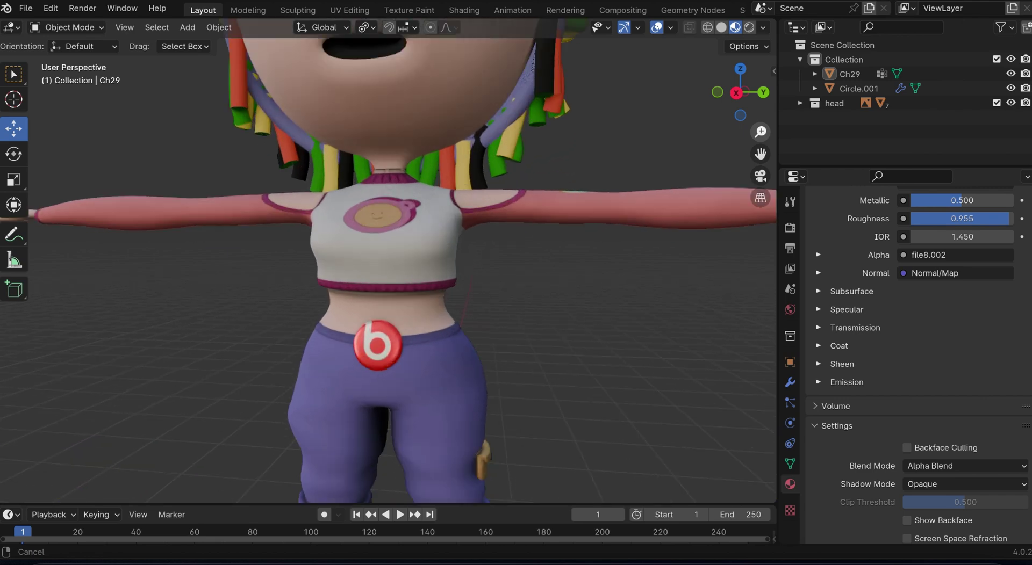
- Show the character in solid shading from the right side and open the Add menu
click(721, 27)
click(763, 92)
click(718, 92)
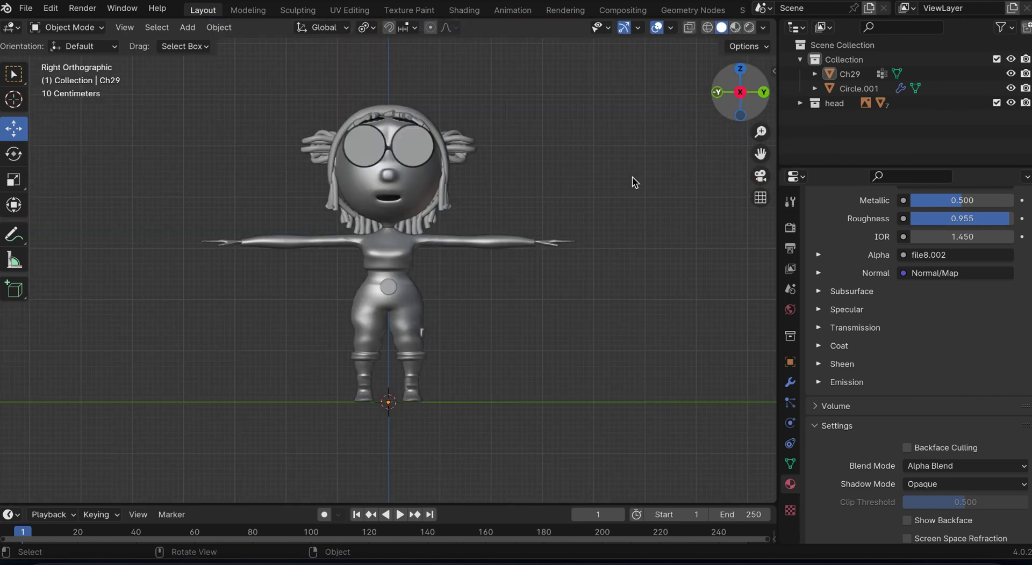
key(shift+a)
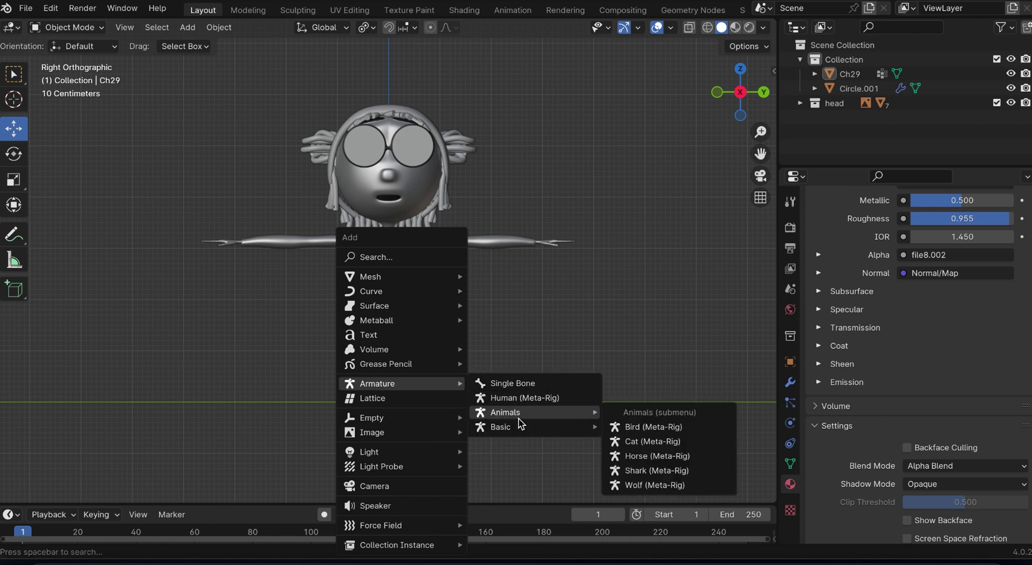
mouse_move(516, 426)
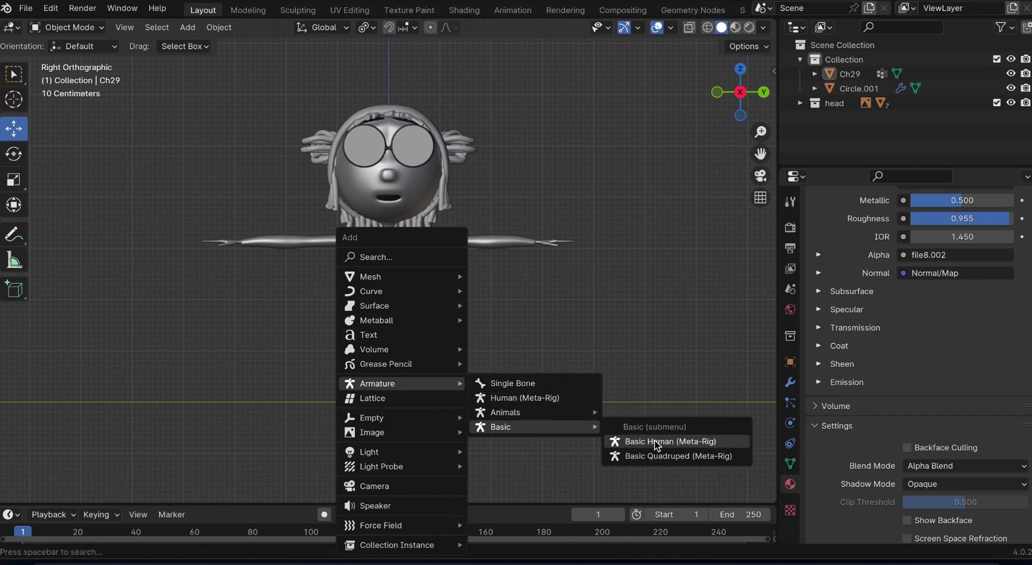
- Add a Basic Human meta-rig, rotate it 90° about Z, and orbit to view it from behind
click(656, 442)
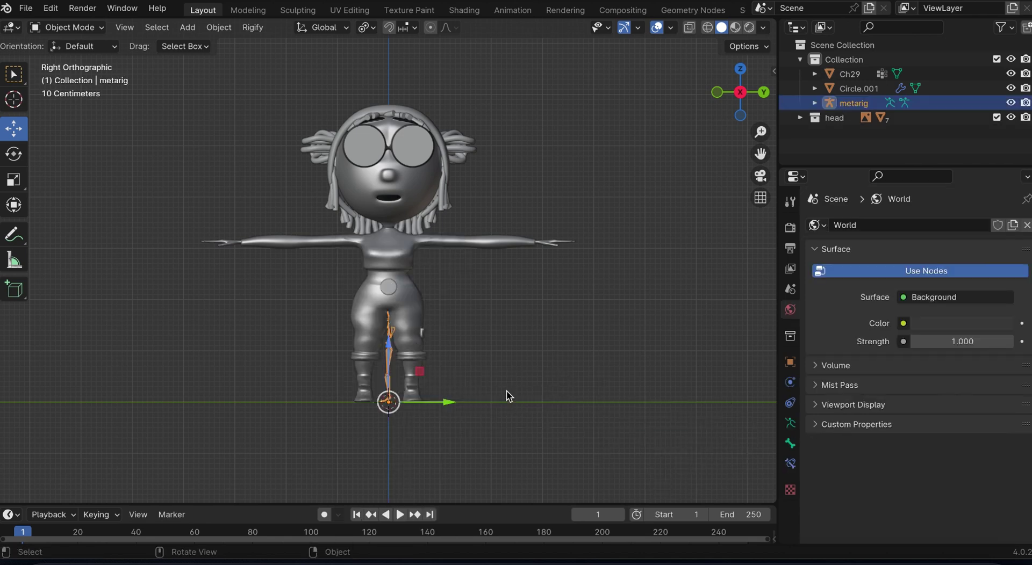
text(rz)
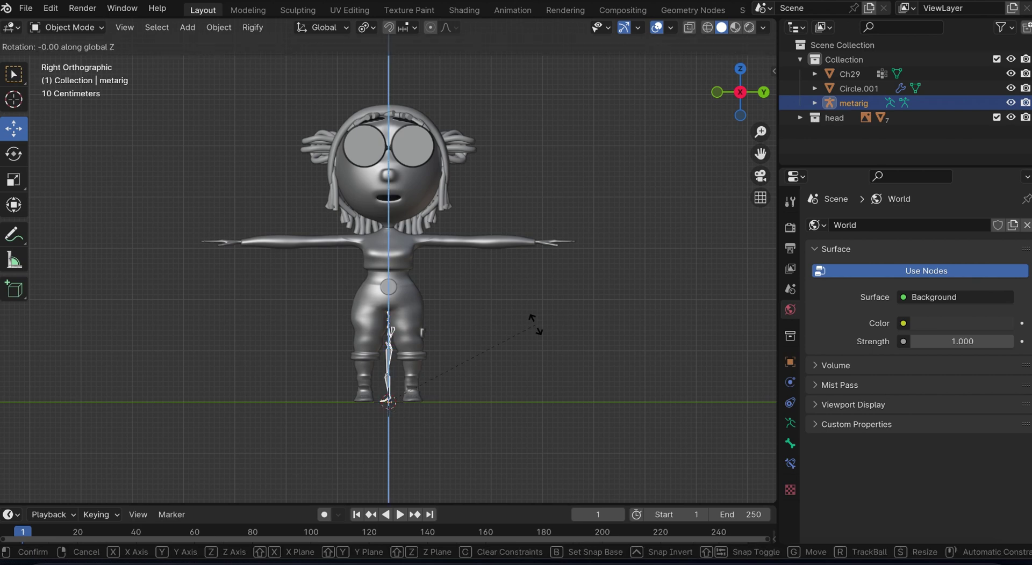
text(90)
key(Return)
key(KP_5)
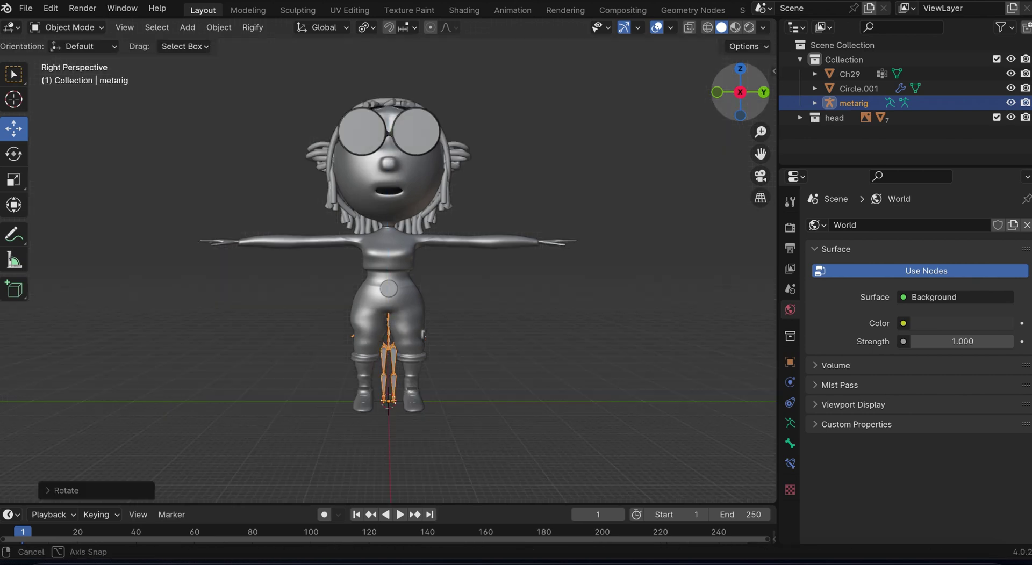
mouse_move(387, 268)
middle_down()
mouse_move(441, 225)
mouse_move(644, 231)
middle_up()
- In the armature's Viewport Display settings, enable In Front so bones draw over the mesh
click(790, 423)
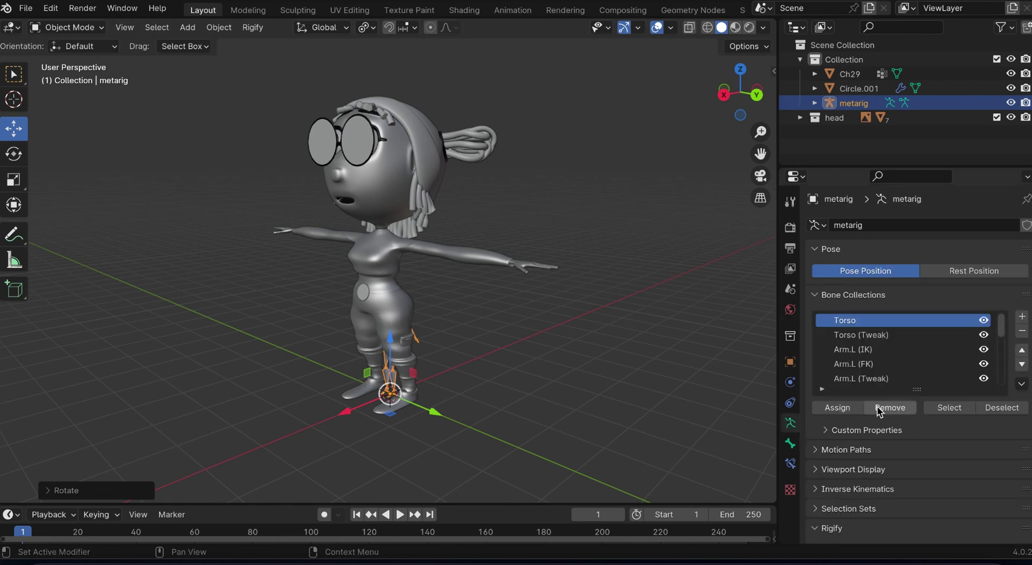
click(817, 469)
click(901, 510)
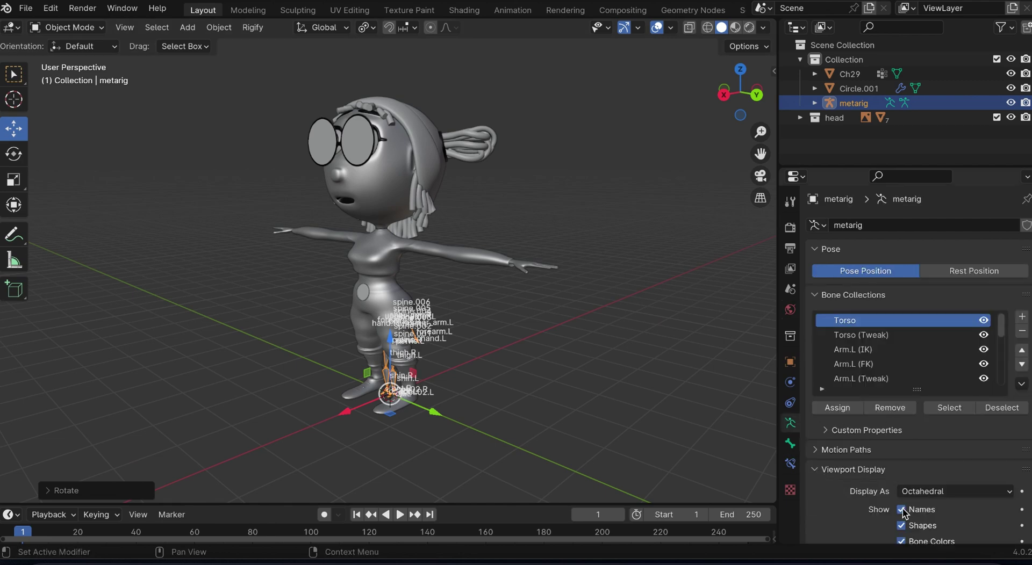
scroll(922, 443, down, 4)
click(901, 417)
click(901, 466)
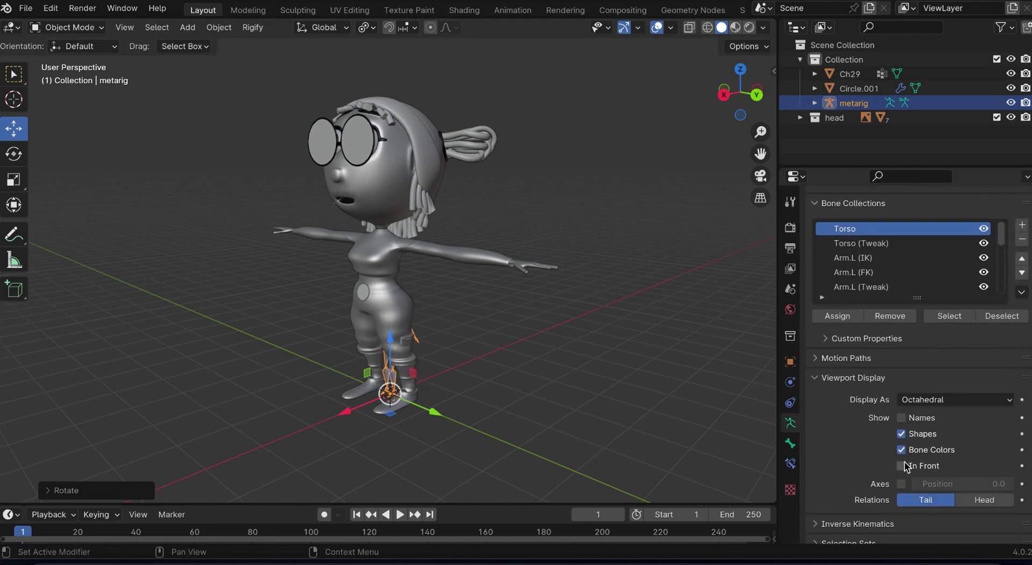
- Scale the rig up to the character's size, view it from behind, and toggle Edit Mode
key(s)
click(672, 269)
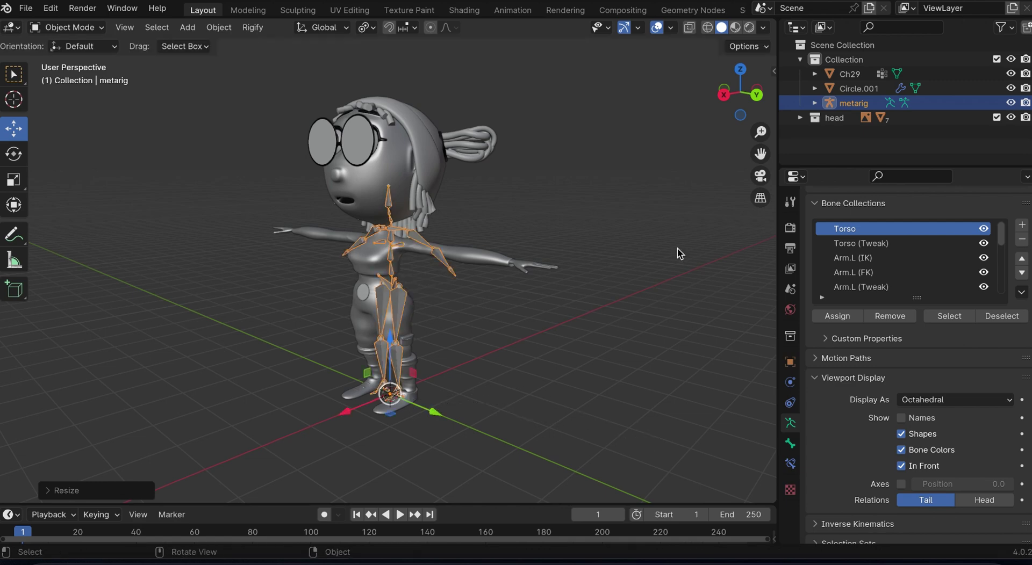
drag(735, 97, 736, 92)
click(740, 90)
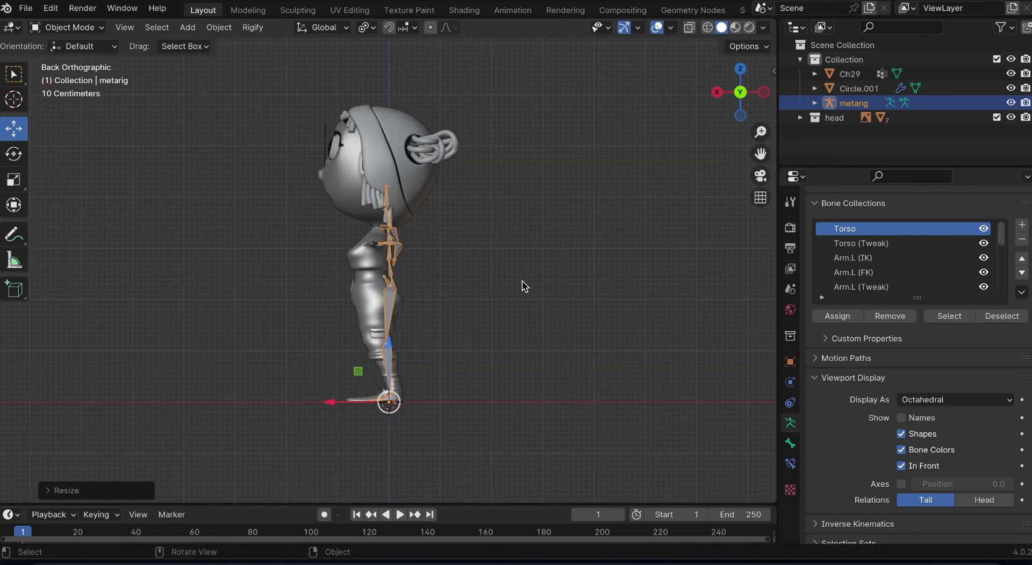
key(Tab)
key(Tab)
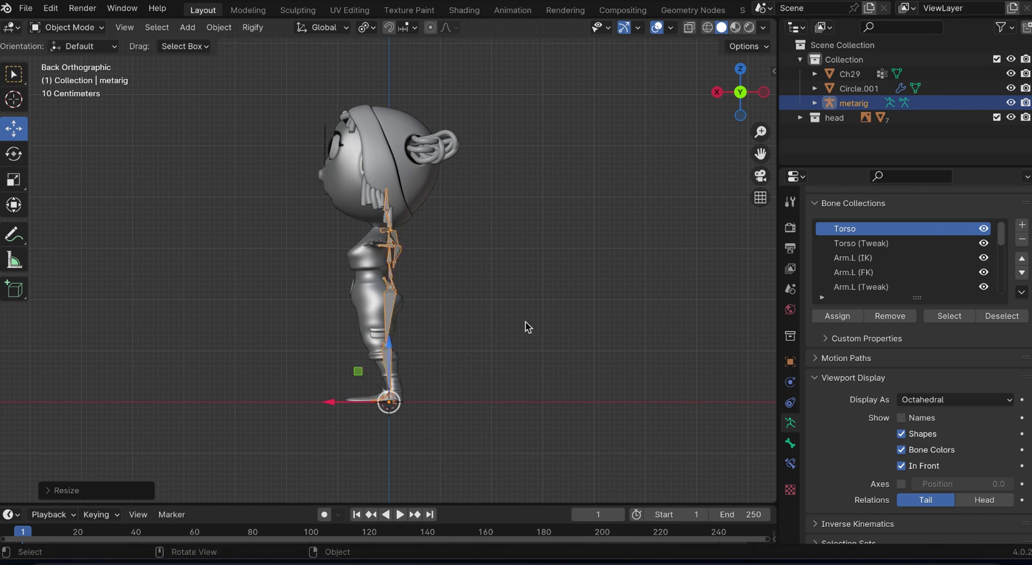
key(Tab)
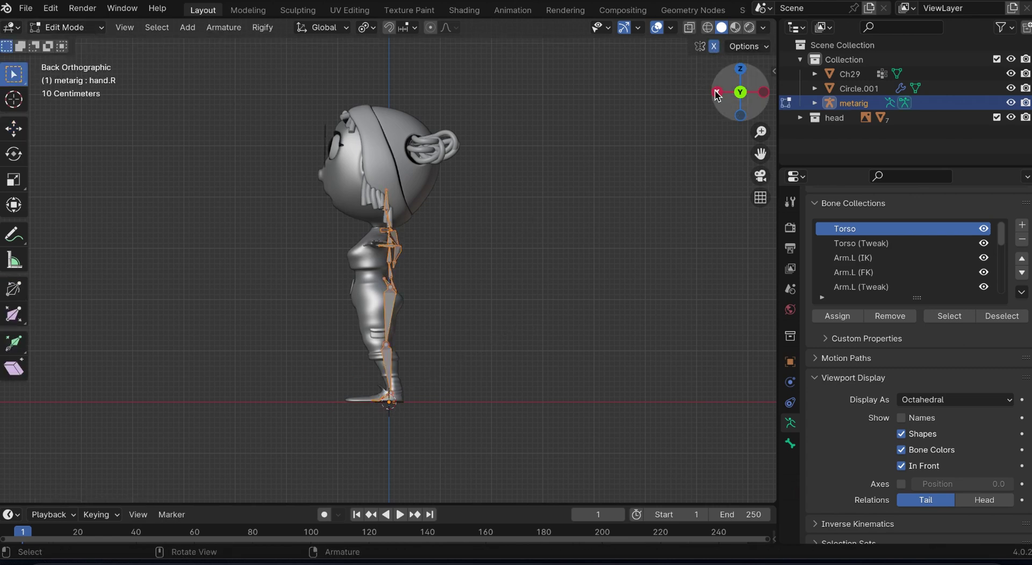
- Zoom in on the legs and move the left heel bone along the Y axis
click(740, 92)
drag(739, 92, 742, 96)
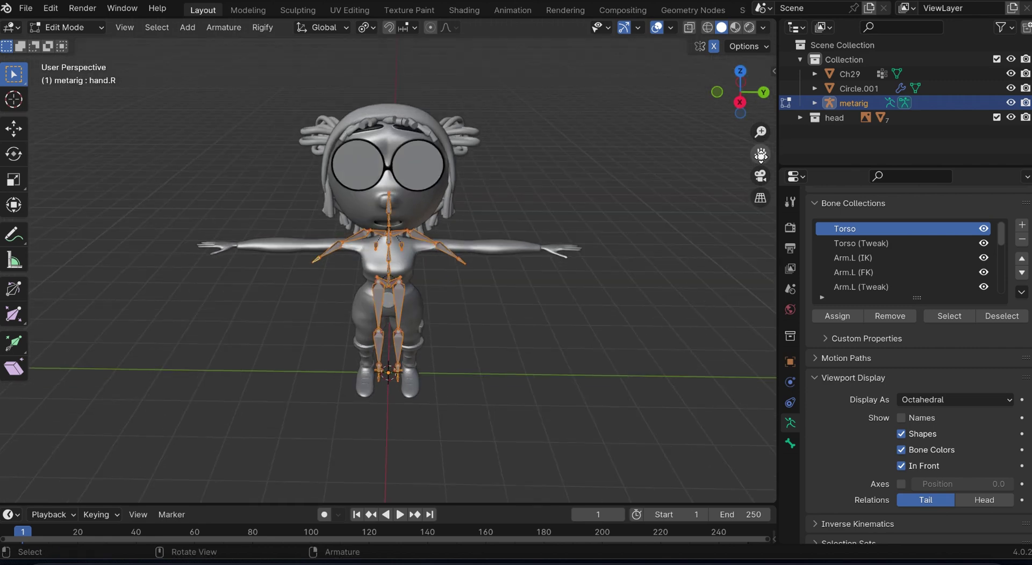
drag(760, 132, 761, 102)
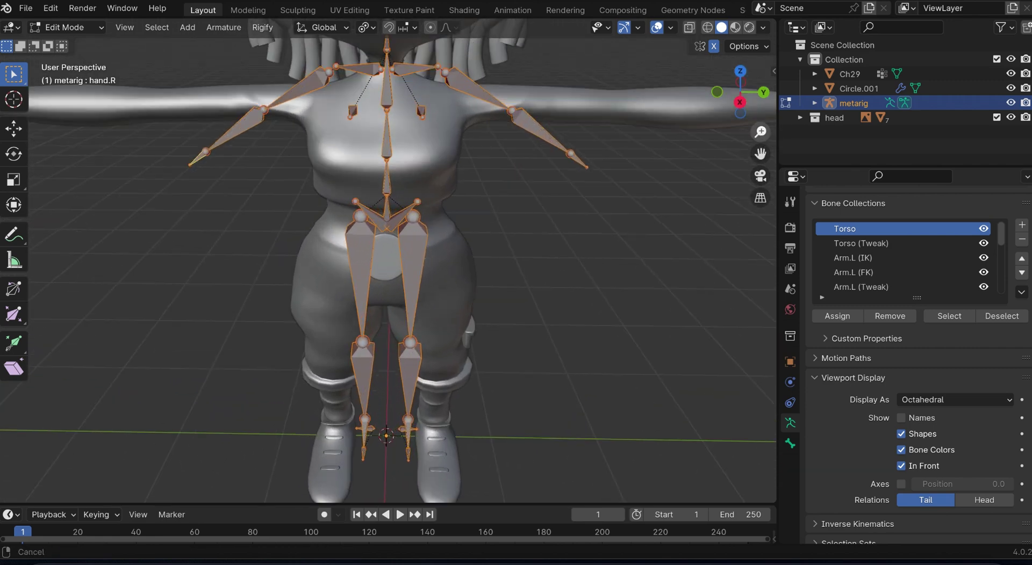
click(409, 444)
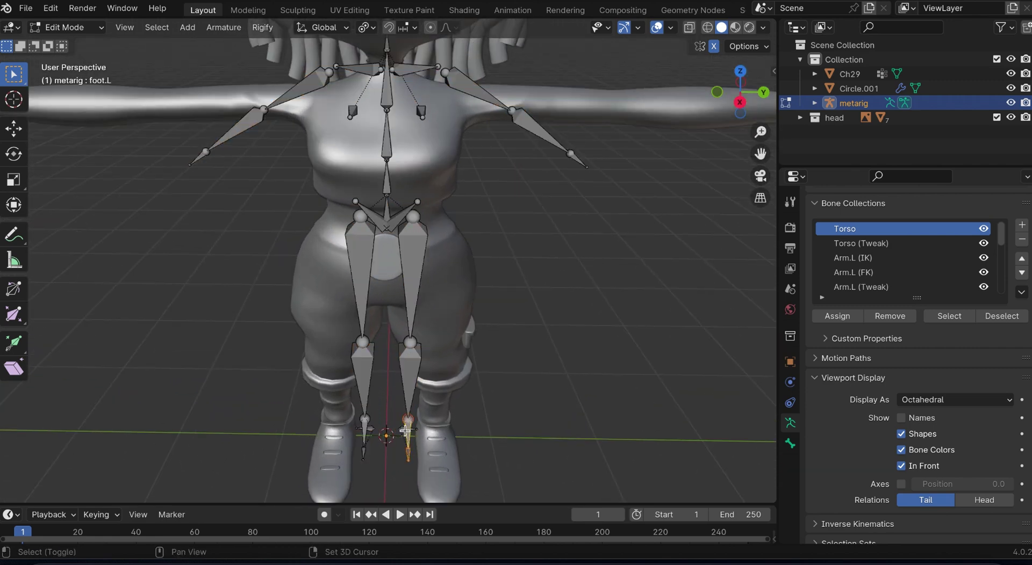
key(g)
key(y)
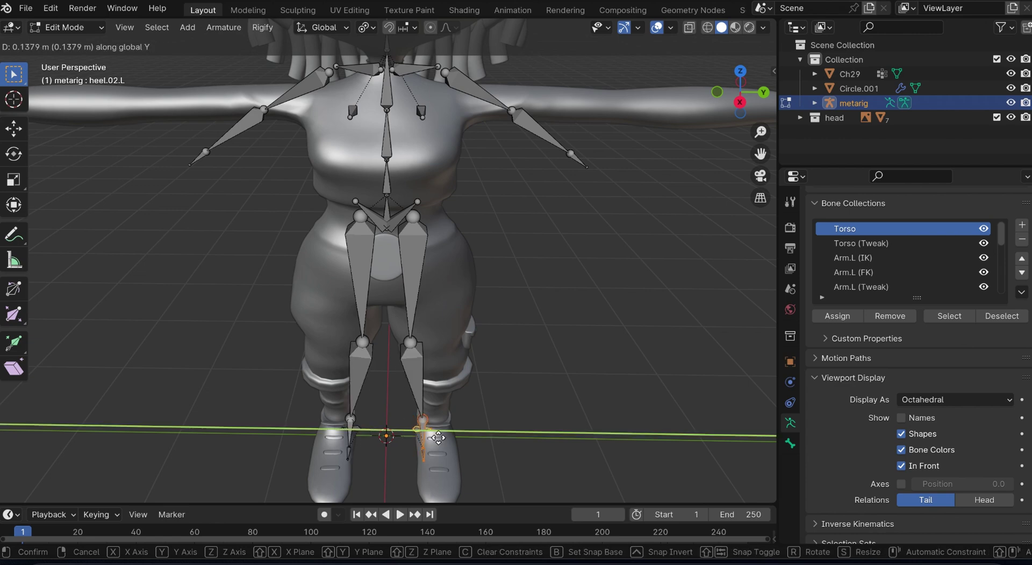
click(443, 441)
- Move the toe bone's tip out to the front of the boot
click(763, 92)
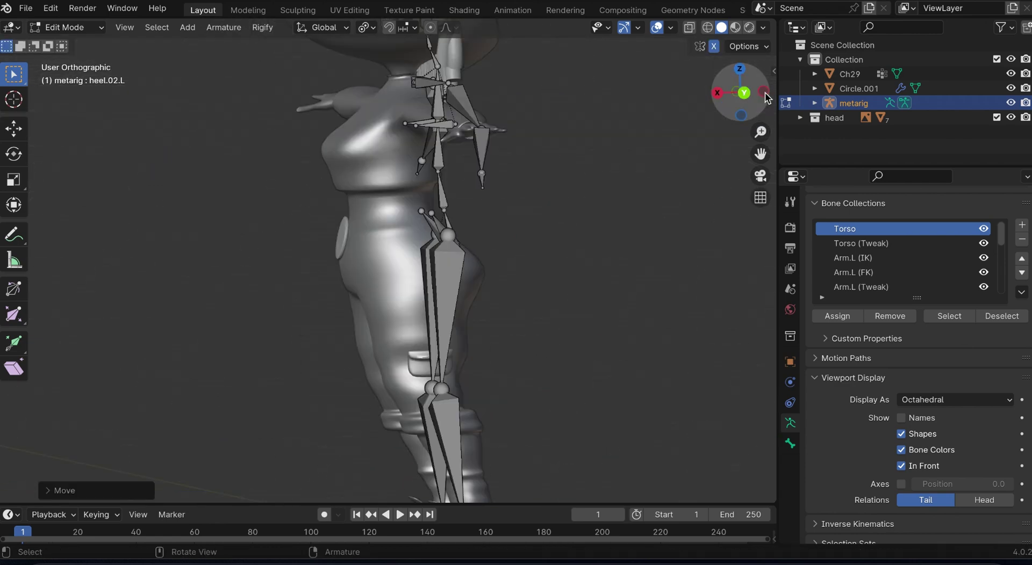
drag(758, 153, 528, 308)
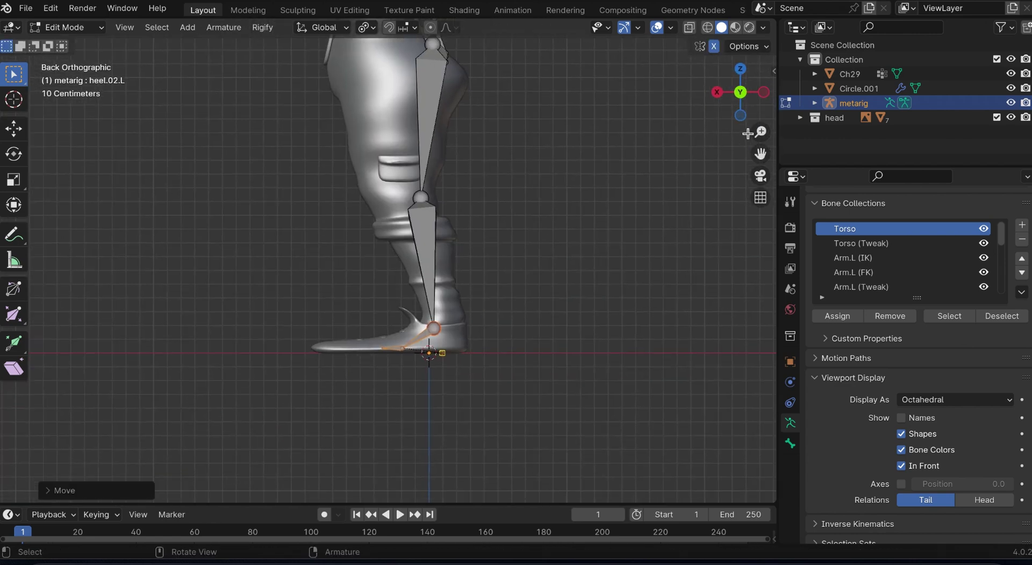
drag(747, 134, 748, 162)
click(380, 397)
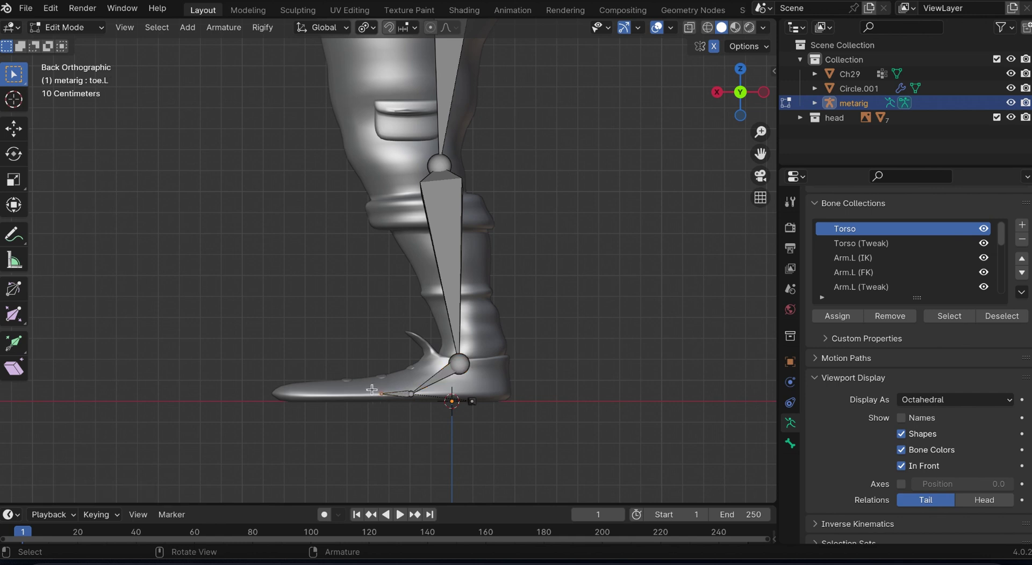
key(g)
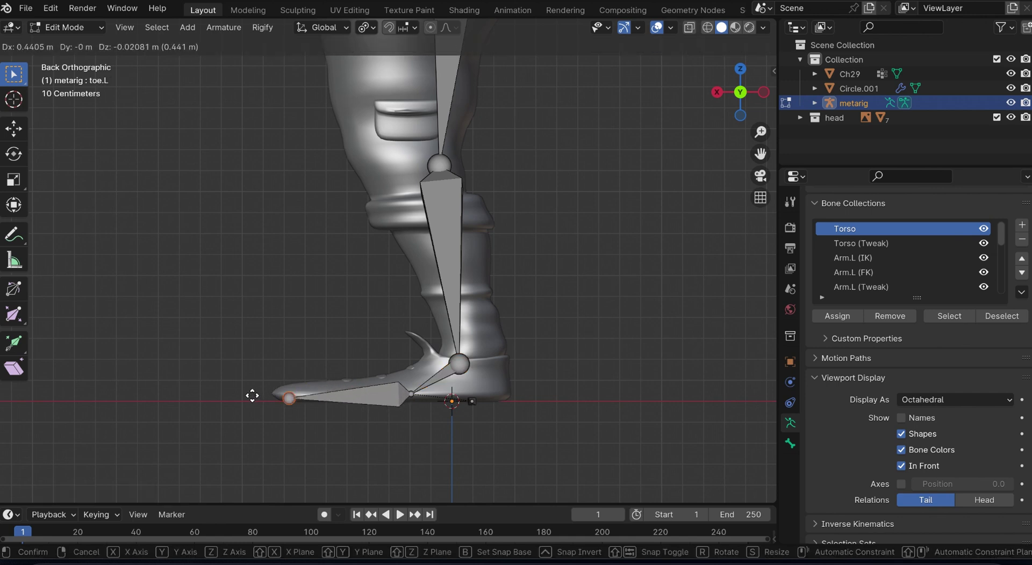
click(261, 388)
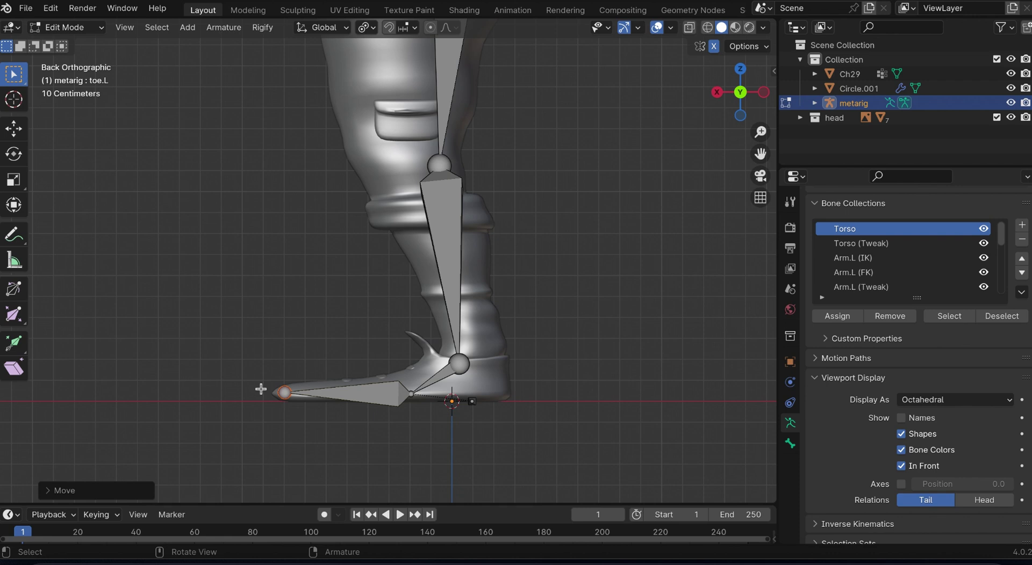
- Raise the foot-toe joint slightly and move the ankle joint higher inside the boot
click(410, 397)
key(g)
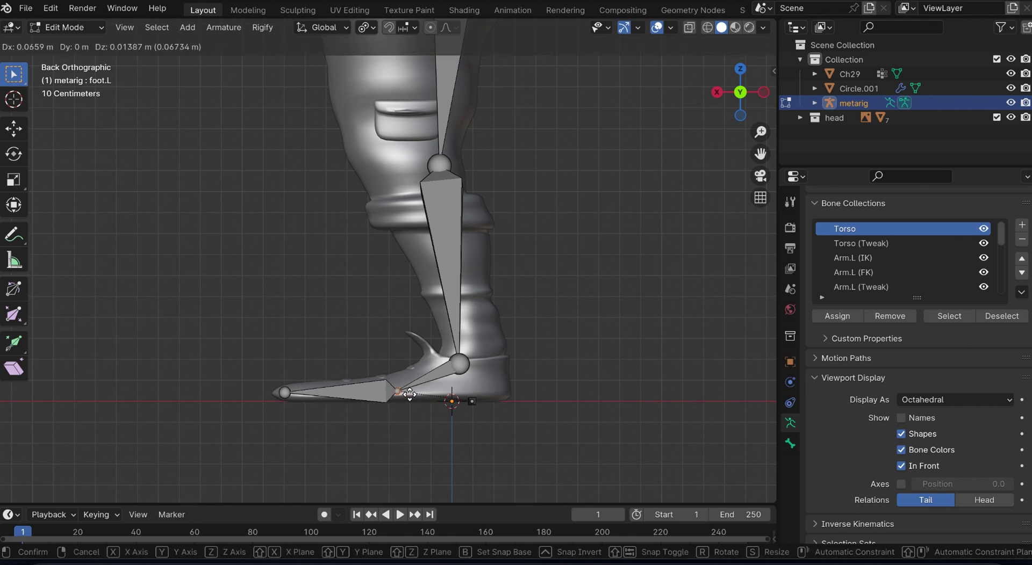
click(411, 394)
click(461, 364)
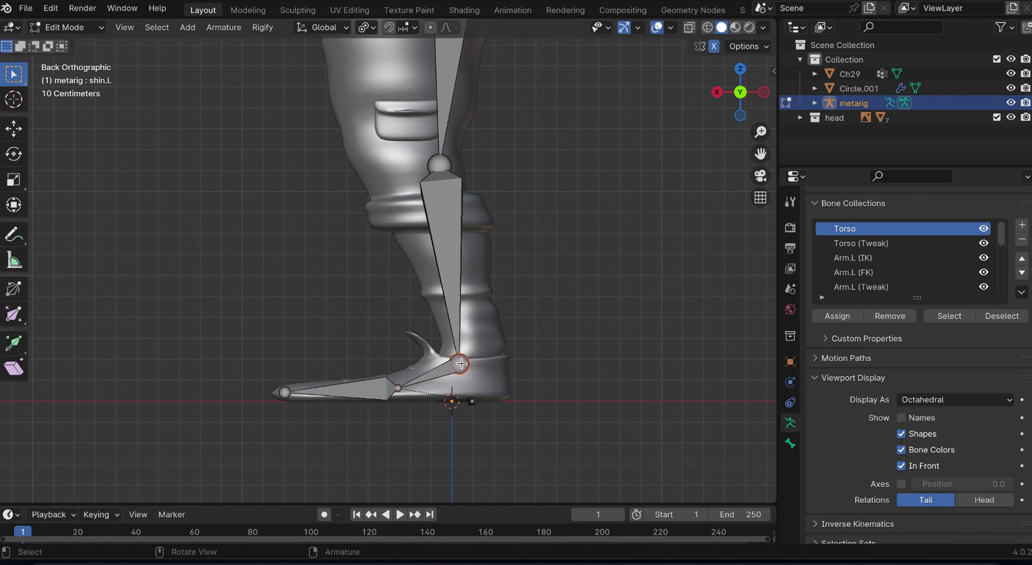
key(g)
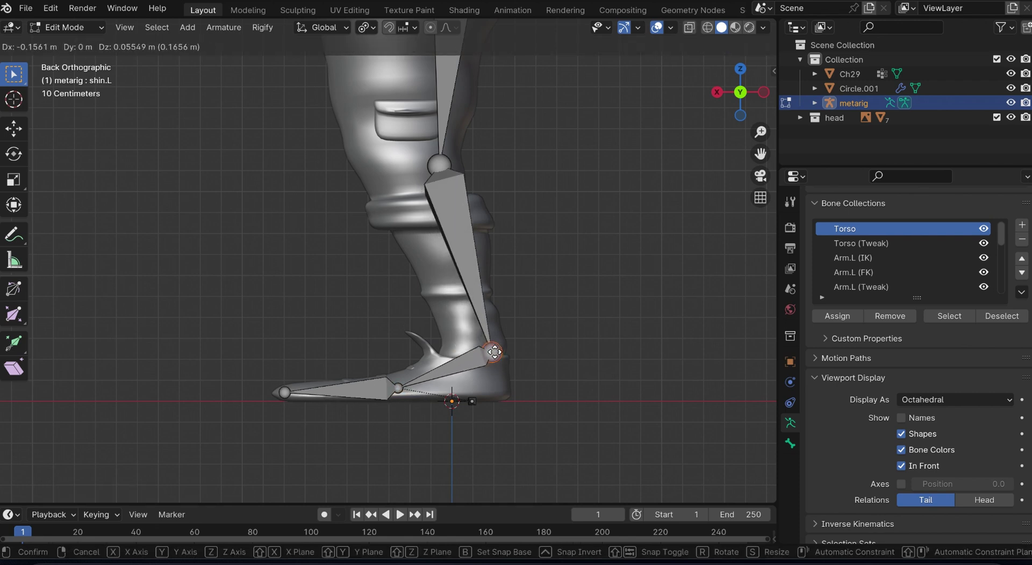
click(494, 352)
- Slide the heel bone along X using the Move gizmo
click(480, 396)
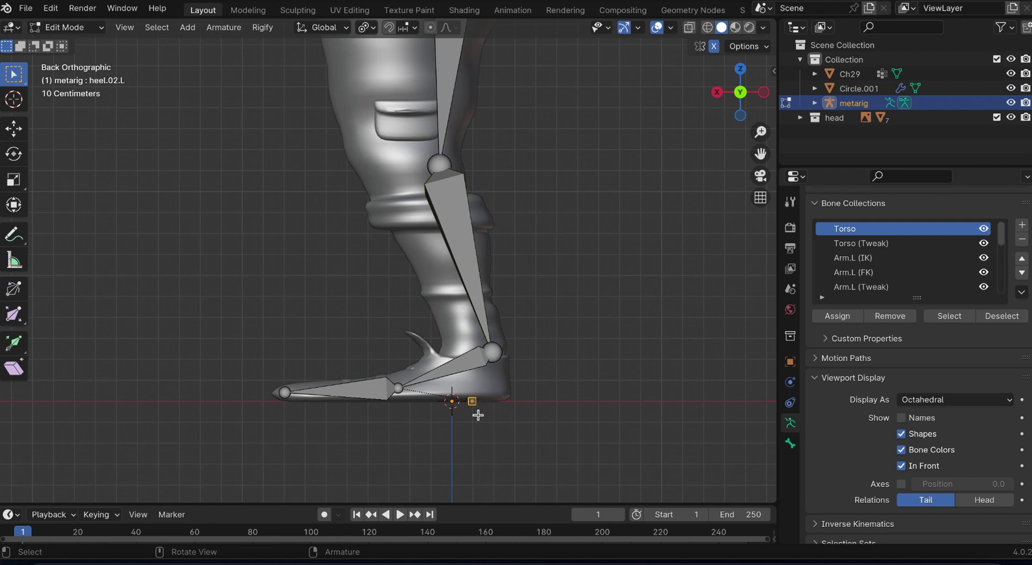
click(13, 128)
drag(417, 402, 451, 400)
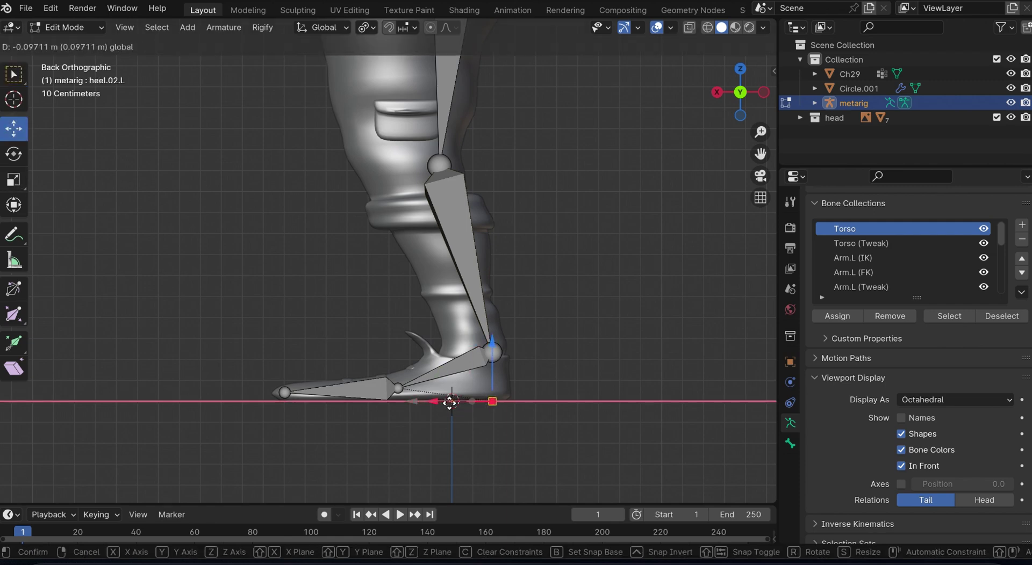
drag(758, 107, 766, 100)
- From the left side, slide the heel under the boot and move the knee joint higher and outward
click(753, 92)
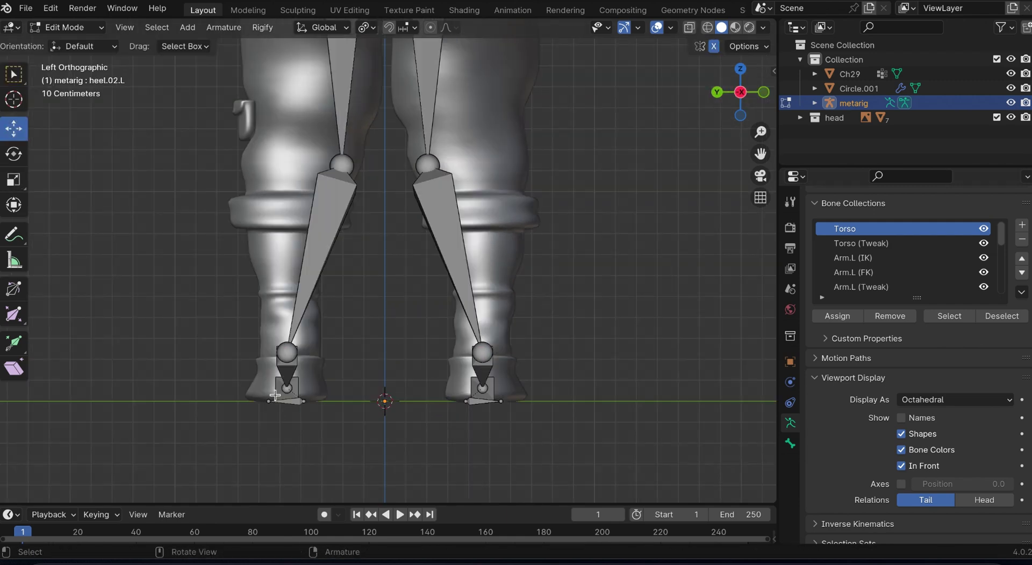
drag(224, 401, 265, 404)
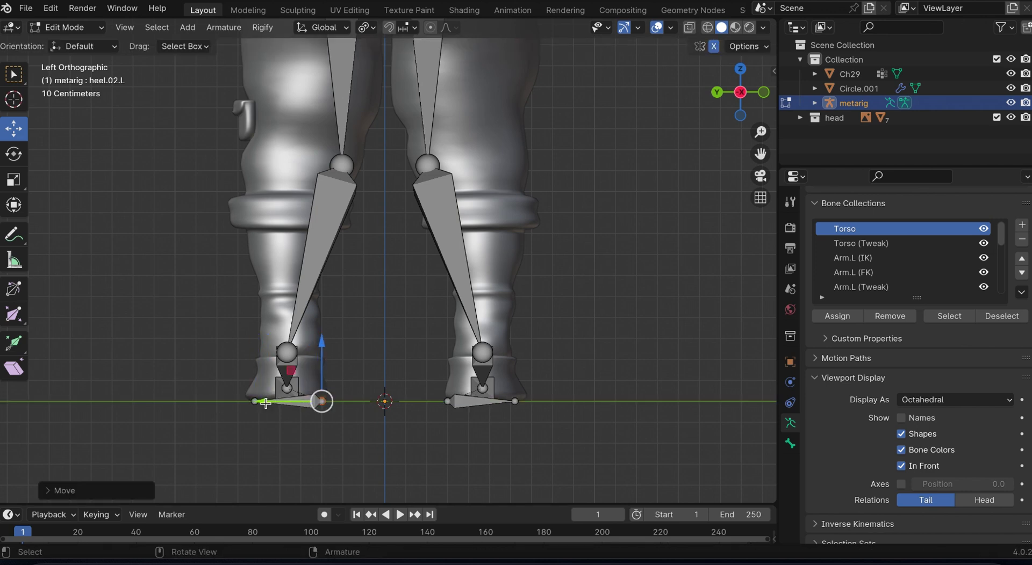
click(344, 155)
key(g)
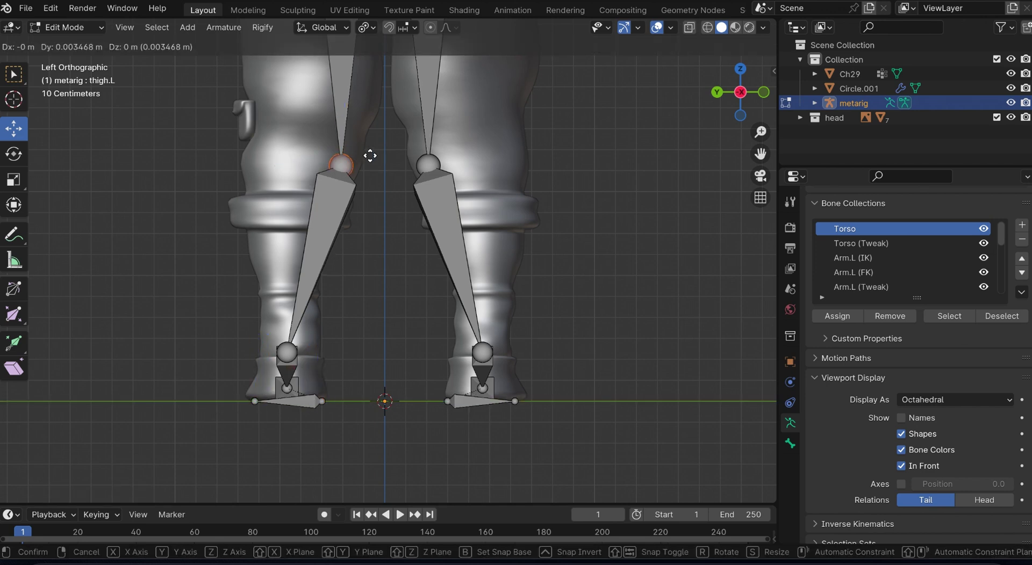
click(344, 127)
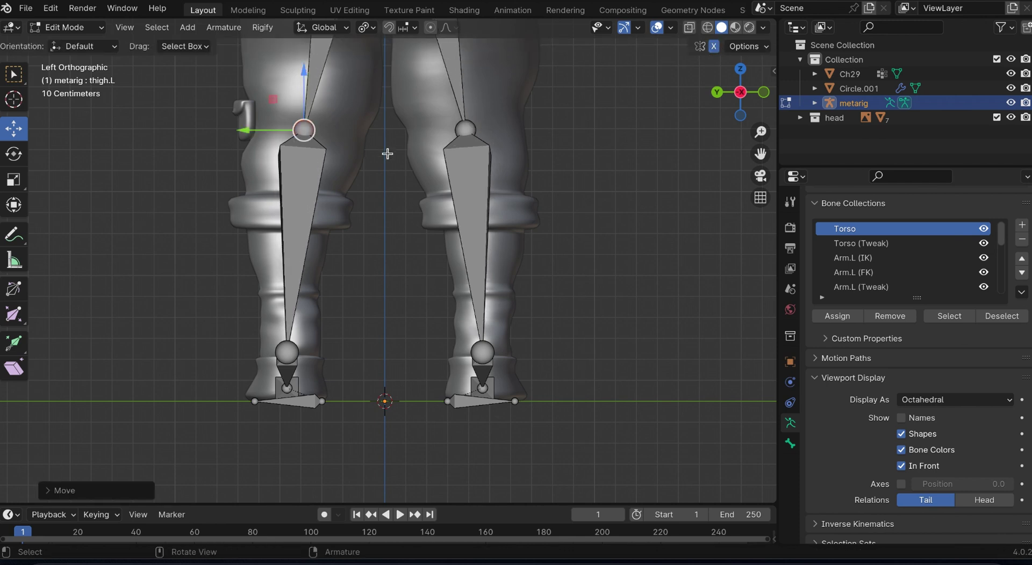
- Cancel further knee moves and switch to a straight back orthographic view of the leg
key(g)
key(Escape)
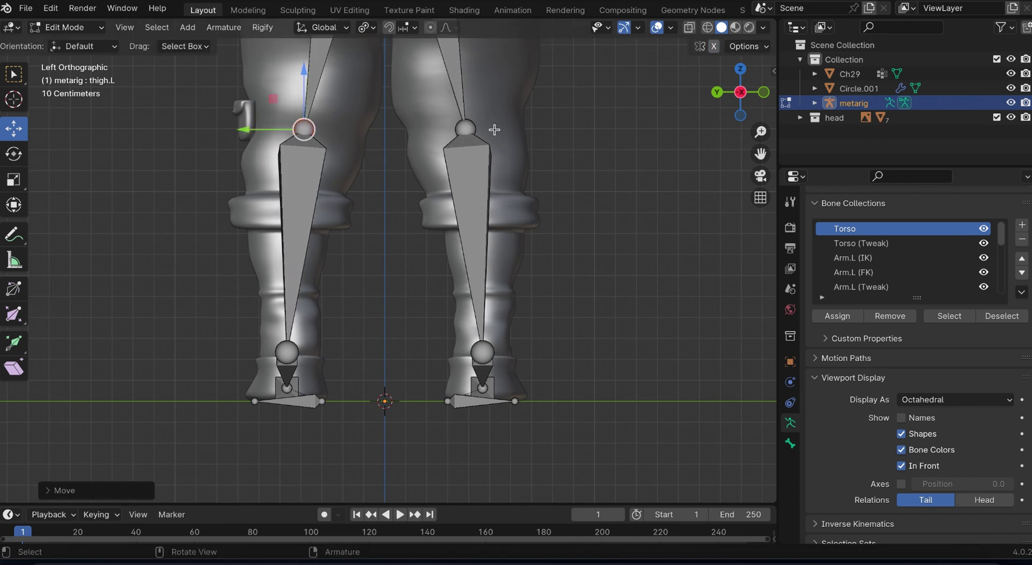
key(g)
key(Escape)
drag(723, 94, 731, 96)
click(724, 95)
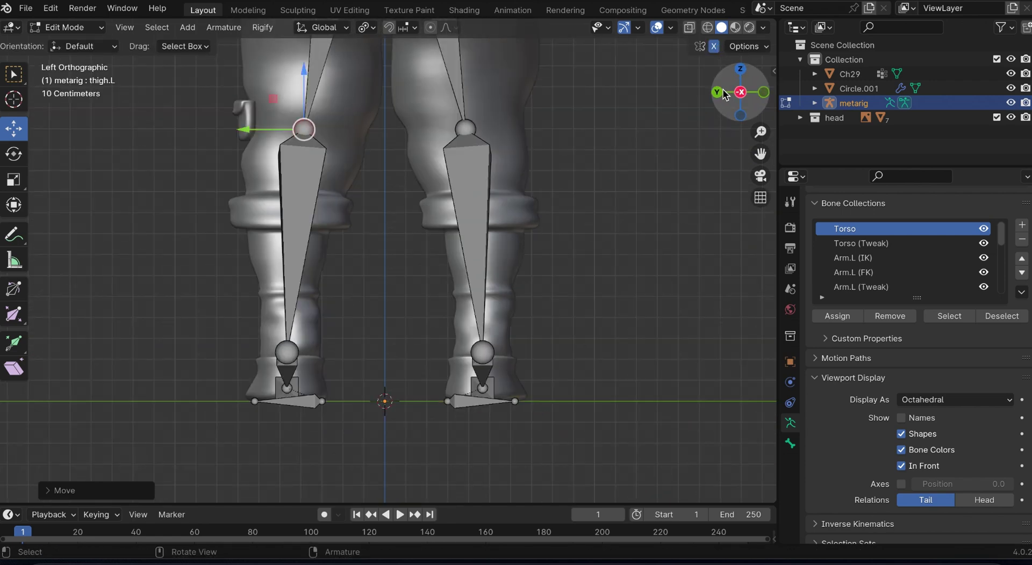
click(719, 92)
- Move the left knee joint so it sits inside the leg
key(g)
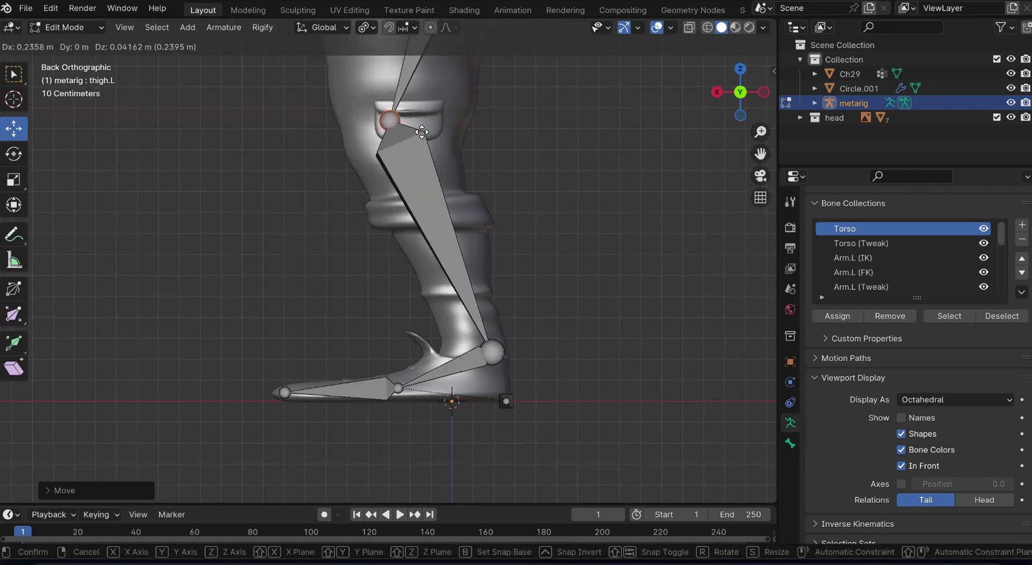
click(435, 134)
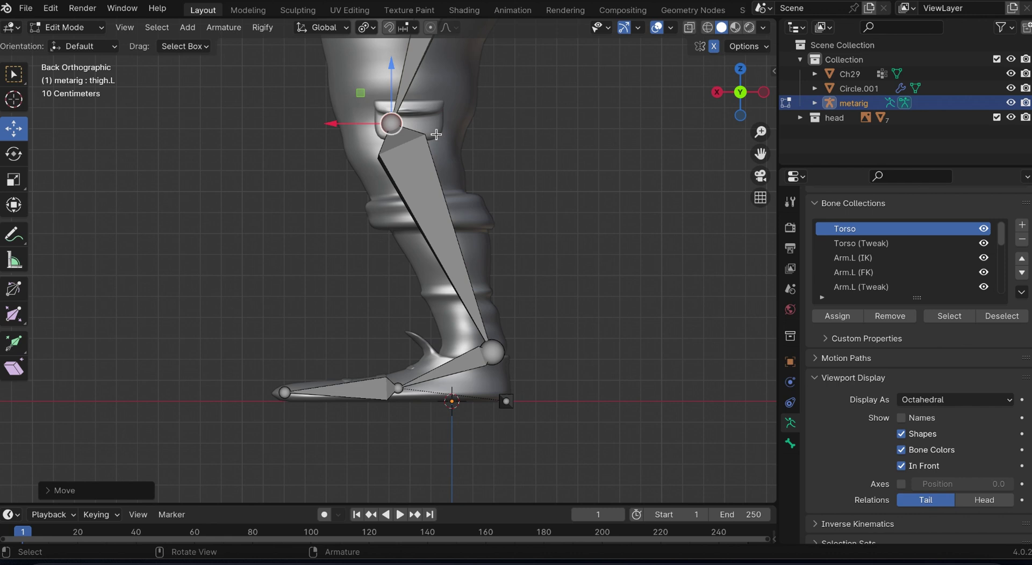
shift+scroll(435, 134, up, 5)
- Move the top joint of thigh.L into the hip
click(454, 175)
click(461, 171)
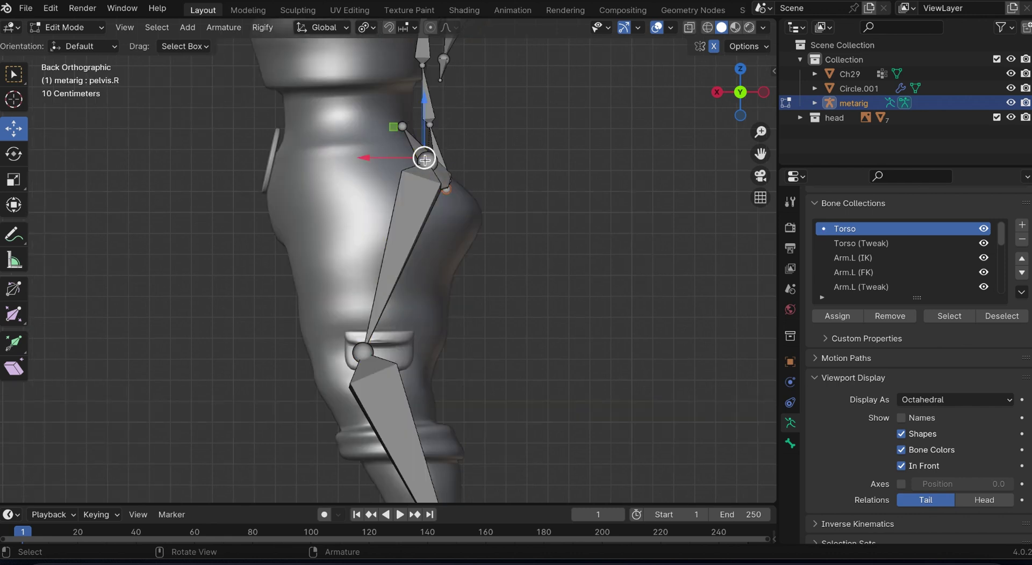
click(426, 161)
key(g)
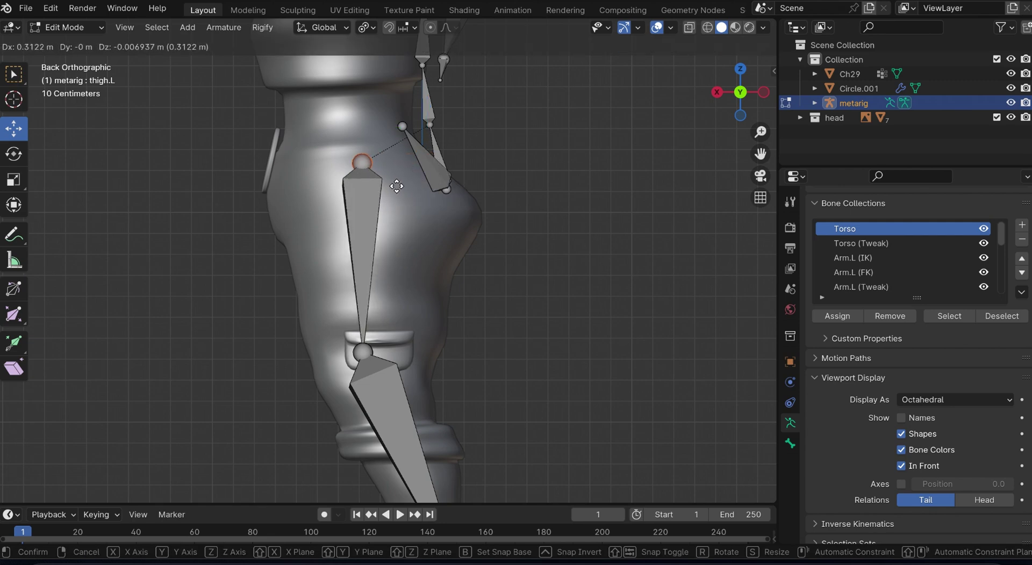
click(392, 192)
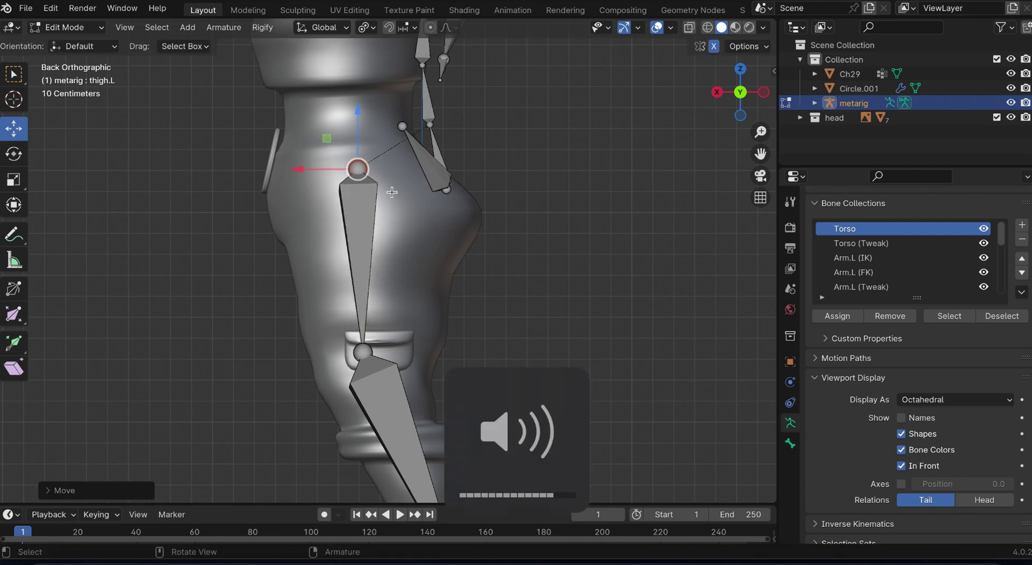
click(445, 188)
- From behind, select pelvis.L and the spine bones up to spine.003
key(KP_3)
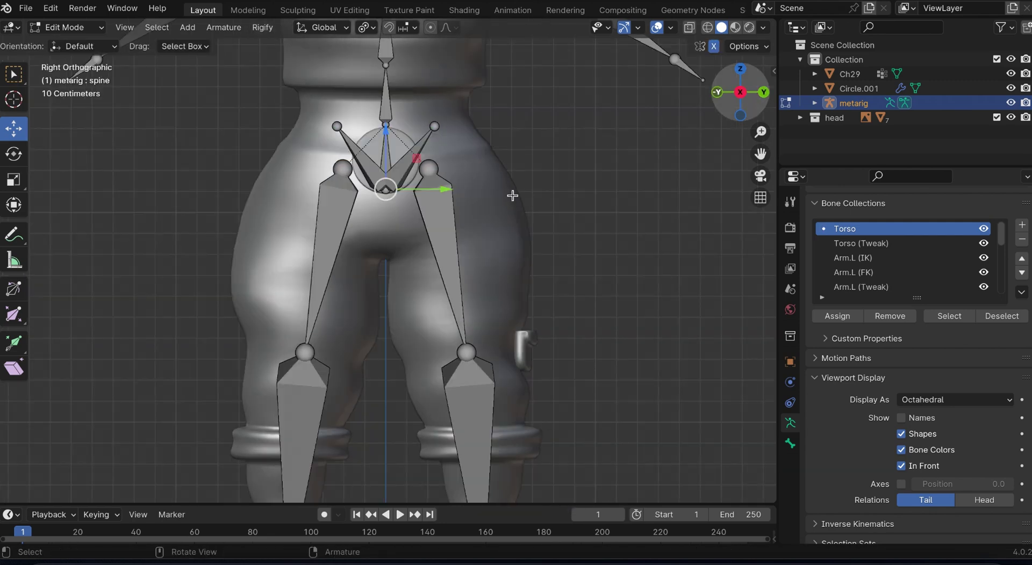
click(387, 190)
click(763, 92)
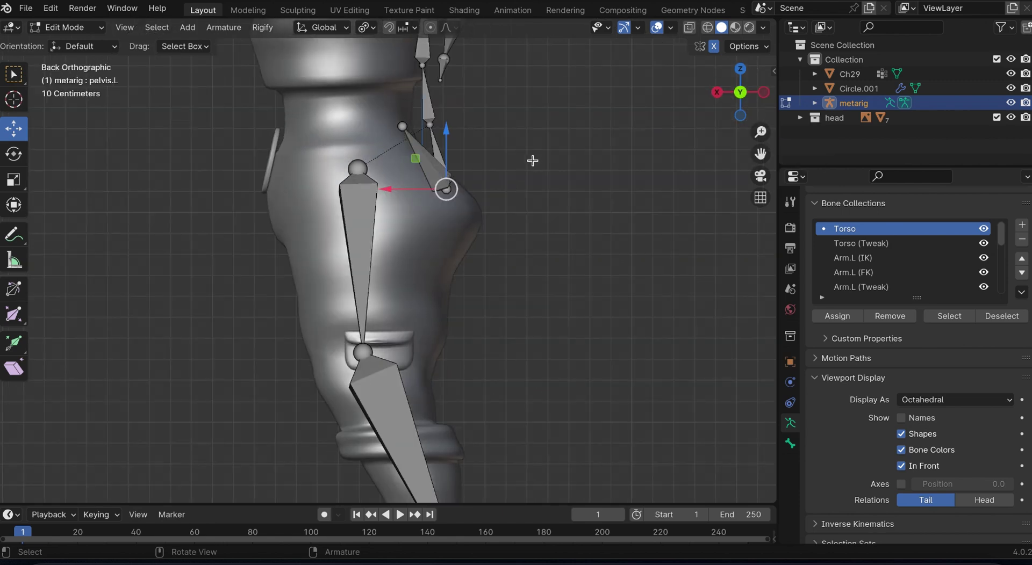
drag(761, 152, 763, 296)
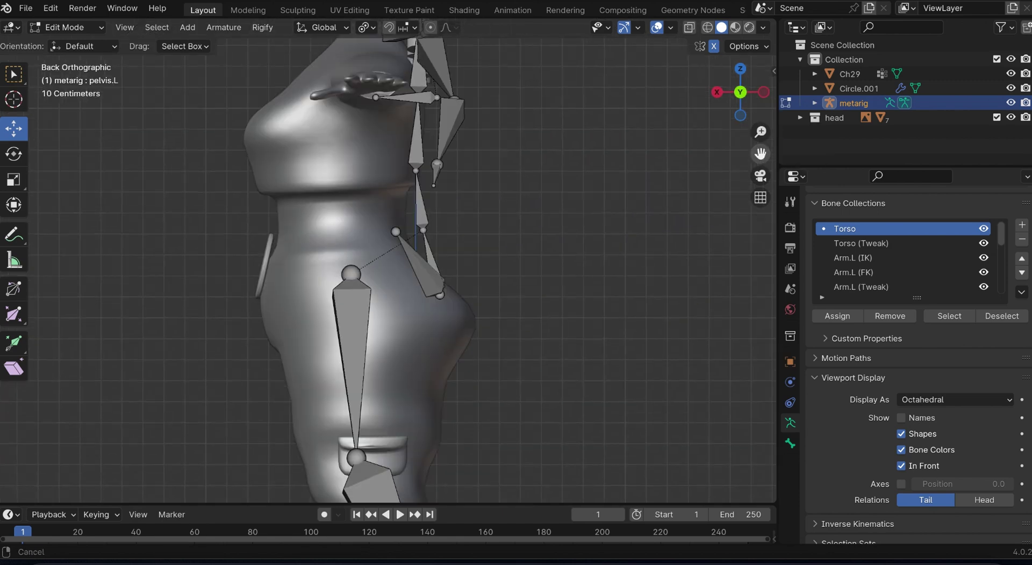
scroll(423, 248, down, 3)
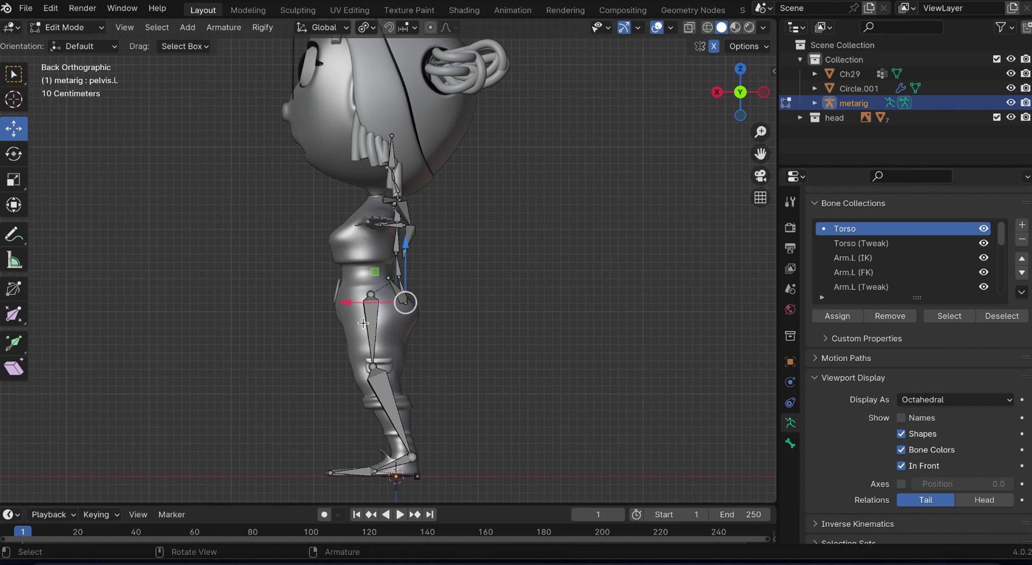
scroll(385, 262, up, 5)
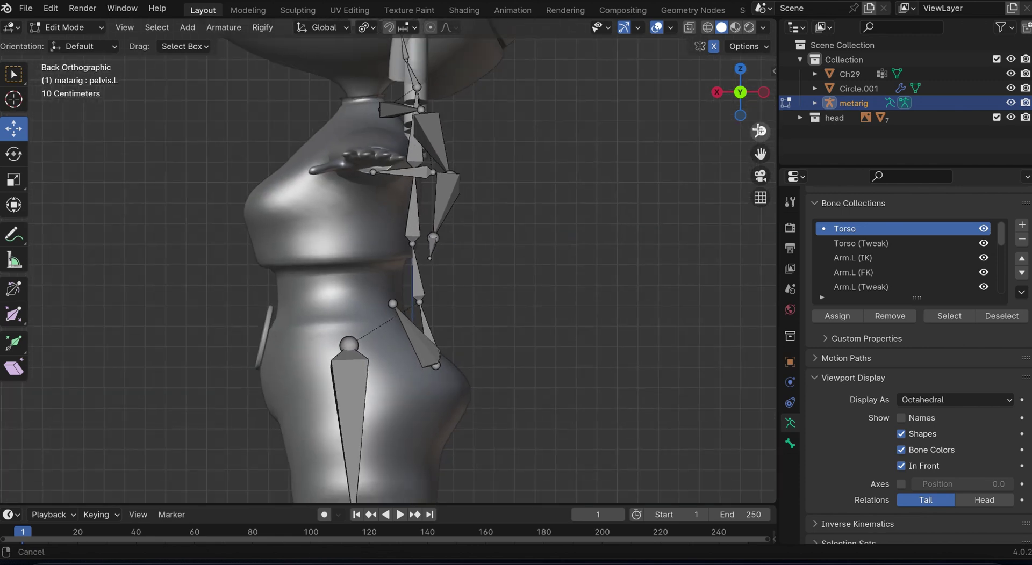
click(425, 337)
shift+click(416, 276)
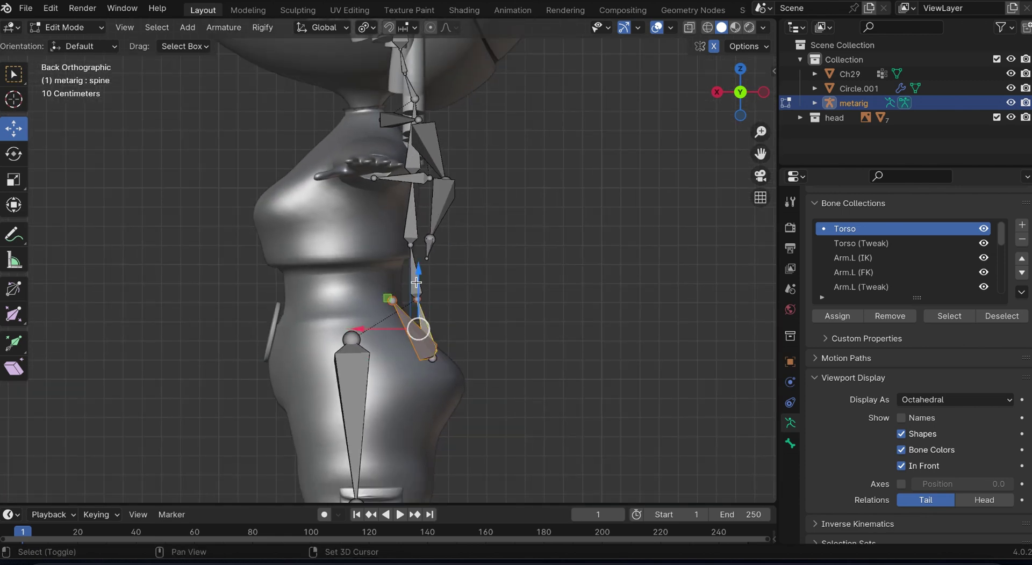
shift+click(411, 215)
shift+click(412, 161)
- Add the shoulder, upper arm and forearm bones and move the selection back into the torso
shift+click(414, 178)
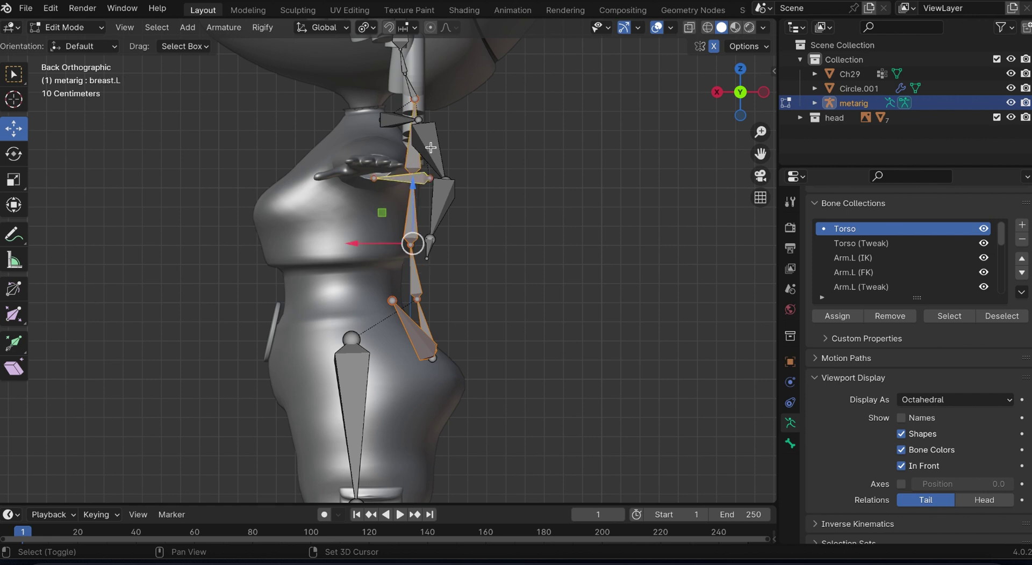
shift+click(429, 150)
shift+click(437, 208)
shift+click(398, 119)
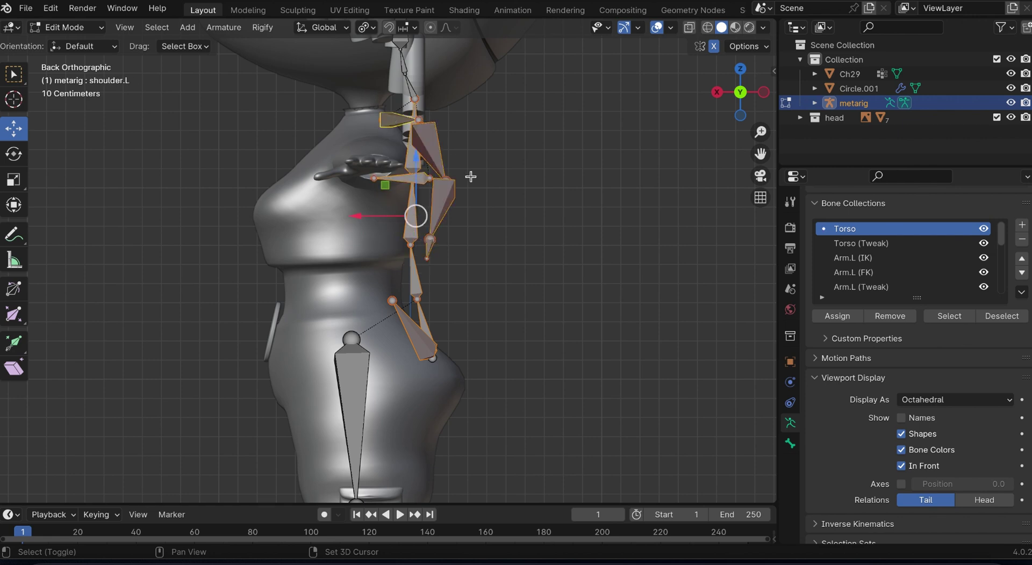
key(g)
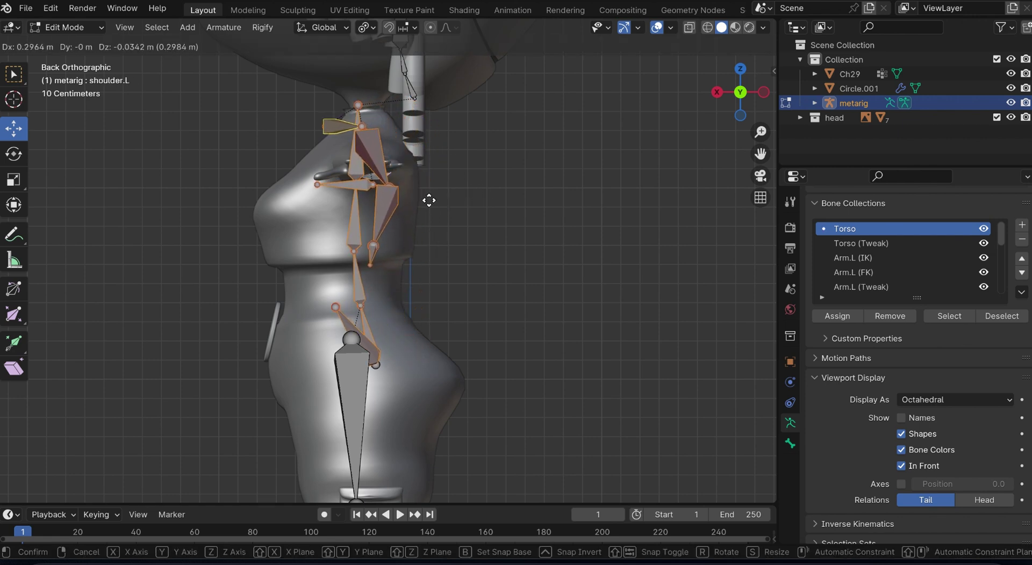
click(426, 202)
- Lower the spine's base joint into the hips
click(376, 368)
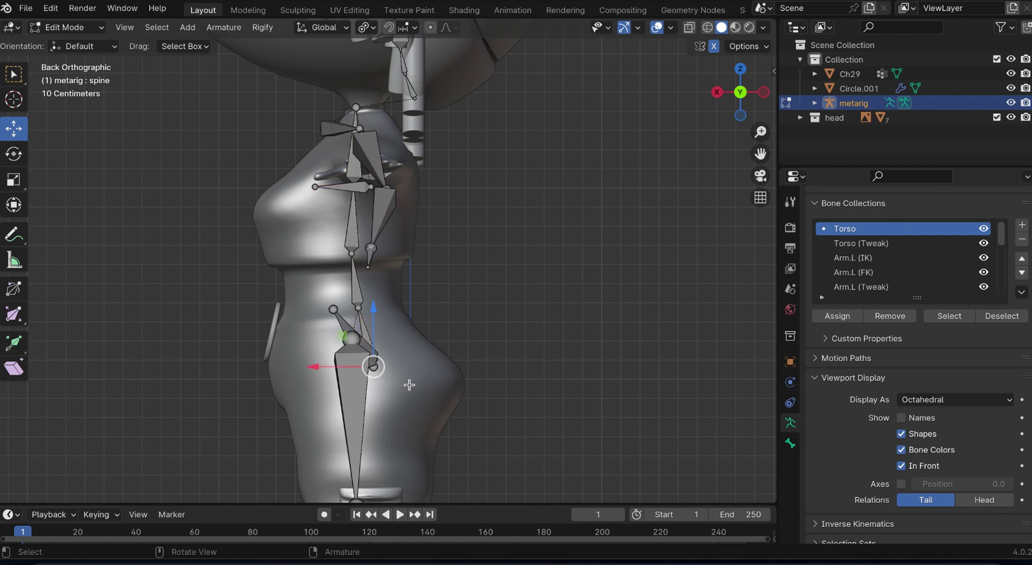
key(g)
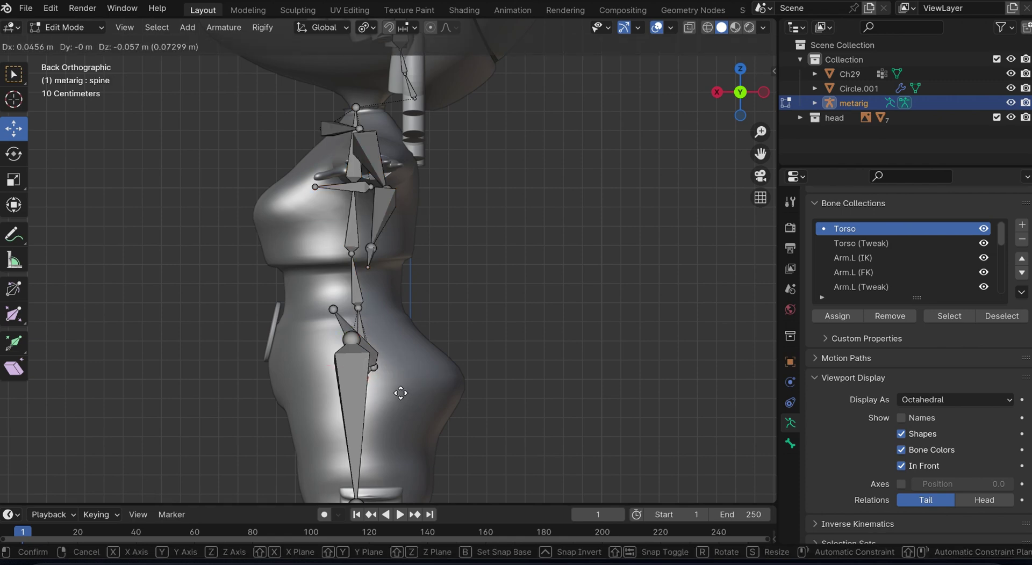
click(400, 386)
- From the side, adjust the spine base, snap the selection to the 3D cursor, and save
click(717, 91)
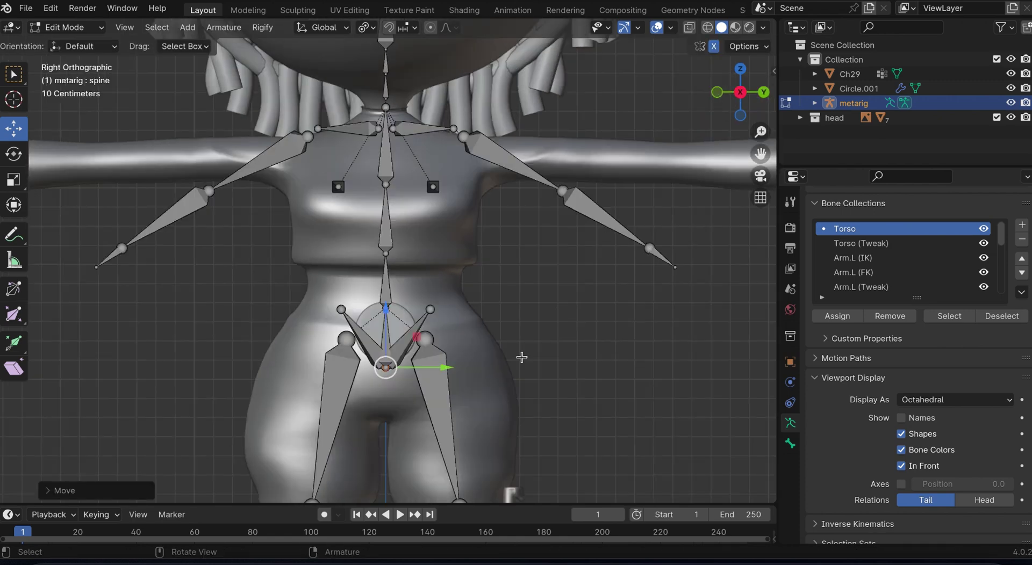
key(g)
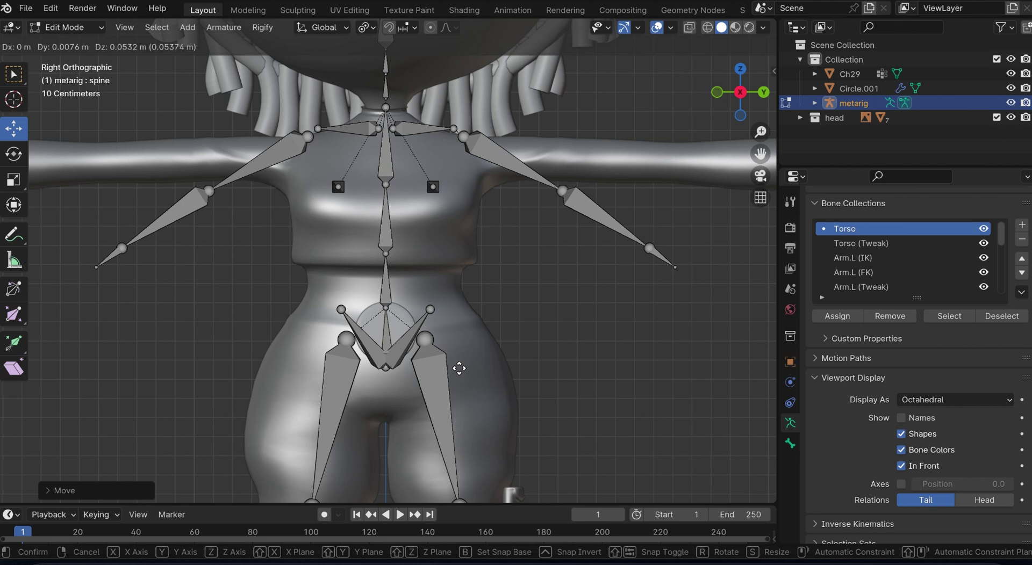
click(459, 364)
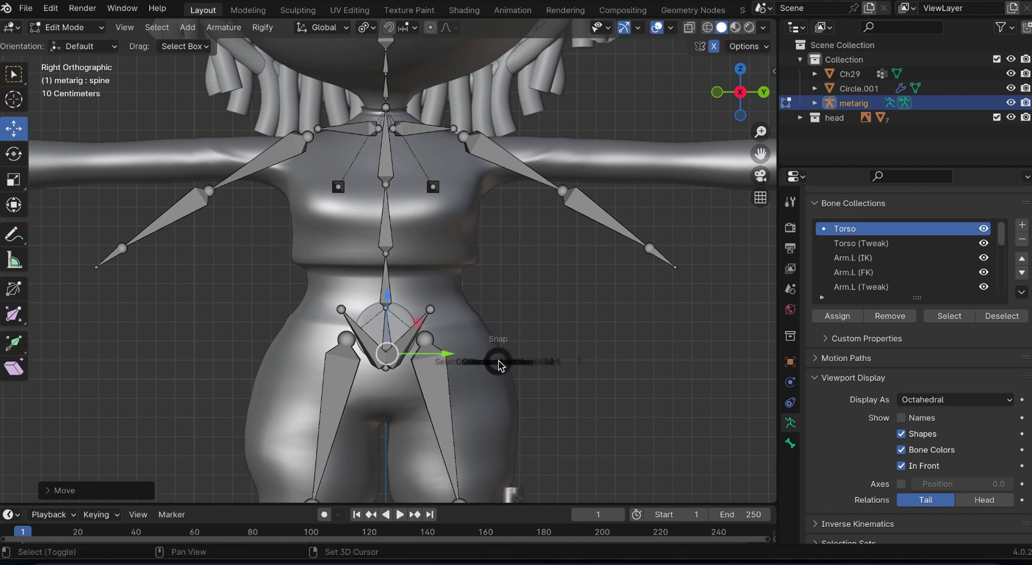
key(shift+s)
click(506, 278)
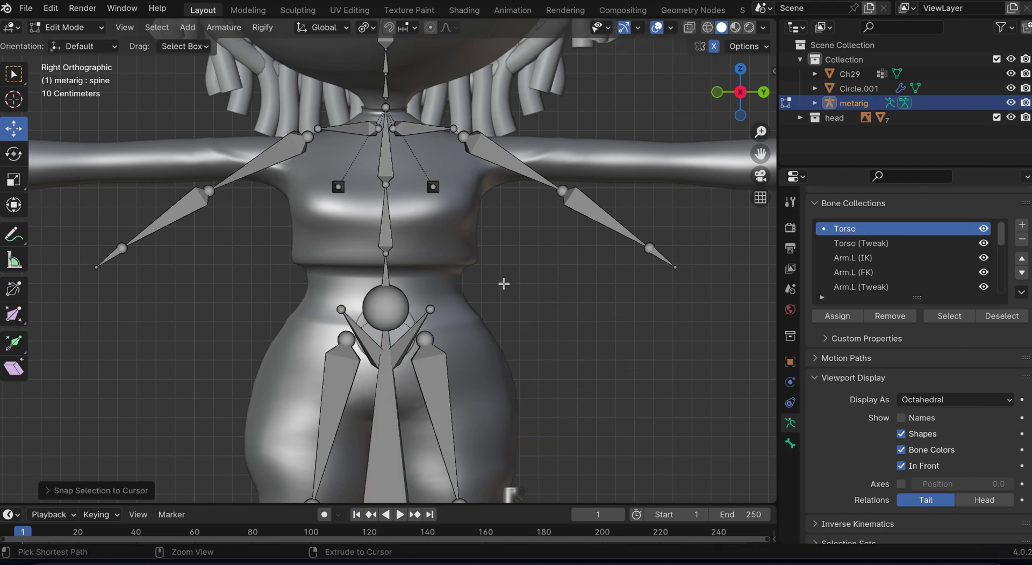
key(ctrl+s)
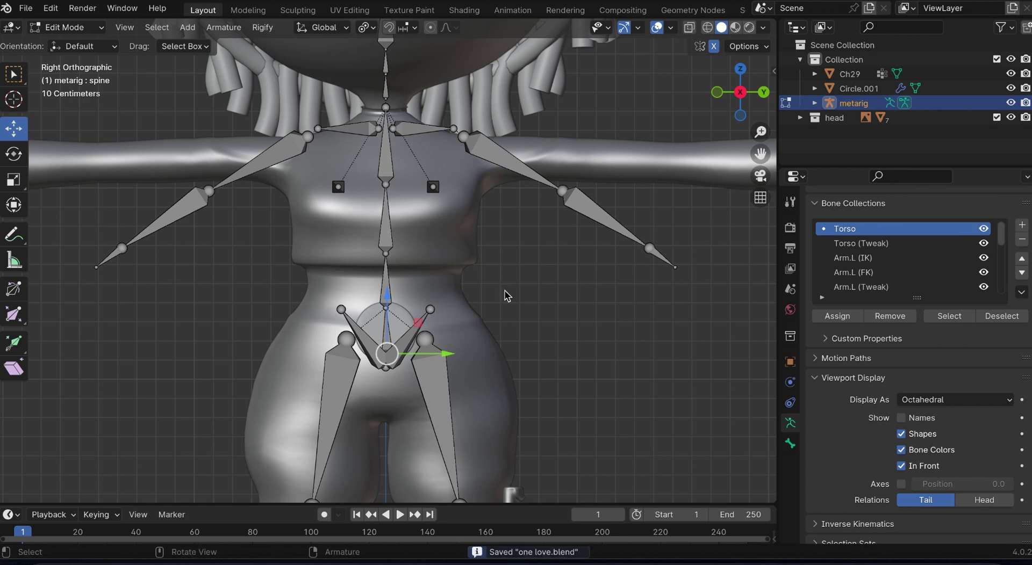
- Snap pelvis.L to the 3D cursor and move both thigh heads down and outward into the hips
key(shift+s)
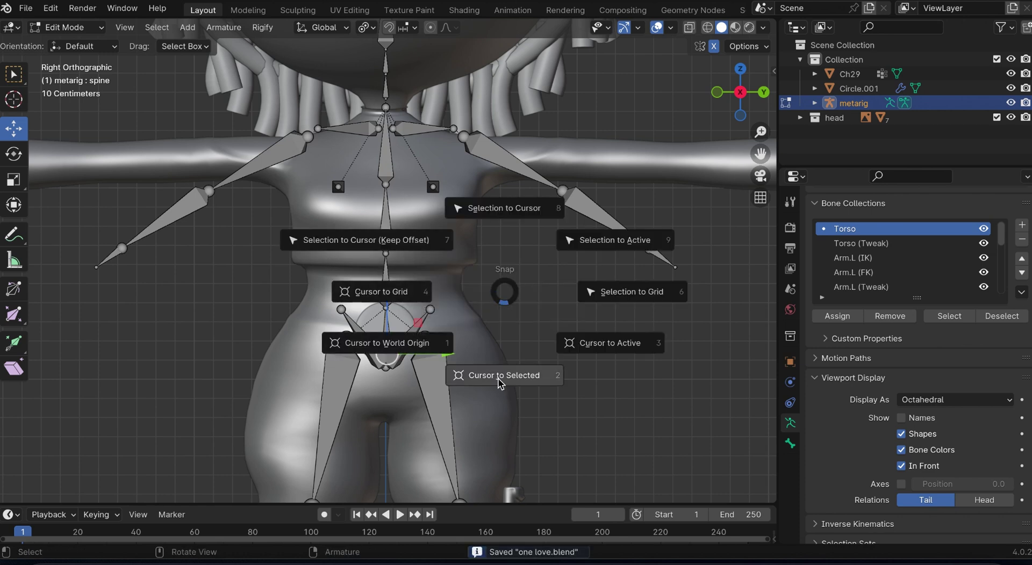
click(494, 379)
click(398, 371)
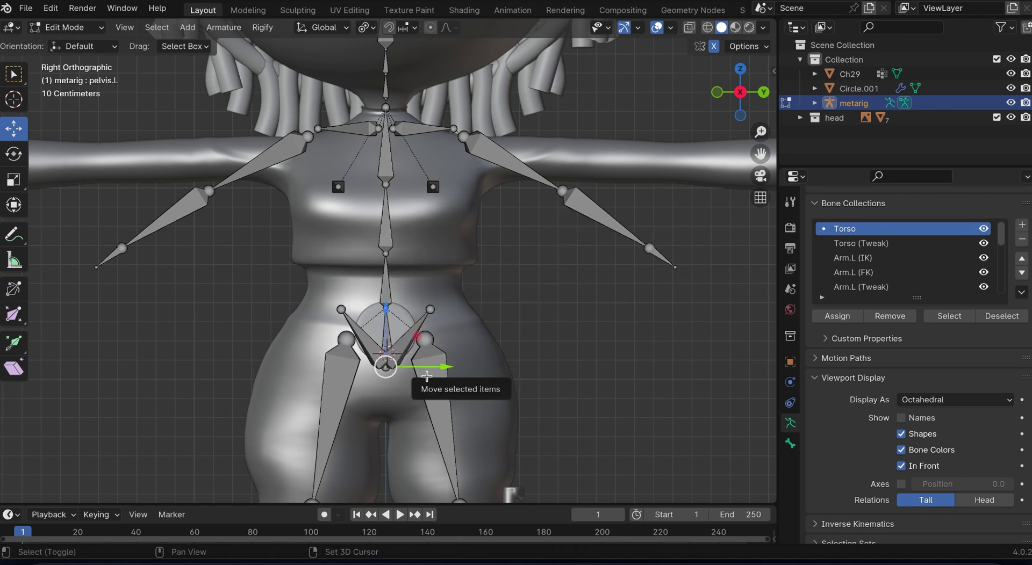
key(shift+s)
click(415, 296)
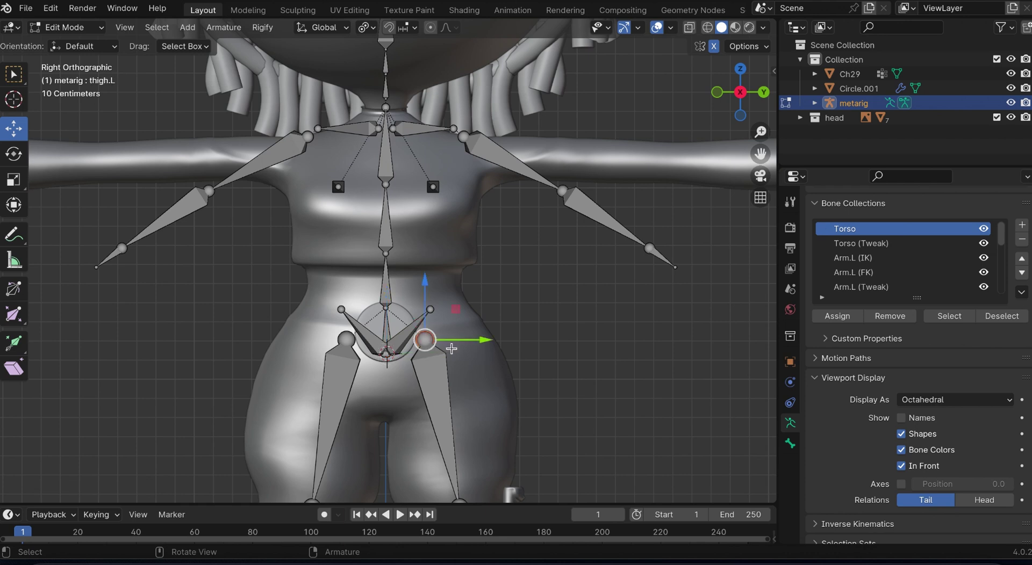
mouse_move(432, 341)
mouse_down()
mouse_move(487, 392)
mouse_move(475, 410)
mouse_up()
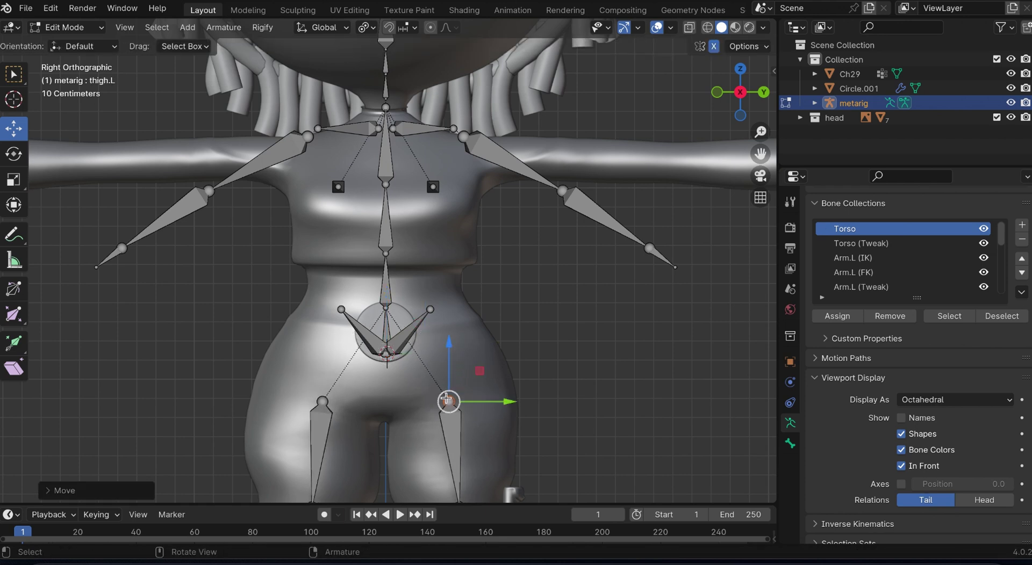
- Lower the spine's base joint along the Z axis
click(389, 352)
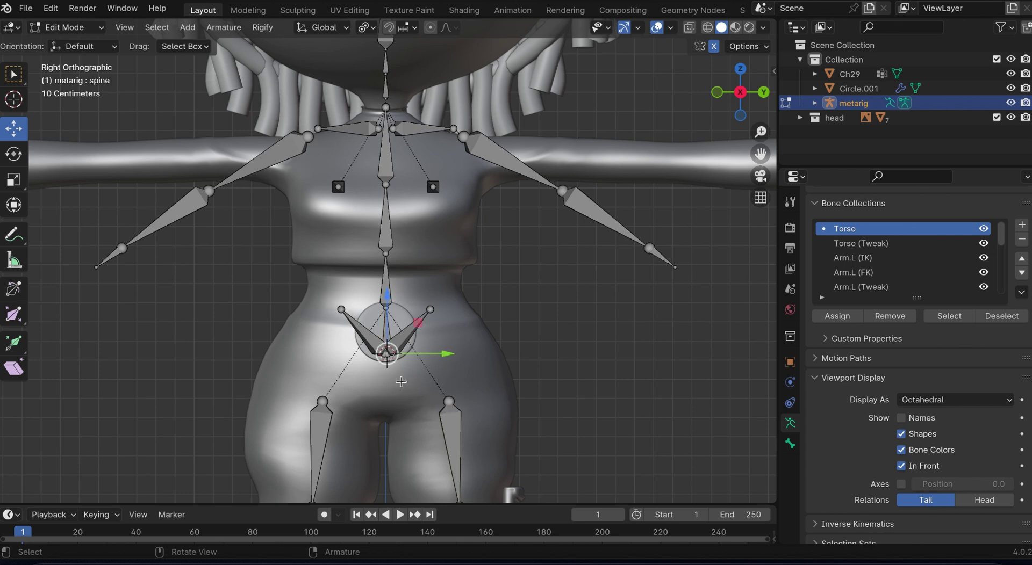
key(g)
key(z)
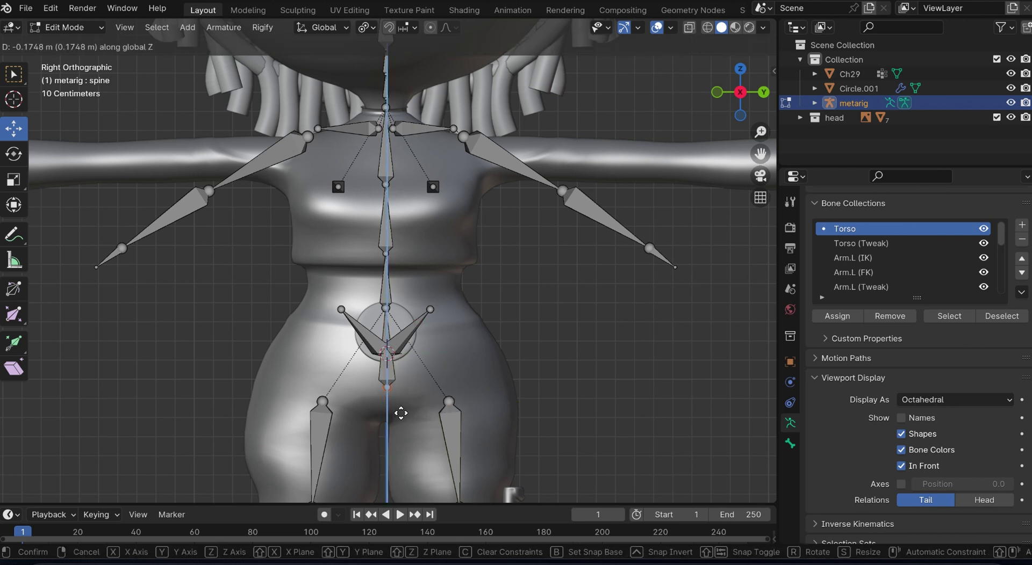
click(384, 389)
- Move the pelvis.L tip further out to the side, then reposition the whole pelvis.L bone
click(432, 311)
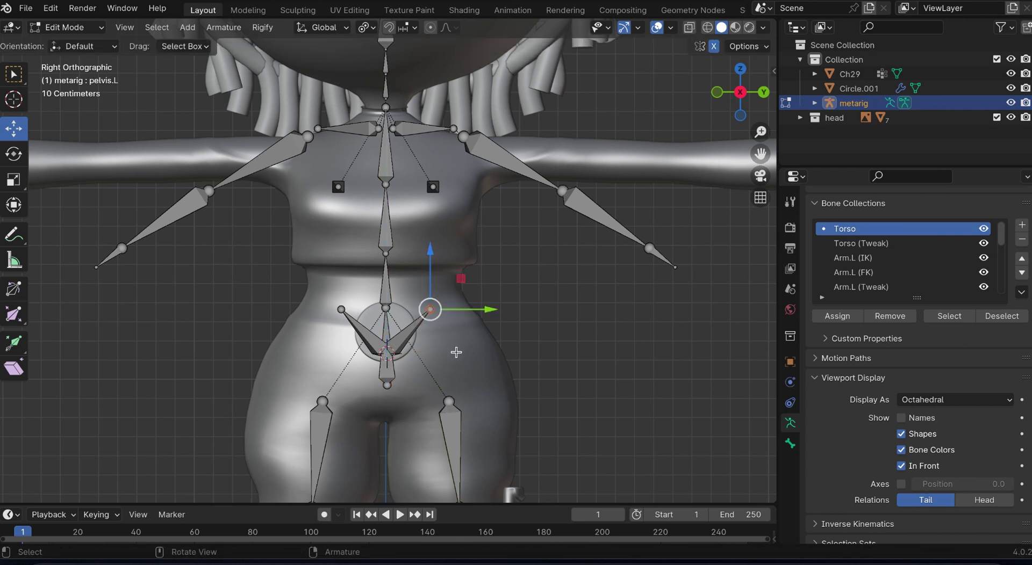
key(g)
click(502, 369)
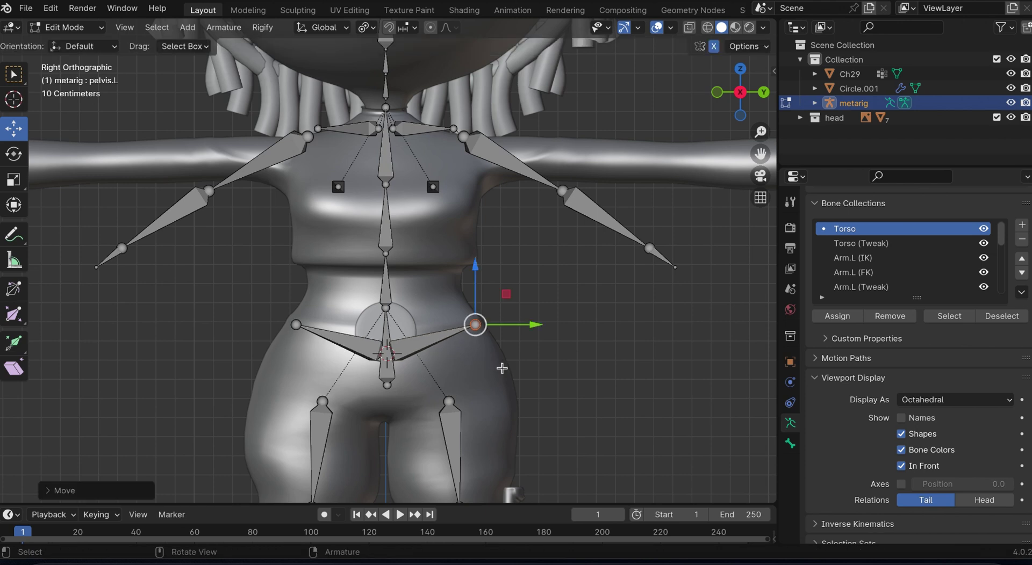
click(391, 352)
key(g)
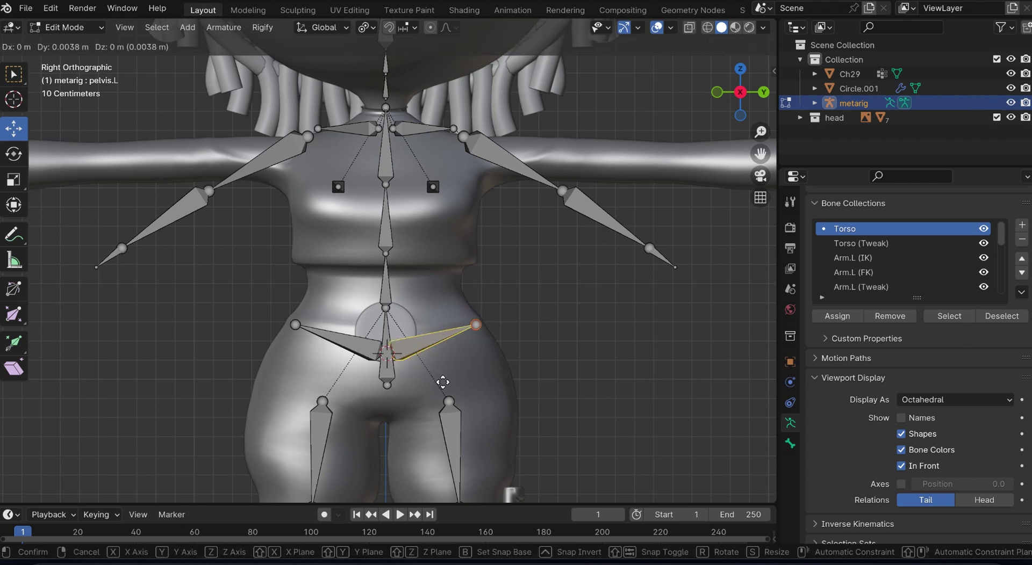
click(446, 382)
- Put the 3D cursor on the spine base and snap the left pelvis head onto it
click(385, 385)
key(shift+s)
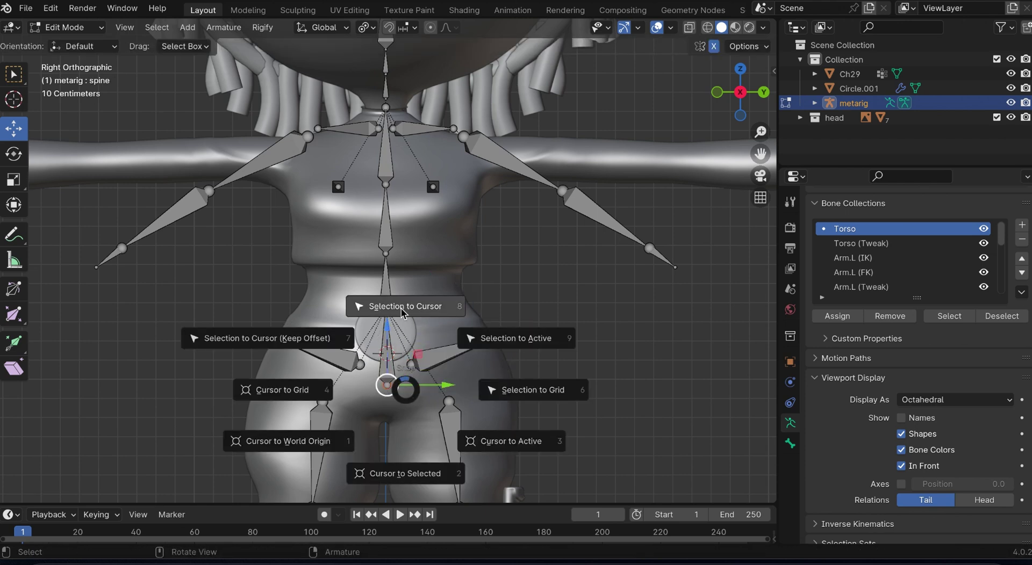
click(400, 462)
click(411, 366)
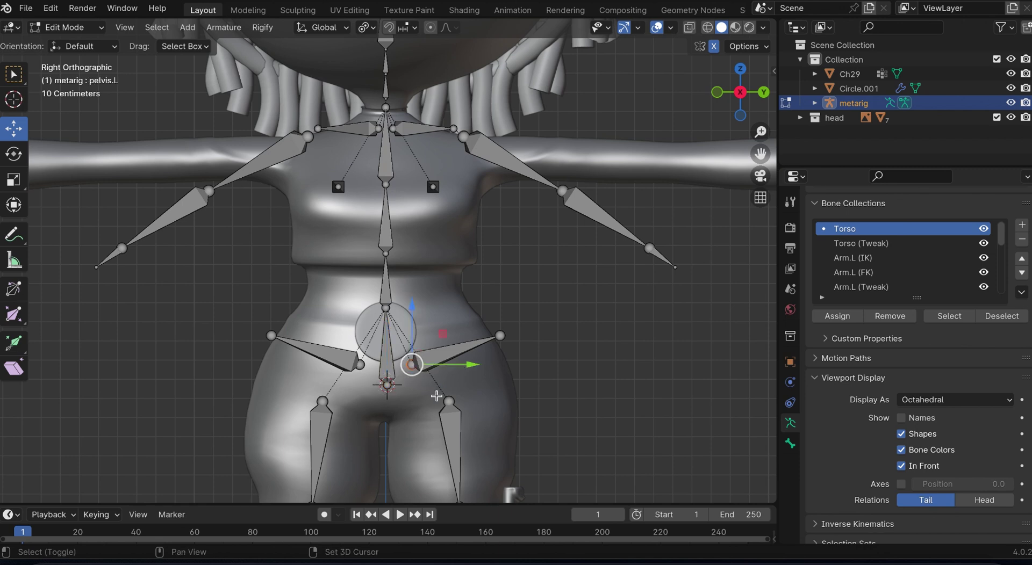
key(shift+s)
- Move the left pelvis tail joint up onto the hip
click(433, 314)
click(500, 335)
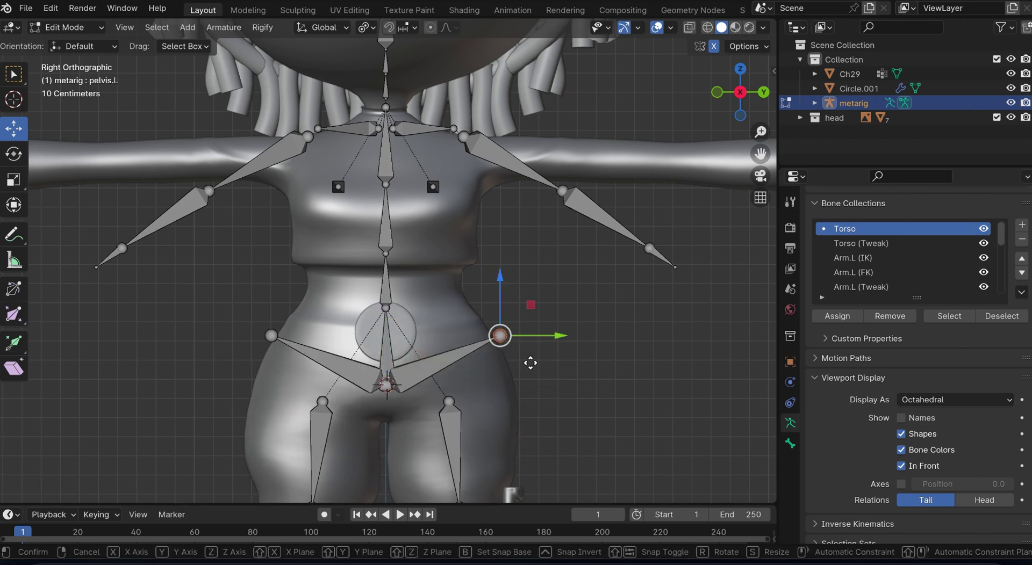
key(g)
click(498, 347)
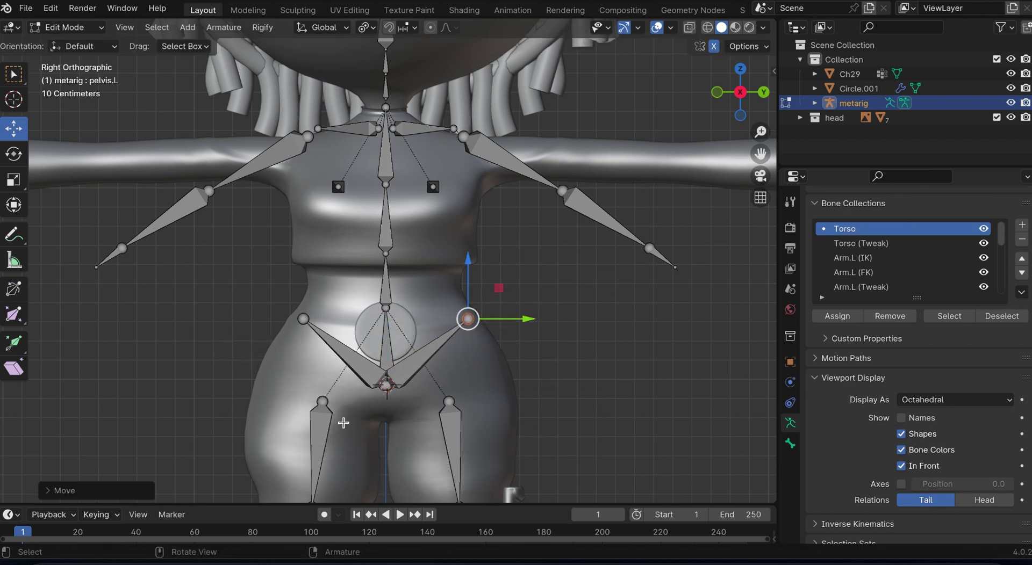
- From the side view, move the left thigh head and pelvis joint back inside the hip
click(763, 92)
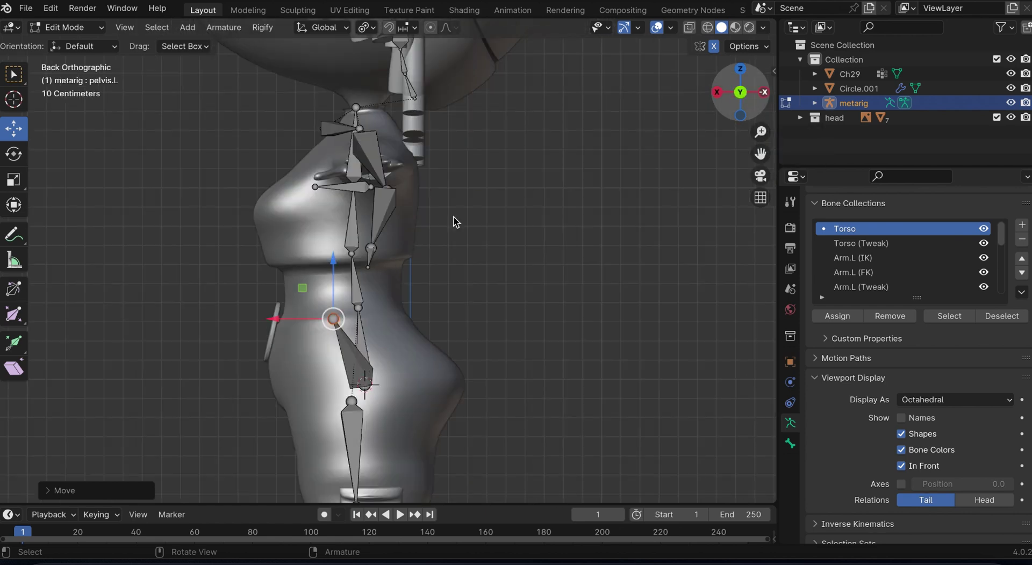
click(354, 400)
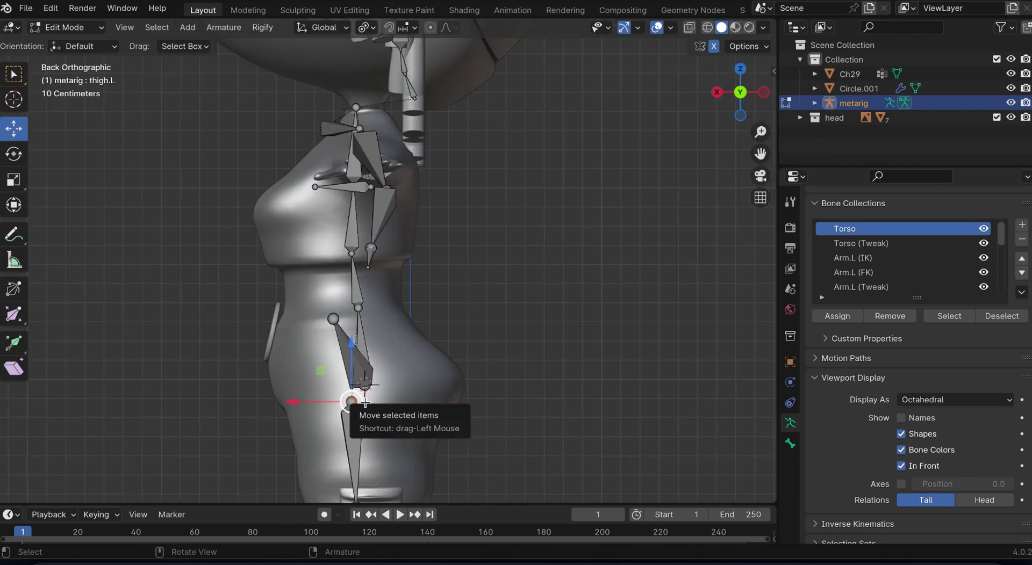
drag(356, 401, 379, 405)
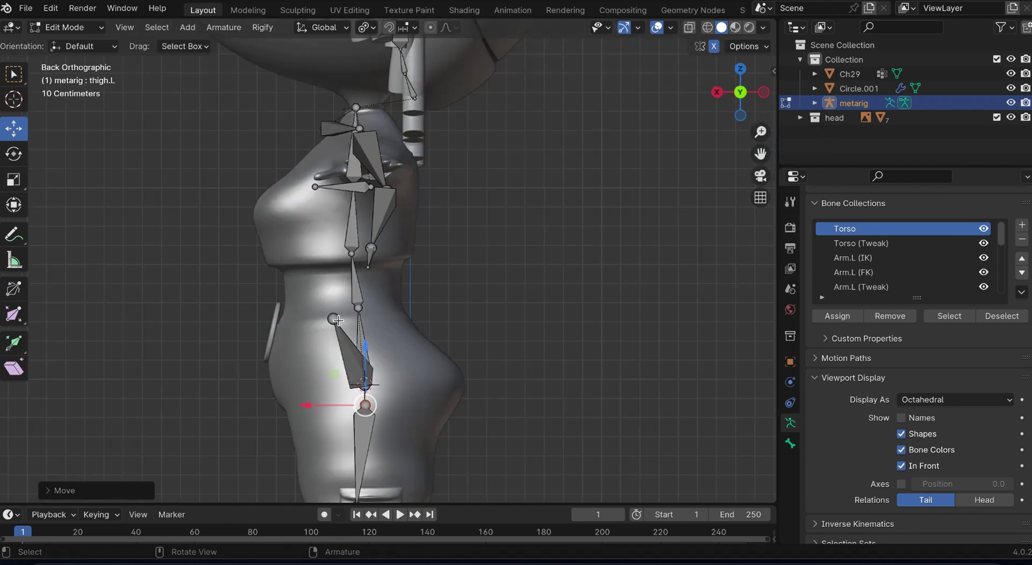
click(338, 320)
drag(337, 320, 389, 330)
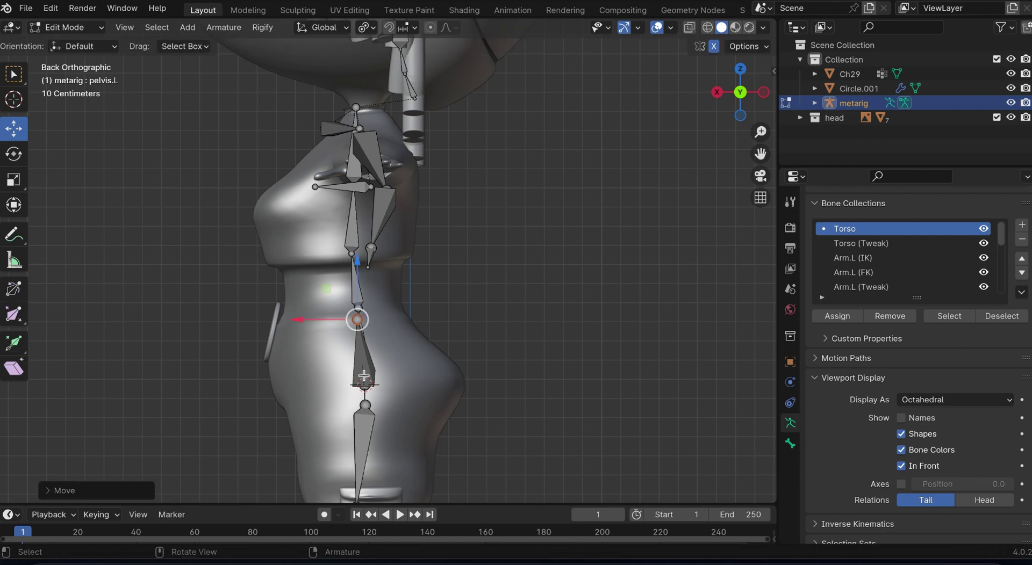
click(359, 106)
- Lower the left breast joint on the chest and push its tail out in front
click(716, 92)
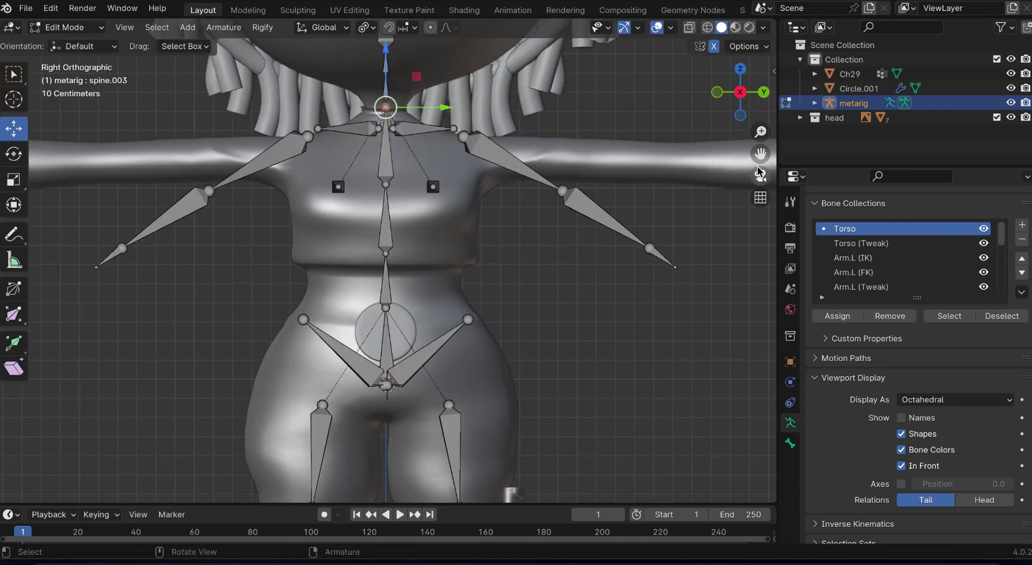
drag(759, 156, 759, 248)
click(432, 278)
key(g)
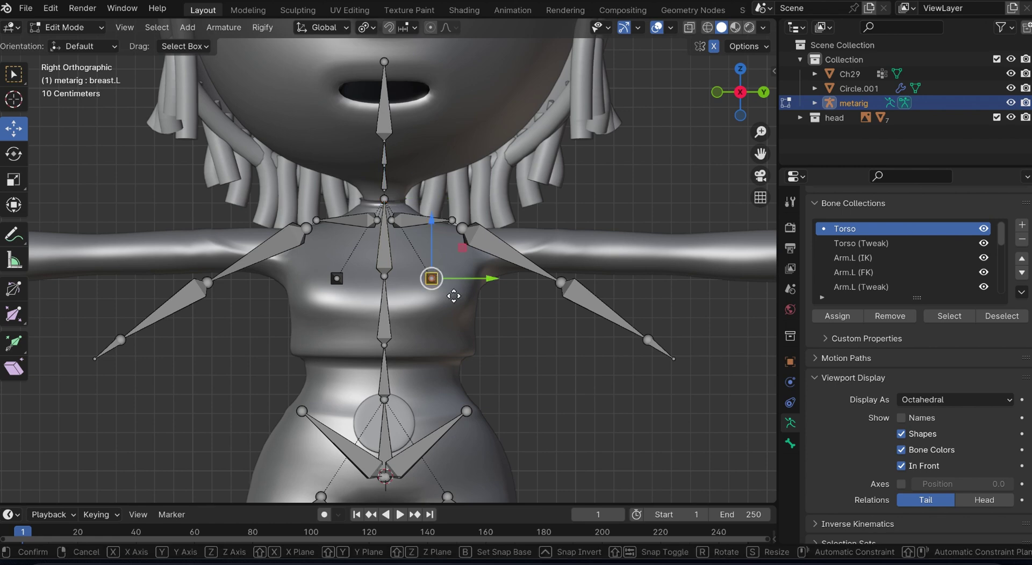
click(457, 308)
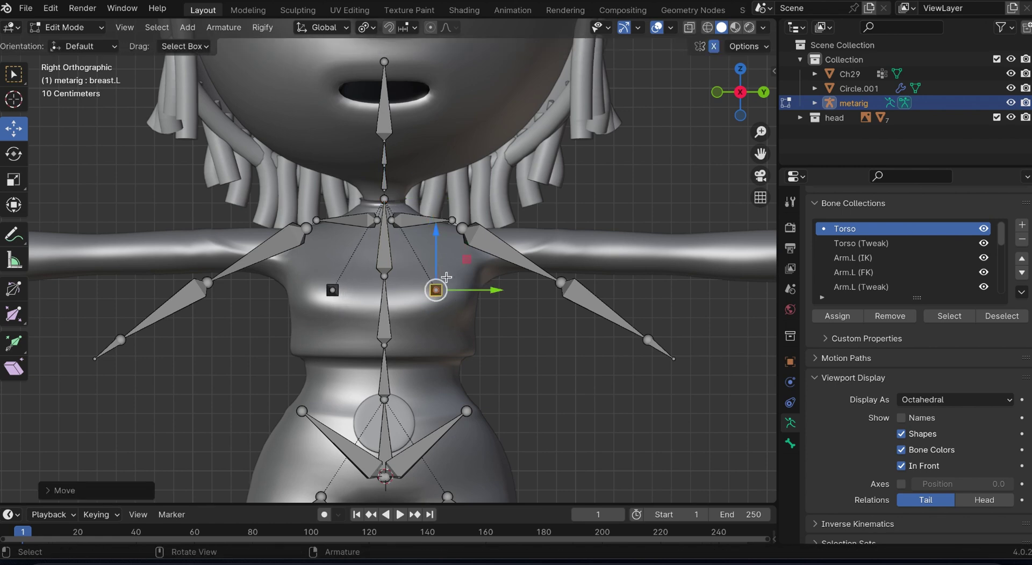
click(763, 92)
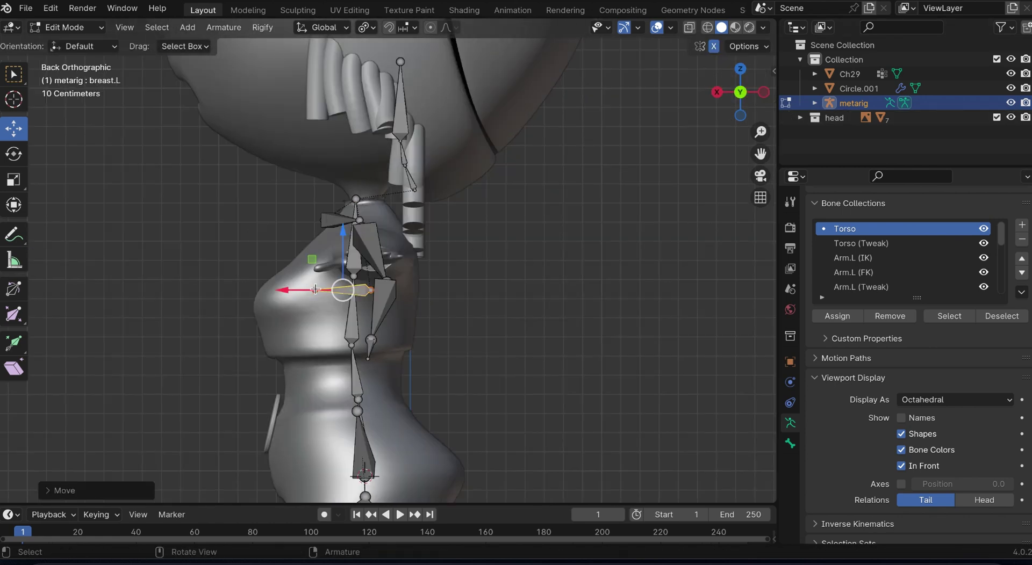
drag(316, 289, 237, 290)
click(340, 297)
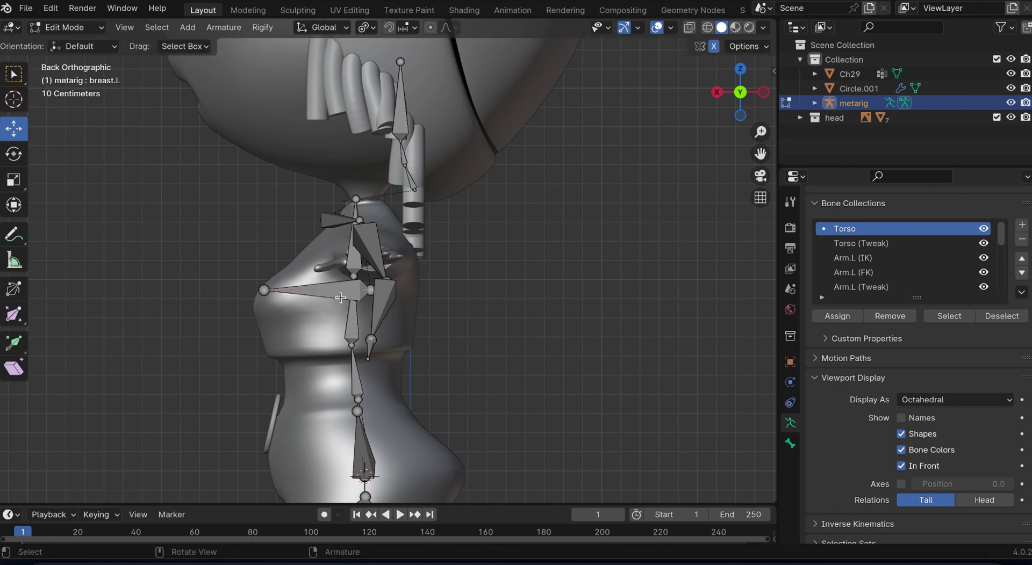
click(340, 297)
click(716, 92)
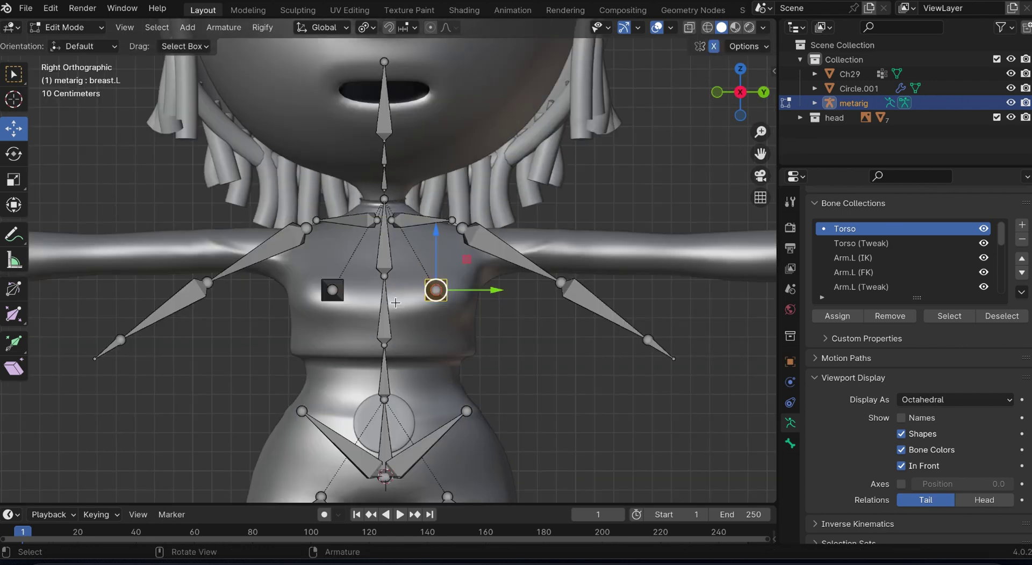
- Move the left shoulder bone down onto the collarbone, shorten it, and nudge it back into place
click(452, 220)
click(426, 225)
drag(428, 180, 420, 238)
key(s)
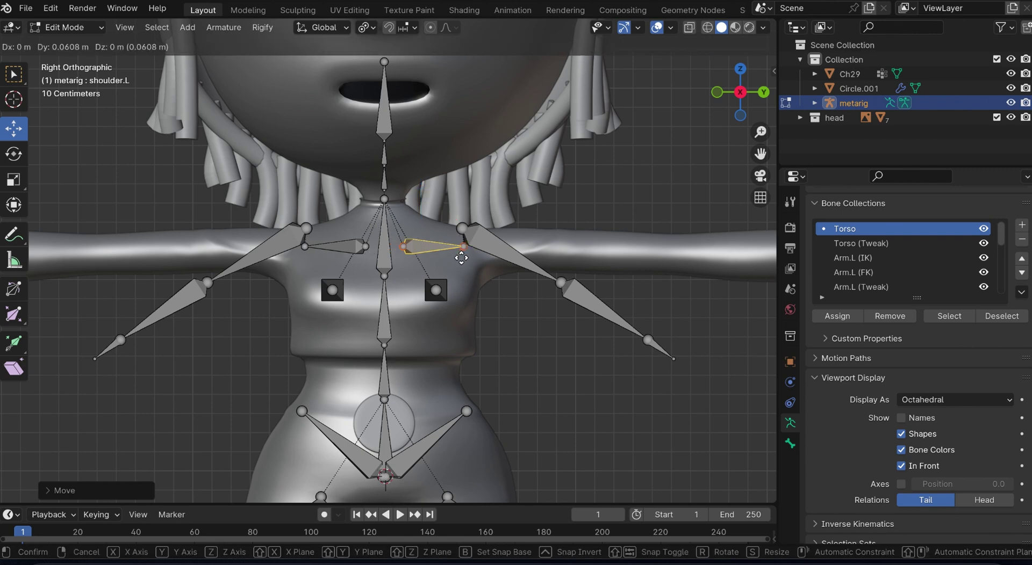
click(502, 288)
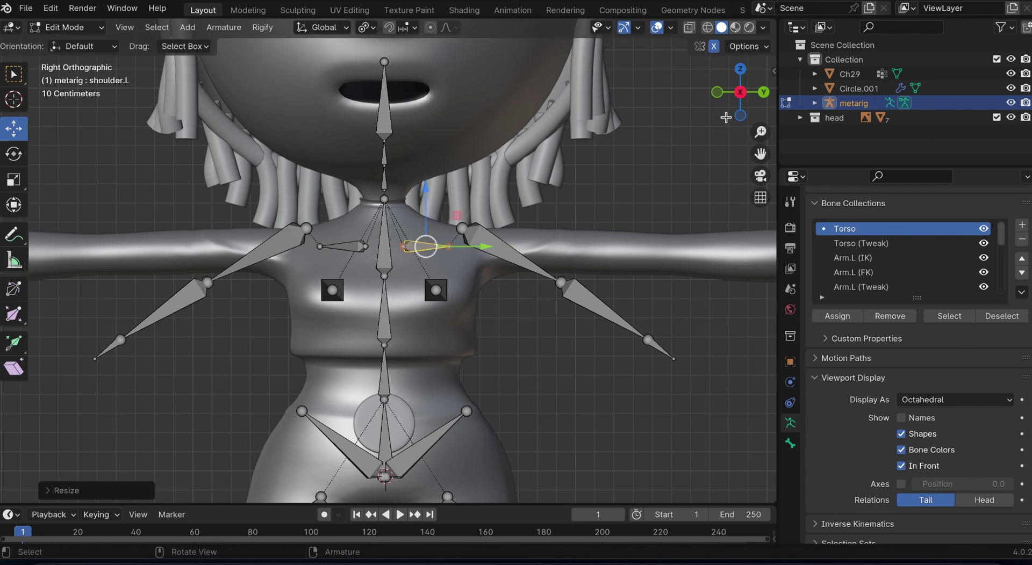
click(763, 92)
key(g)
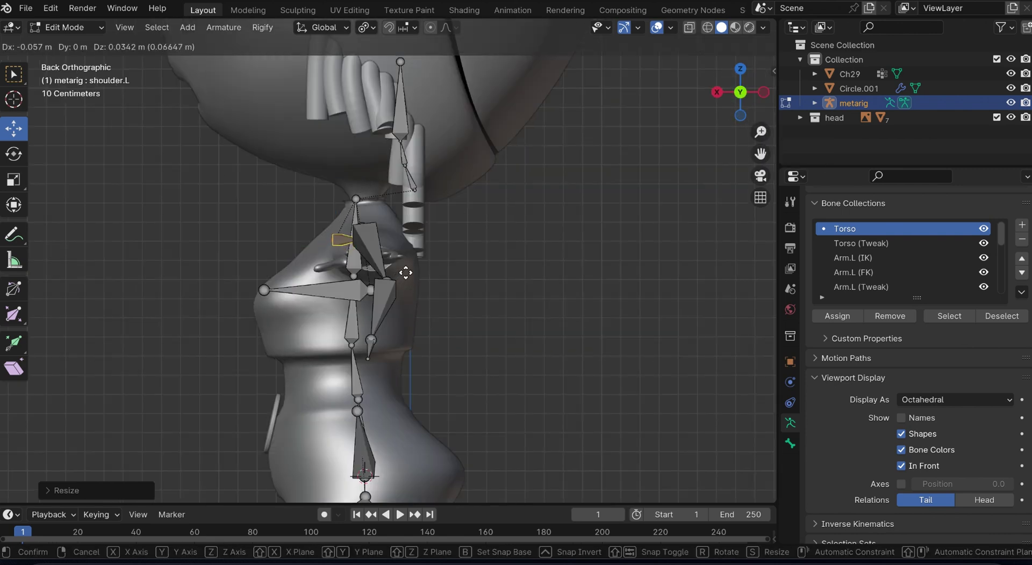
click(398, 275)
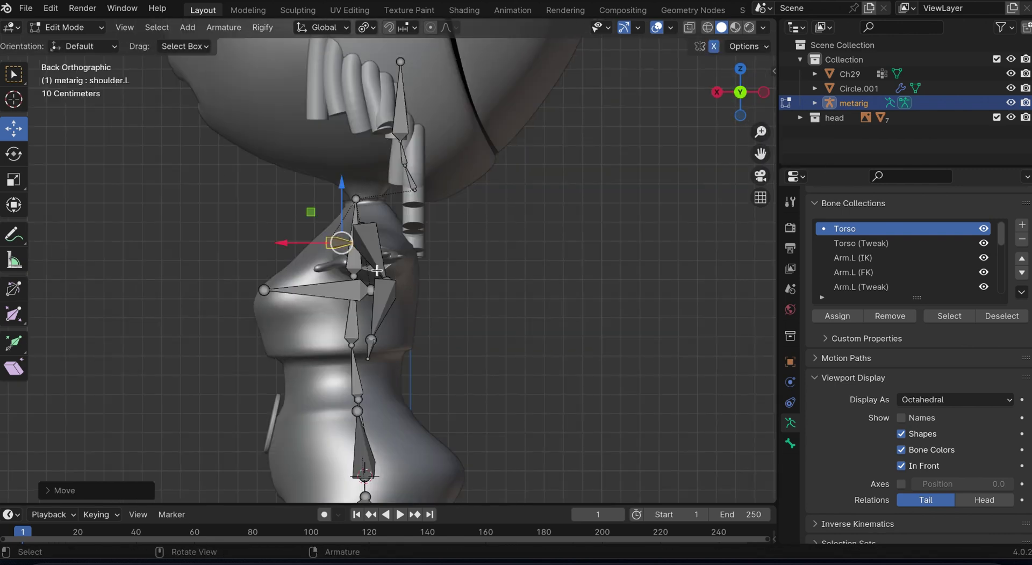
click(719, 92)
- Lower the spine.003 neck joint along Z, then lower the spine.002 joint below it
click(385, 198)
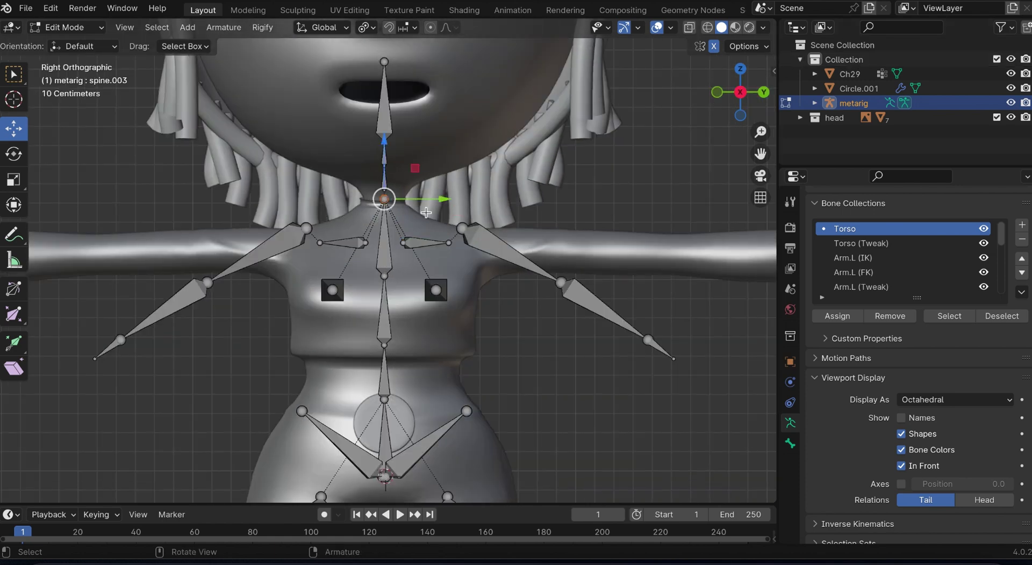
key(g)
key(z)
key(z)
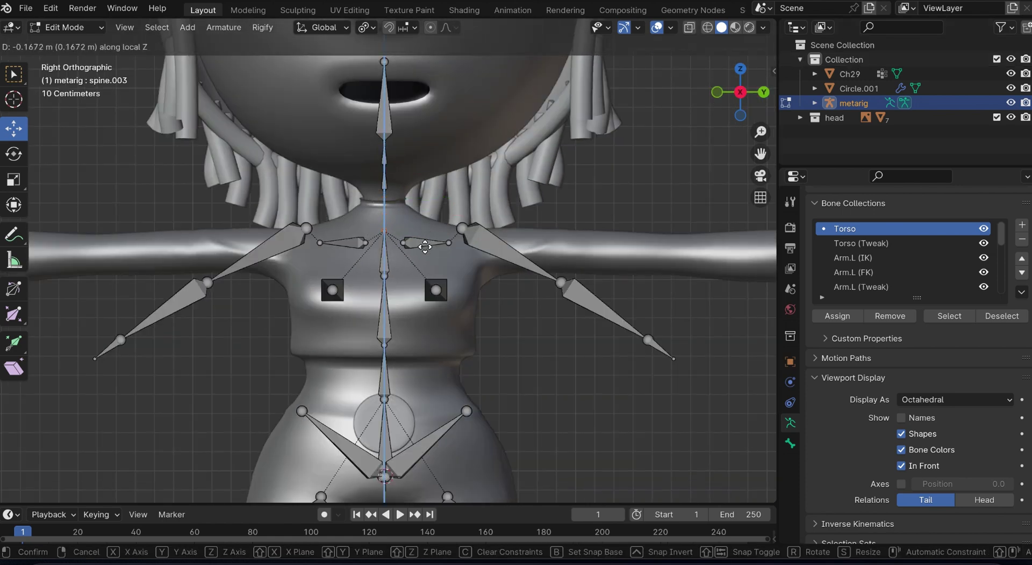
click(425, 235)
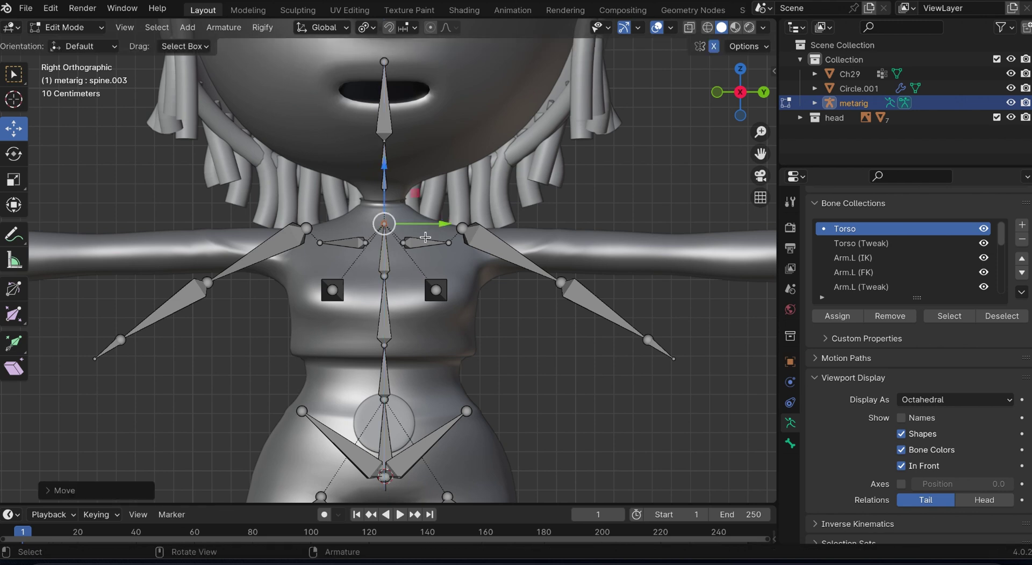
click(387, 277)
key(g)
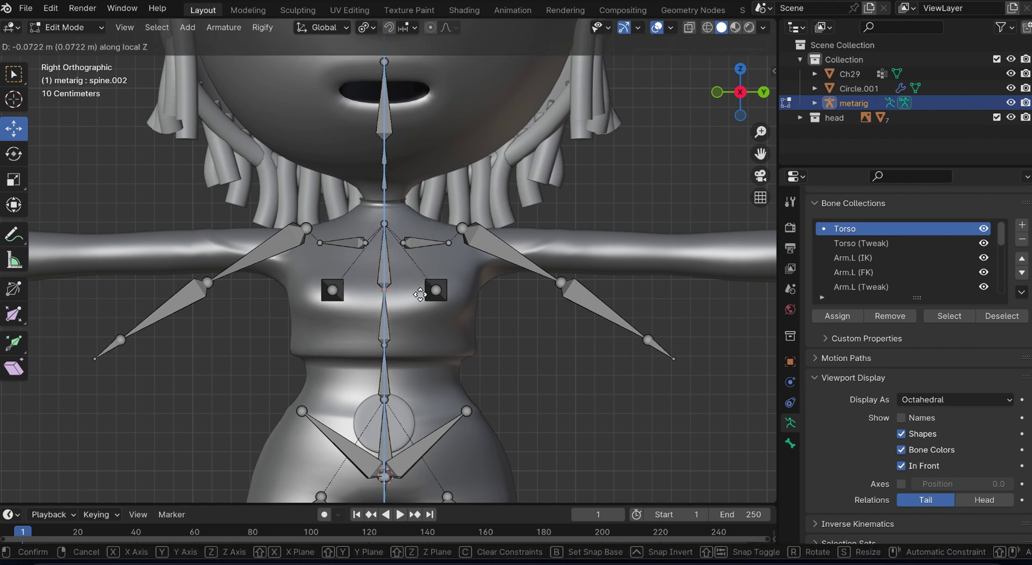
click(421, 293)
- Select the whole left arm chain and rotate it toward the arm mesh
click(482, 254)
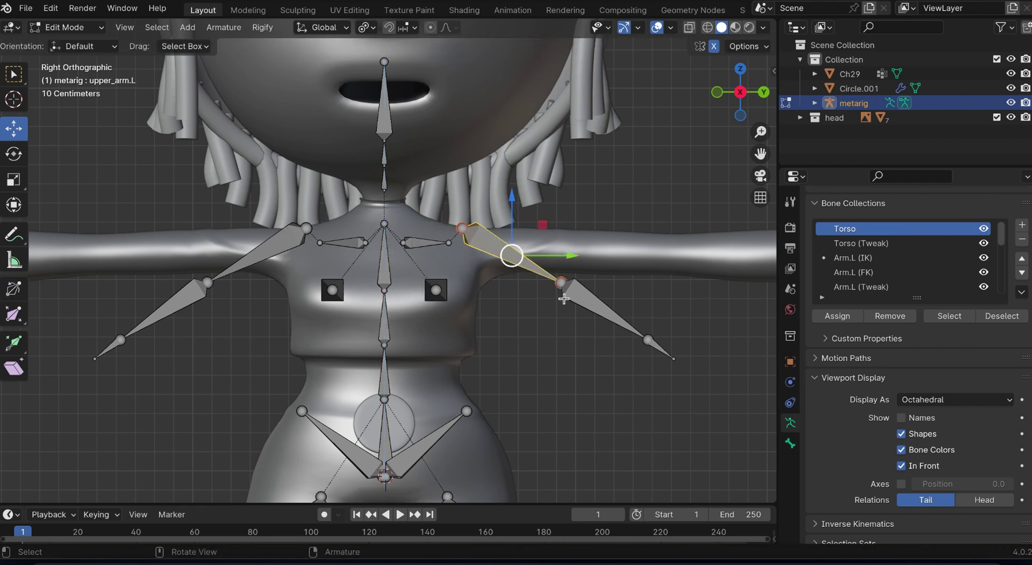
key(ctrl+l)
drag(761, 158, 667, 165)
key(r)
click(633, 321)
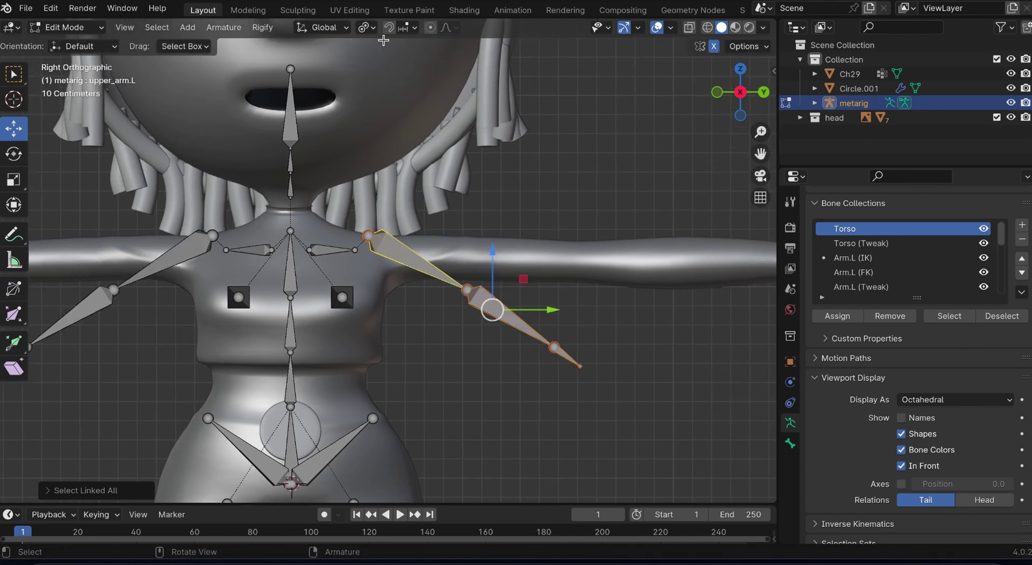
- Try the Median Point and Individual Origins pivot options, cancelling the test rotations
click(368, 33)
click(392, 109)
key(r)
key(Escape)
click(365, 26)
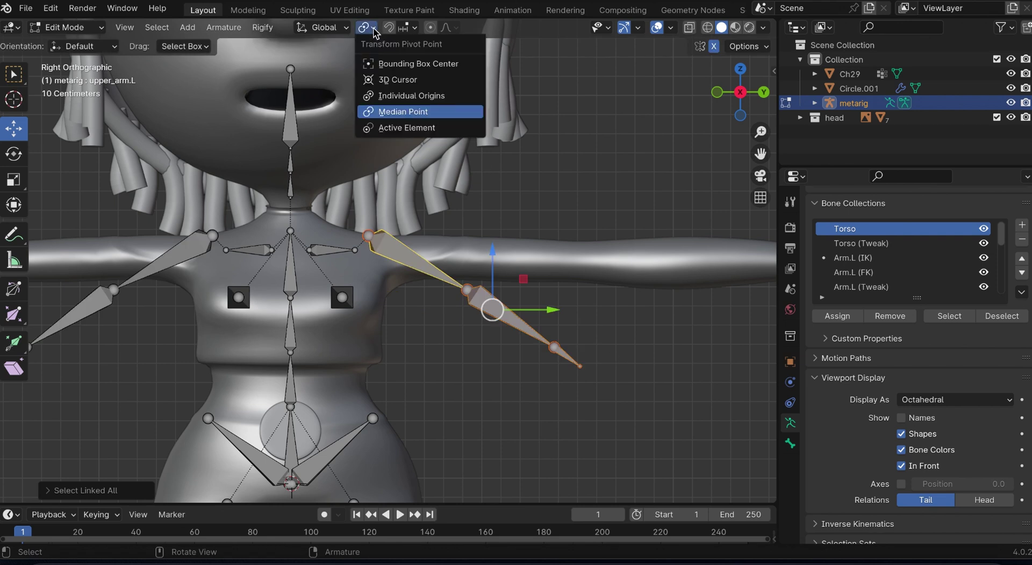
click(410, 96)
key(r)
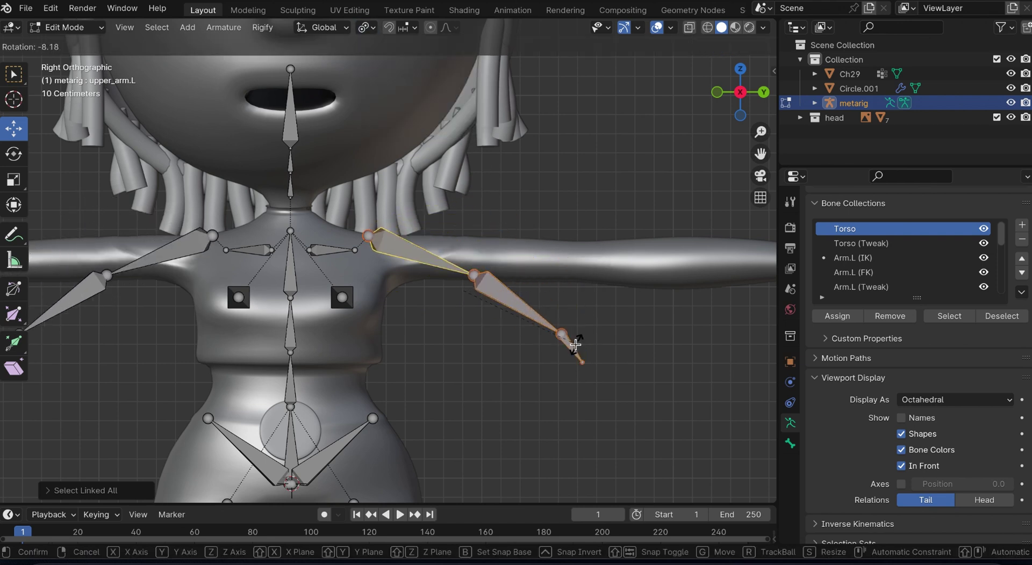
key(Escape)
- Rotate the arm chain horizontal and move it along the arm mesh
click(366, 27)
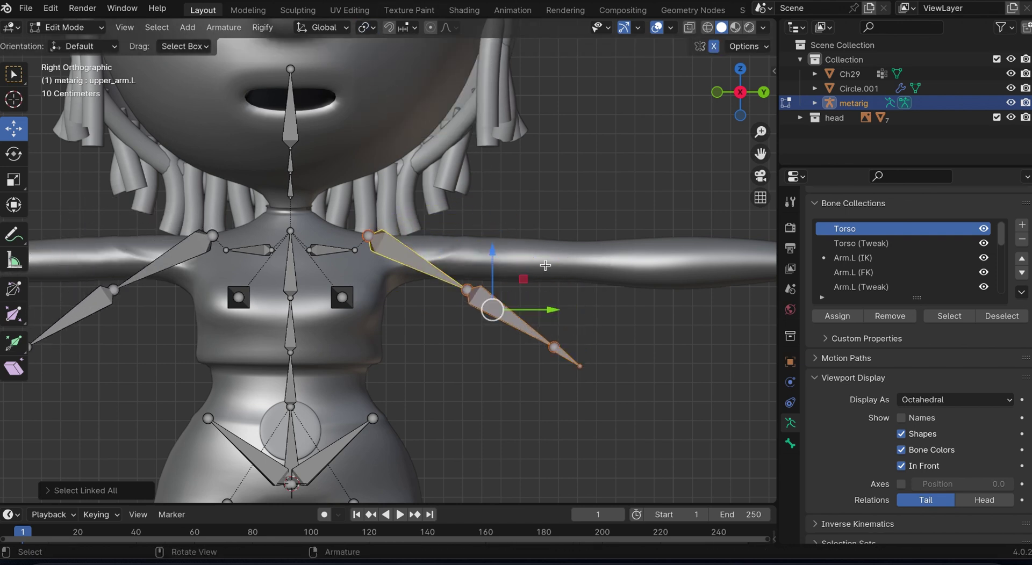
drag(761, 155, 610, 188)
key(r)
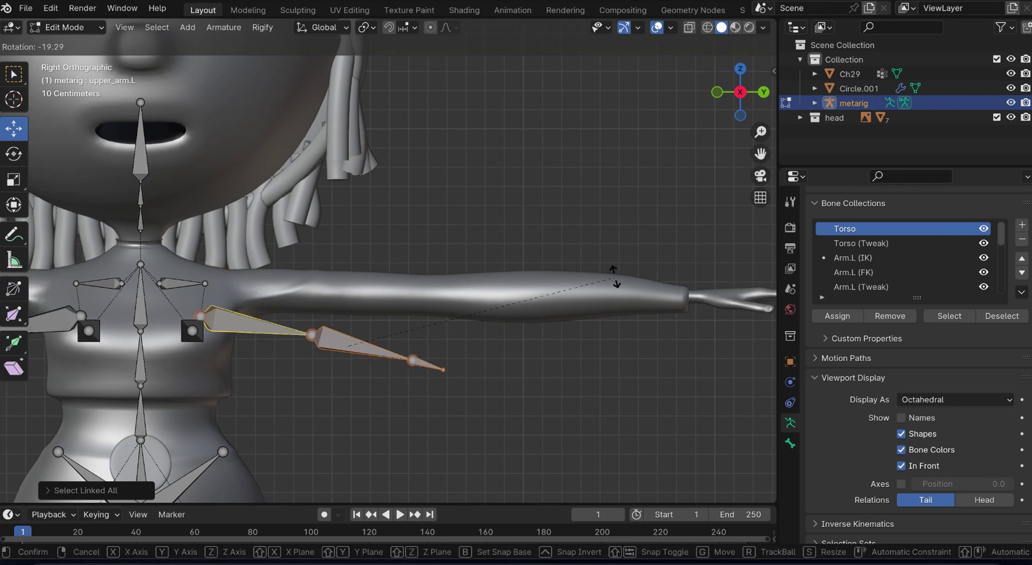
click(589, 235)
key(g)
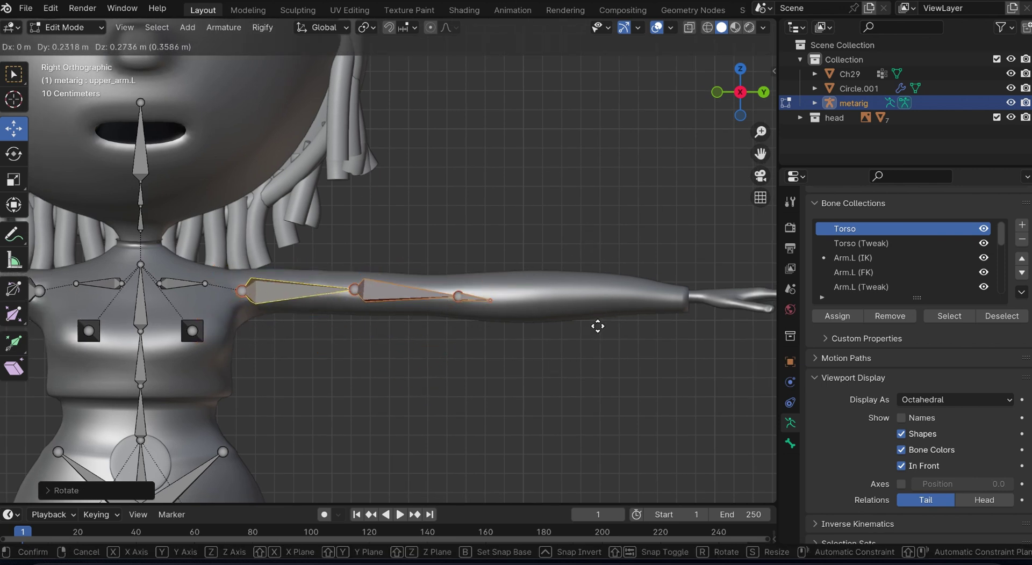
click(597, 327)
- Place the wrist joint at the hand and set the elbow joint mid-arm
click(477, 297)
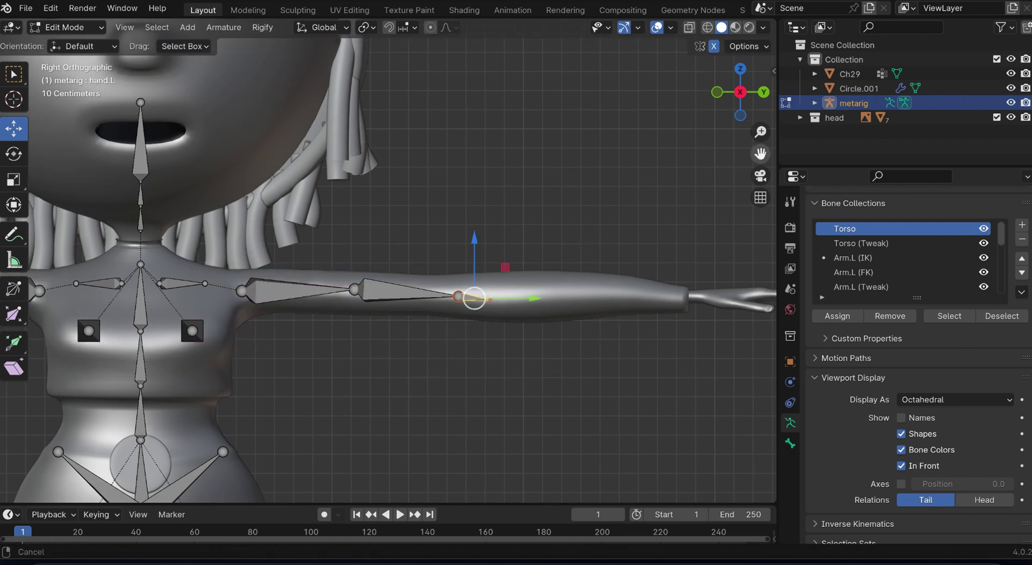
drag(760, 154, 680, 186)
key(g)
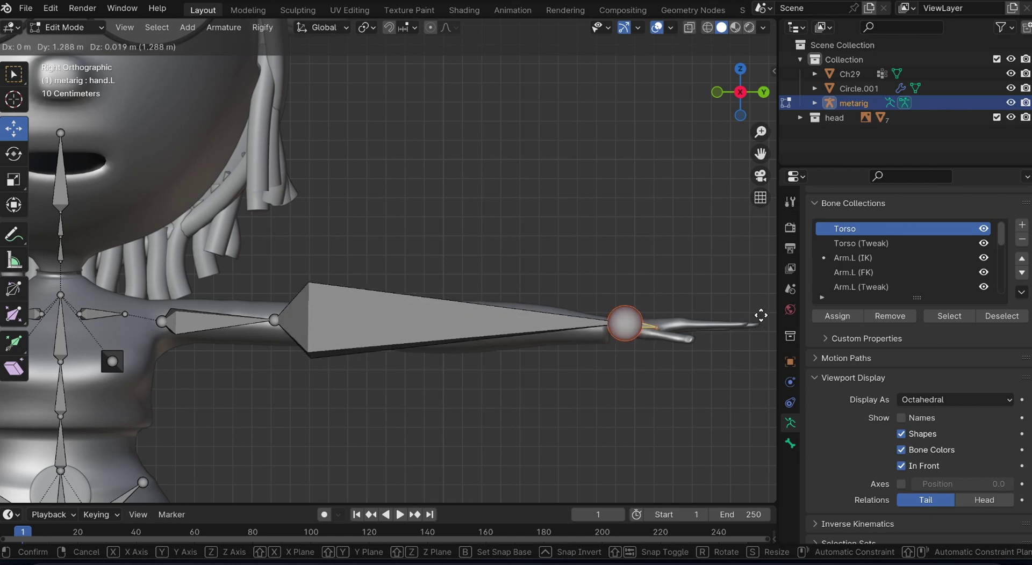
click(761, 316)
click(274, 320)
key(g)
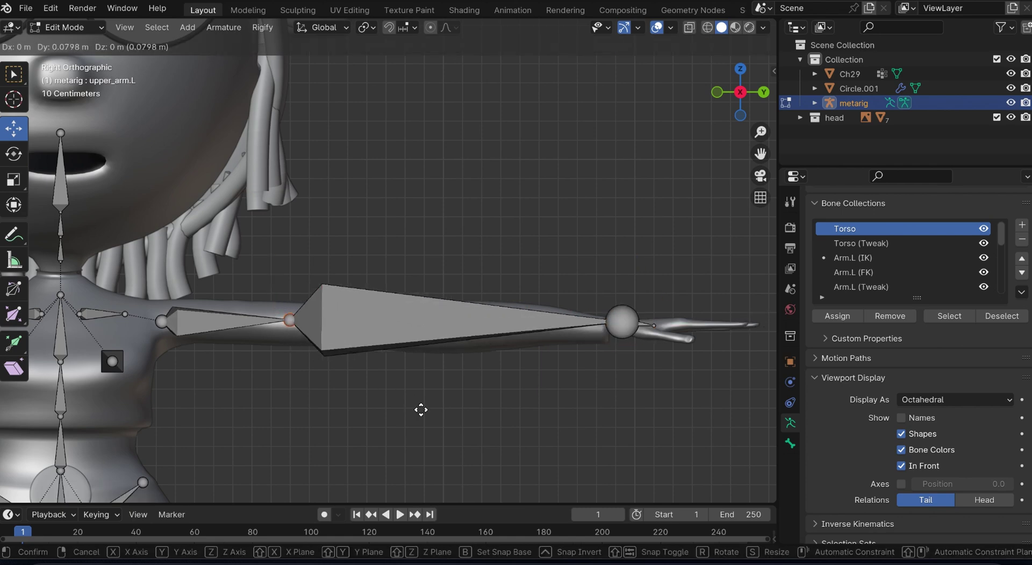
click(382, 348)
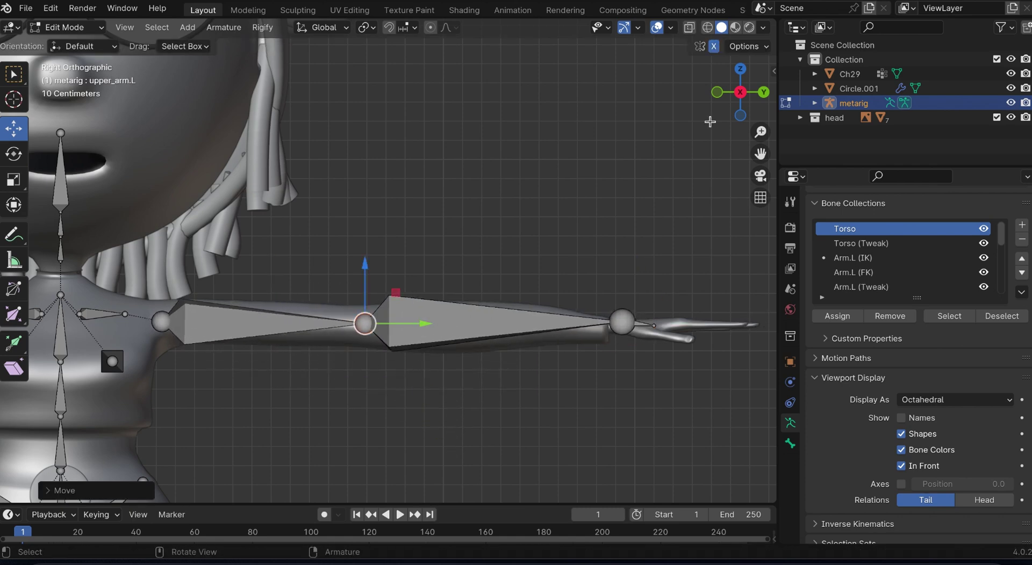
- From the top view, refit the elbow, hand bone tip and wrist joints, then save 'one love.blend'
click(740, 70)
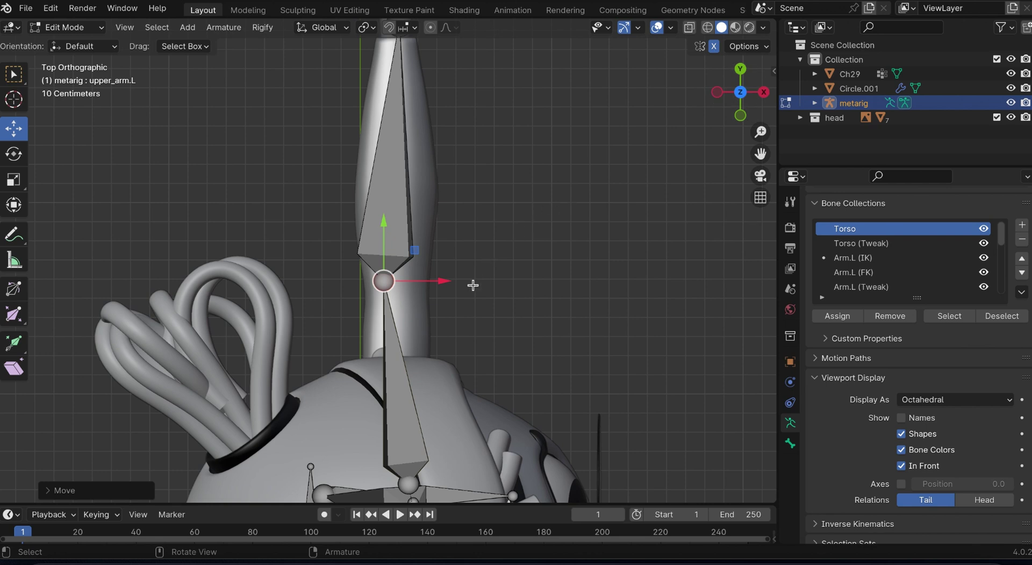
key(g)
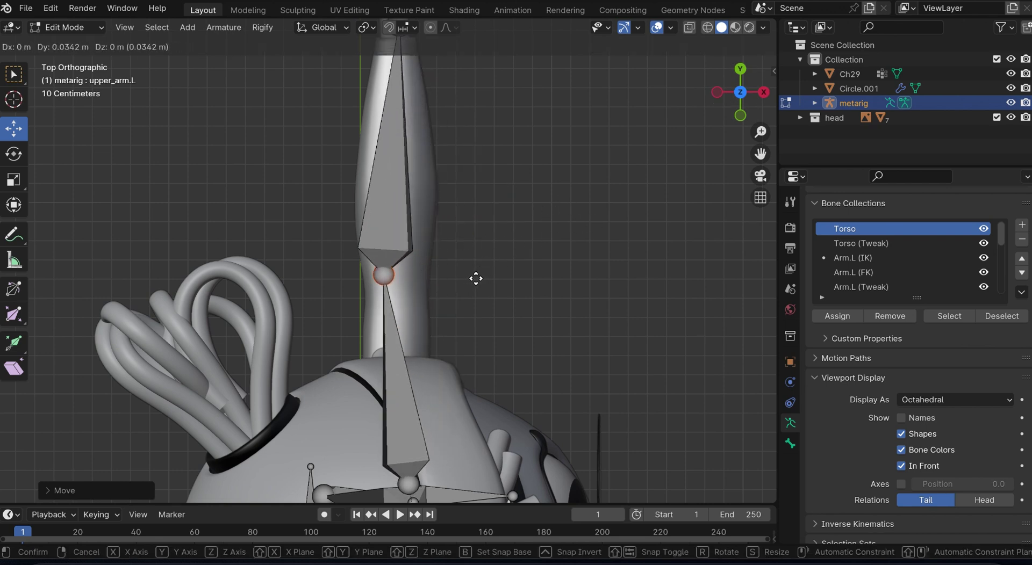
click(476, 278)
drag(760, 154, 482, 213)
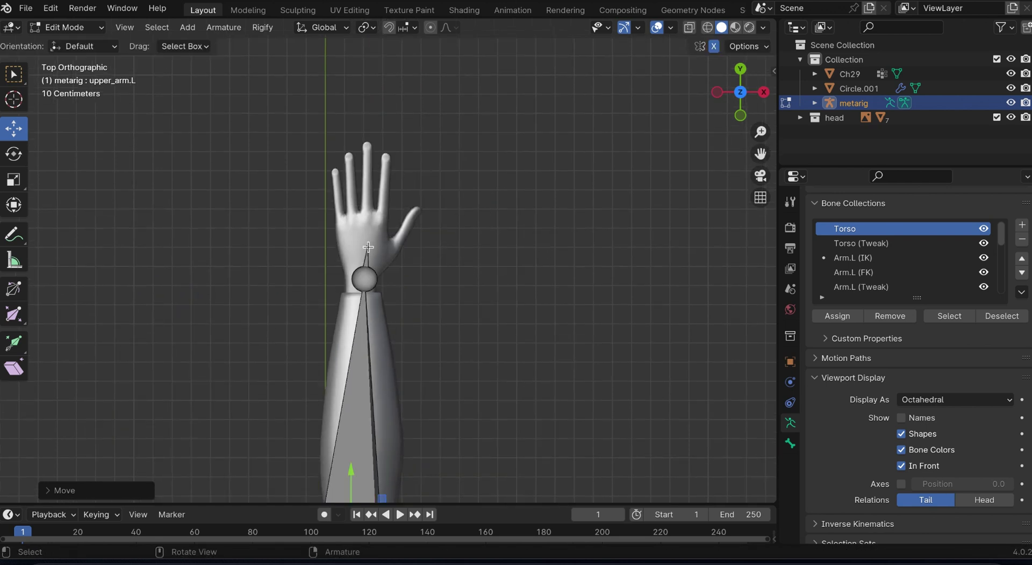
click(368, 247)
key(g)
click(424, 261)
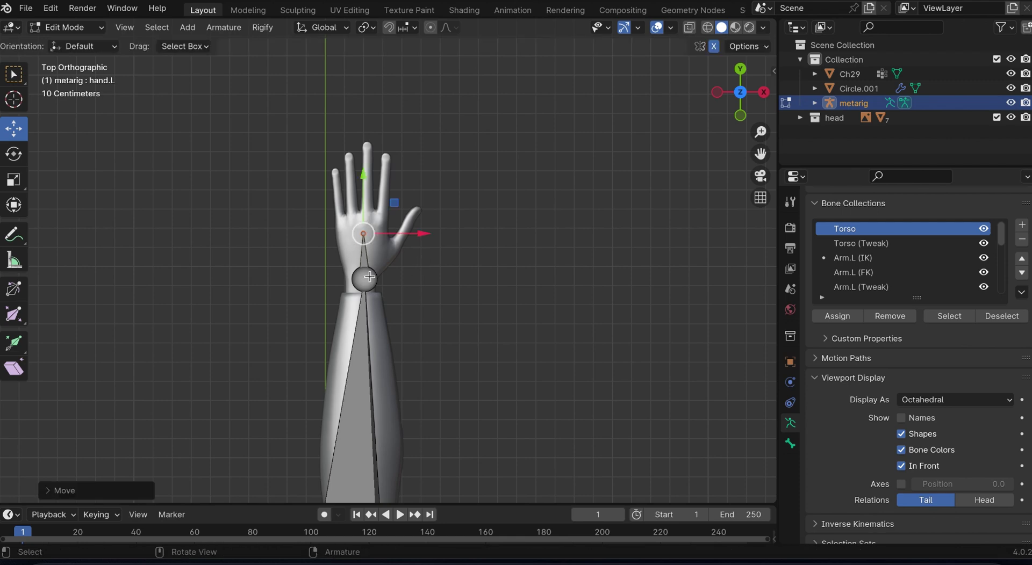
click(364, 279)
key(g)
click(418, 288)
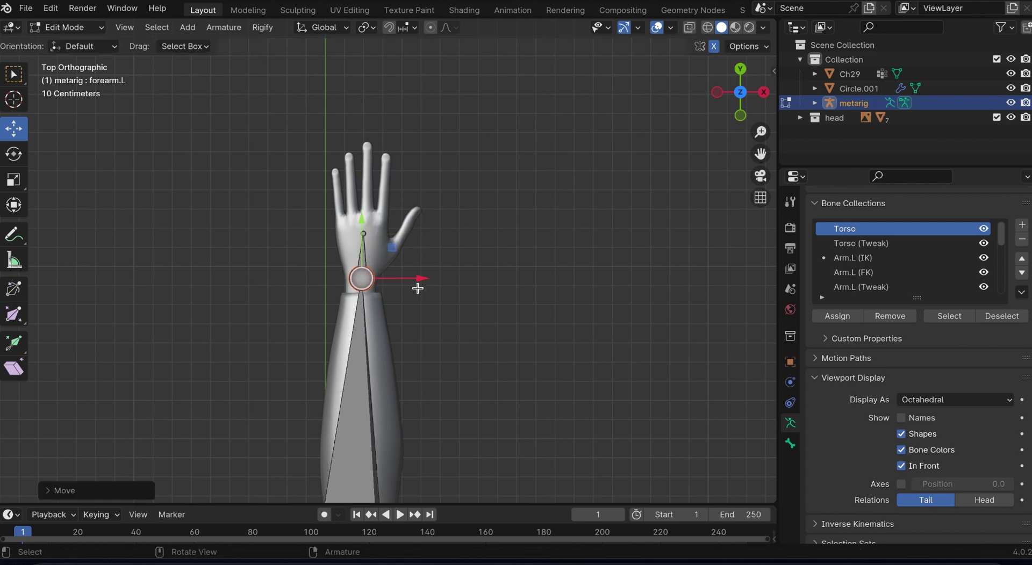
key(ctrl+s)
drag(740, 86, 744, 94)
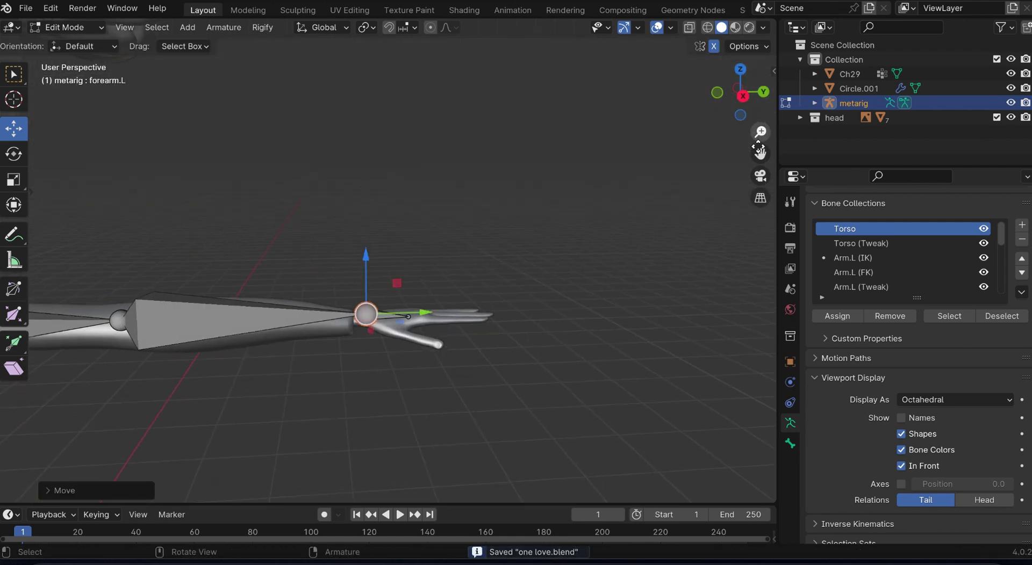
- In back view, snap the spine.004 joint to the neck-base joint using the 3D cursor
drag(759, 154, 774, 161)
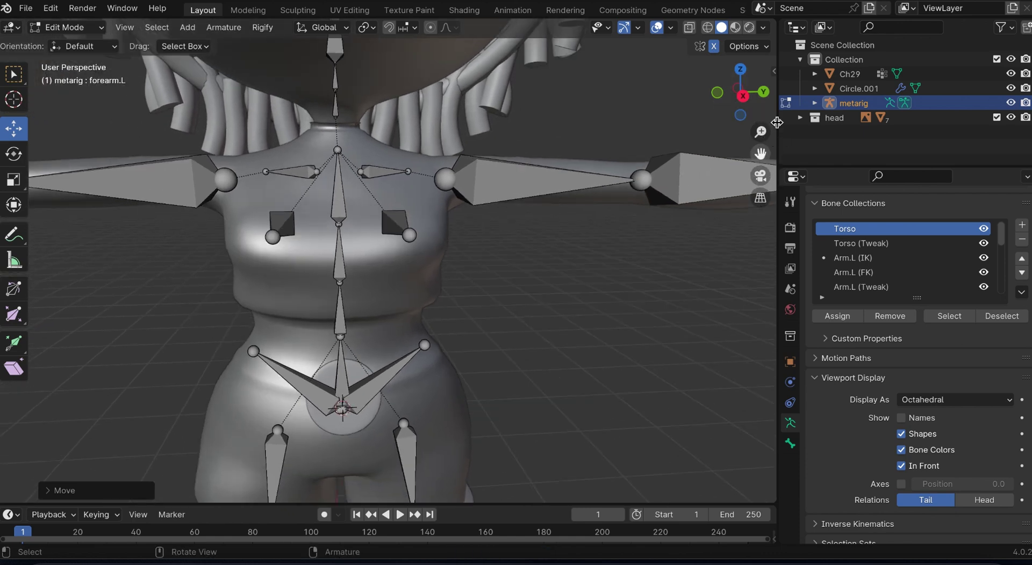
click(768, 100)
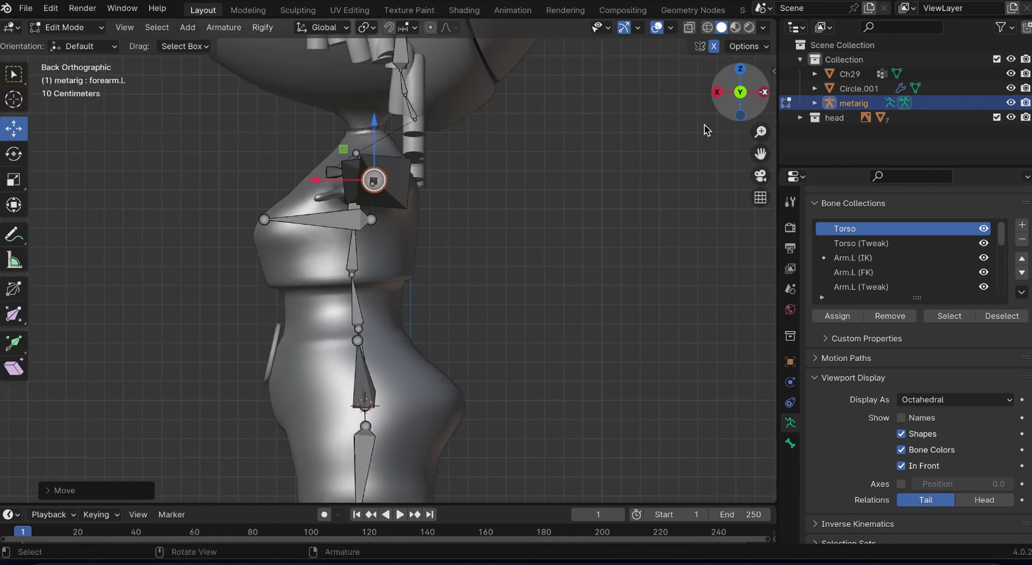
click(356, 153)
key(shift+s)
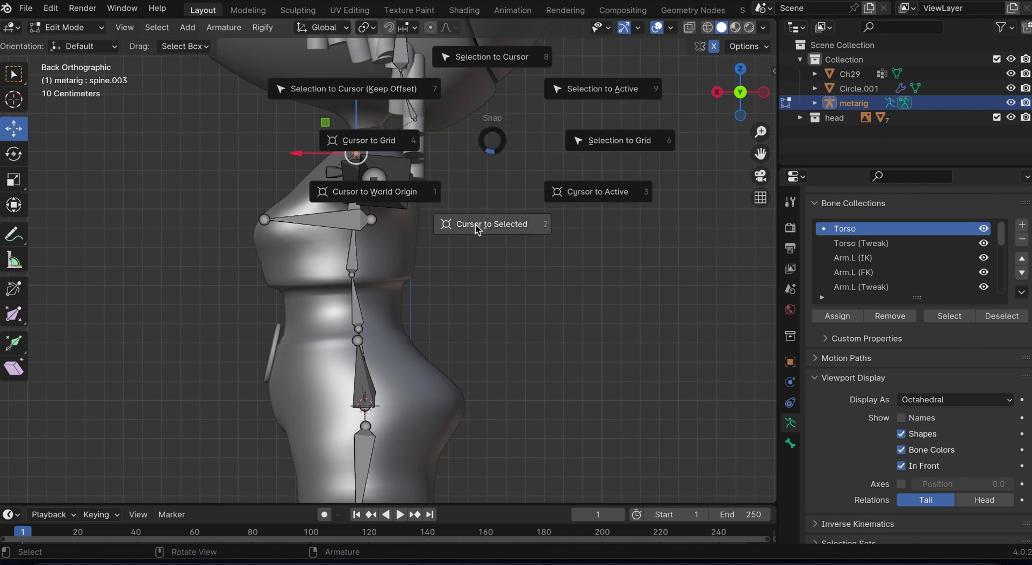
click(476, 228)
key(shift+s)
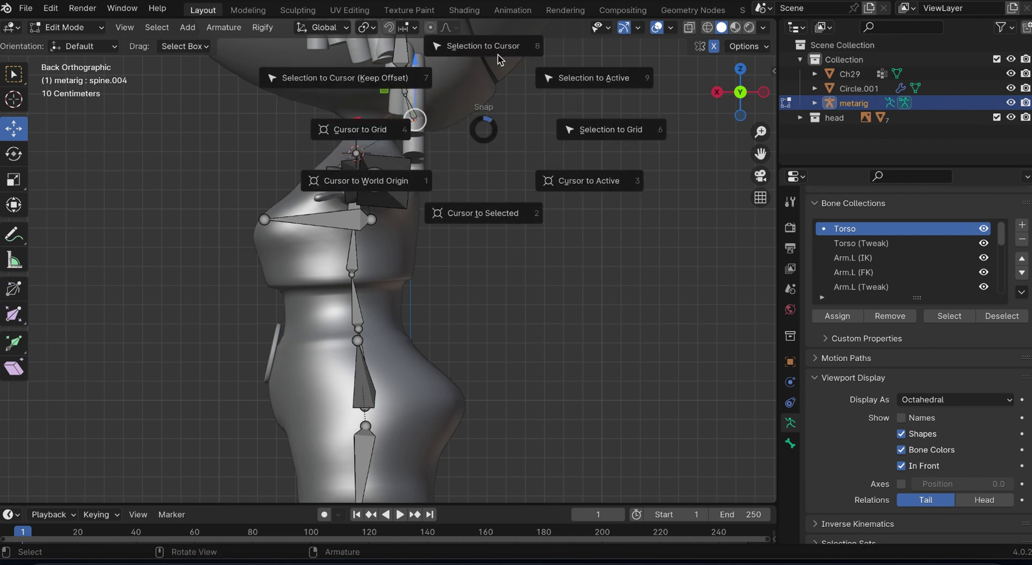
click(481, 43)
- Move the spine.004 and spine.005 joints up along the neck
click(409, 96)
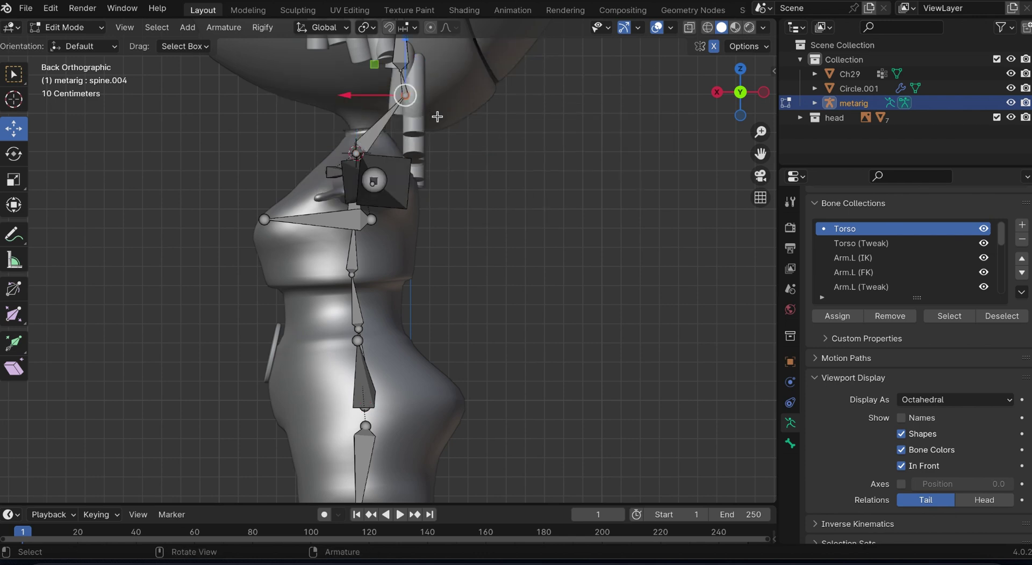
key(g)
click(396, 151)
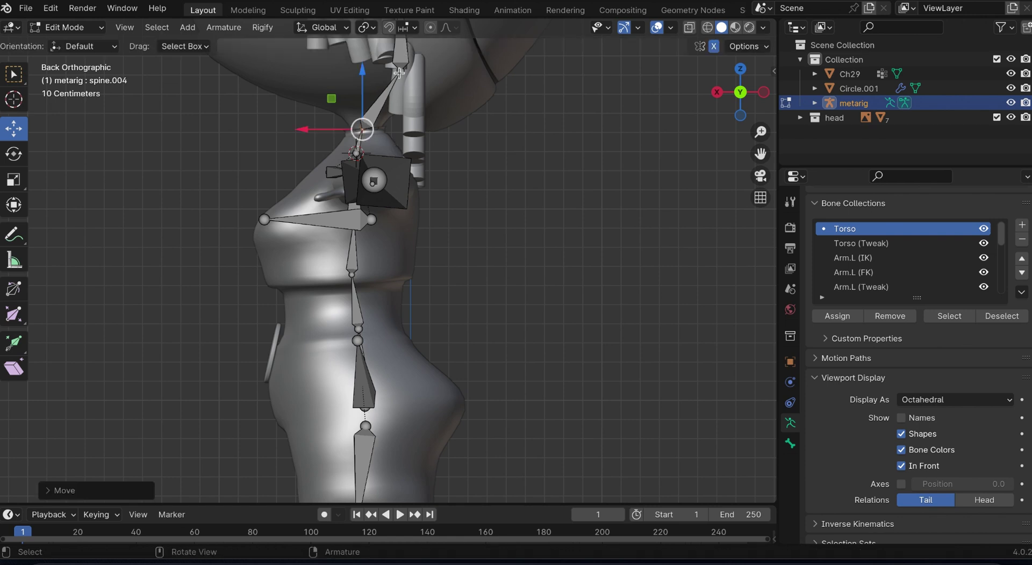
click(406, 75)
key(g)
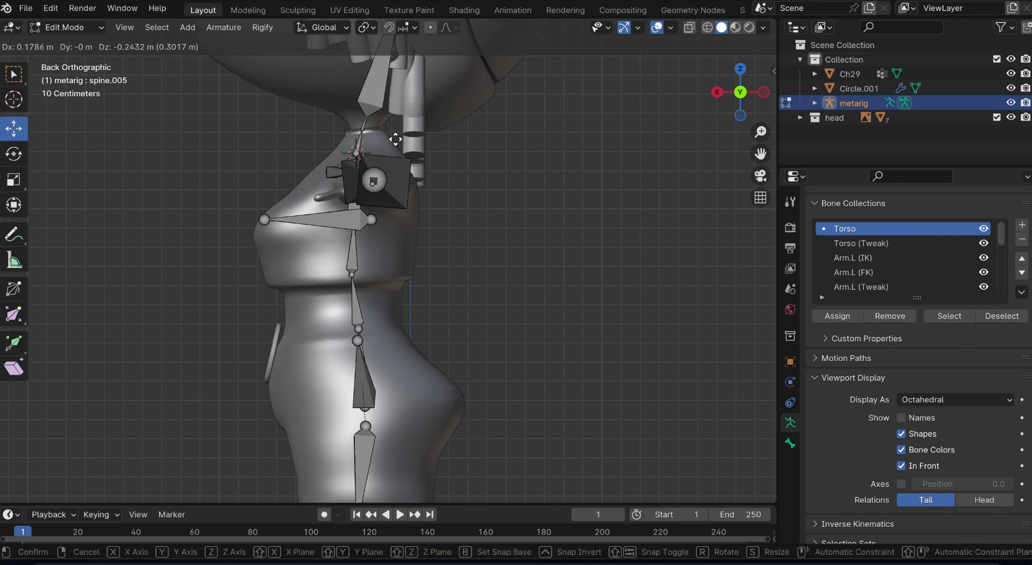
click(391, 138)
click(366, 129)
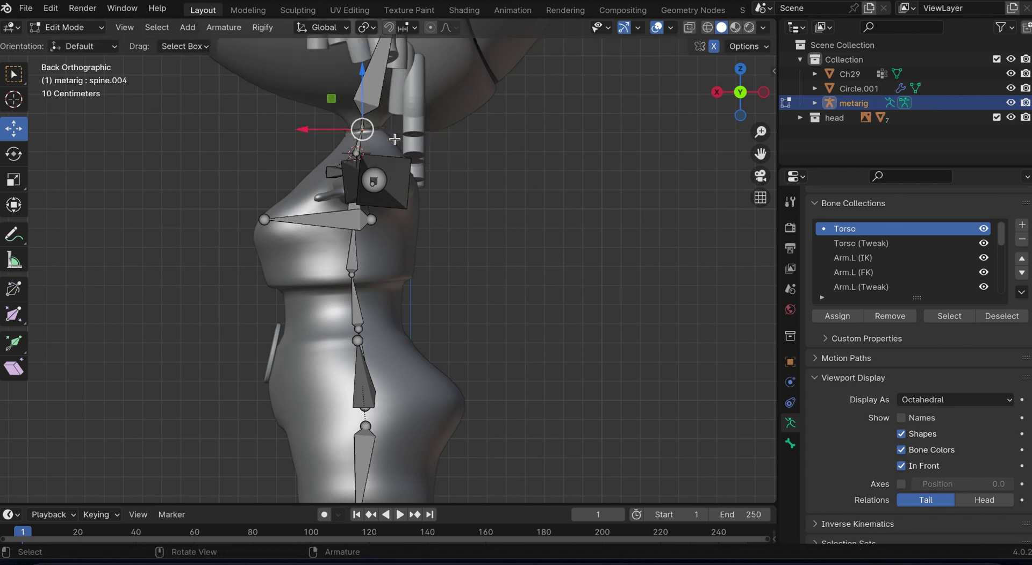
key(g)
click(392, 145)
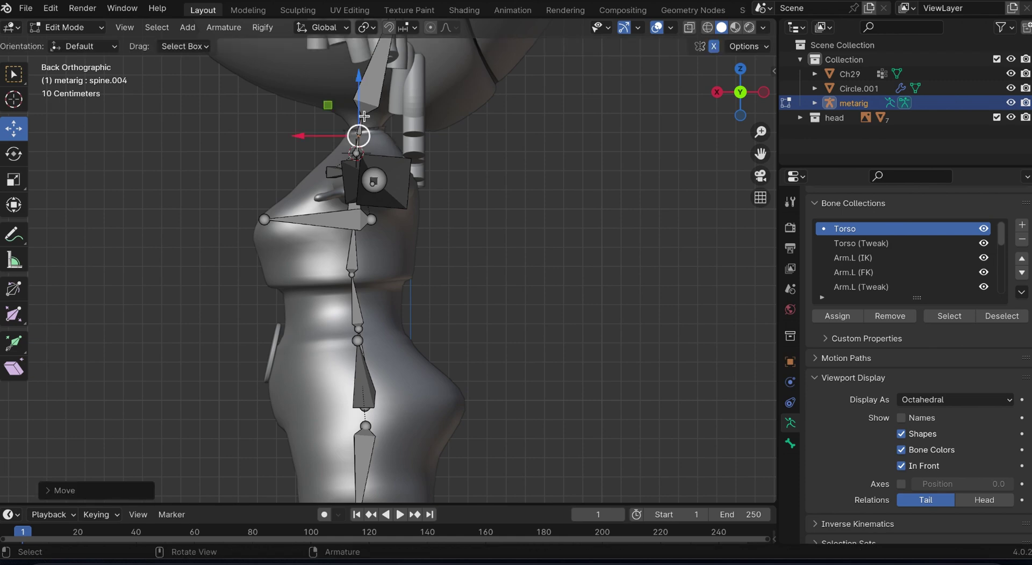
- Zoom in and slightly nudge the spine.005 and spine.003 joints
click(379, 123)
scroll(481, 201, up, 3)
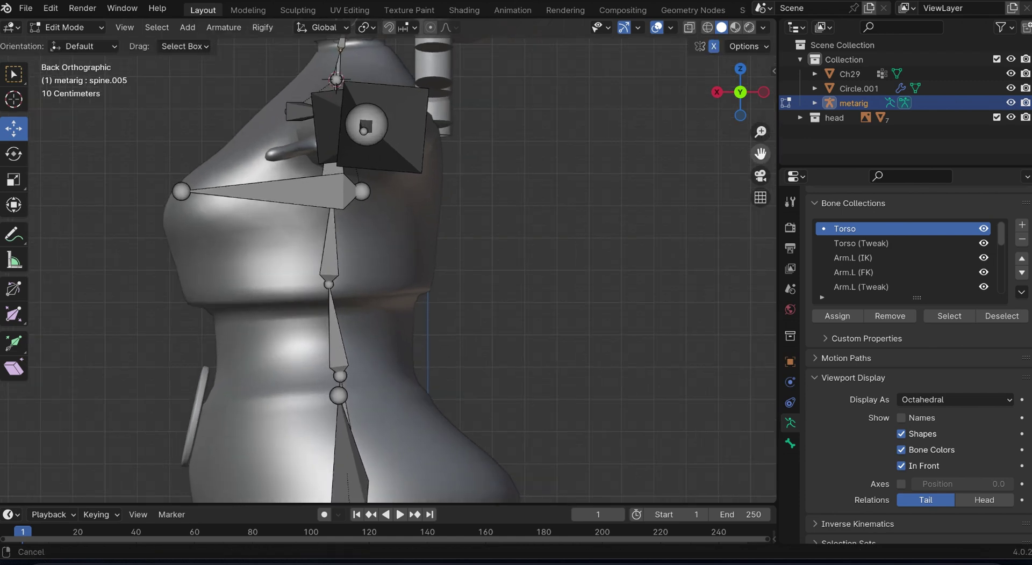
shift+scroll(482, 201, up, 5)
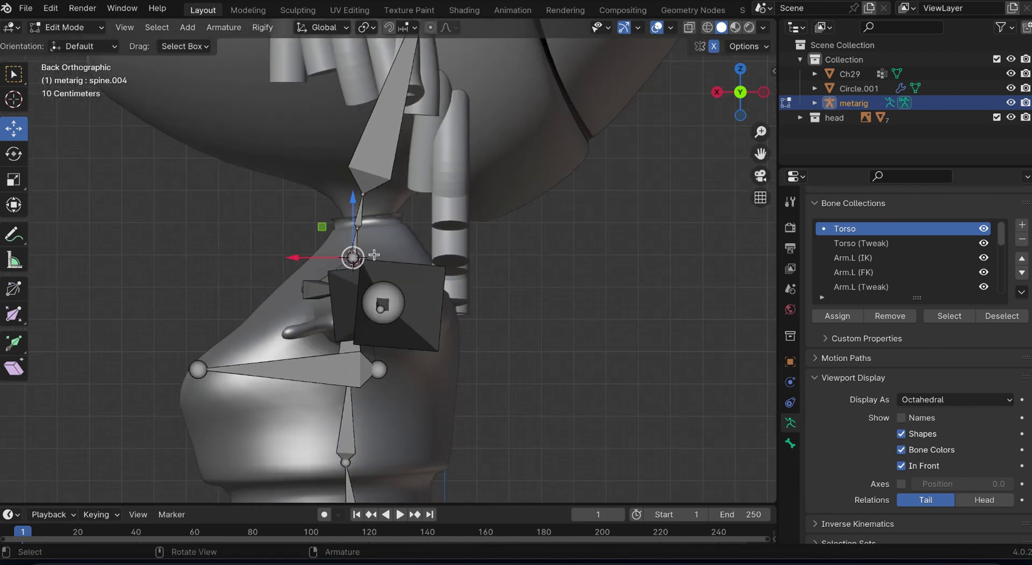
key(g)
click(405, 238)
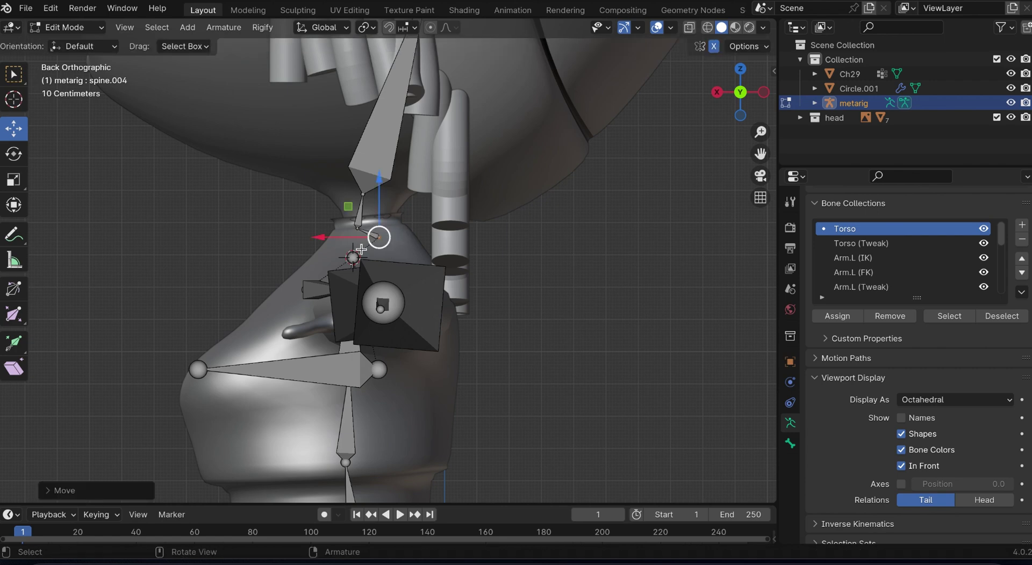
click(354, 256)
key(g)
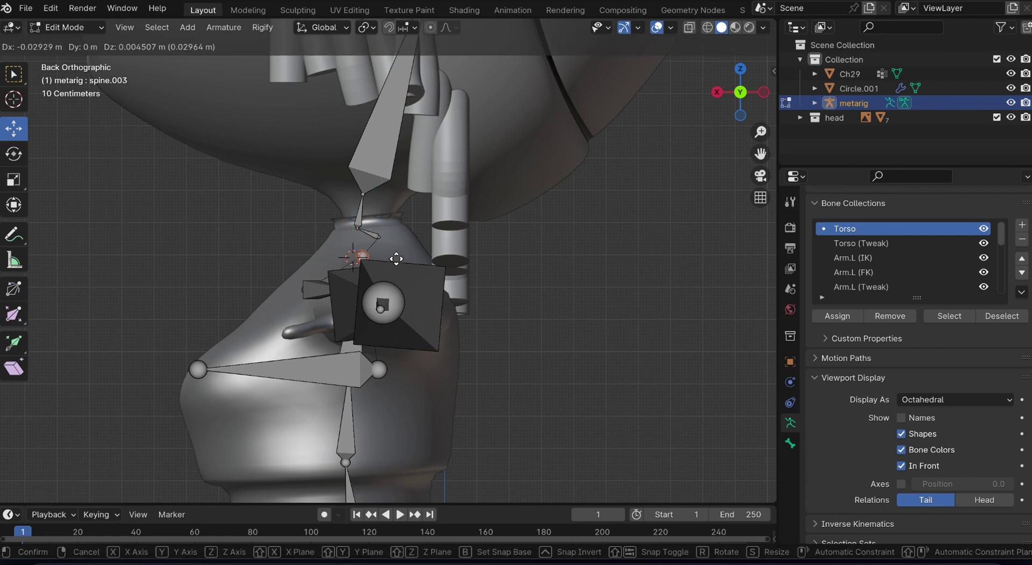
click(397, 260)
- Snap the joints together via the 3D cursor, then place spine.004 and the spine.005 tip up the neck
key(shift+s)
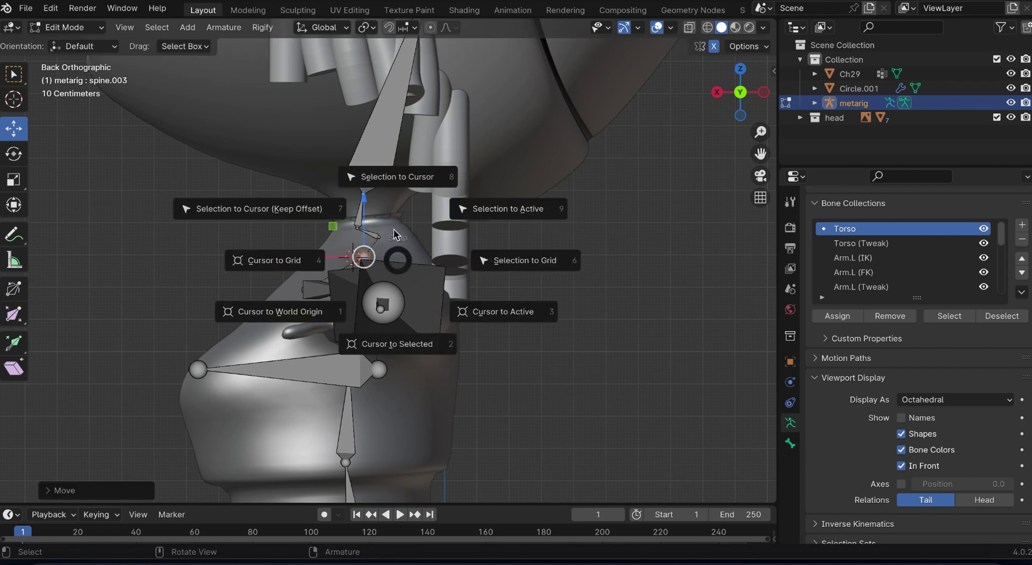
click(385, 344)
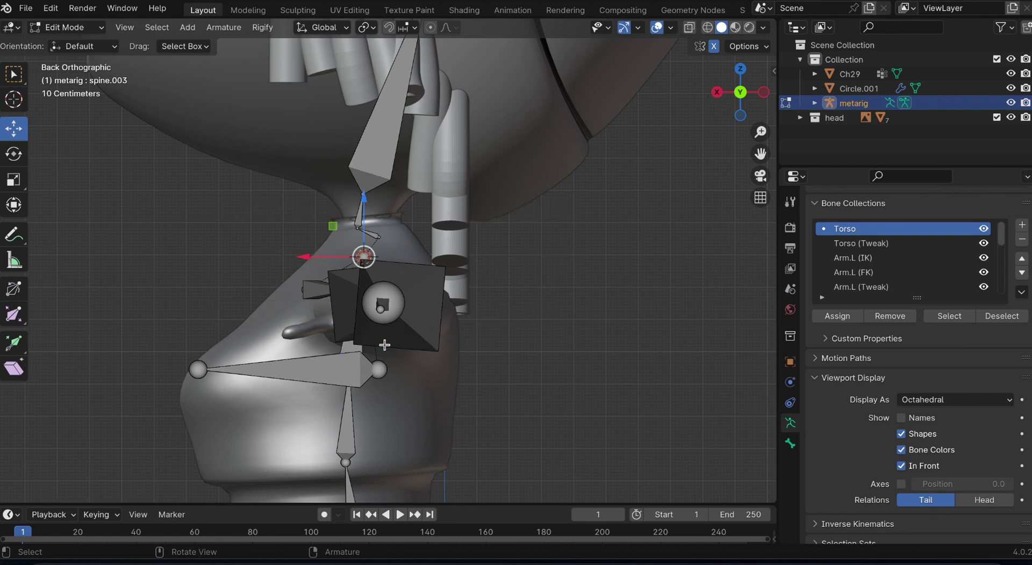
key(shift+s)
click(415, 163)
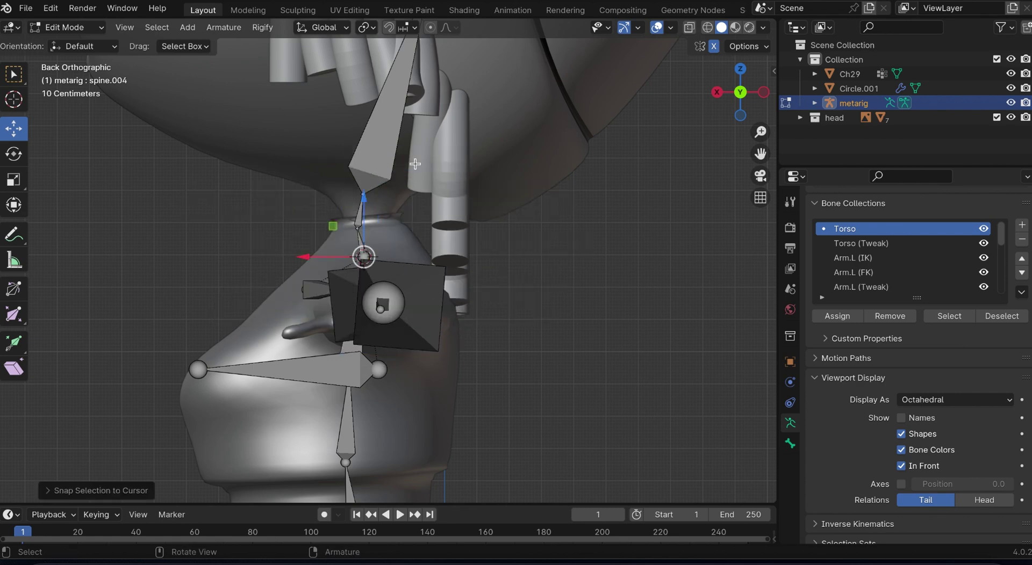
key(g)
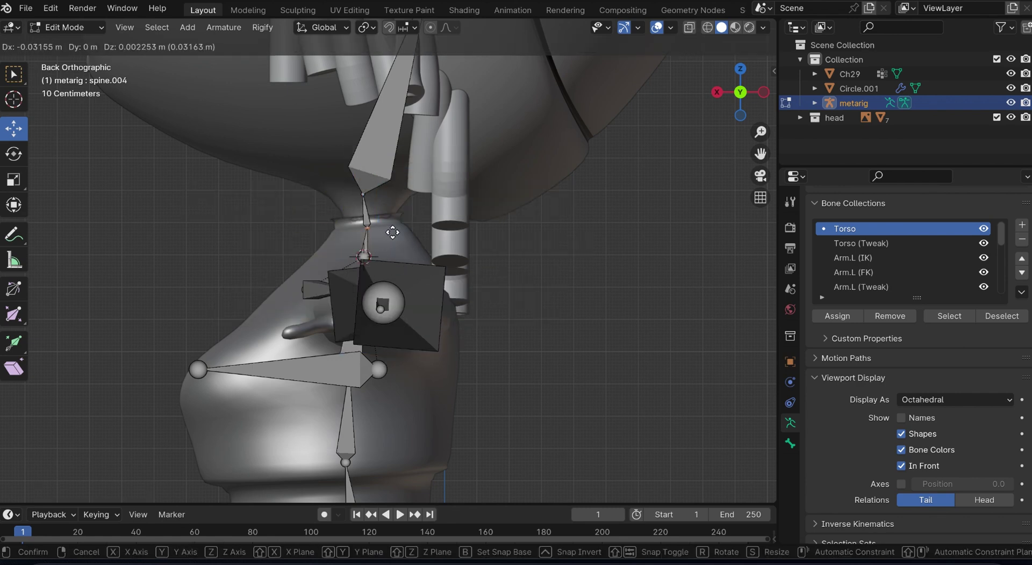
click(361, 194)
click(361, 194)
key(g)
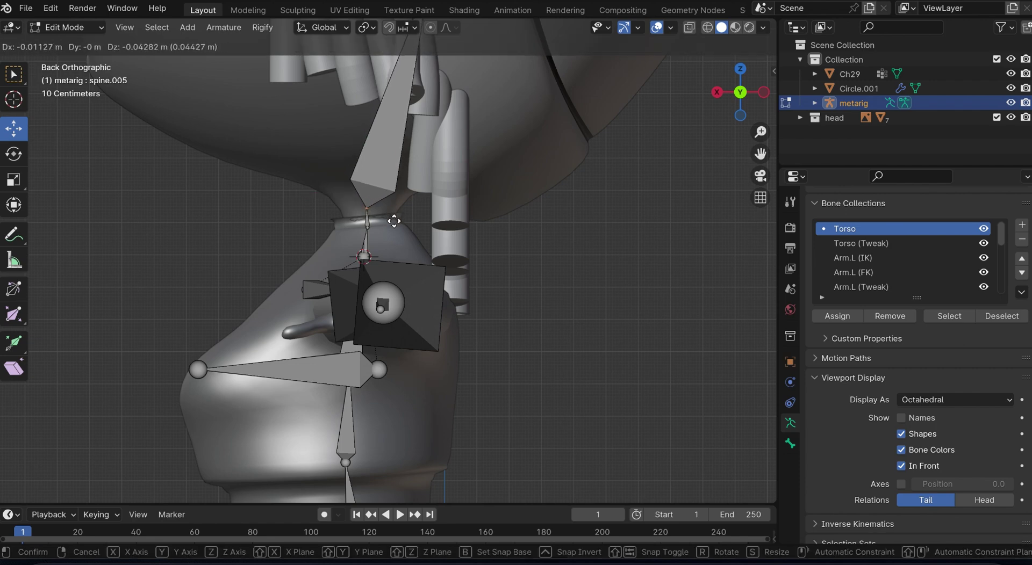
click(395, 222)
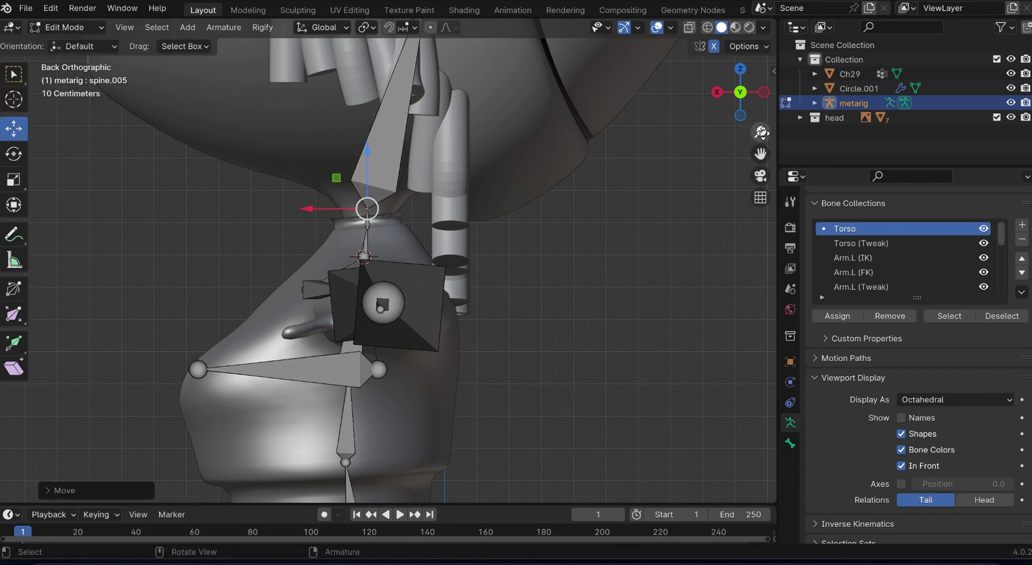
drag(760, 132, 459, 289)
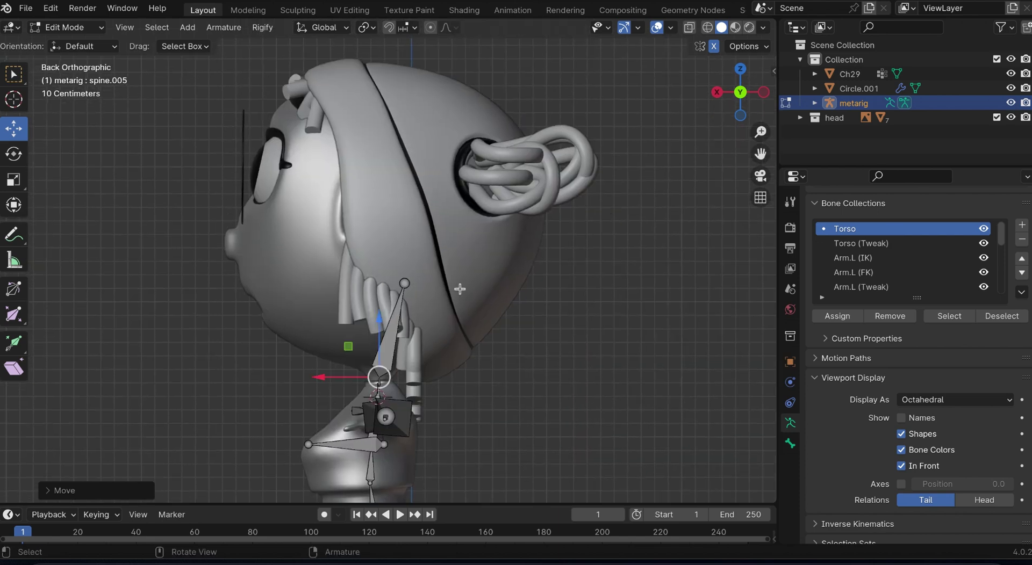
- Drag the spine.006 tip up to the crown of the head and save 'one love.blend'
click(405, 283)
key(g)
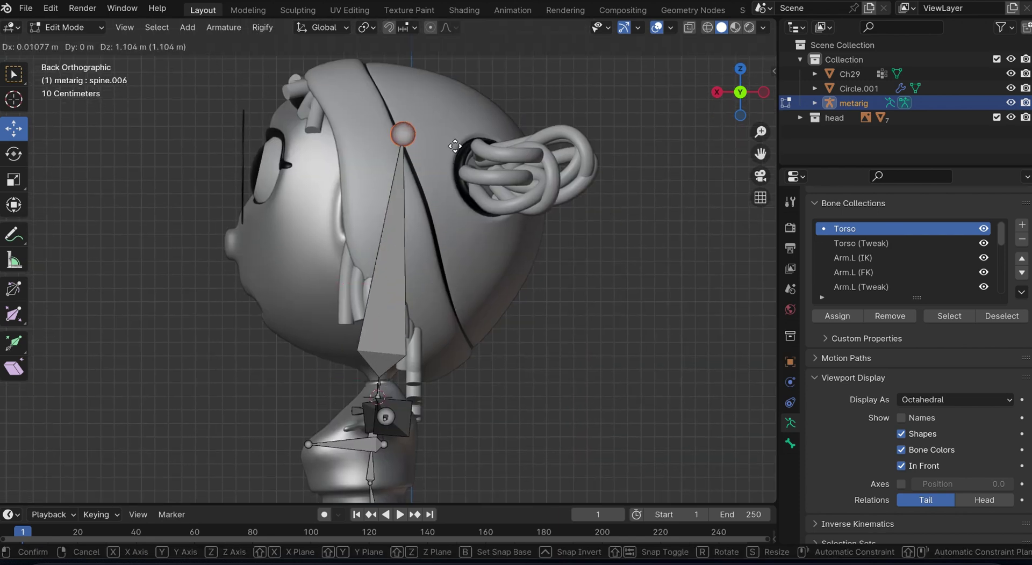
click(458, 42)
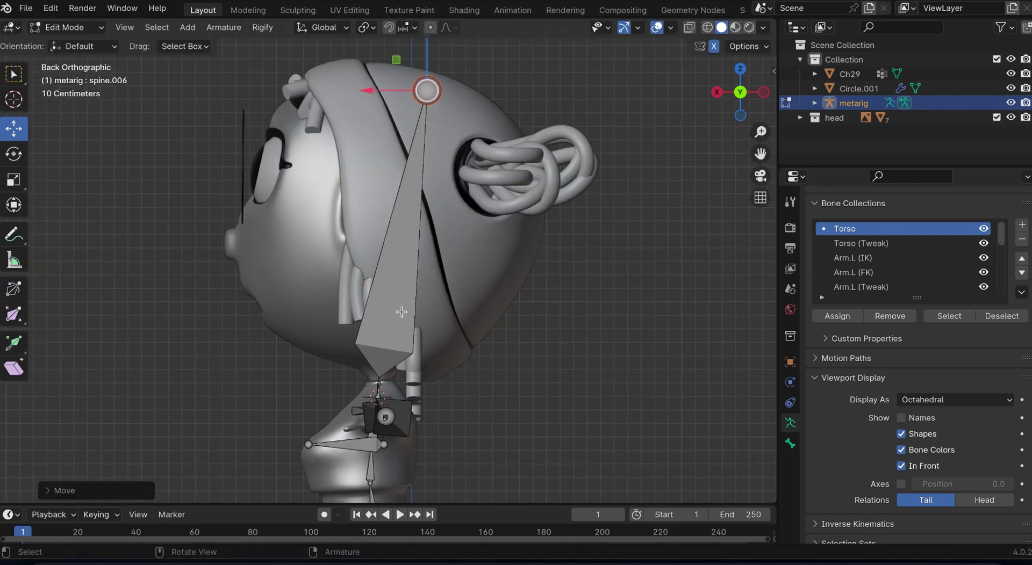
key(ctrl+s)
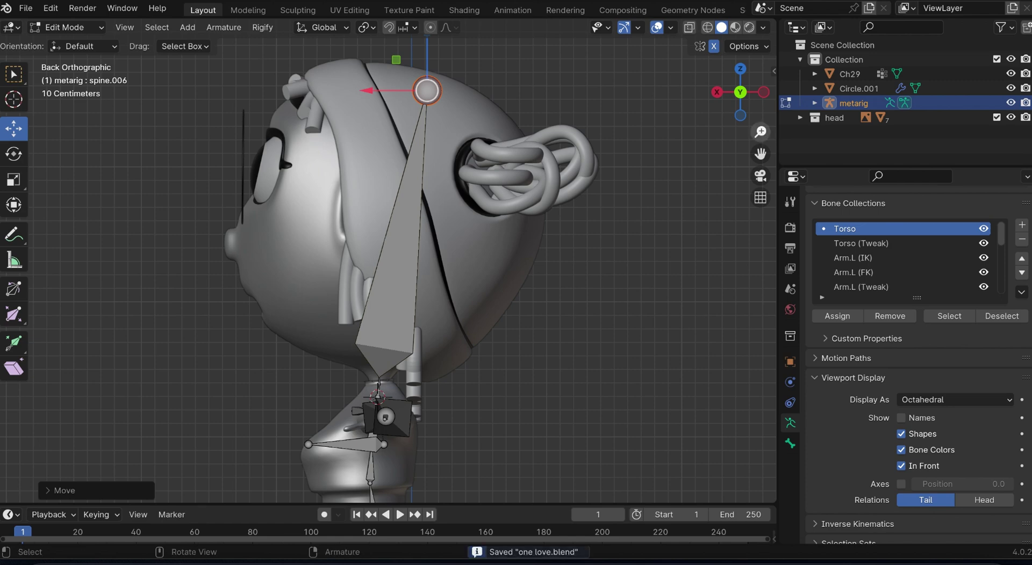
- Frame the whole character in Right Orthographic view, centred on the torso and legs
key(Home)
key(KP_3)
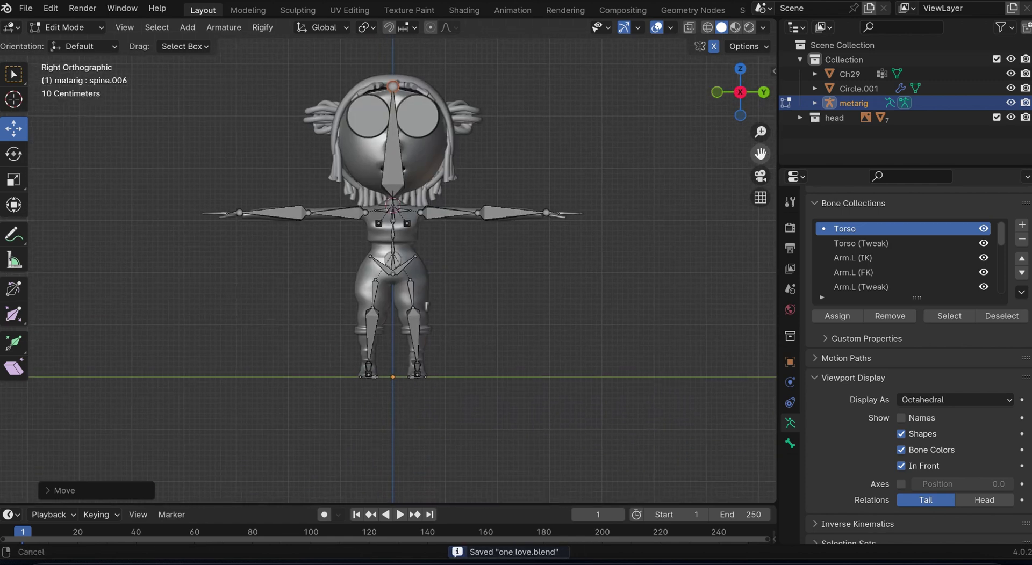
scroll(387, 263, up, 4)
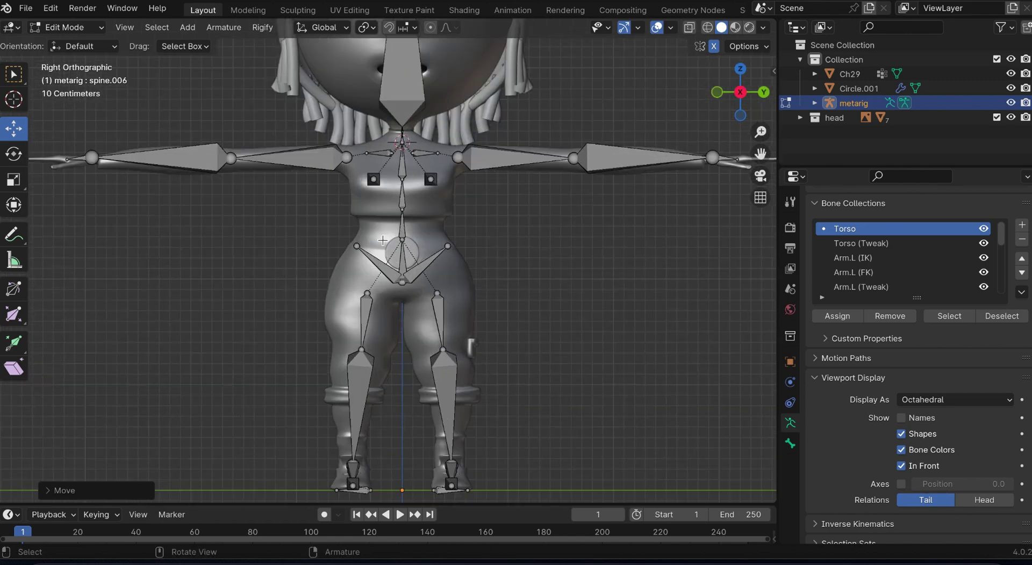
drag(759, 154, 715, 103)
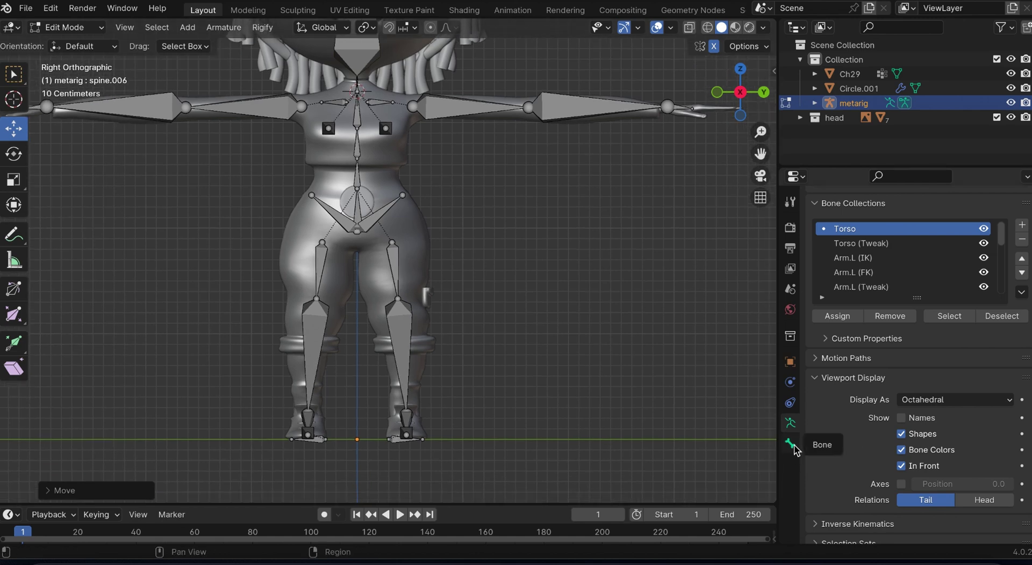
- Show the armature's Object Data properties and scroll through them to find the Rigify panel
click(790, 443)
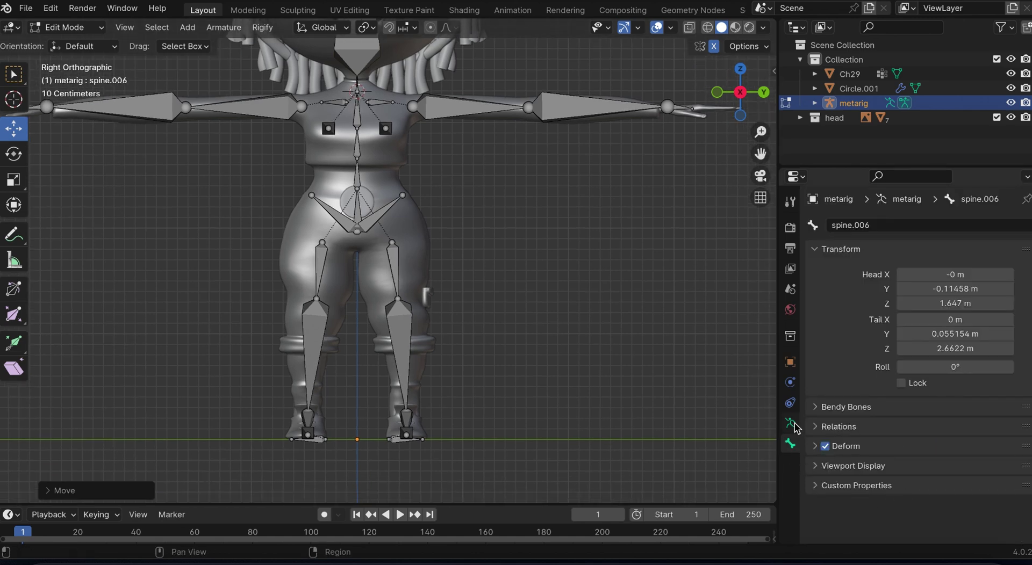
click(789, 424)
scroll(836, 515, down, 5)
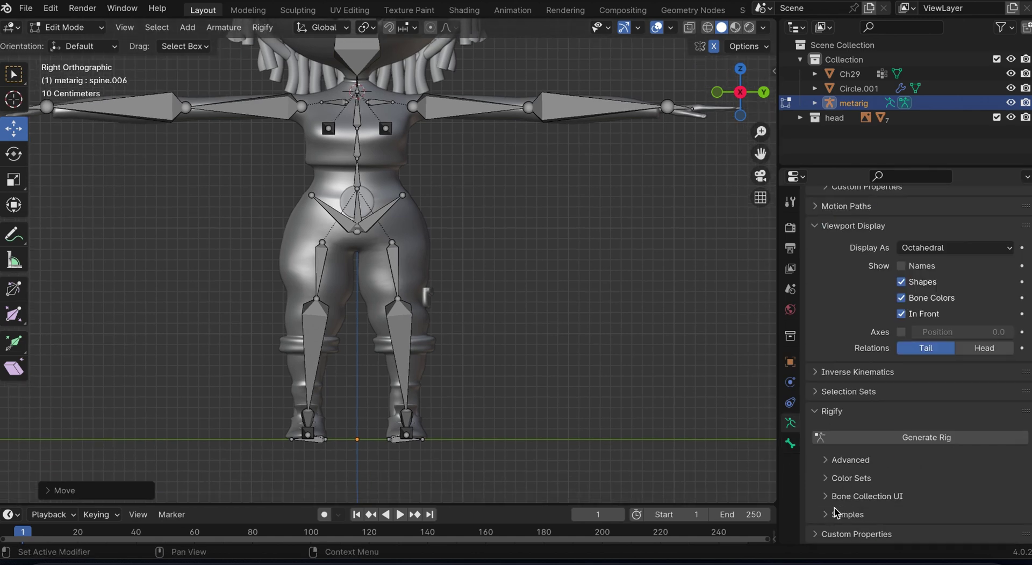
scroll(822, 425, up, 4)
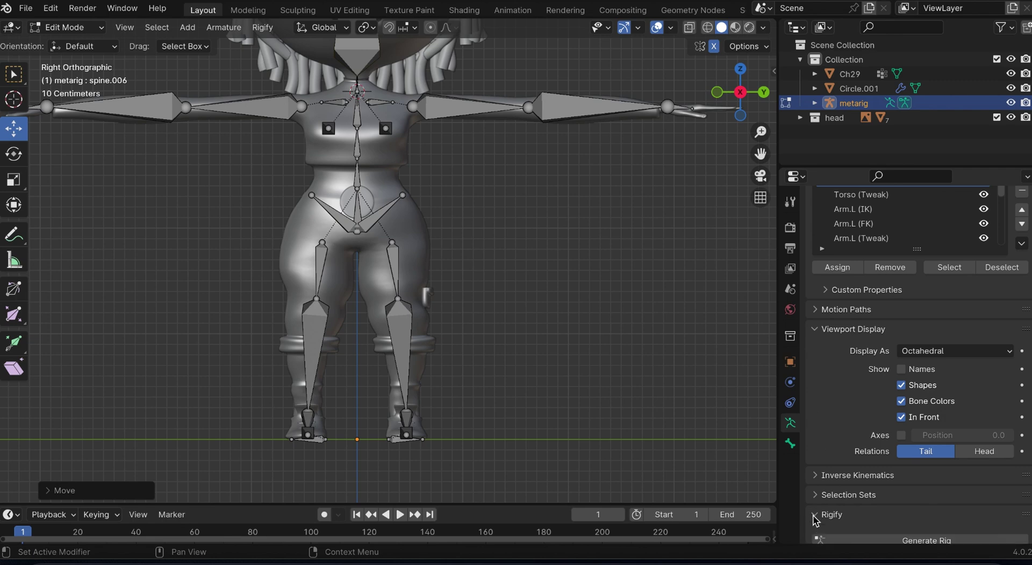
scroll(838, 508, down, 4)
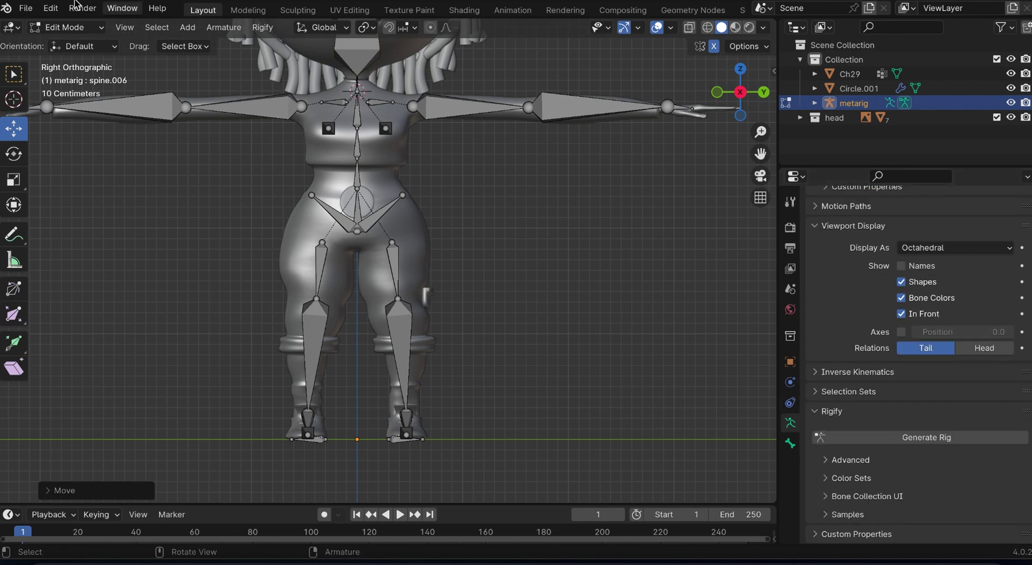
click(50, 7)
- In Preferences > Add-ons, search for Rigify and make sure it is enabled
click(81, 197)
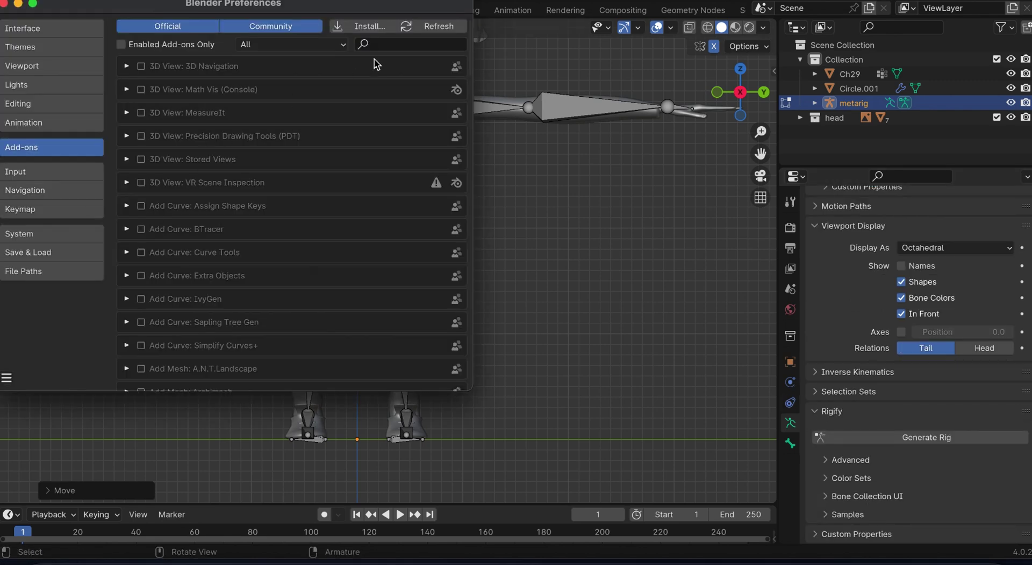
text(rigg)
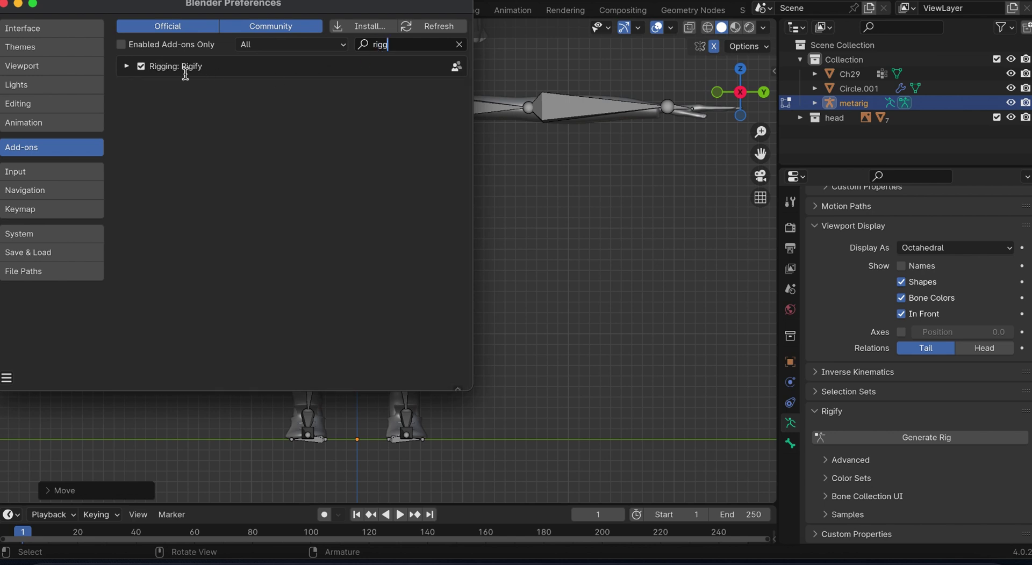
click(142, 67)
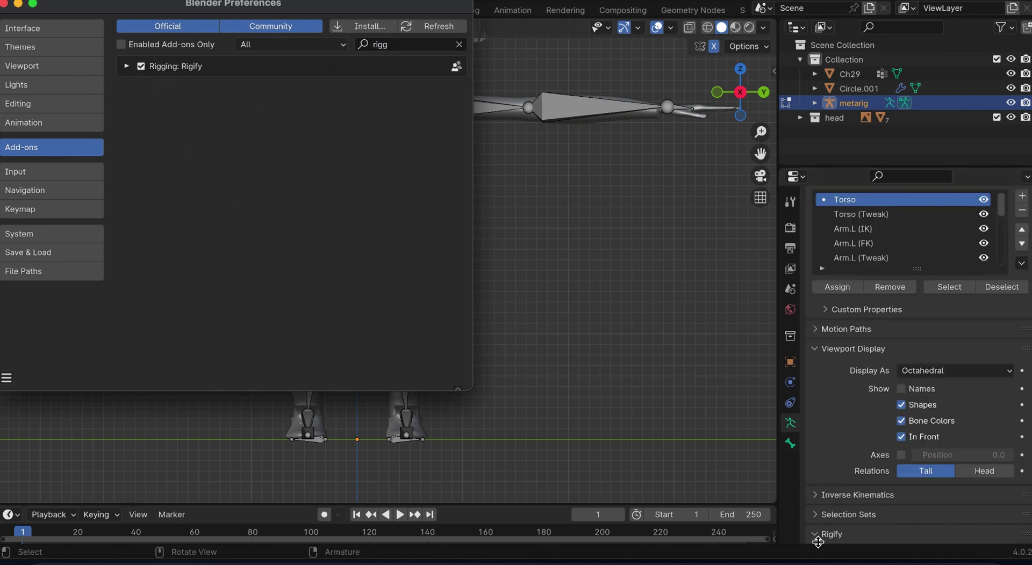
scroll(817, 540, down, 3)
scroll(822, 534, down, 2)
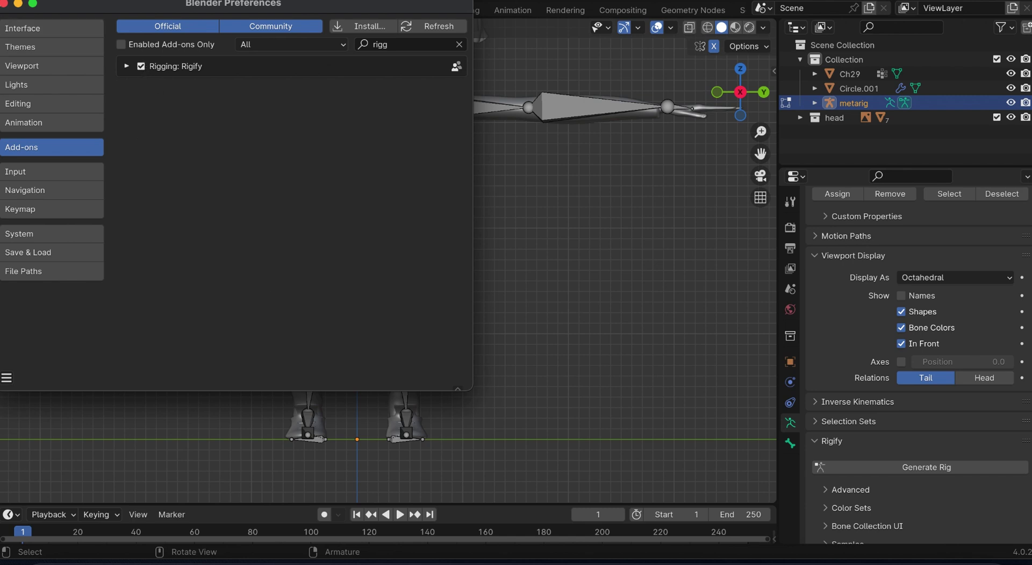
click(3, 4)
- Filter the Rigify samples by 'ten' and add the limbs.simple_tentacle sample
scroll(840, 517, down, 2)
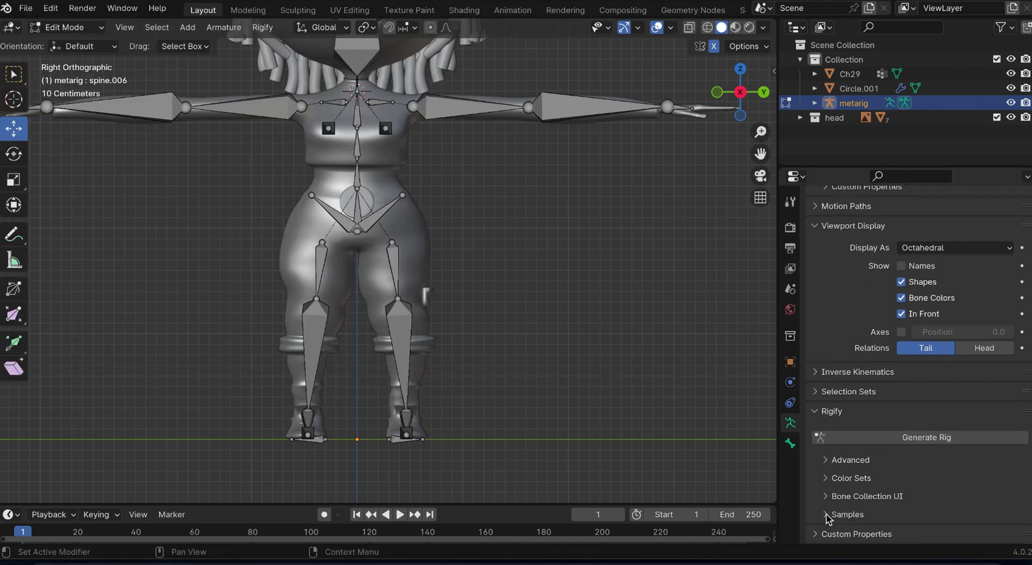
click(826, 515)
scroll(826, 515, down, 3)
scroll(826, 513, down, 4)
scroll(827, 505, down, 2)
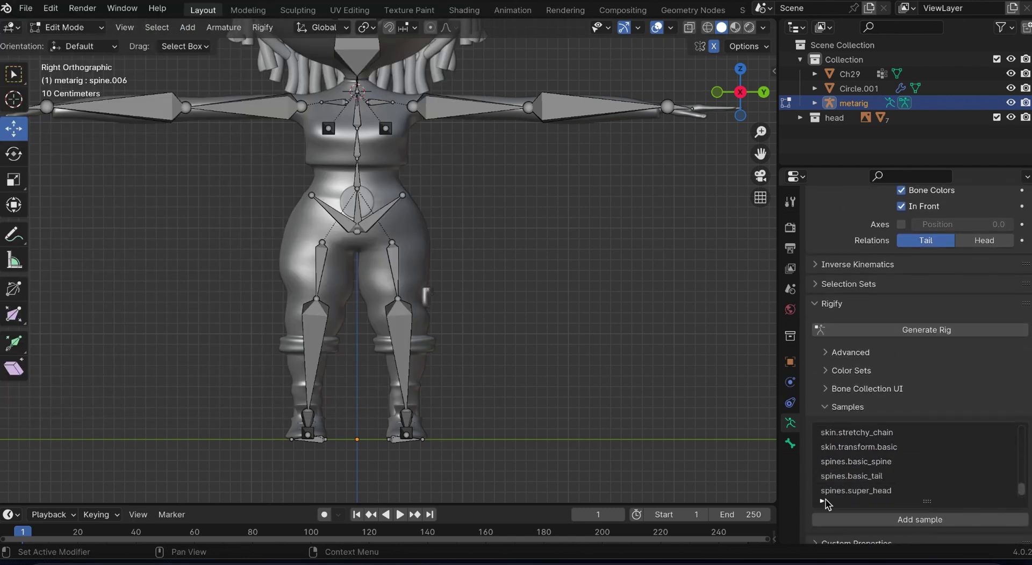
click(822, 501)
text(ten)
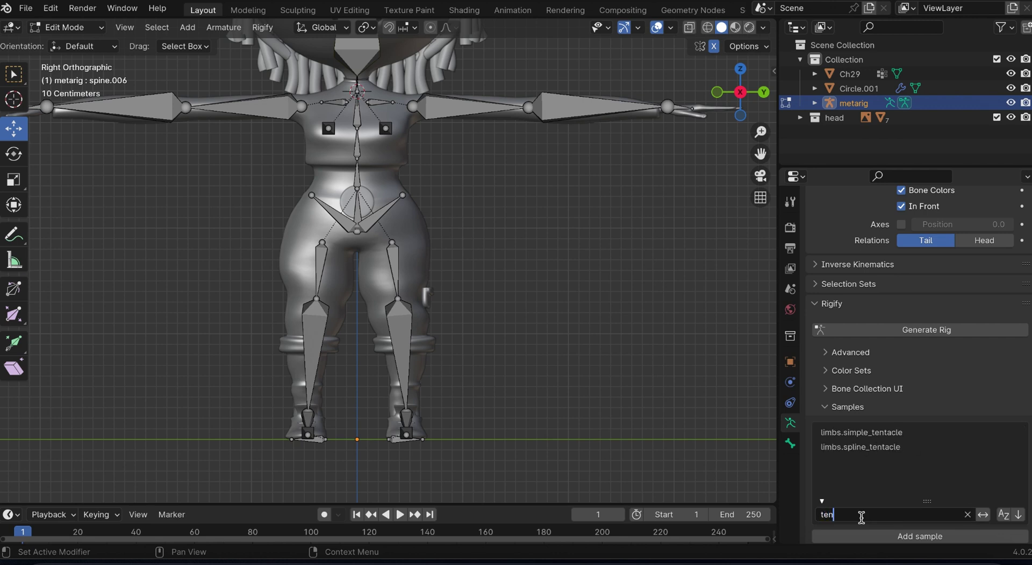
click(858, 434)
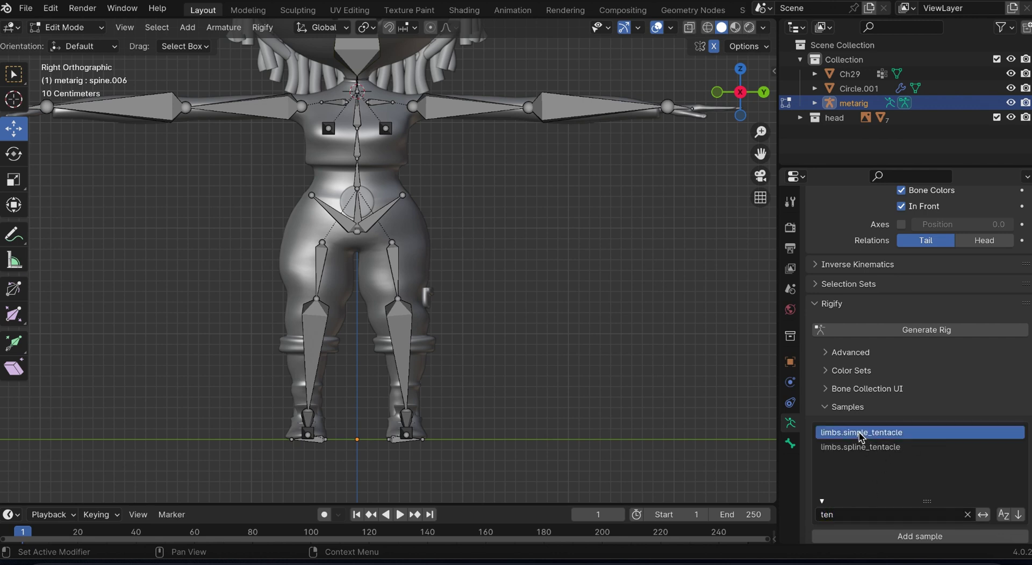
click(914, 538)
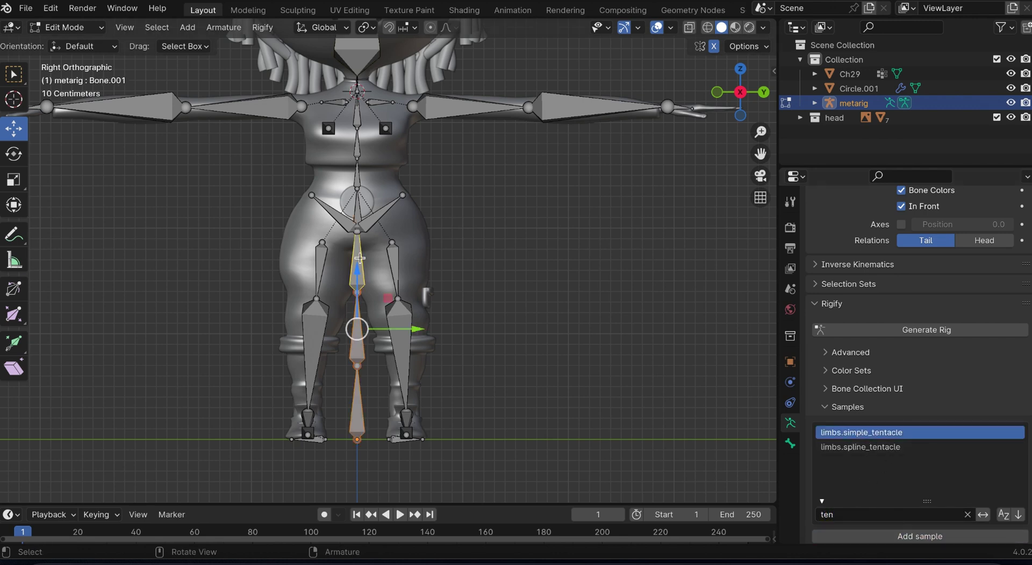
- Rotate the tentacle chain 90 degrees, shrink it and move it to the hand's tip
key(g)
click(670, 307)
text(r)
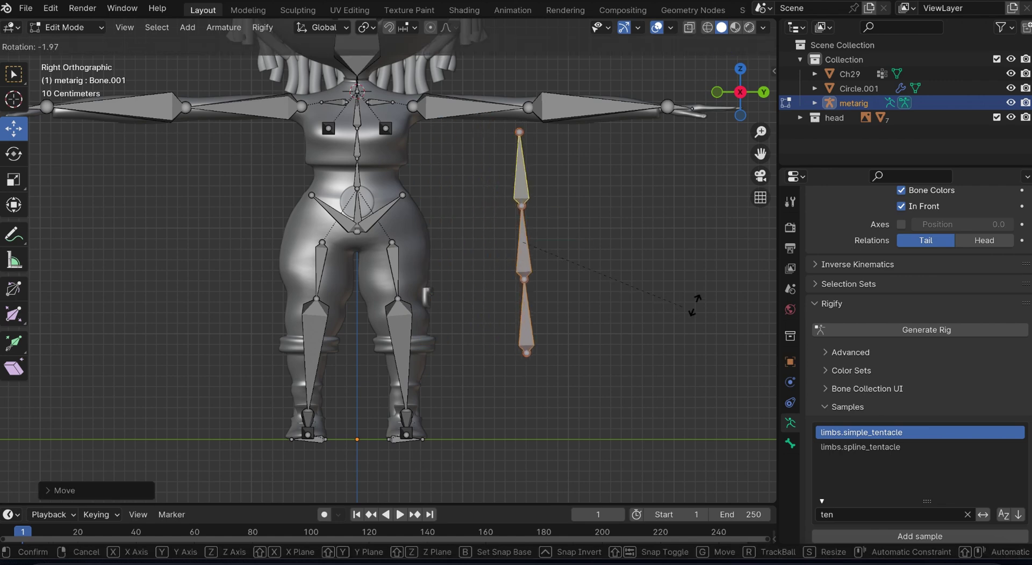
text(90)
key(Return)
drag(760, 154, 594, 258)
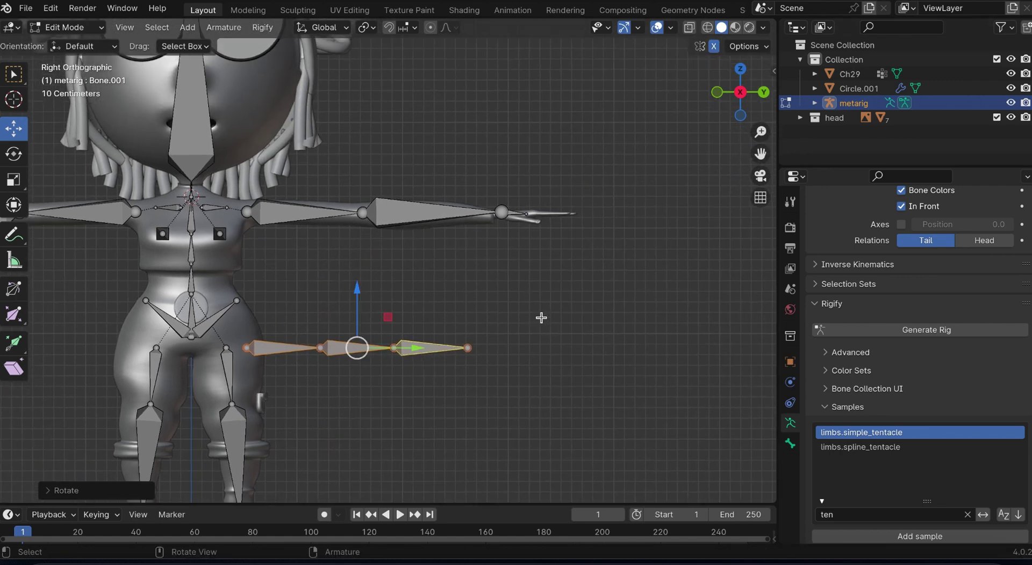
key(s)
click(513, 354)
key(g)
click(651, 218)
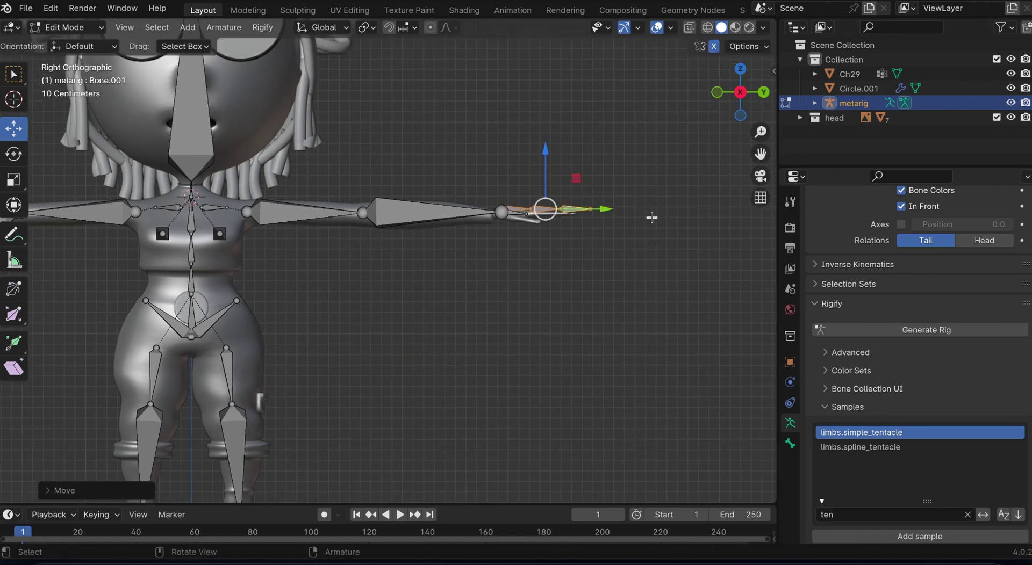
- Scale the chain to finger length, set it over the fingers and switch to top view
drag(760, 132, 760, 81)
drag(760, 154, 617, 324)
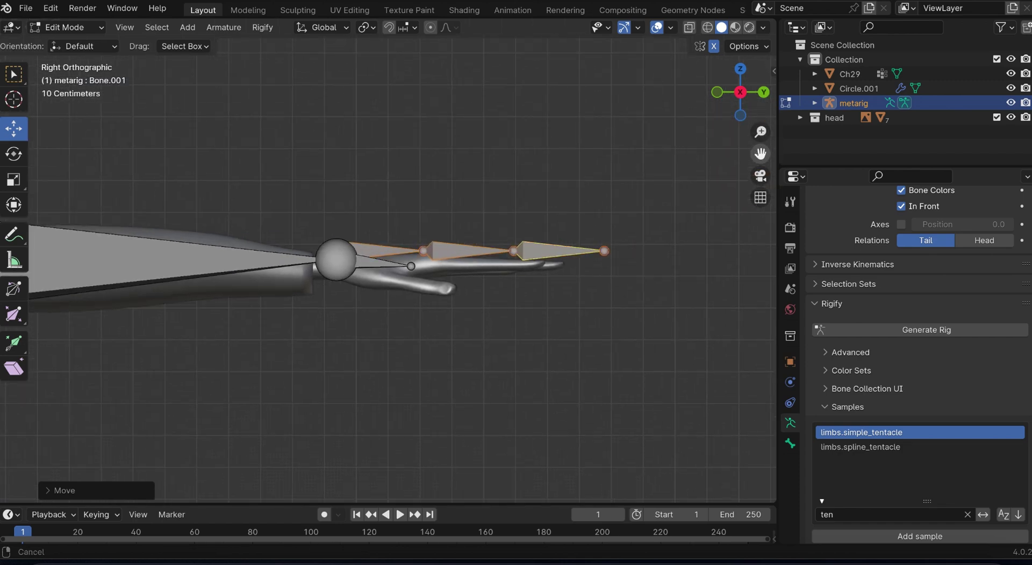
key(s)
click(488, 295)
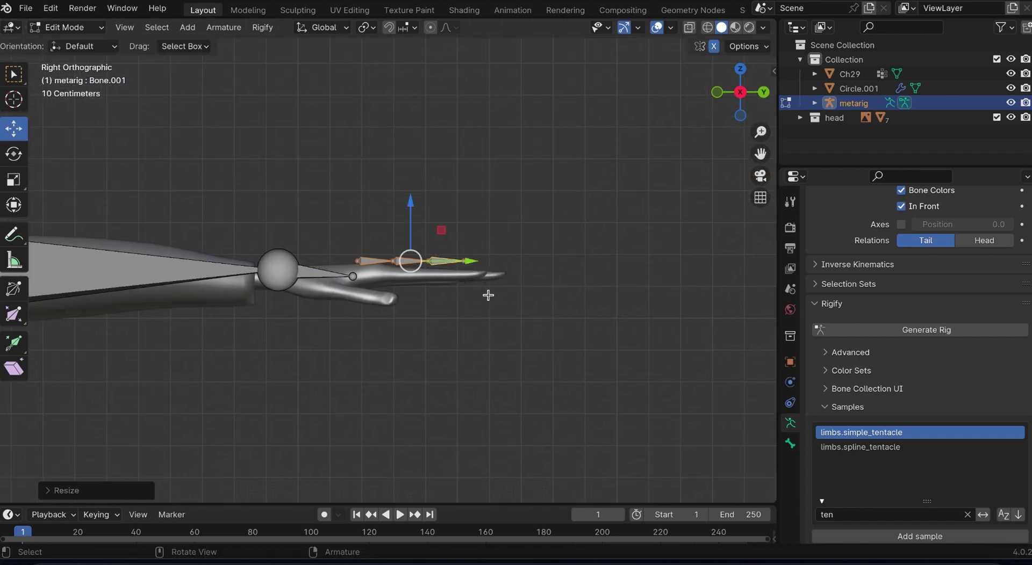
drag(761, 135, 762, 129)
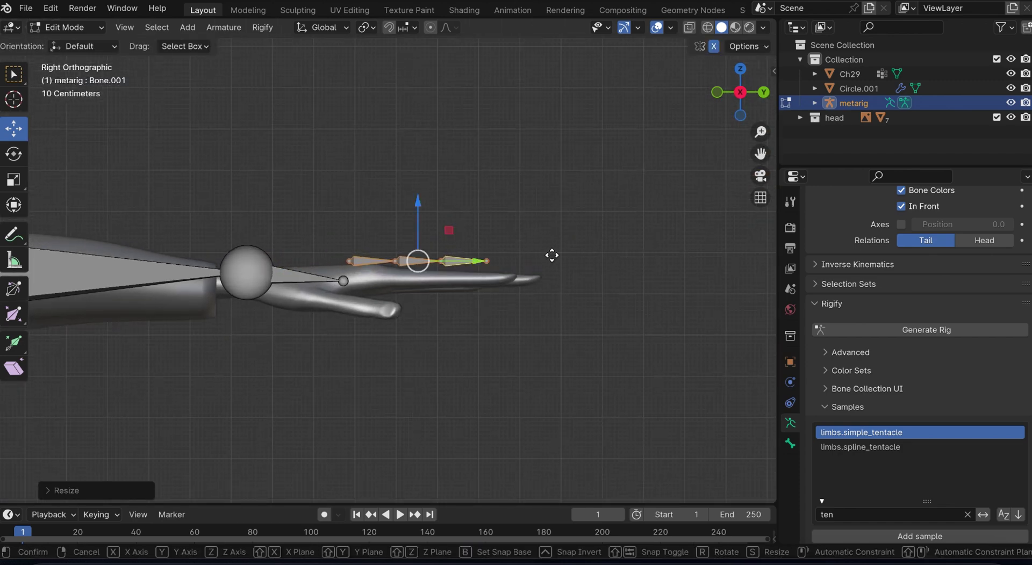
key(g)
click(569, 271)
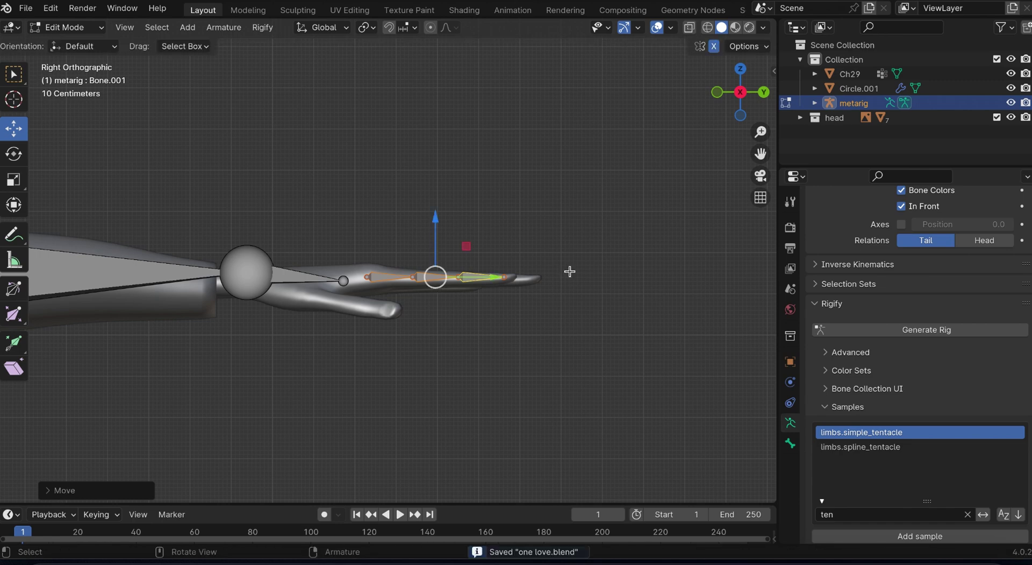
click(740, 69)
- Set the chain on the middle finger and fit a rotated, resized copy onto the neighbouring finger
key(g)
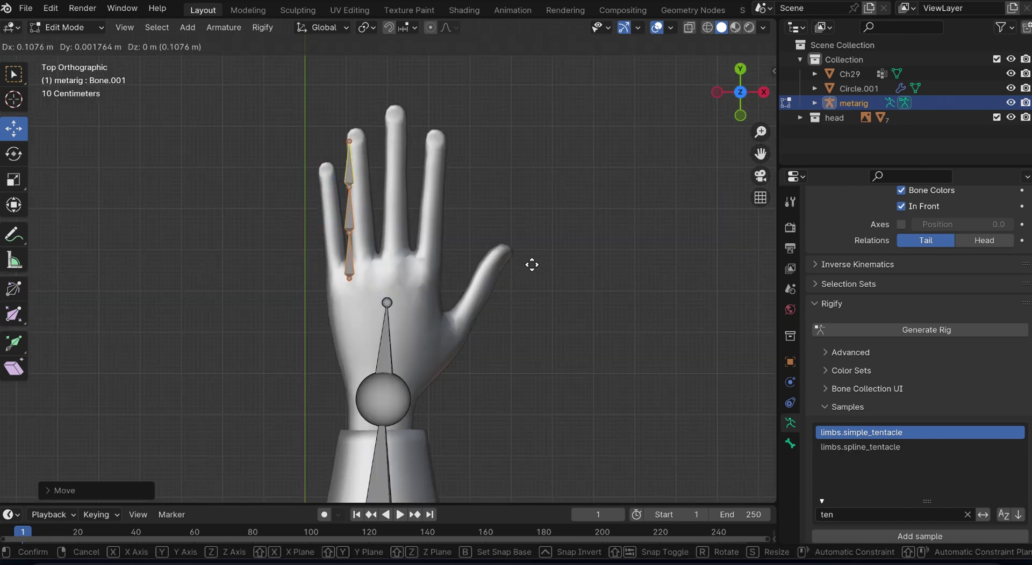
key(x)
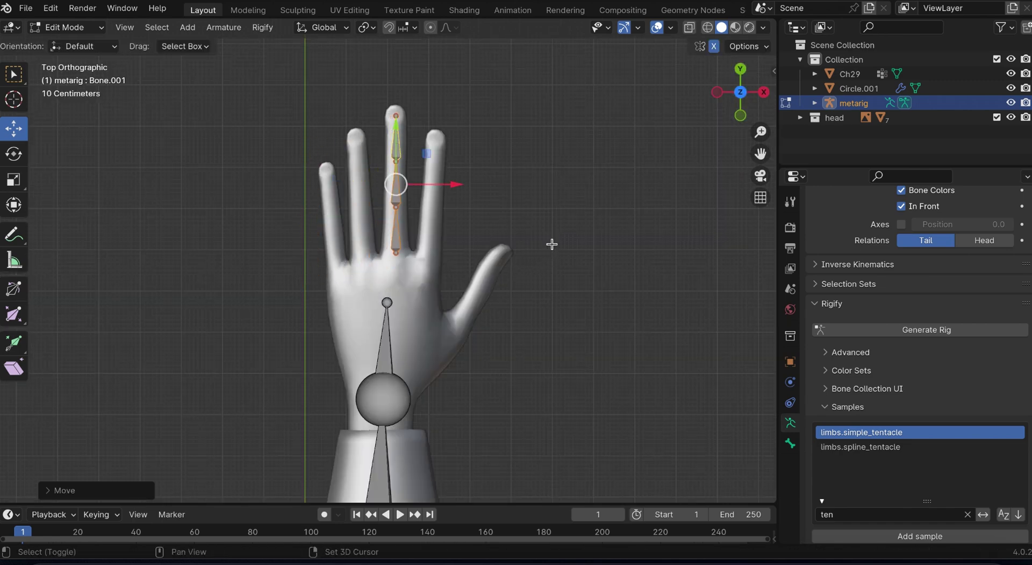
click(532, 243)
key(shift+d)
click(511, 248)
key(r)
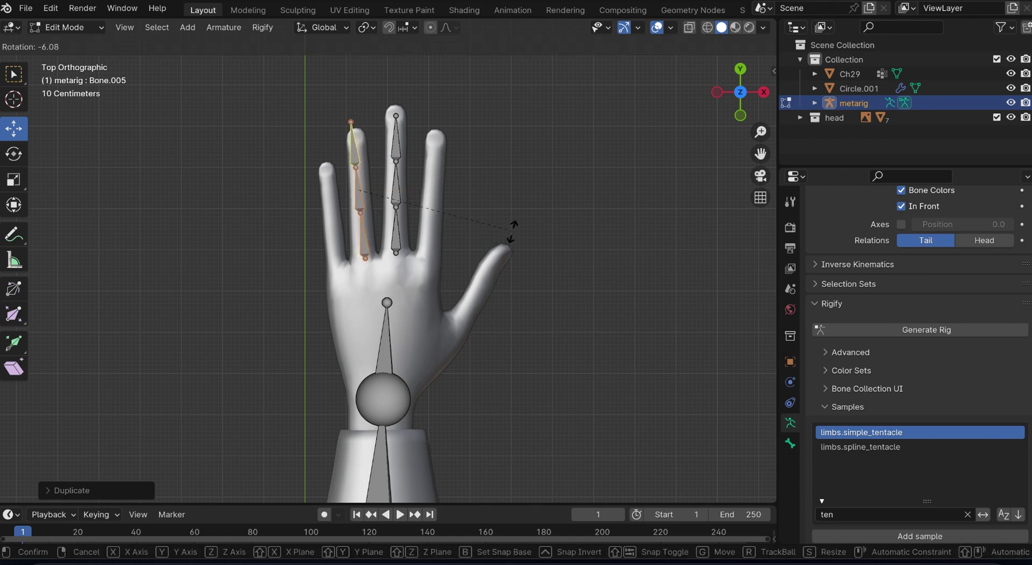
click(511, 234)
key(s)
click(544, 246)
key(g)
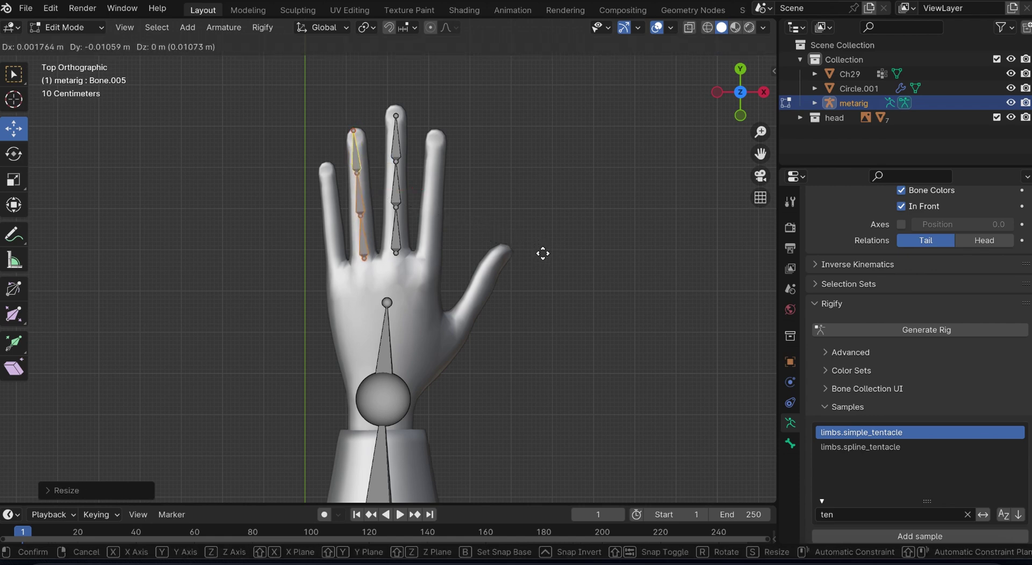
click(542, 252)
- Duplicate the chain and fit the copy along the next finger
key(shift+d)
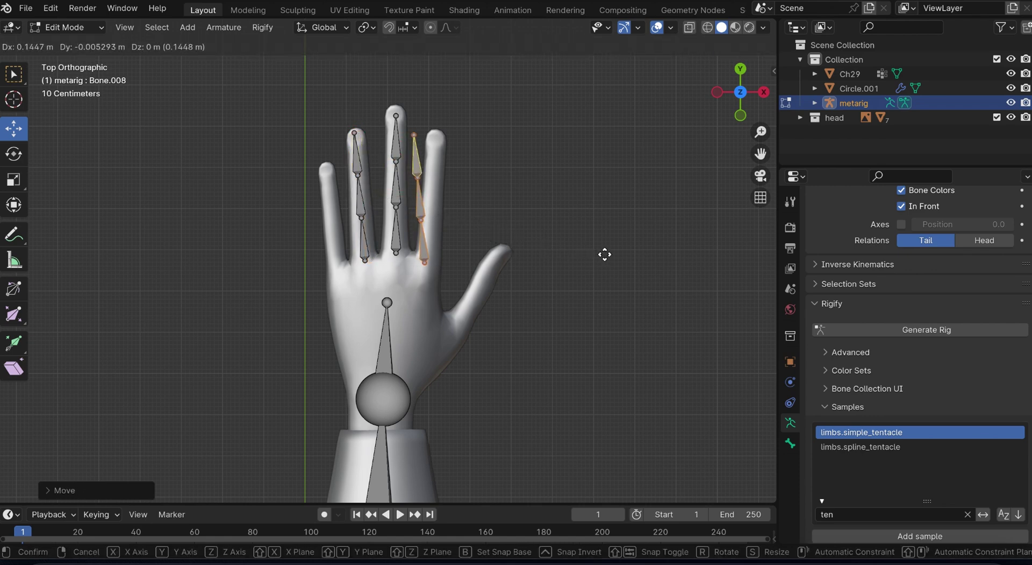
key(x)
click(637, 260)
key(r)
click(629, 288)
key(g)
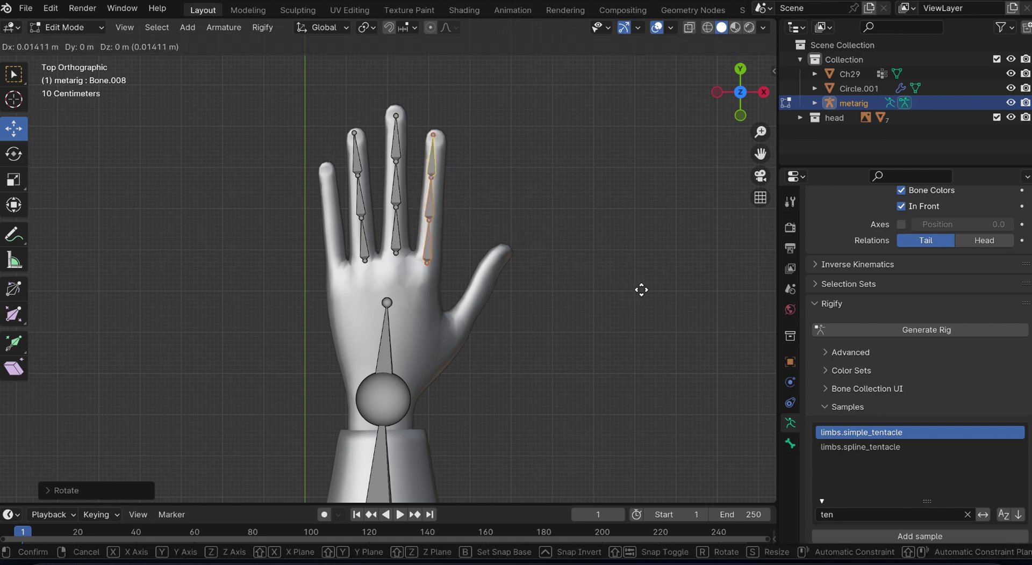
click(638, 290)
- Duplicate another chain into the little finger, angled and shortened to fit
key(shift+d)
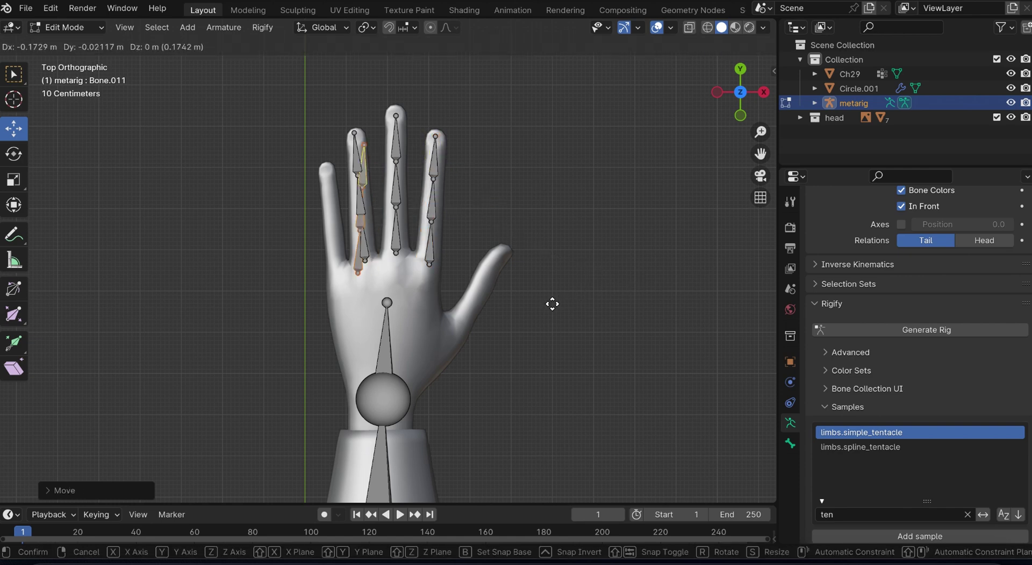
click(543, 300)
key(r)
click(540, 266)
key(g)
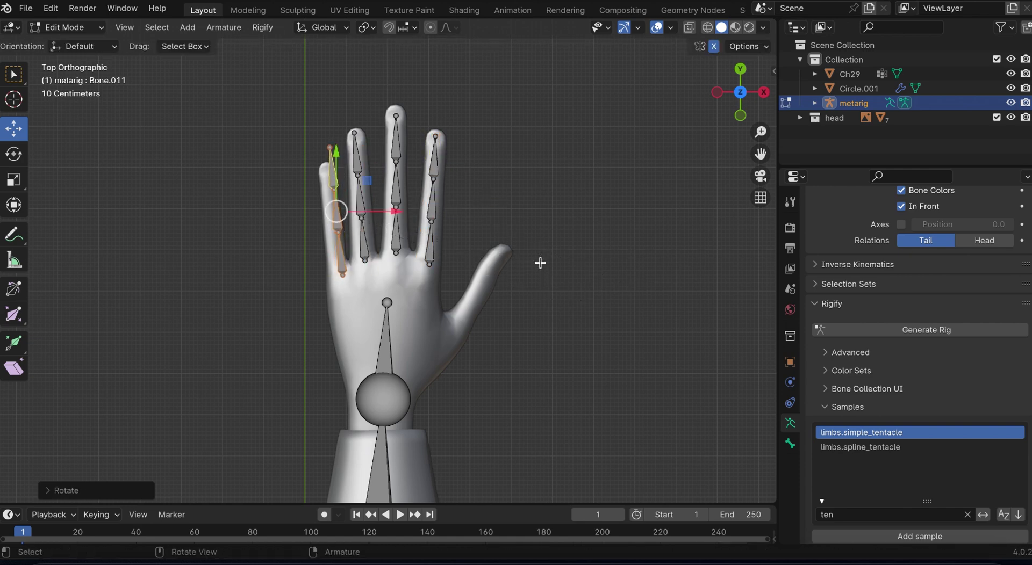
click(532, 270)
key(s)
click(505, 270)
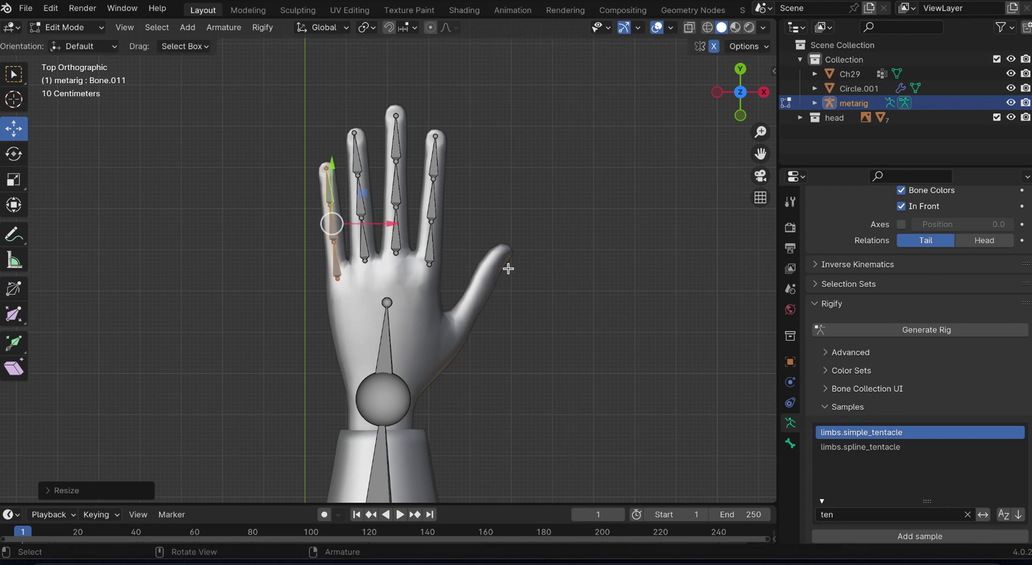
key(g)
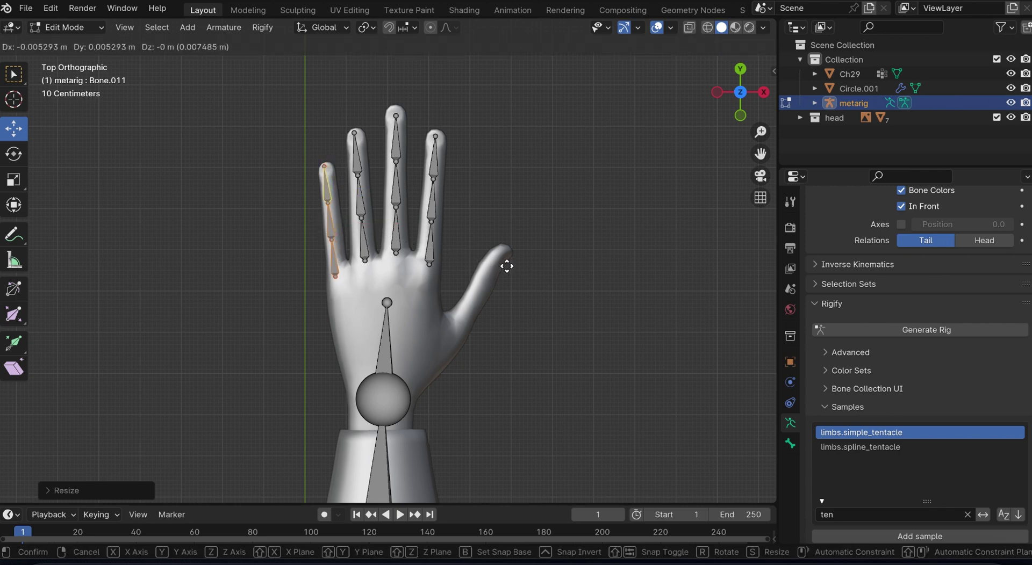
key(Escape)
key(s)
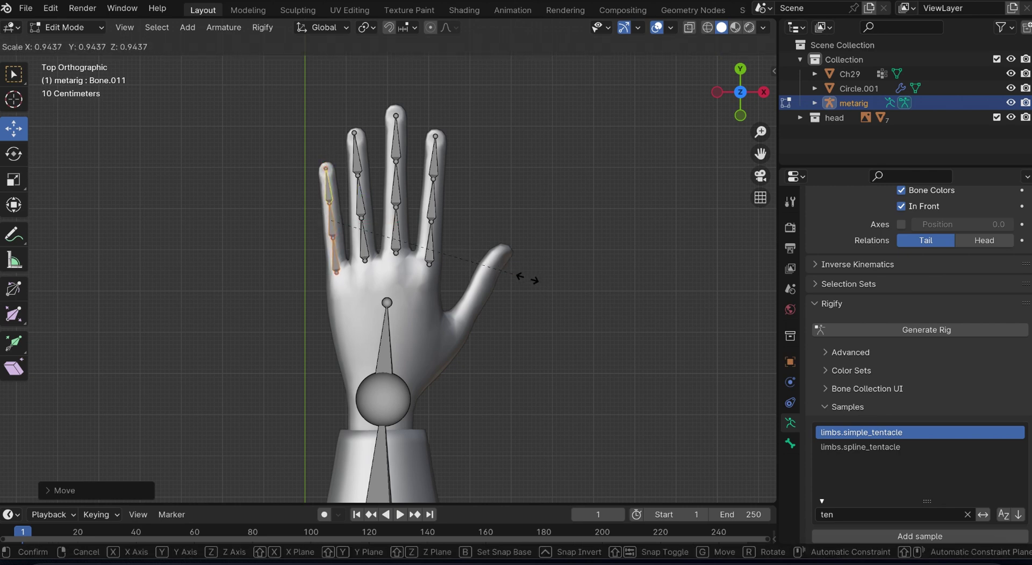
key(Escape)
key(Escape)
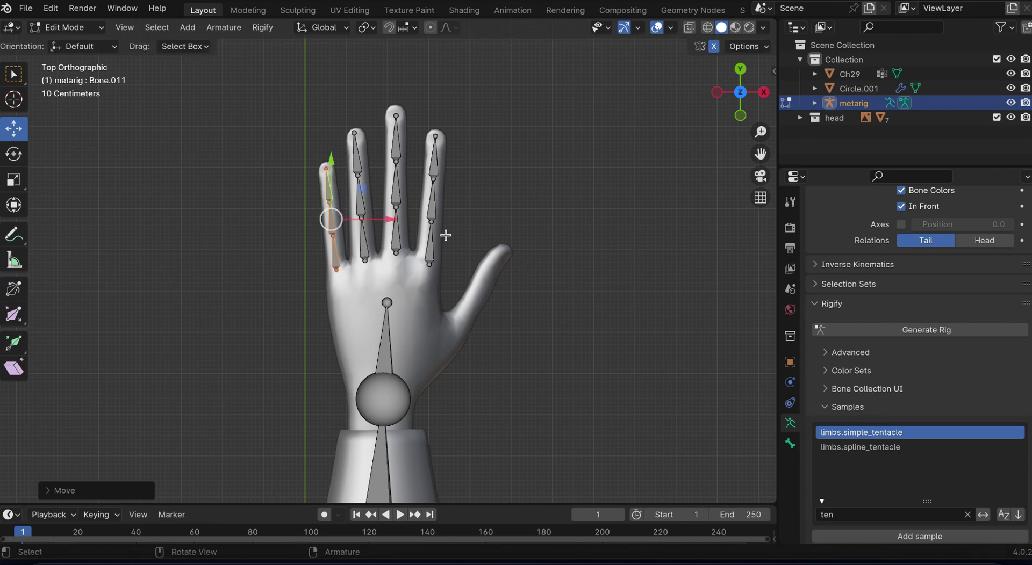
- Select a whole finger chain with Ctrl+L, resize it, then duplicate it for the thumb
click(433, 234)
key(ctrl+l)
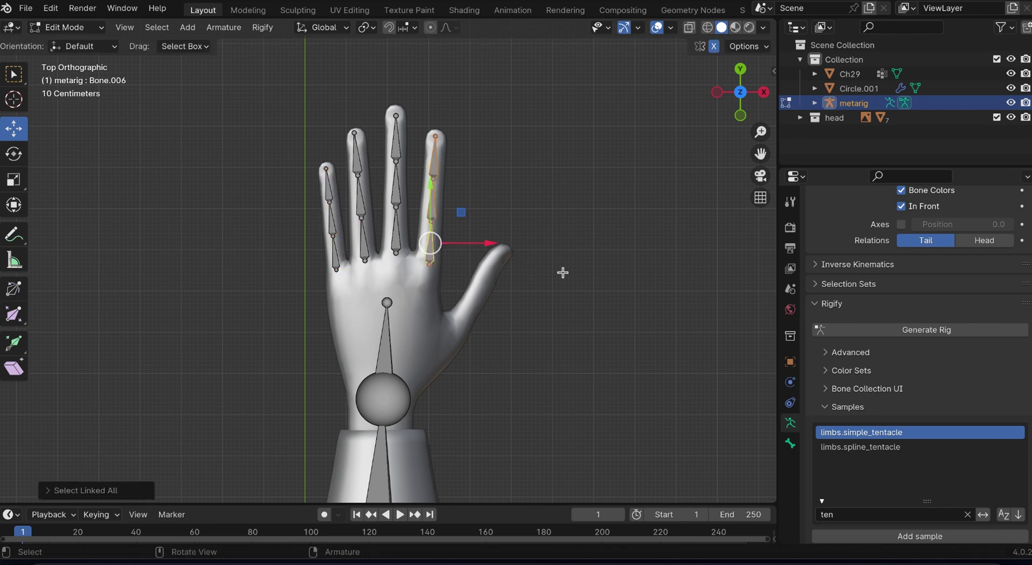
key(s)
click(562, 272)
key(s)
click(593, 290)
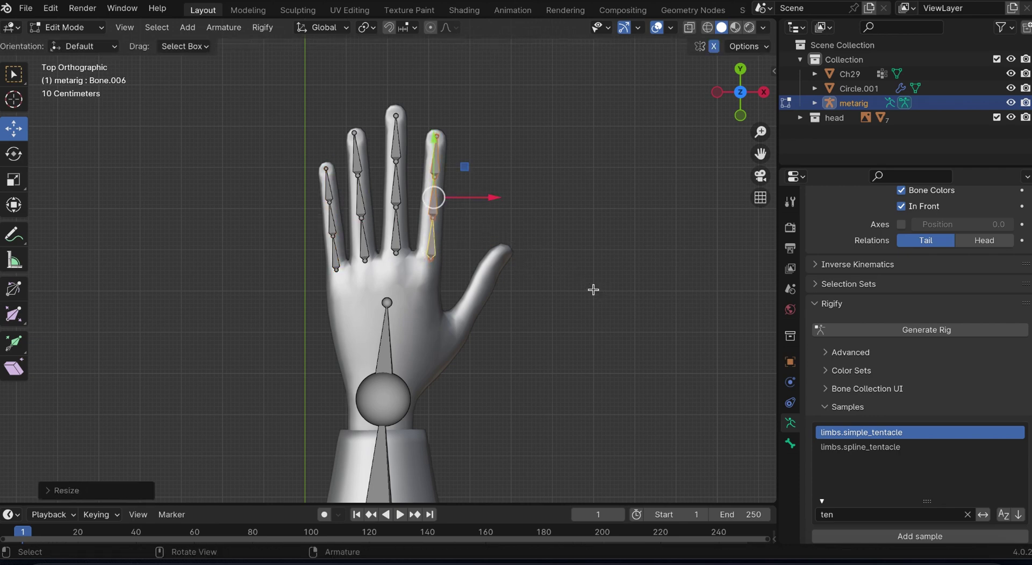
key(g)
right_click(592, 290)
key(shift+d)
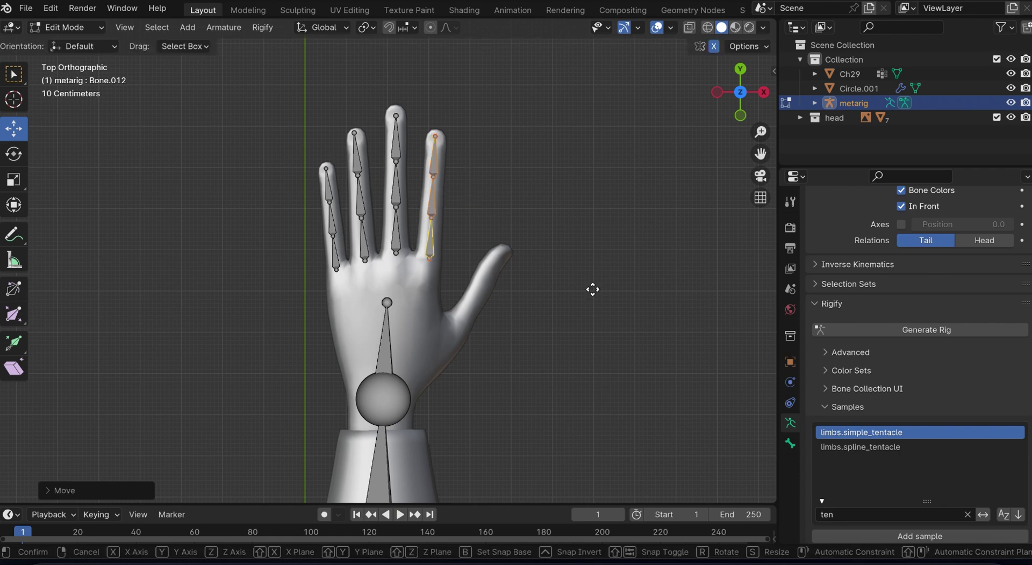
- Rotate the duplicated chain and move it down onto the thumb, lowering it into the mesh
click(626, 363)
key(r)
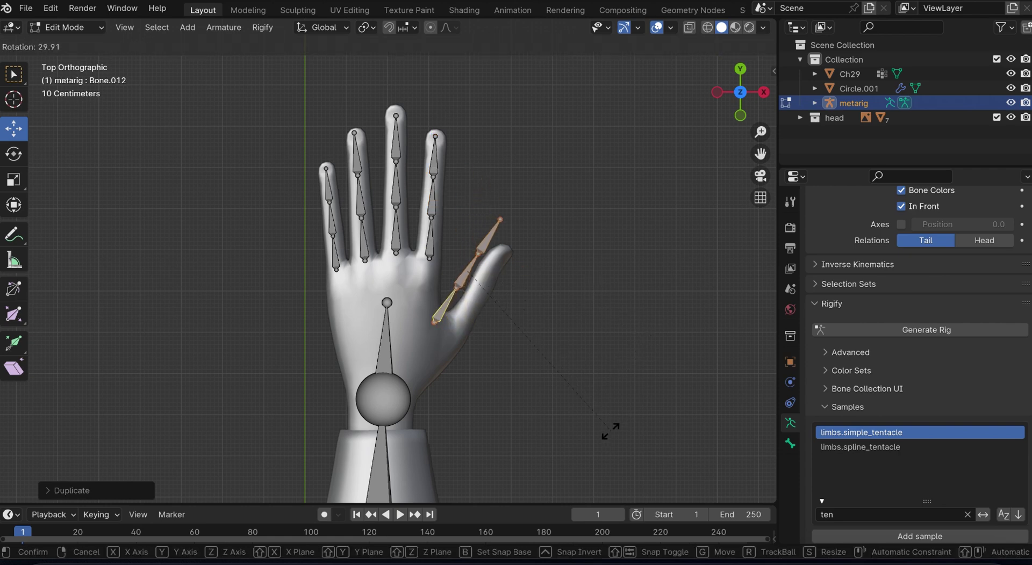
click(611, 433)
key(f)
key(g)
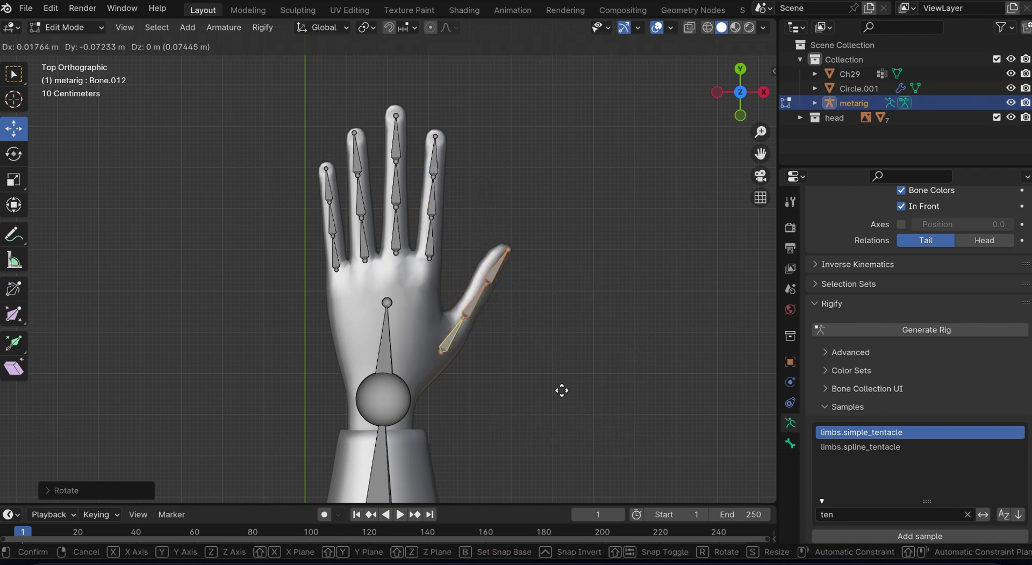
click(561, 391)
drag(765, 95, 440, 316)
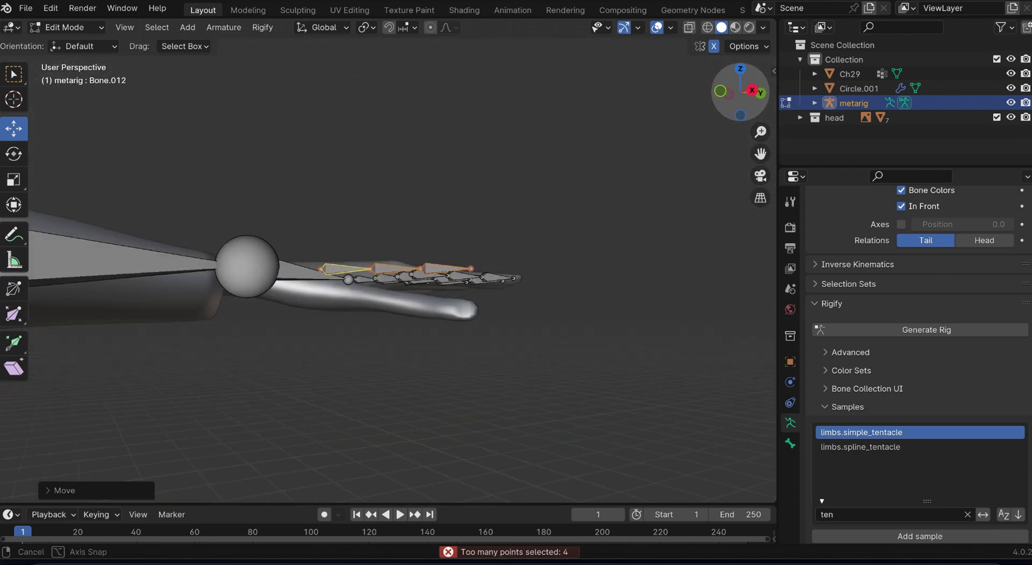
drag(419, 229, 420, 243)
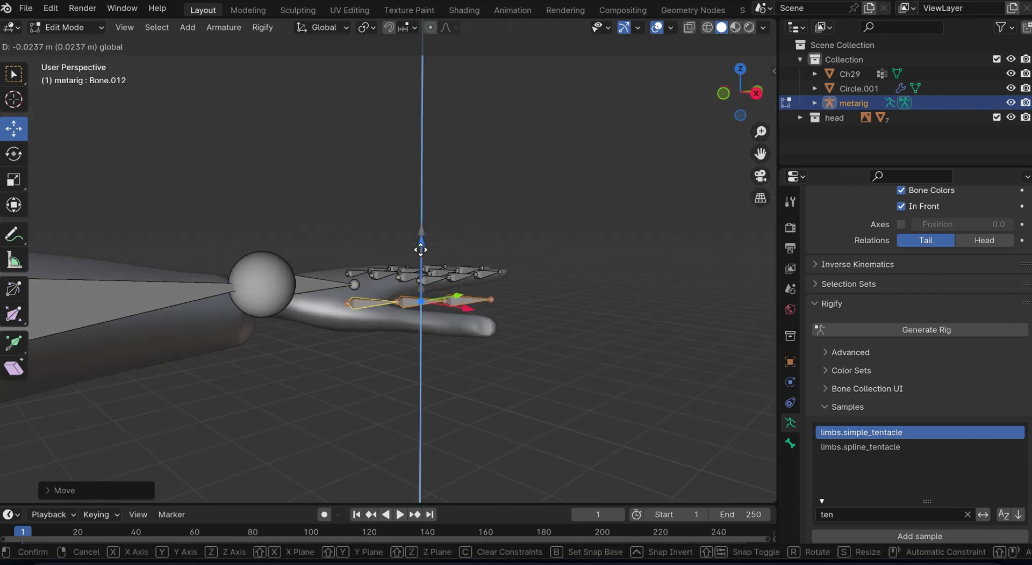
- Switch Transform Orientation to Normal and rotate the thumb chain around its normal Z axis
click(323, 27)
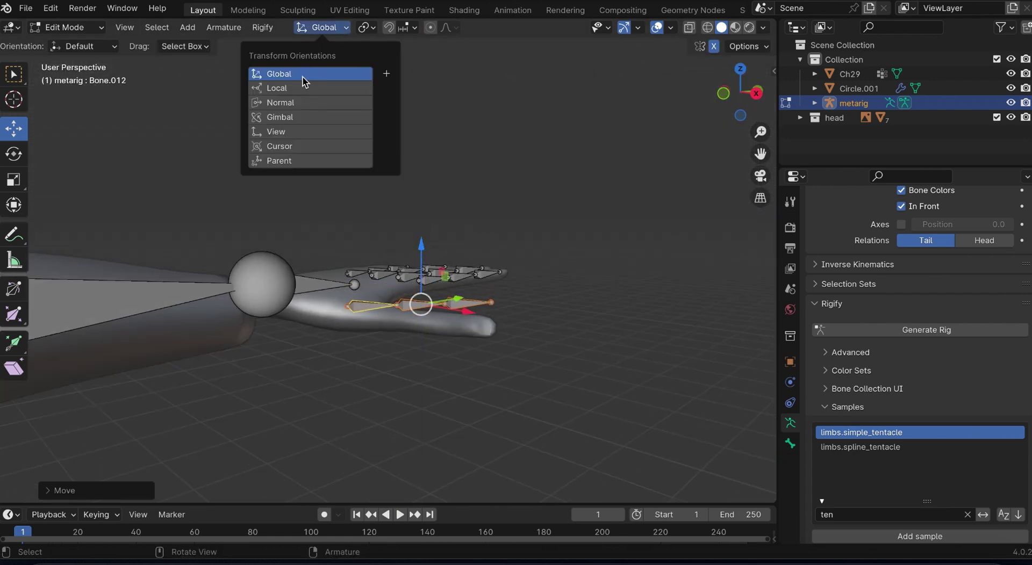
click(288, 101)
mouse_move(740, 89)
mouse_down()
mouse_move(731, 99)
mouse_move(743, 96)
mouse_up()
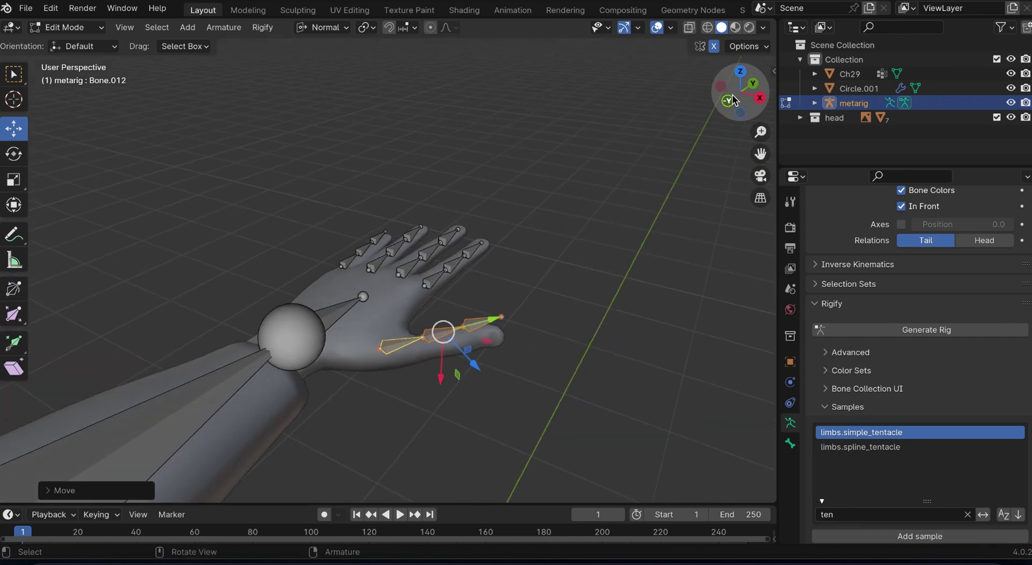
key(r)
key(z)
click(632, 284)
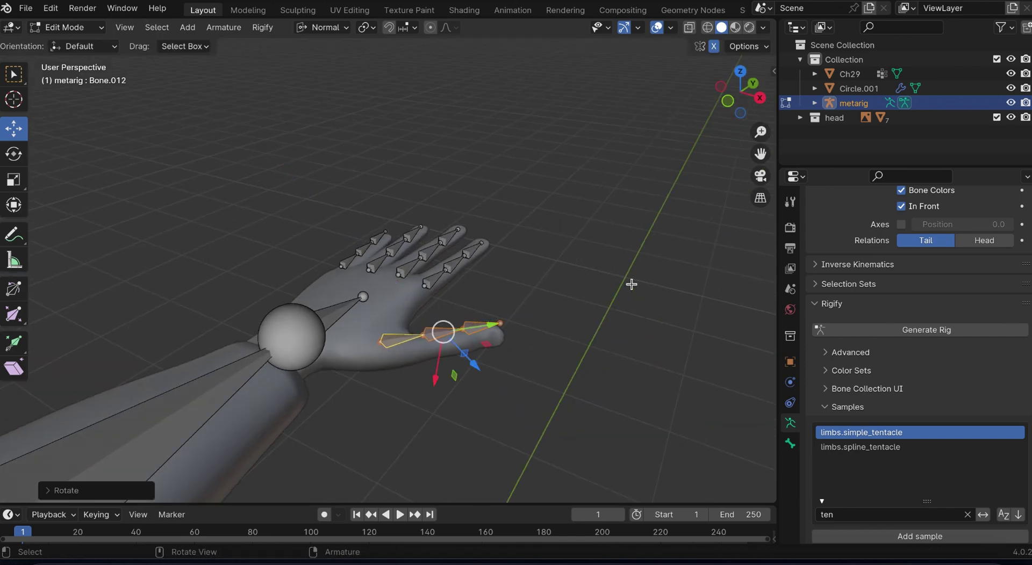
- Shift the thumb chain along X into place, check from the side, then return to top view
drag(712, 100, 723, 94)
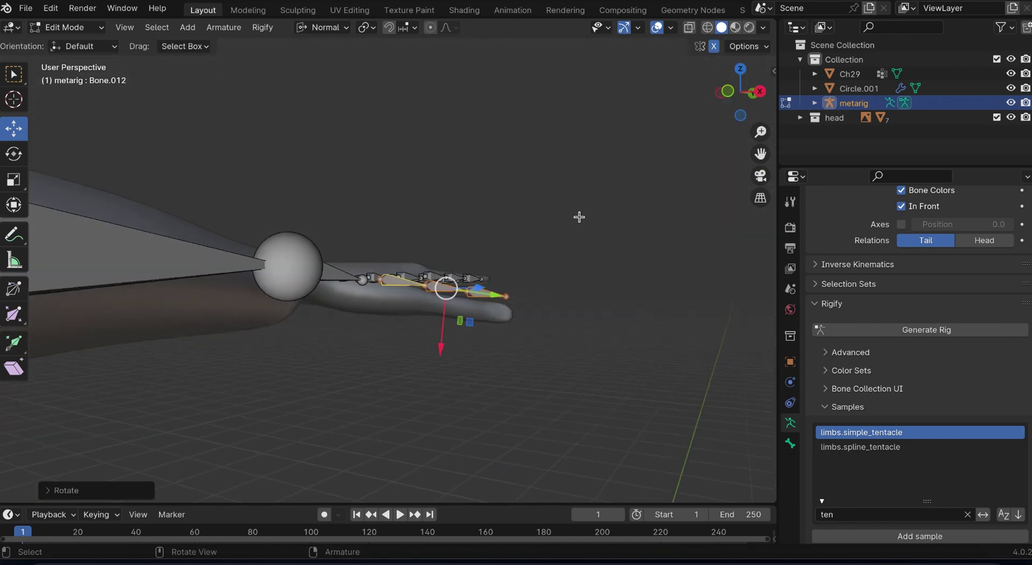
key(r)
key(z)
right_click(579, 216)
key(g)
key(x)
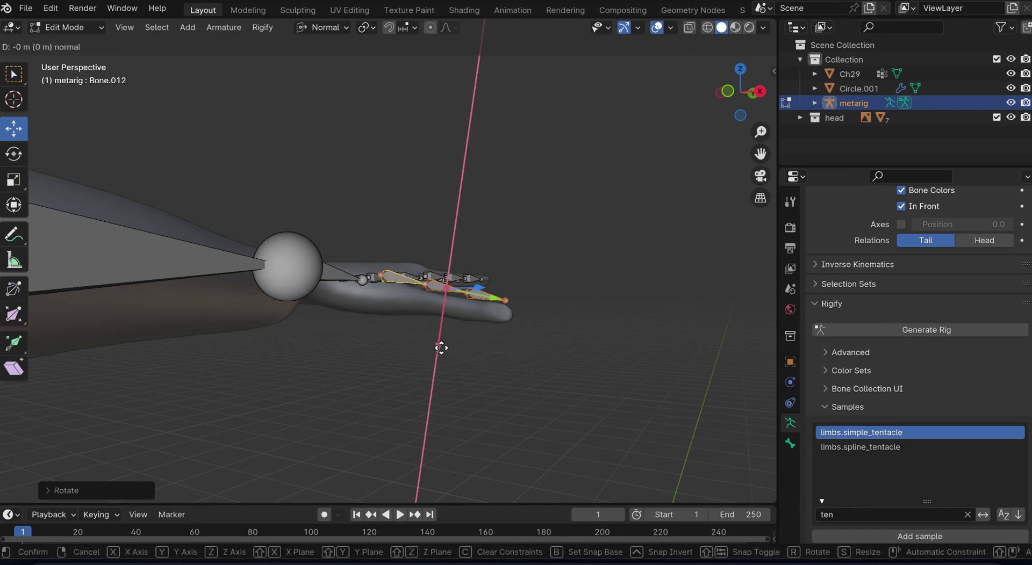
click(439, 361)
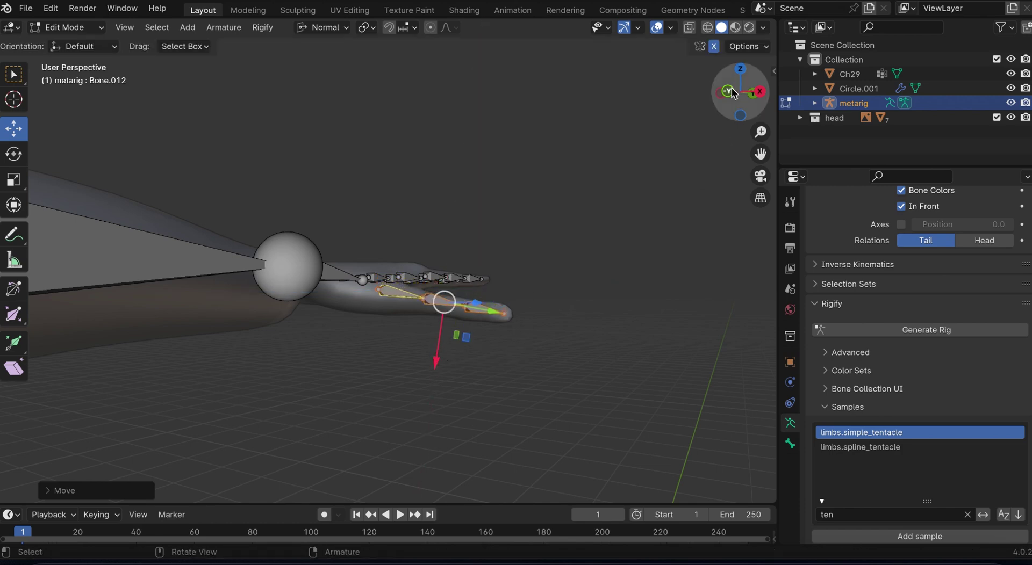
mouse_move(437, 299)
middle_down()
mouse_move(538, 322)
mouse_move(543, 365)
mouse_move(553, 218)
middle_up()
key(KP_7)
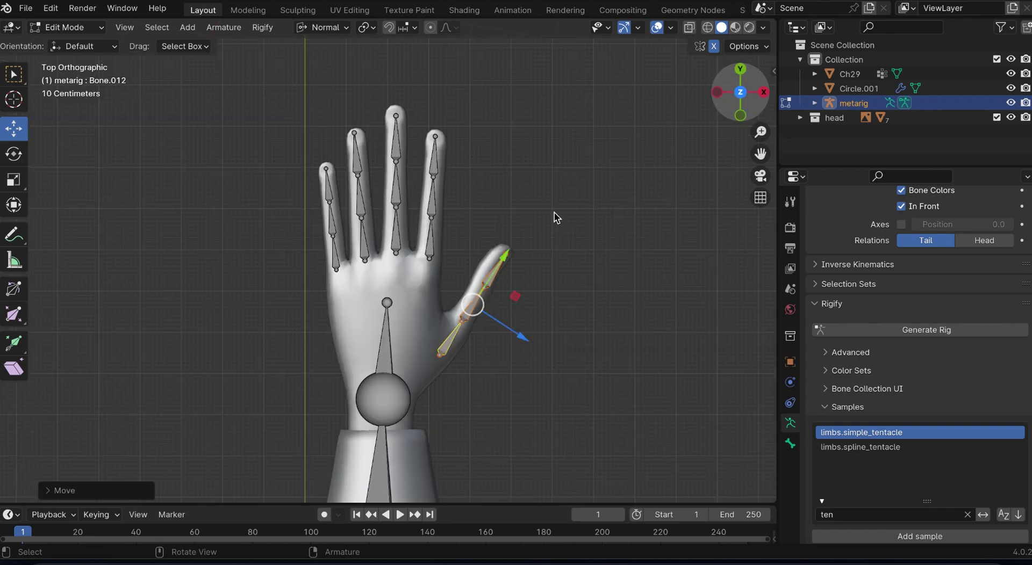
- Duplicate the hand bone into a tilted, shortened palm bone
click(389, 335)
key(shift+d)
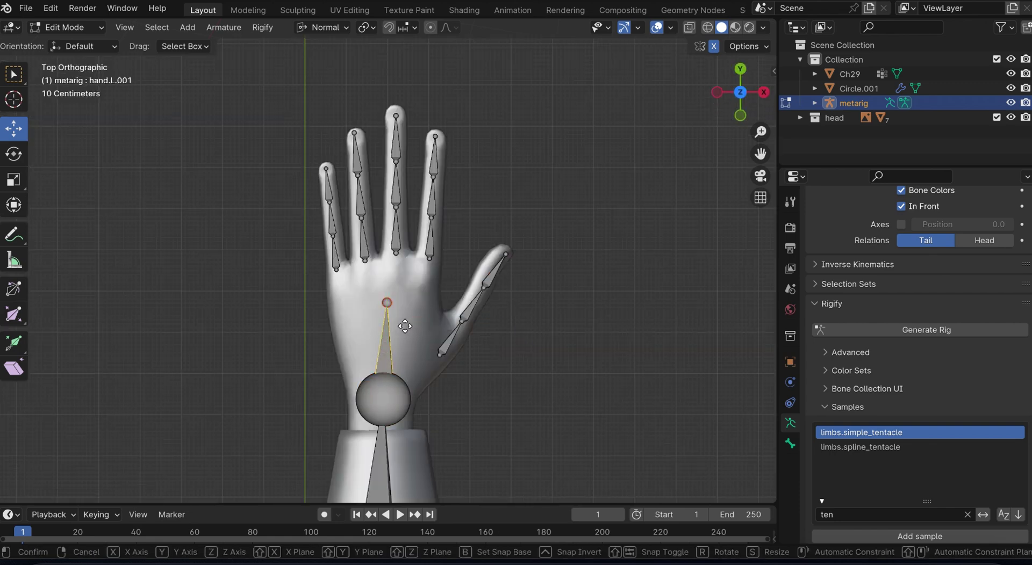
click(384, 327)
key(r)
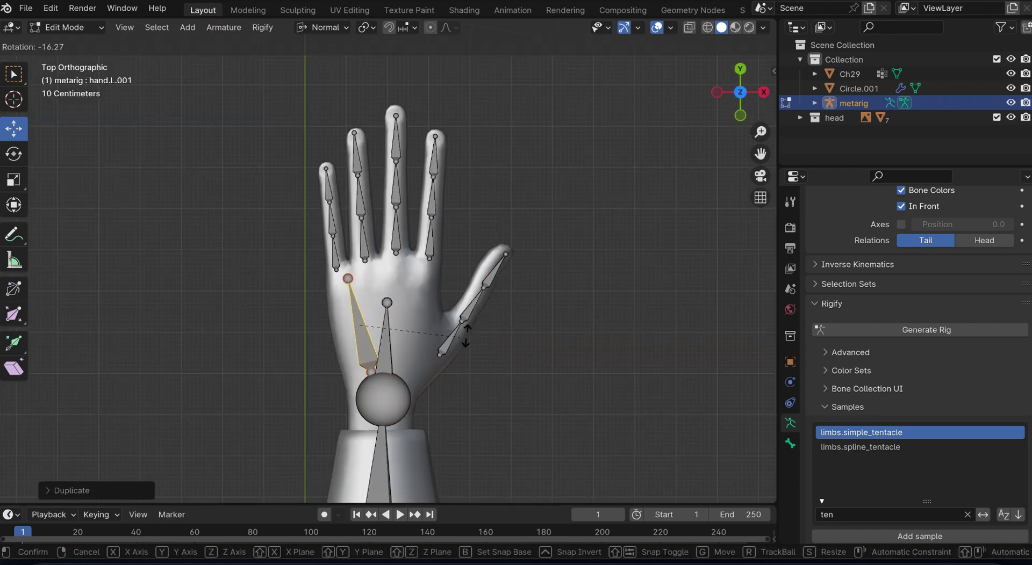
click(465, 329)
key(s)
click(495, 345)
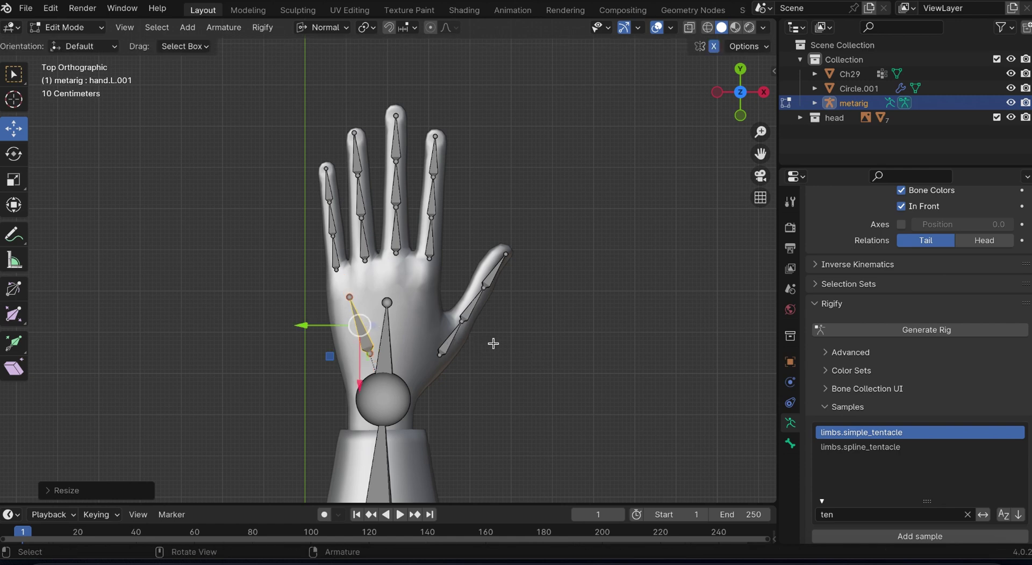
key(g)
click(483, 332)
key(s)
click(532, 352)
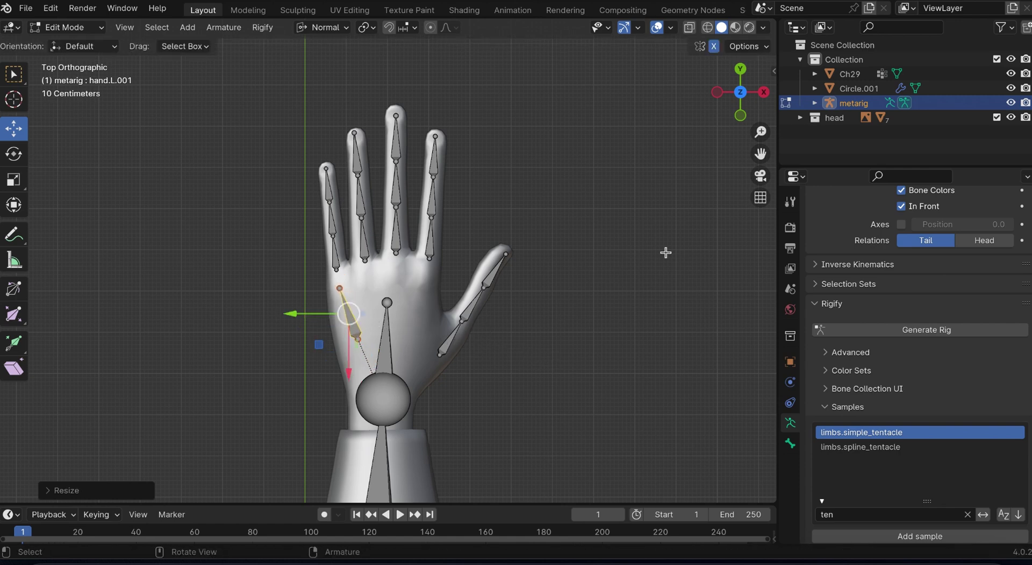
- Rescale the palm bone and angle it toward the little finger
scroll(387, 269, up, 3)
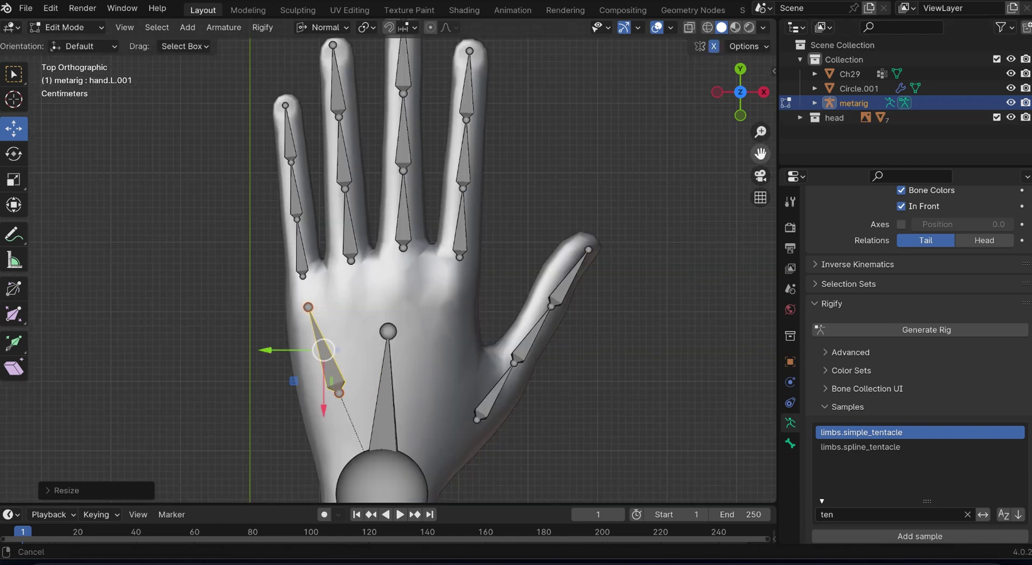
shift+middle_drag(540, 370, 559, 346)
key(s)
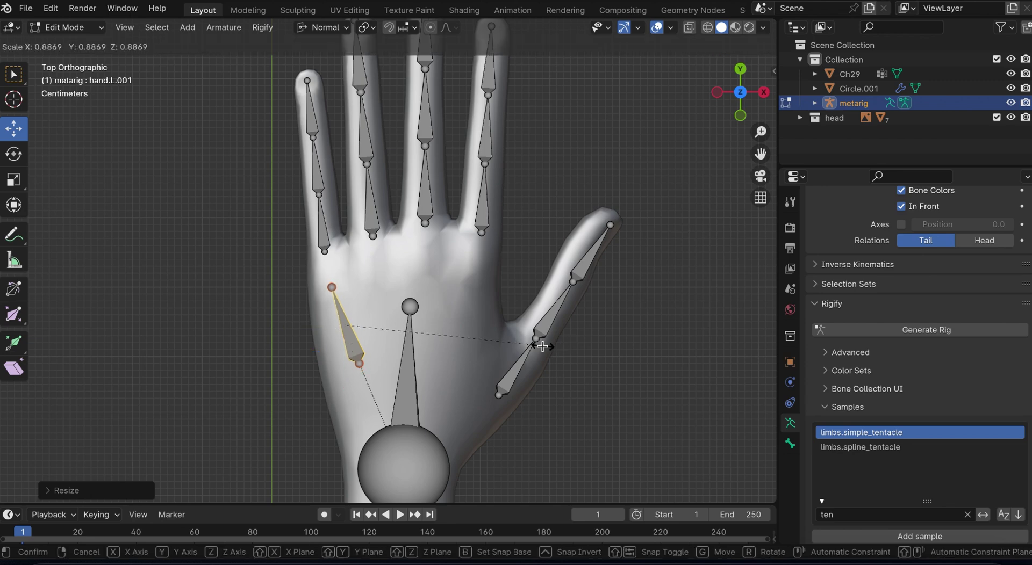
click(539, 350)
key(r)
click(533, 357)
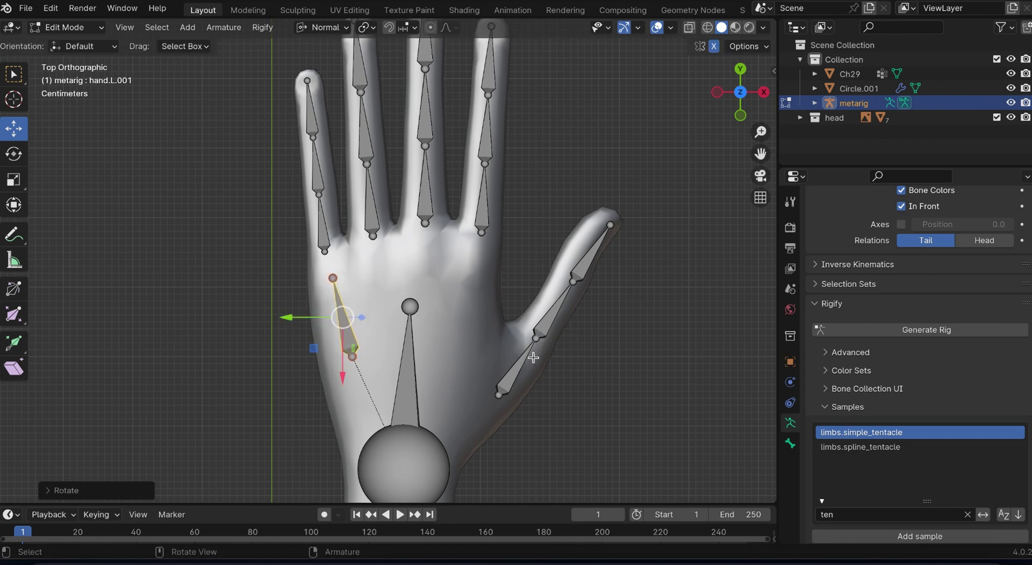
- Add an upright ring-finger palm bone and pull the hand bone's tip down toward the wrist
key(shift+d)
right_click(529, 357)
key(g)
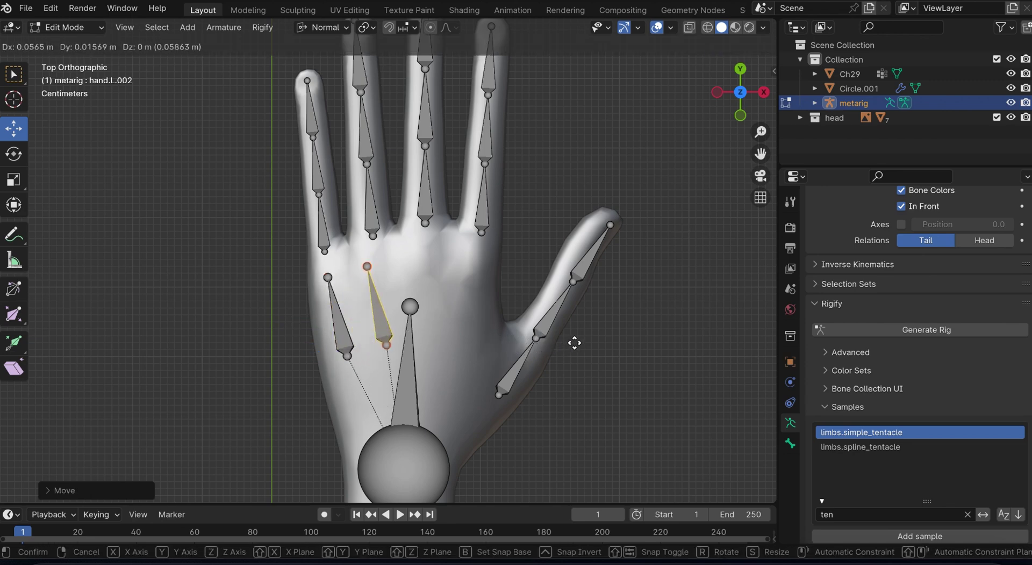
click(574, 343)
key(r)
click(566, 358)
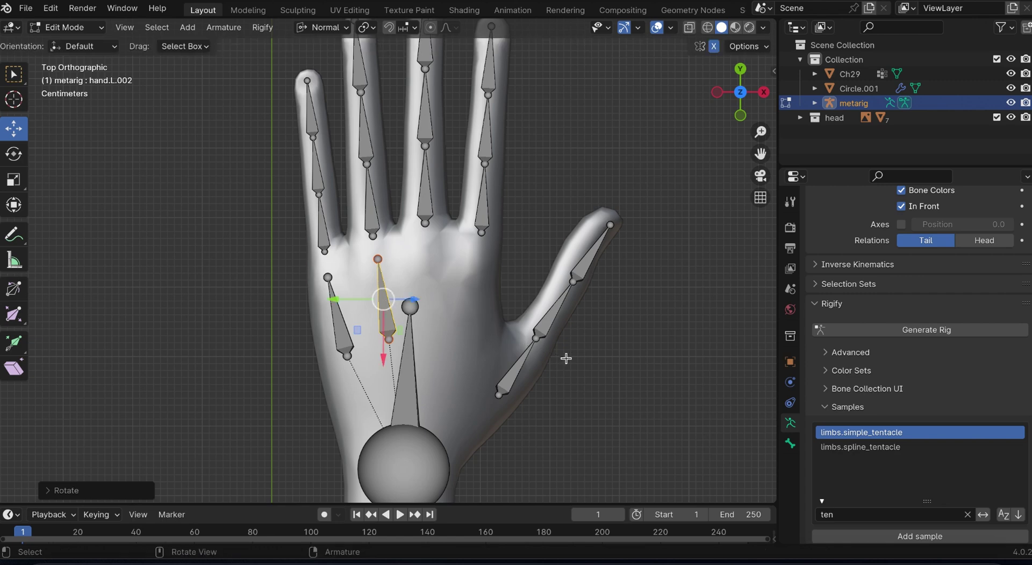
click(411, 305)
key(g)
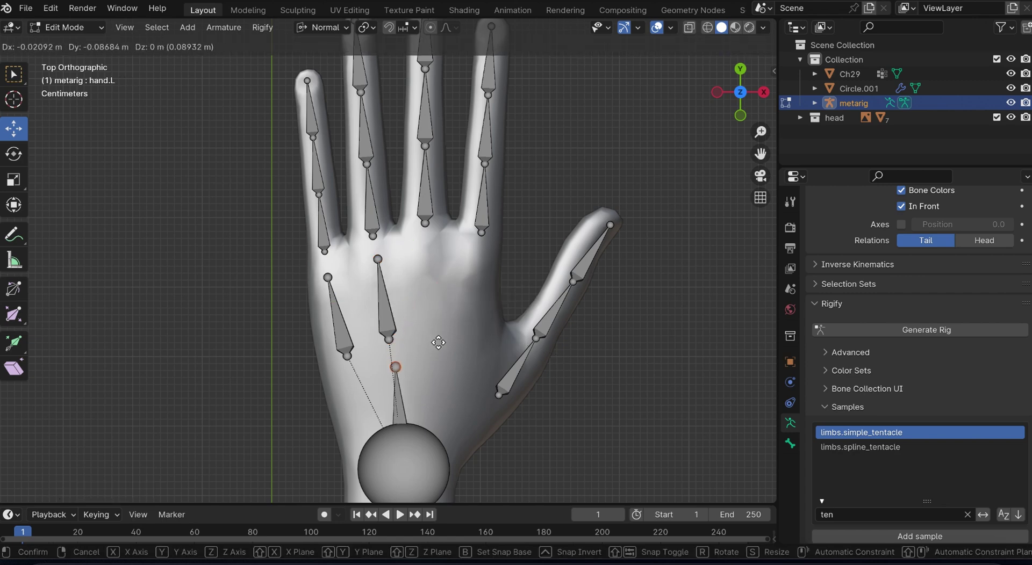
click(438, 343)
- Duplicate palm bones under the middle and index fingers
click(384, 299)
key(shift+d)
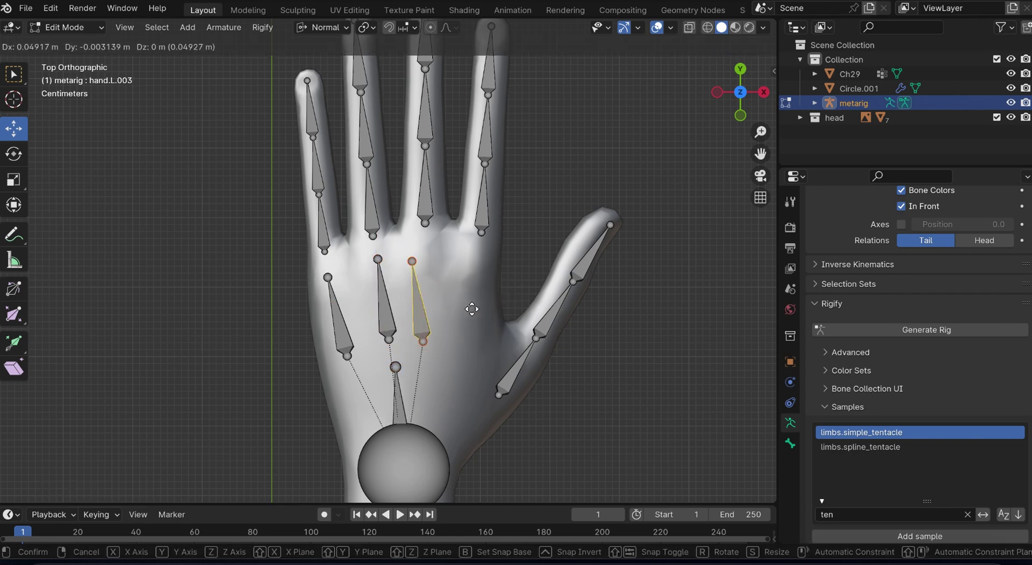
click(476, 302)
key(r)
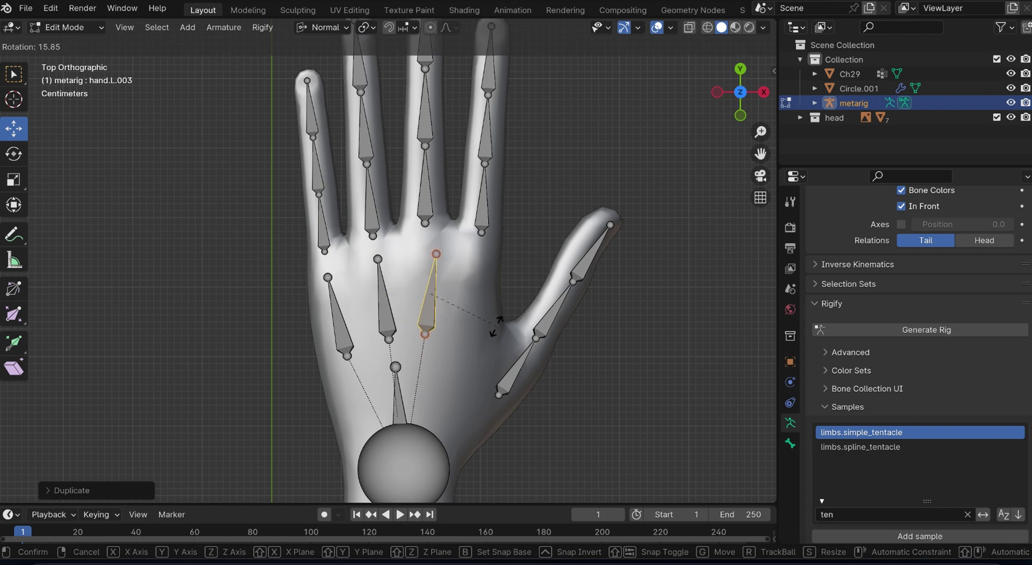
right_click(495, 323)
key(g)
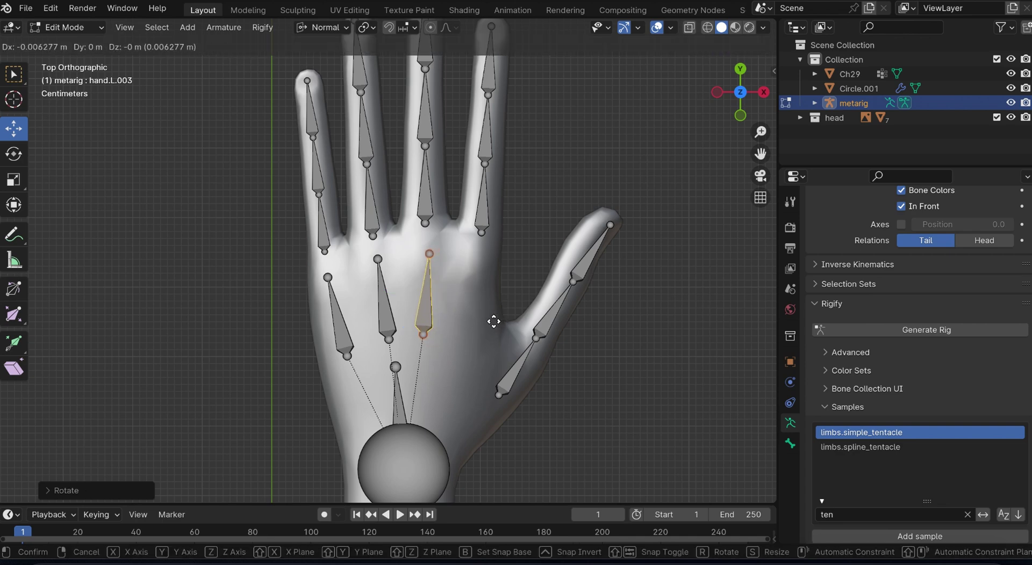
click(493, 321)
key(shift+d)
click(535, 324)
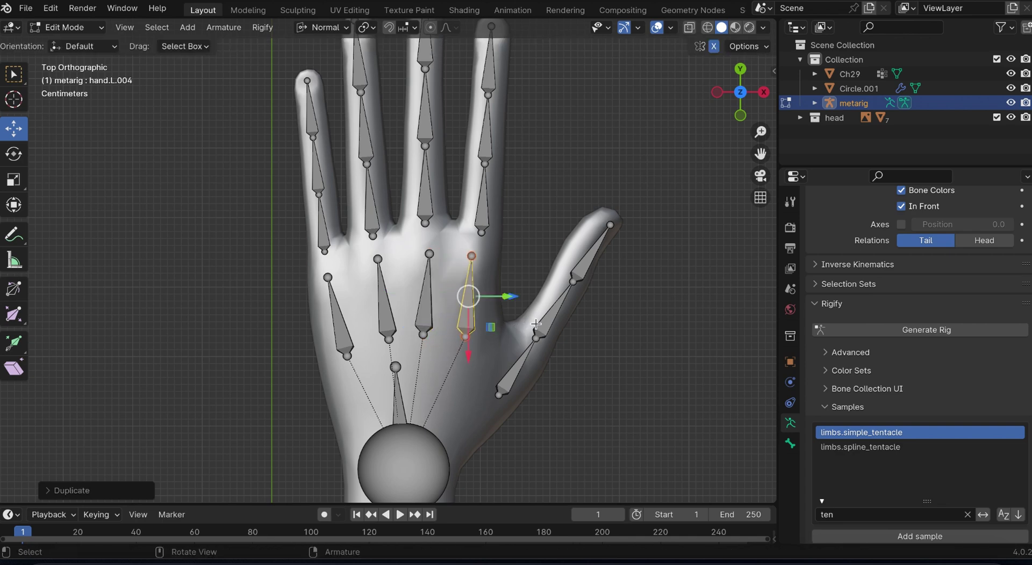
- Add a smaller, angled palm bone at the thumb's base
key(shift+d)
click(543, 421)
key(r)
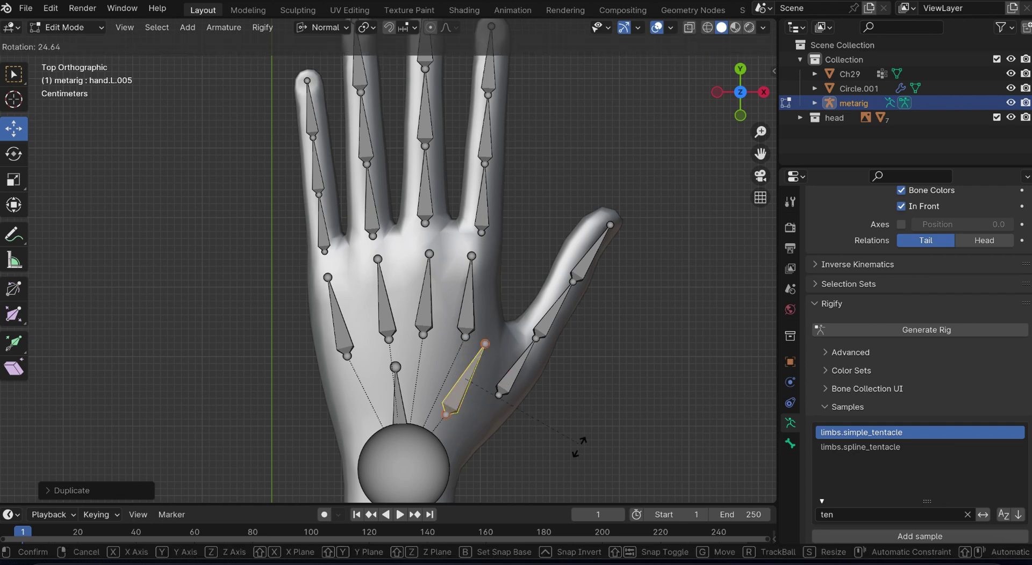
click(573, 461)
key(s)
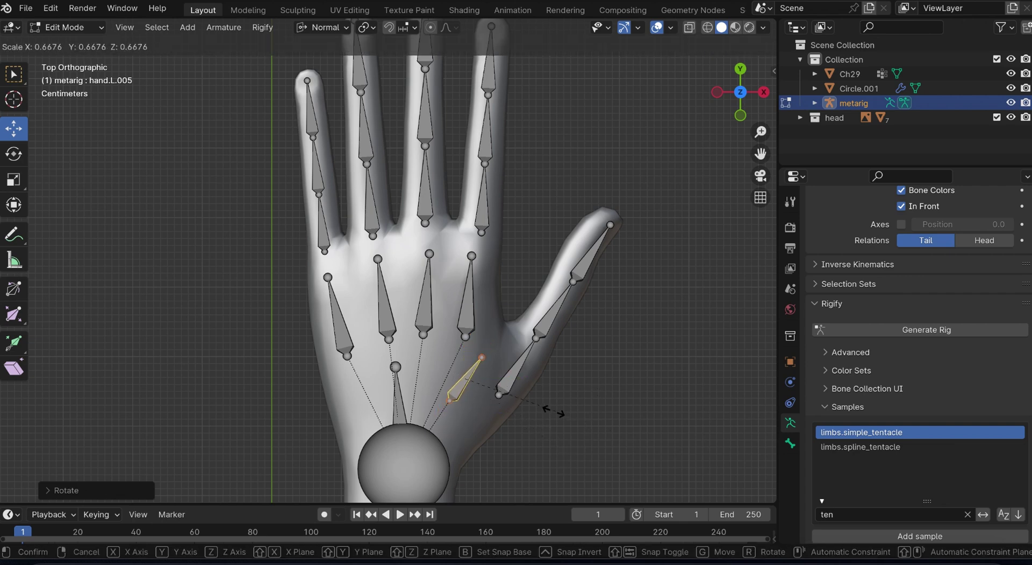
click(543, 411)
key(g)
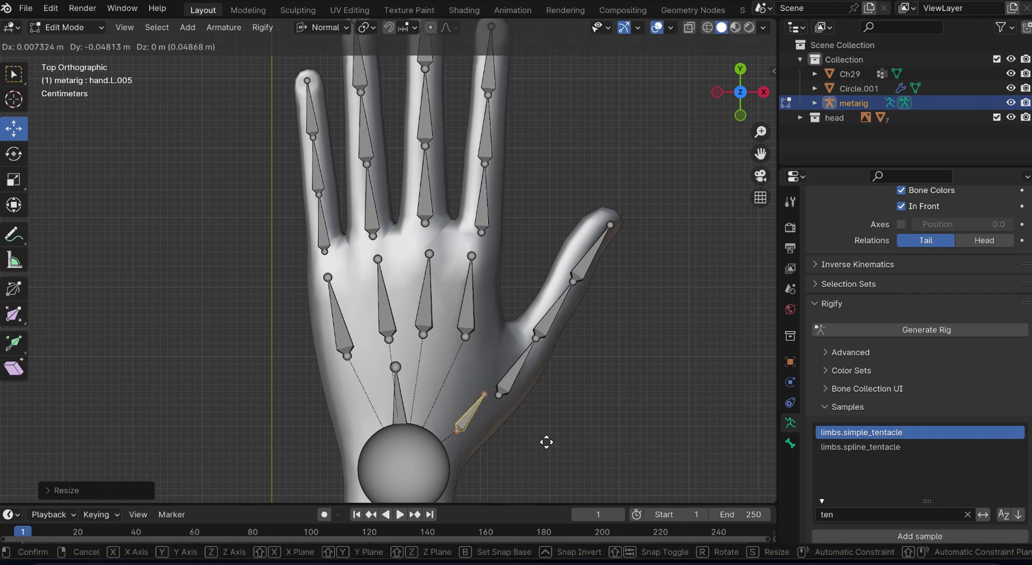
click(546, 452)
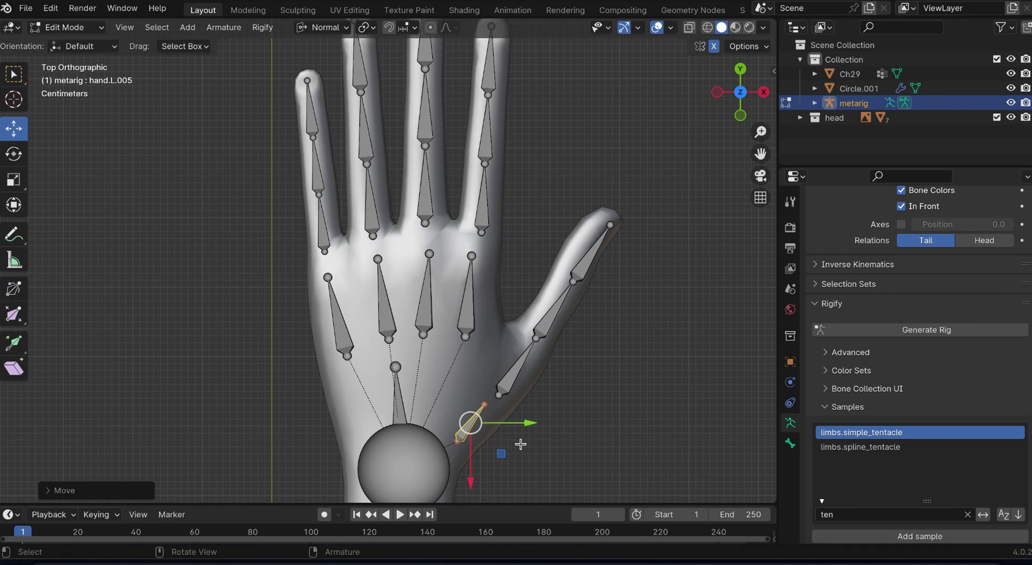
shift+click(469, 331)
- Parent the palm bones, including hand.L.001, to hand.L with Keep Offset
shift+click(425, 301)
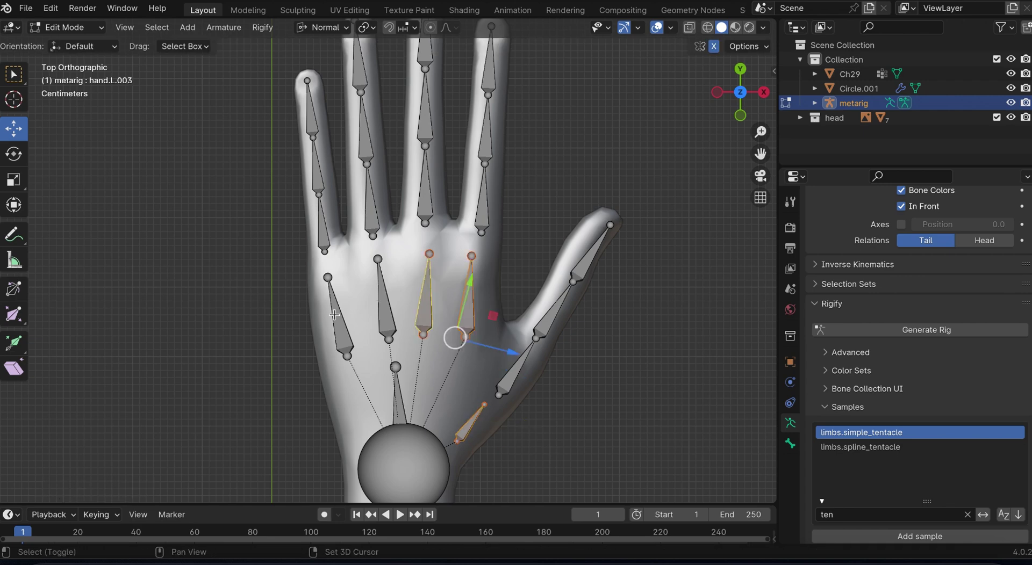
shift+click(380, 301)
shift+click(339, 317)
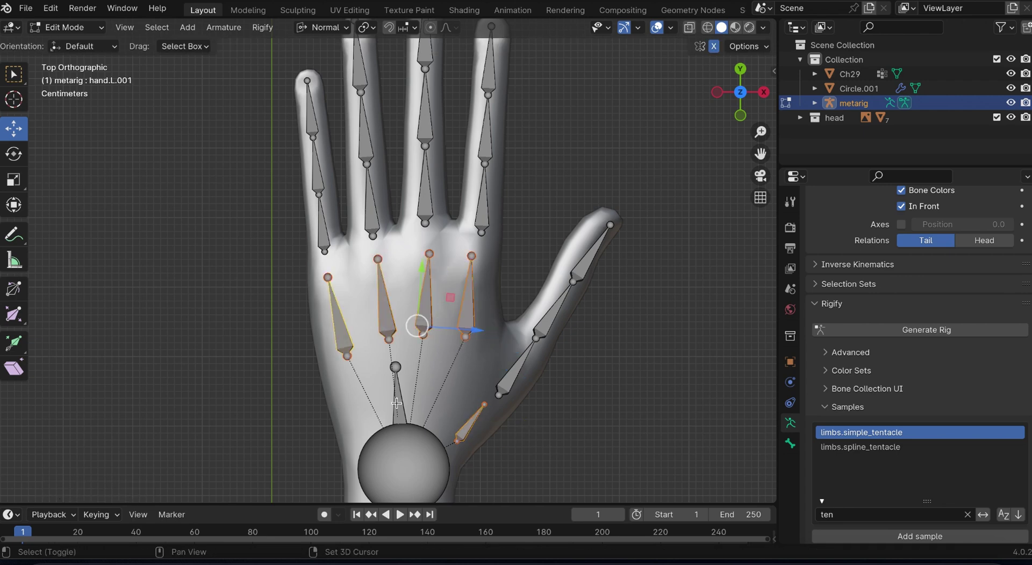
shift+click(396, 403)
key(ctrl+p)
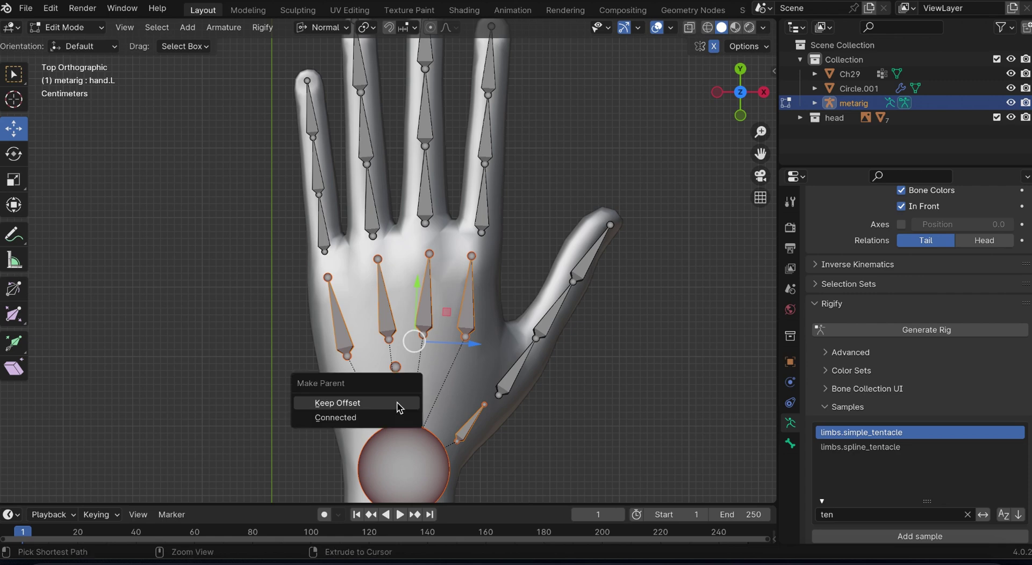
click(373, 403)
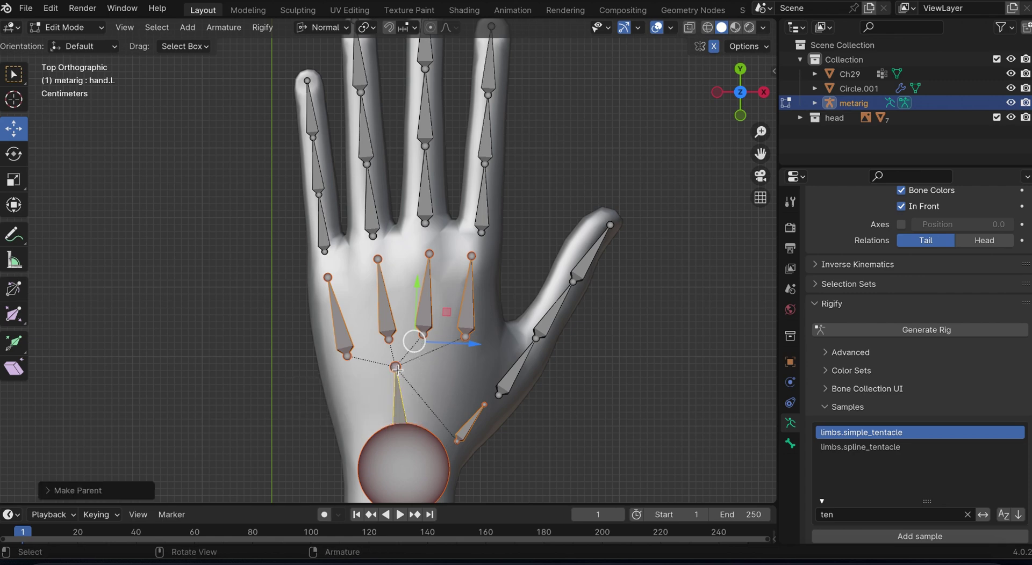
- Parent the first three finger base bones to hand.L.001, hand.L.002 and hand.L.003, keeping offset
click(322, 234)
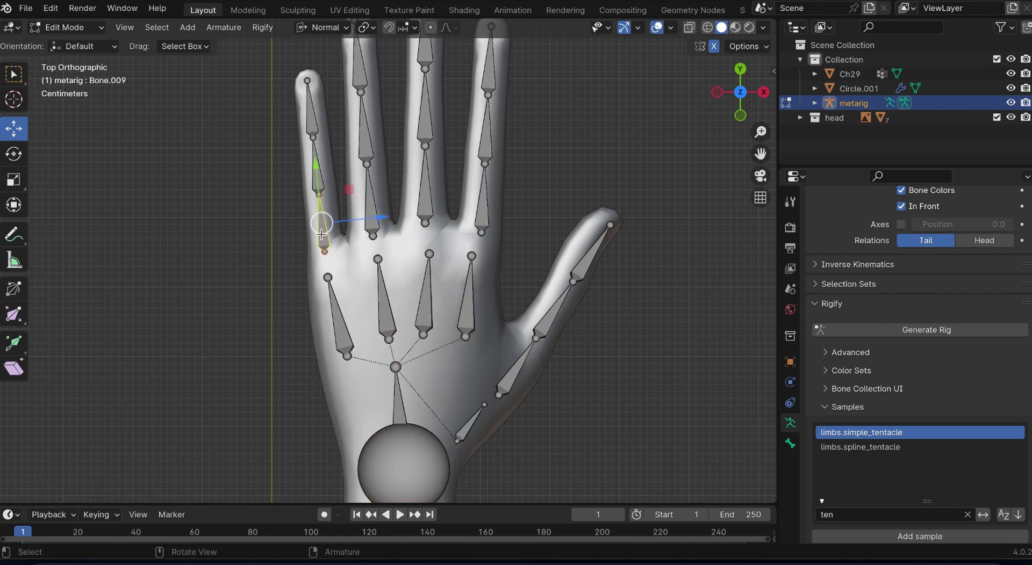
shift+click(336, 311)
key(ctrl+p)
click(321, 312)
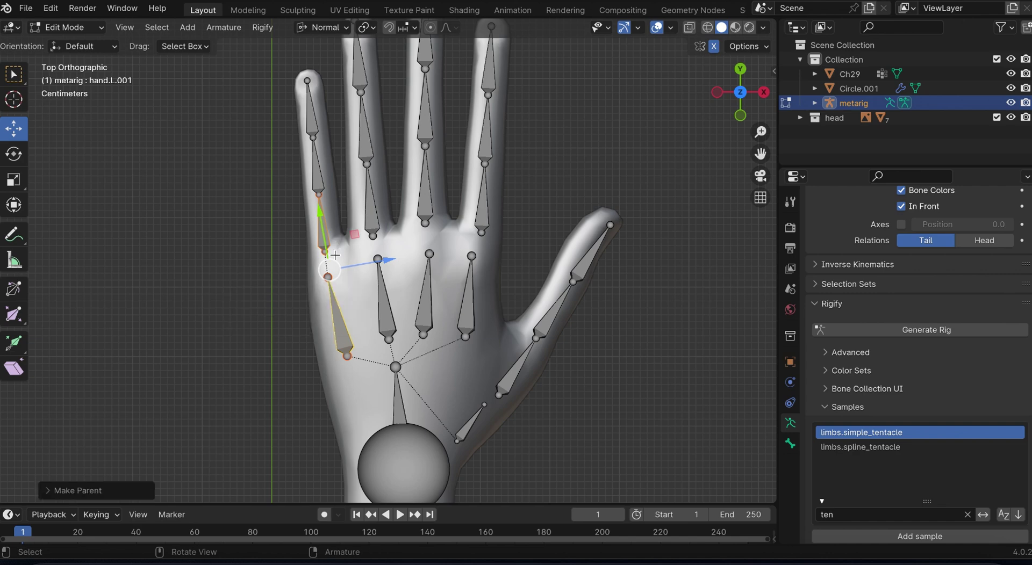
click(370, 221)
shift+click(385, 299)
key(ctrl+p)
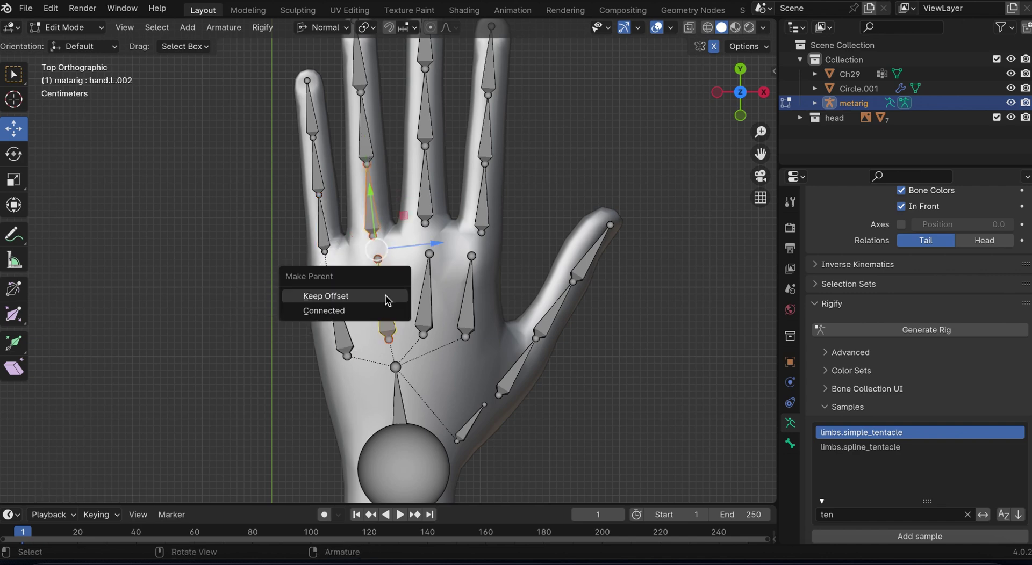
click(387, 296)
click(423, 197)
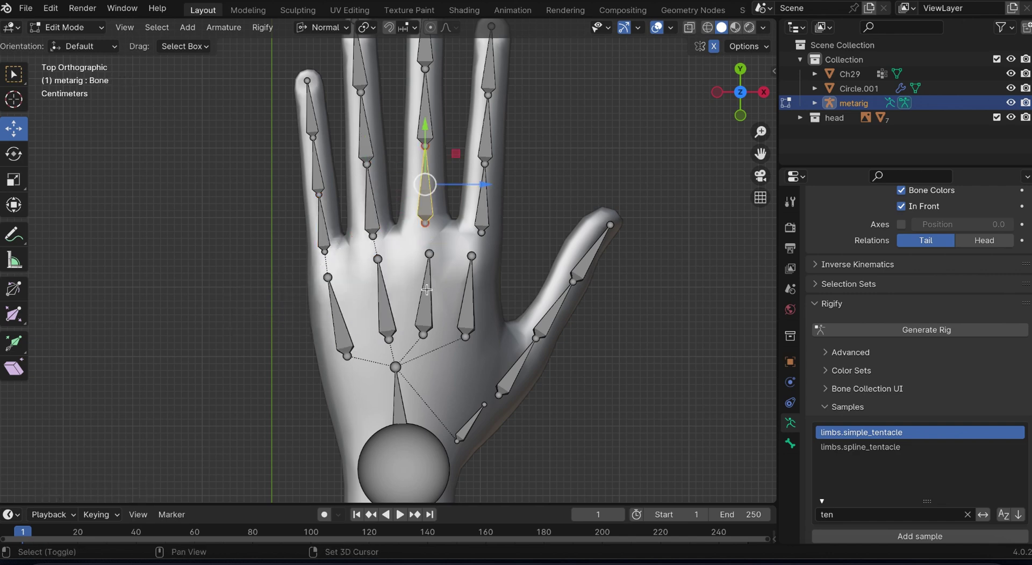
shift+click(426, 290)
key(ctrl+p)
click(359, 289)
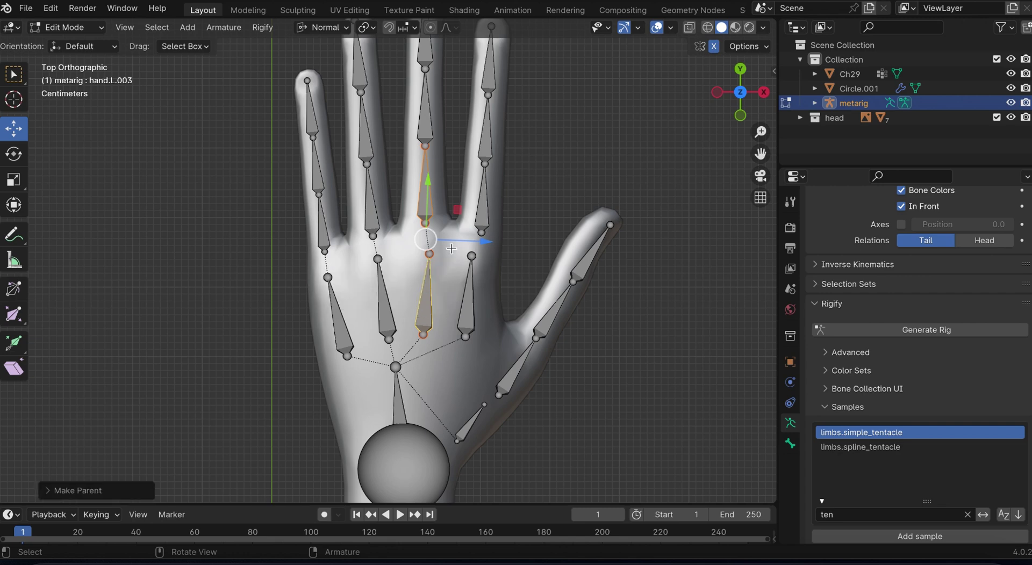
- Parent the last finger base to hand.L.004 and the thumb to hand.L.005, then save
click(482, 209)
shift+click(472, 290)
key(ctrl+p)
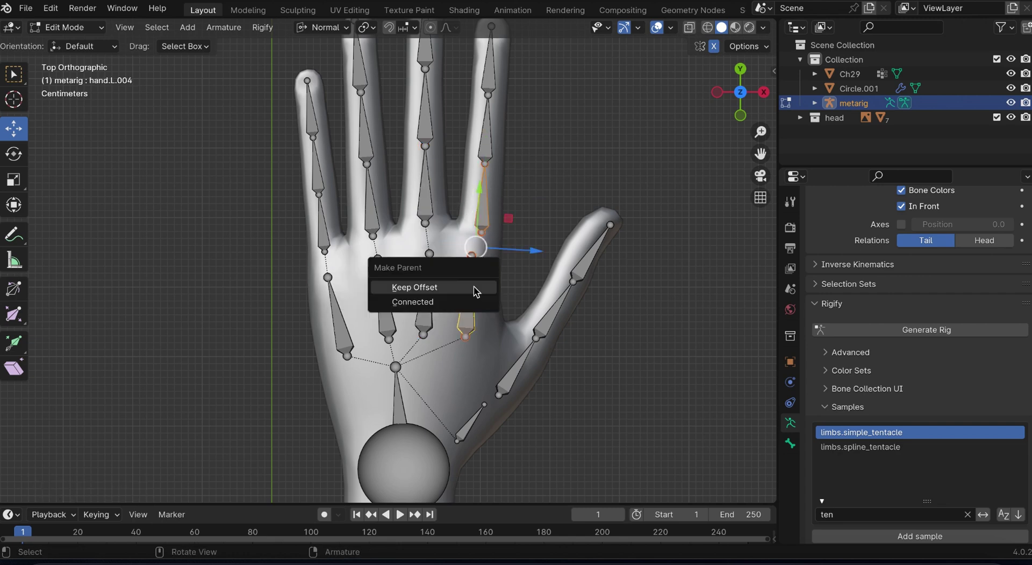
click(453, 289)
click(504, 387)
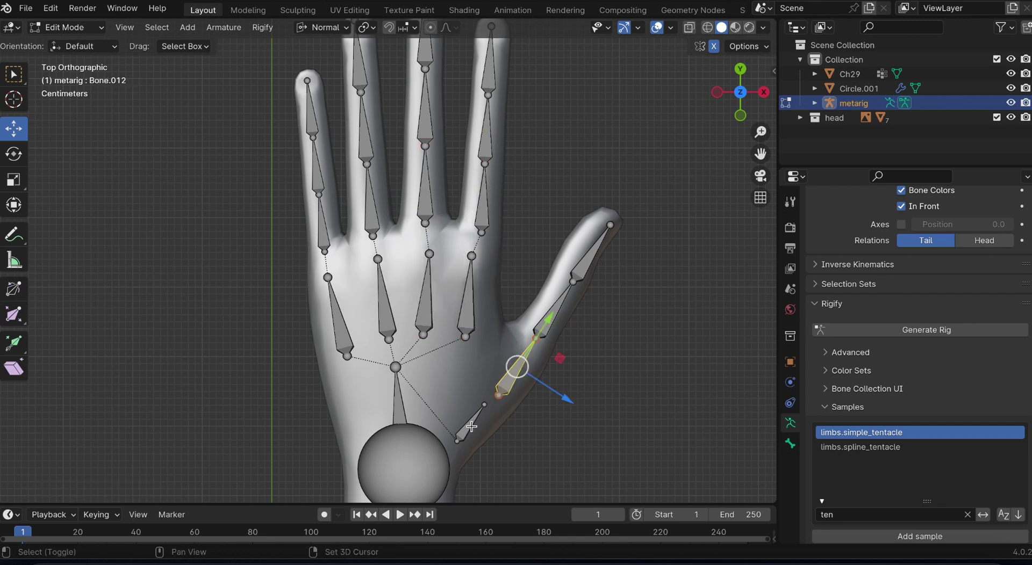
shift+click(470, 423)
key(ctrl+p)
click(444, 430)
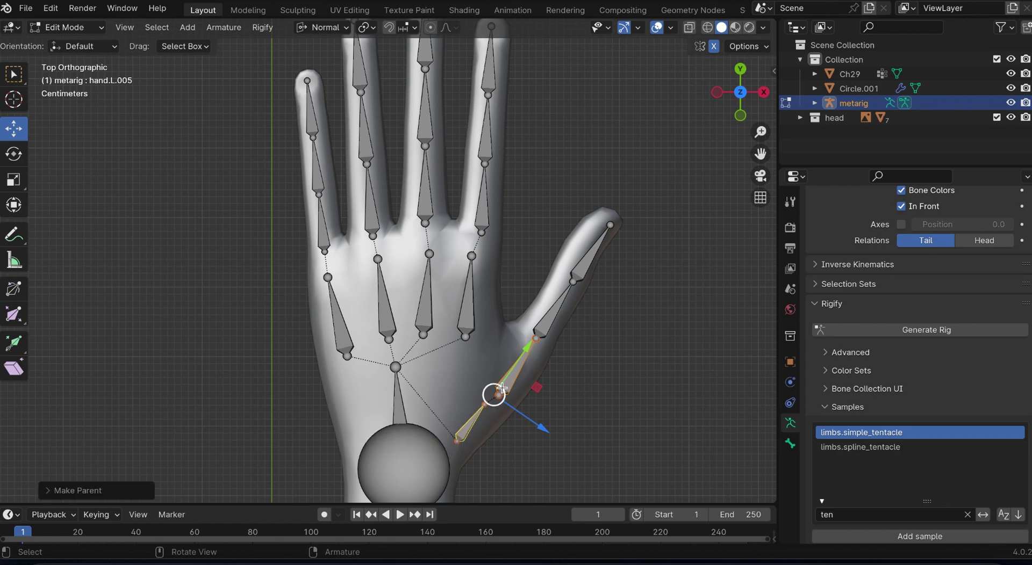
key(ctrl+s)
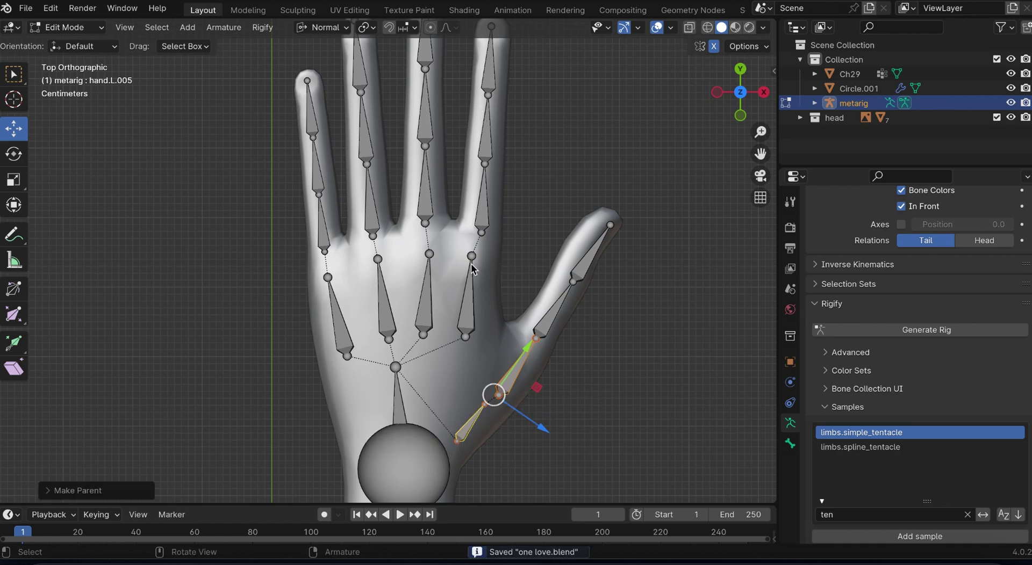
- Move the tail joints of hand.L.004 and hand.L.003 onto their finger knuckles, checking up close
click(472, 256)
drag(473, 257, 480, 259)
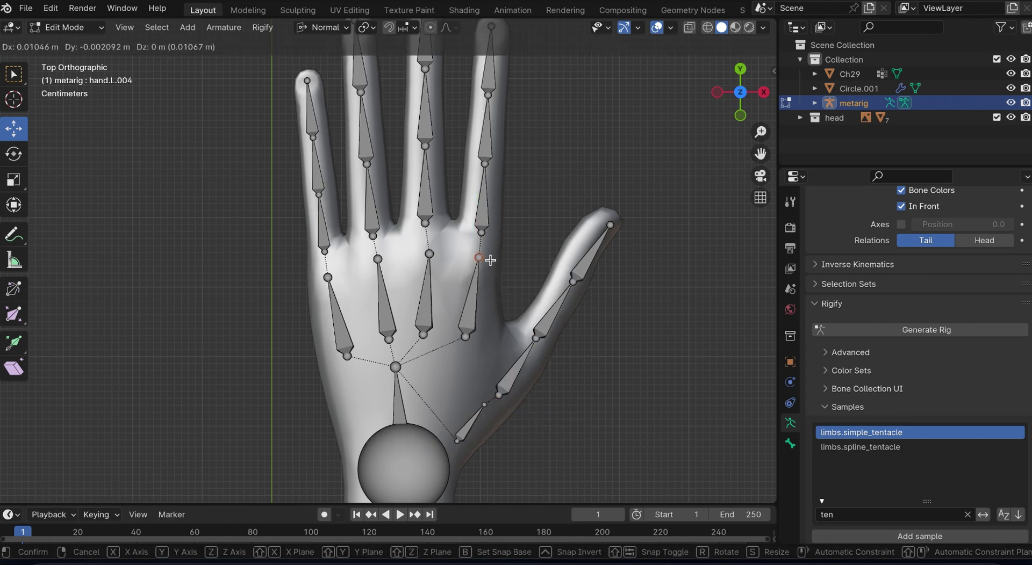
click(428, 253)
key(g)
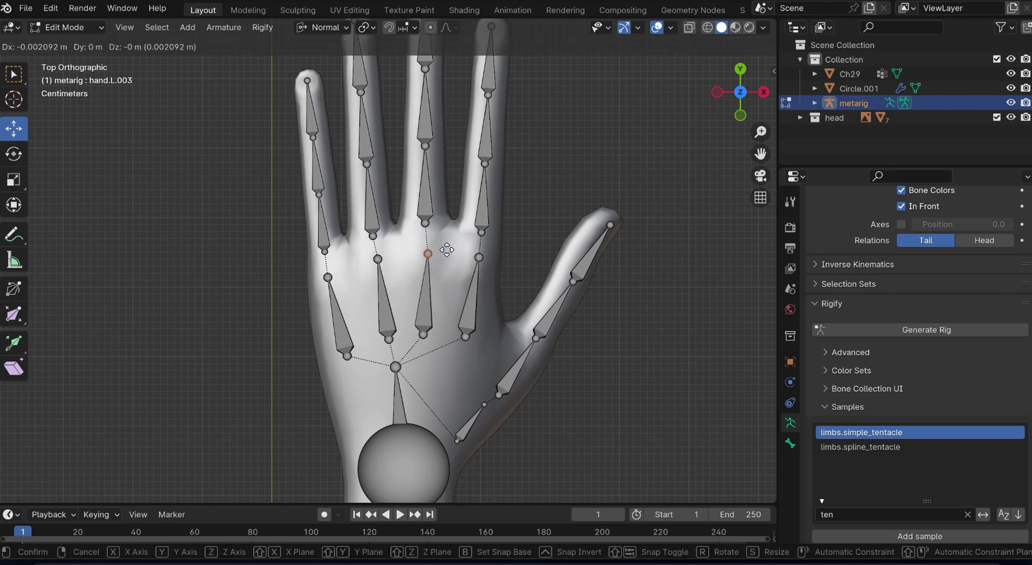
click(445, 250)
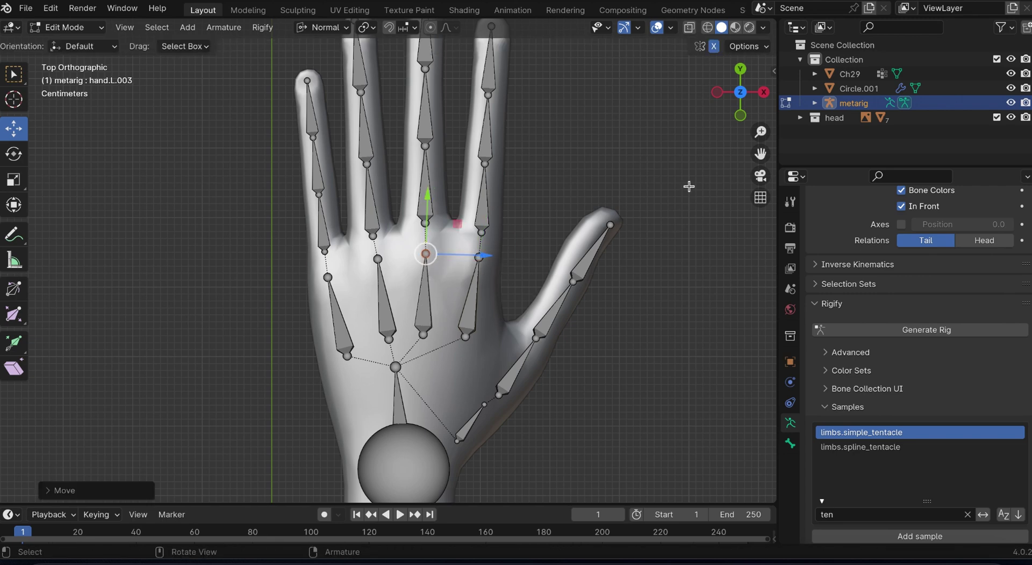
mouse_move(761, 132)
mouse_down()
mouse_move(761, 107)
mouse_move(761, 151)
mouse_up()
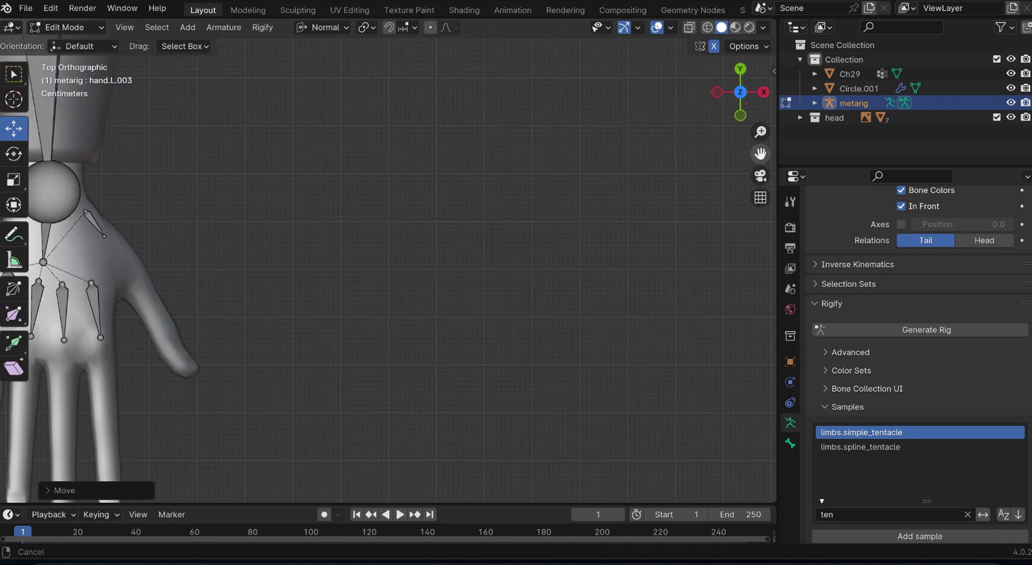
shift+middle_drag(204, 53, 268, 94)
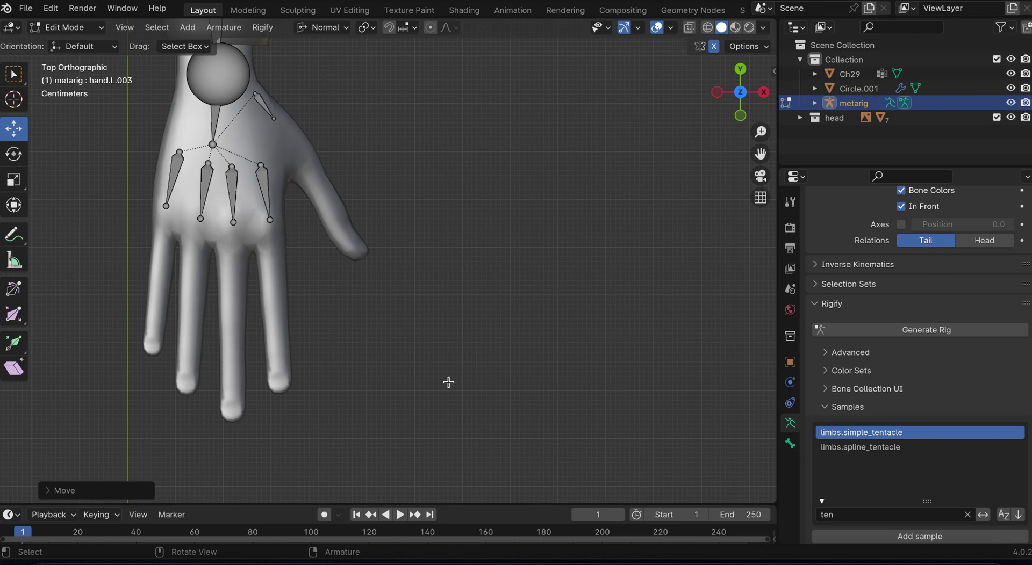
drag(762, 152, 761, 135)
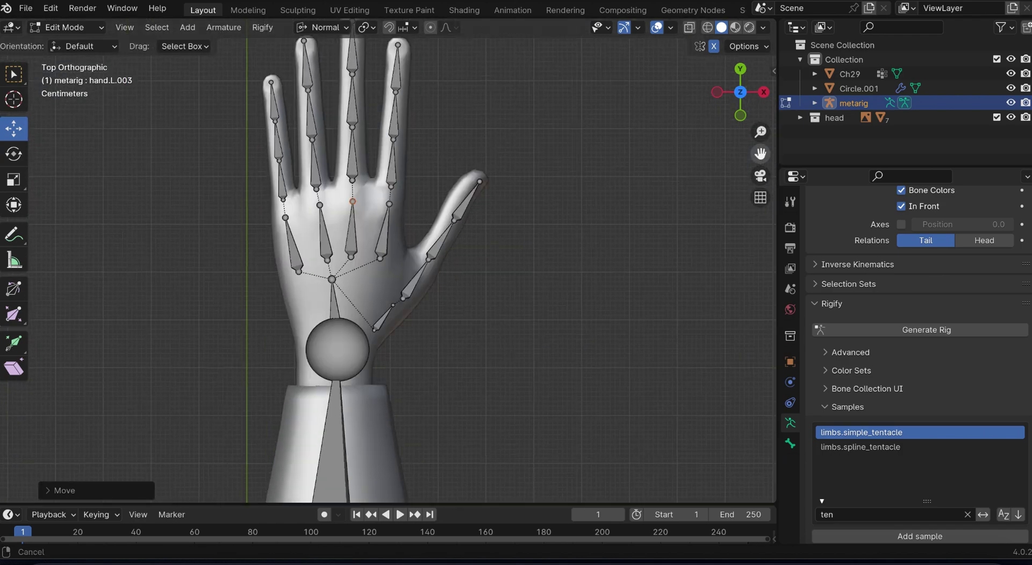
- Show the Bone properties and inspect fingertip bones and the palm bone hand.L
drag(761, 134, 760, 177)
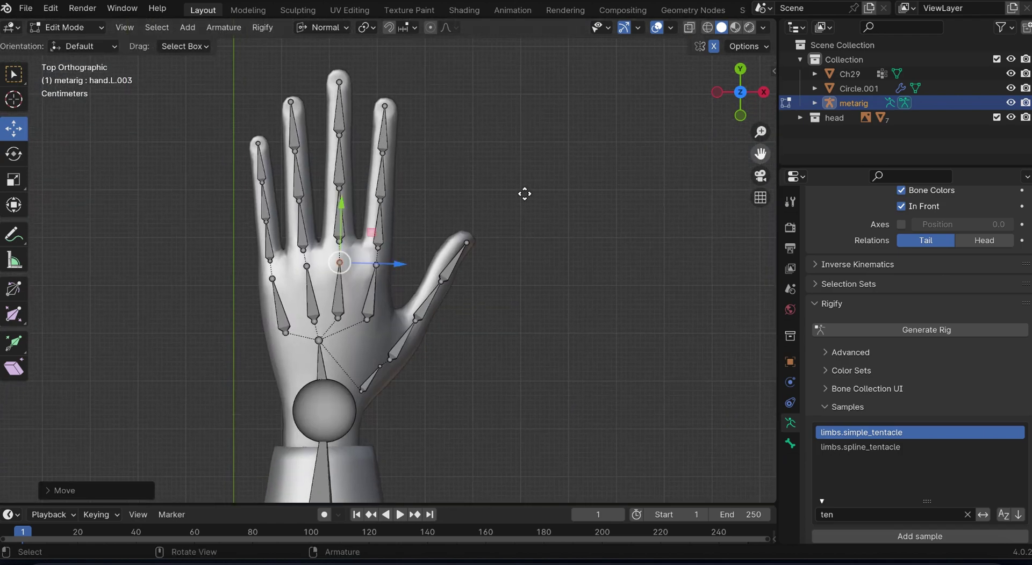
click(377, 187)
key(b)
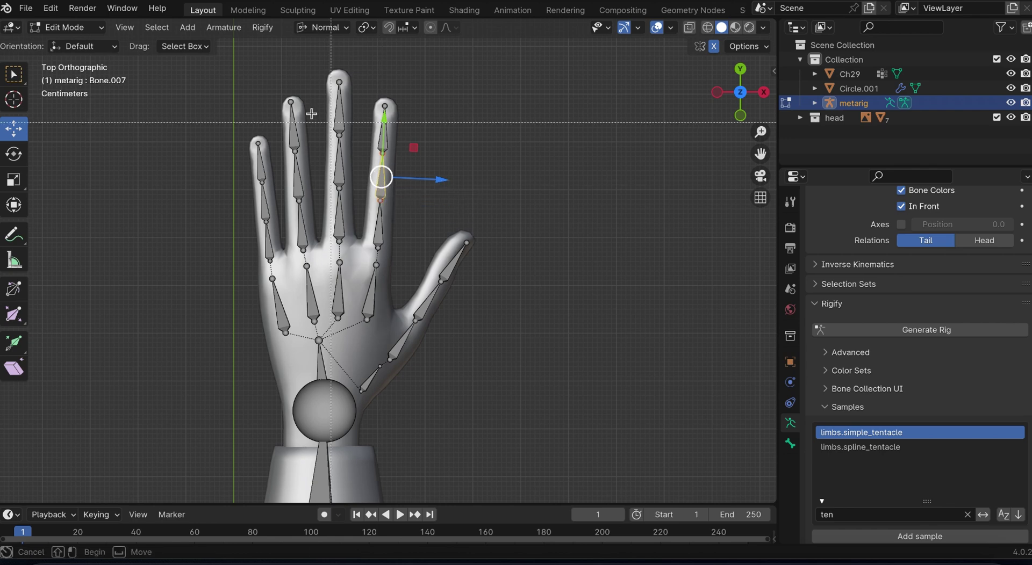
key(Escape)
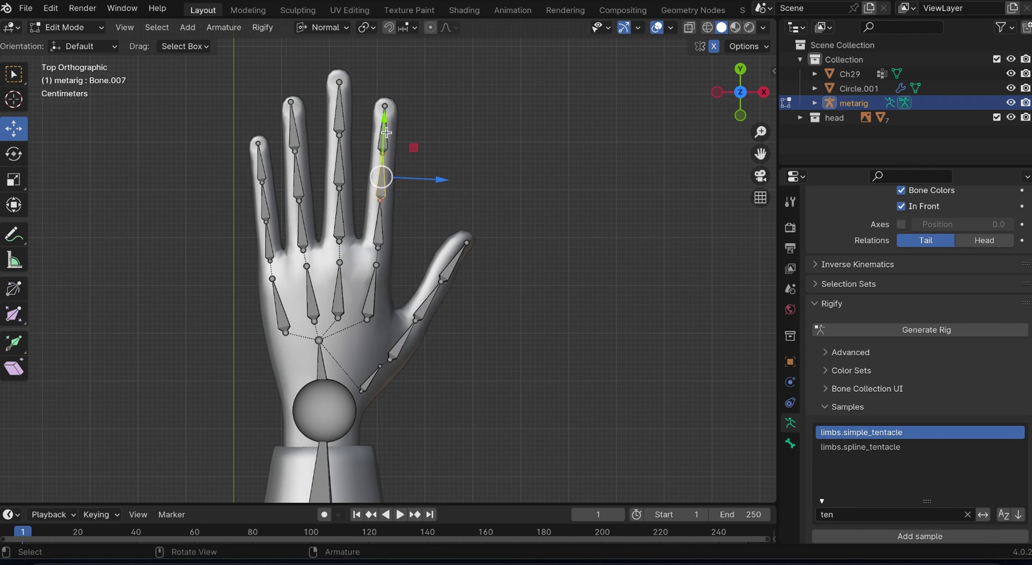
click(386, 132)
click(790, 443)
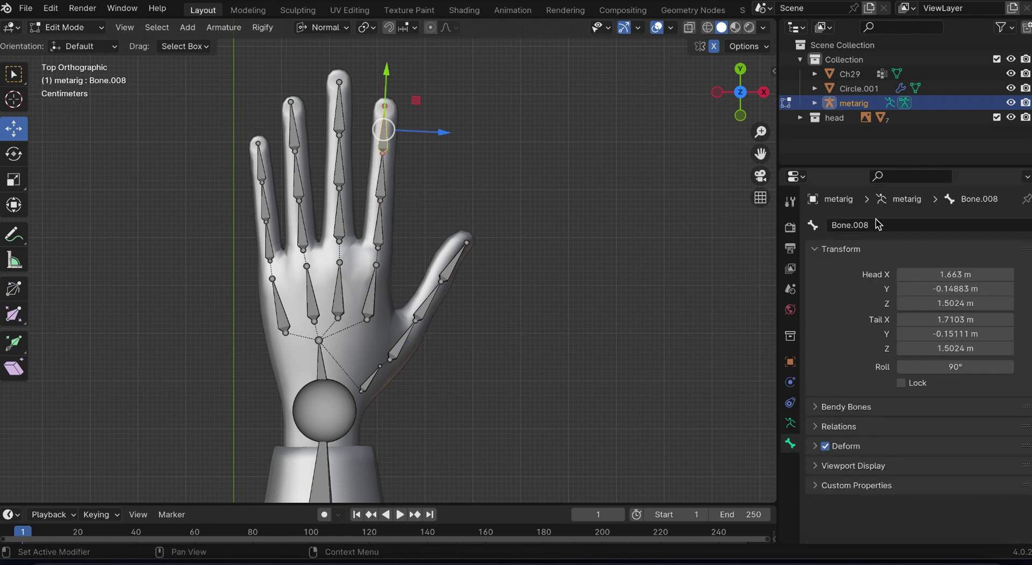
click(322, 368)
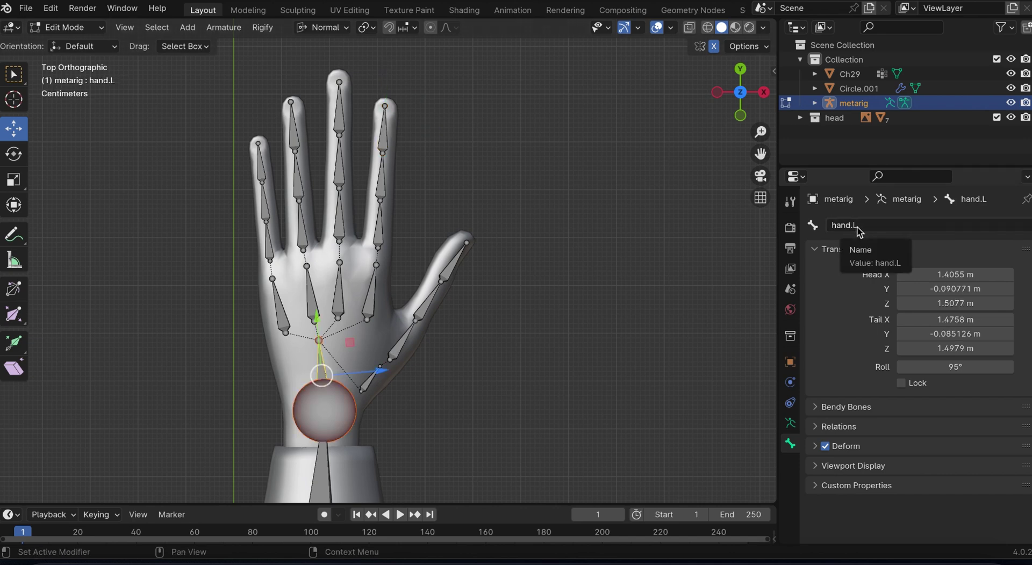
- Select the thumb bone Bone.012 and four finger bones, then expand to their whole linked chains
click(395, 350)
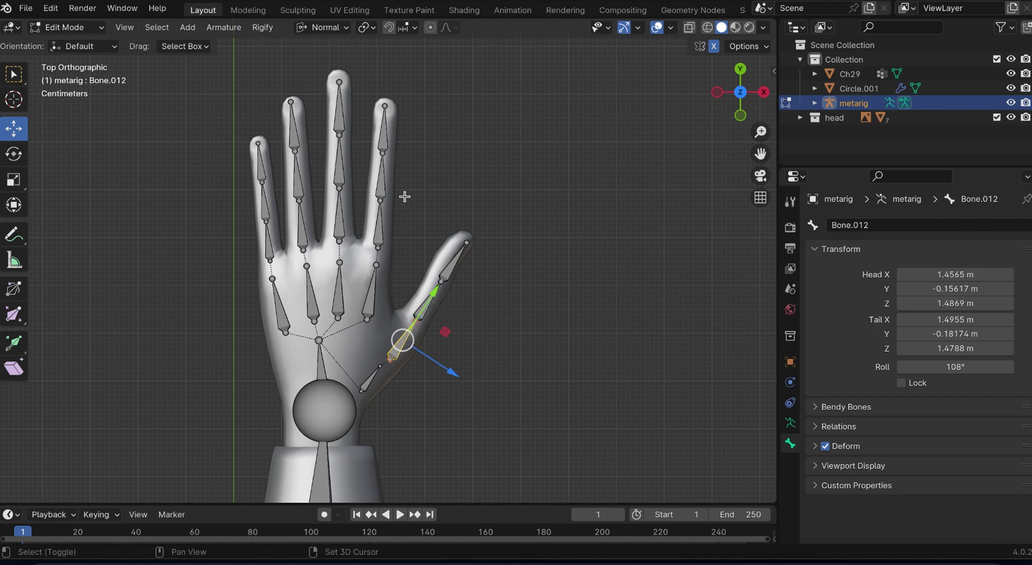
shift+click(380, 223)
shift+click(339, 217)
shift+click(301, 225)
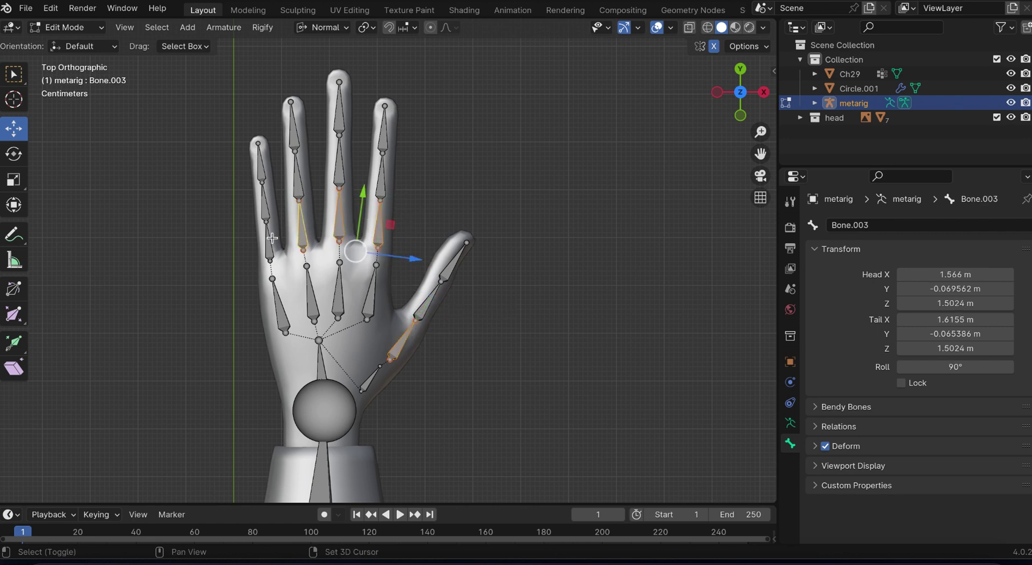
shift+click(271, 240)
key(ctrl+l)
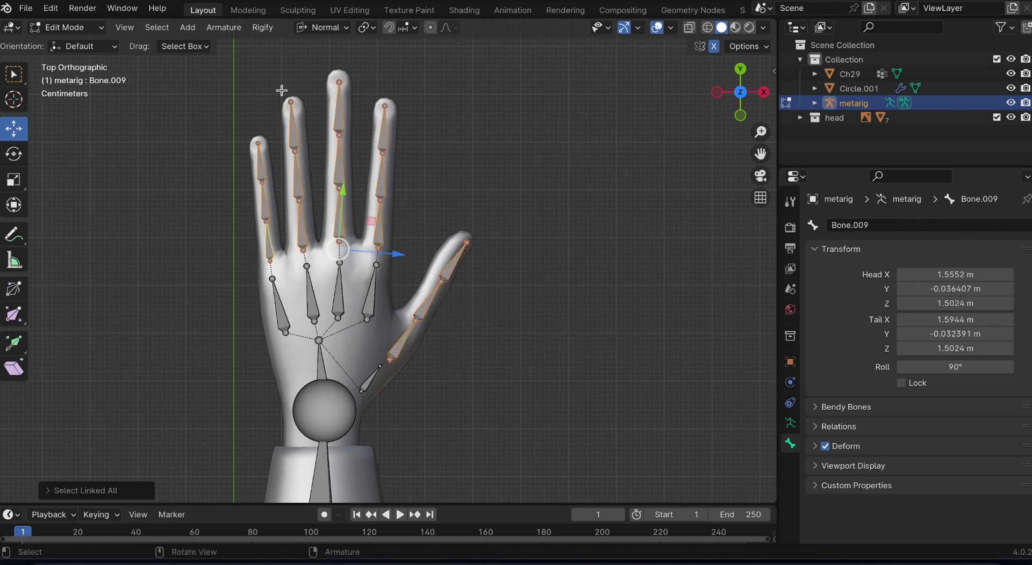
- Auto-name the selected finger and thumb bones with the .L suffix and check the thumb's name
click(235, 31)
mouse_move(239, 267)
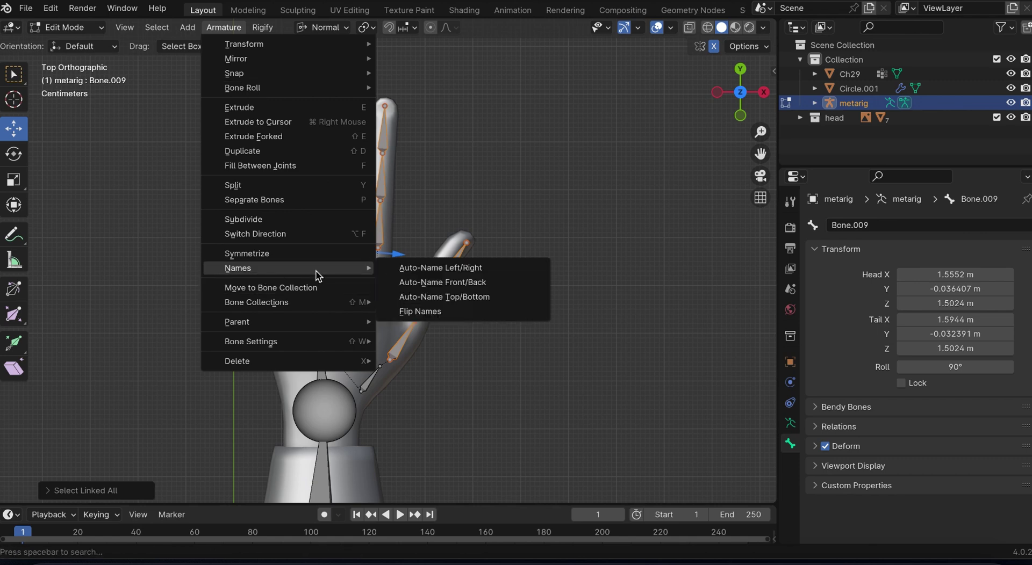
click(464, 271)
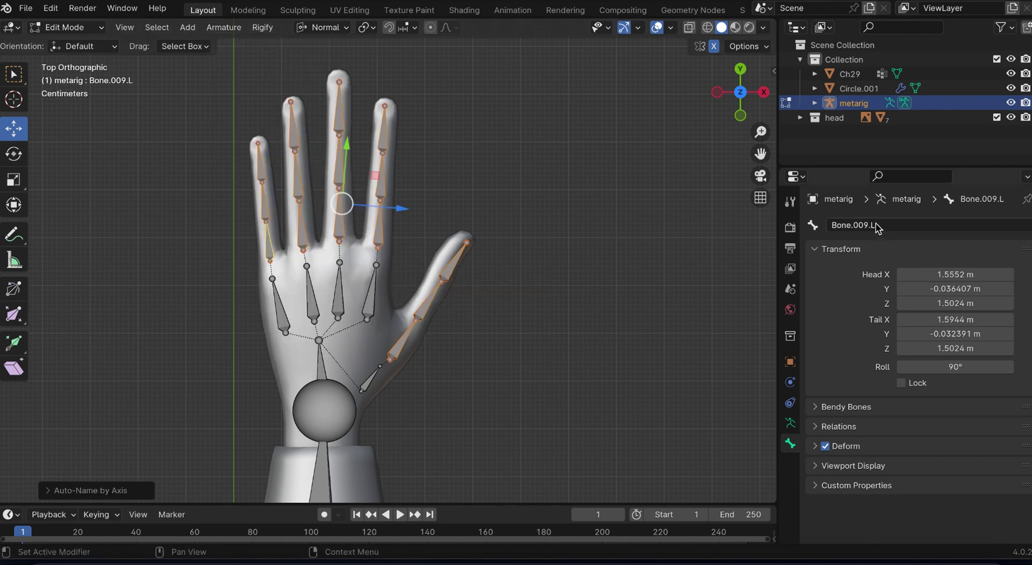
click(450, 260)
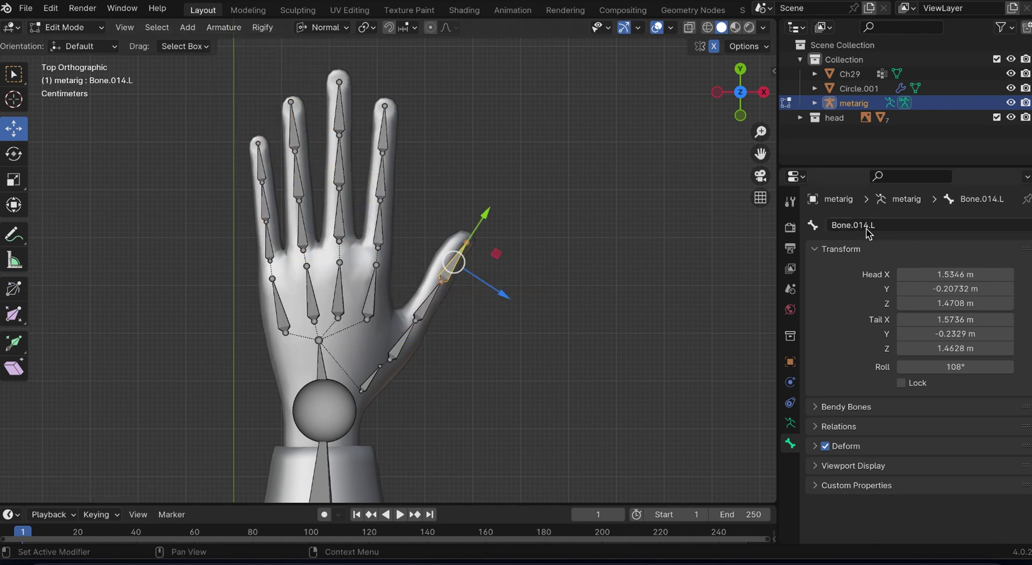
key(ctrl+z)
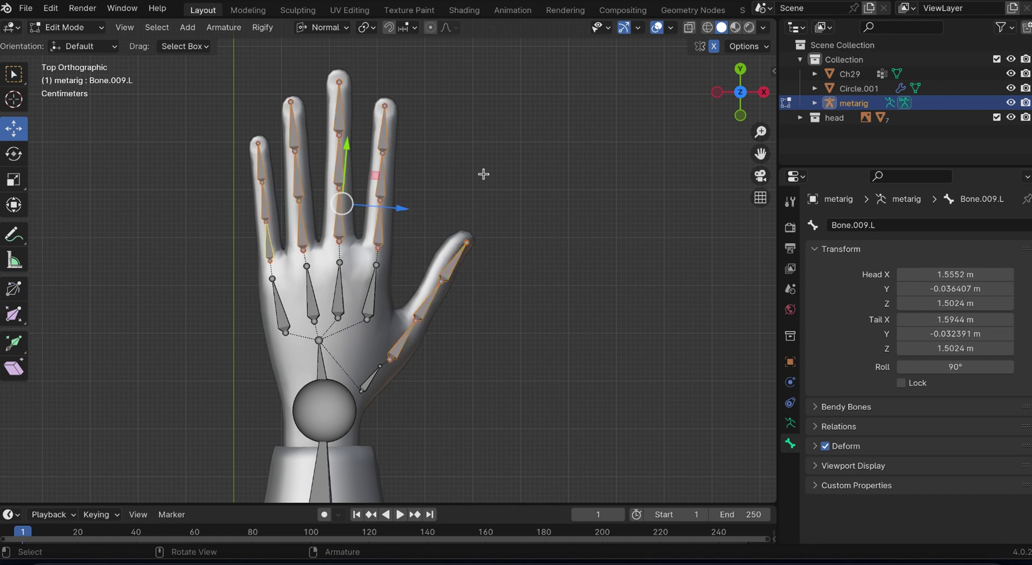
click(223, 27)
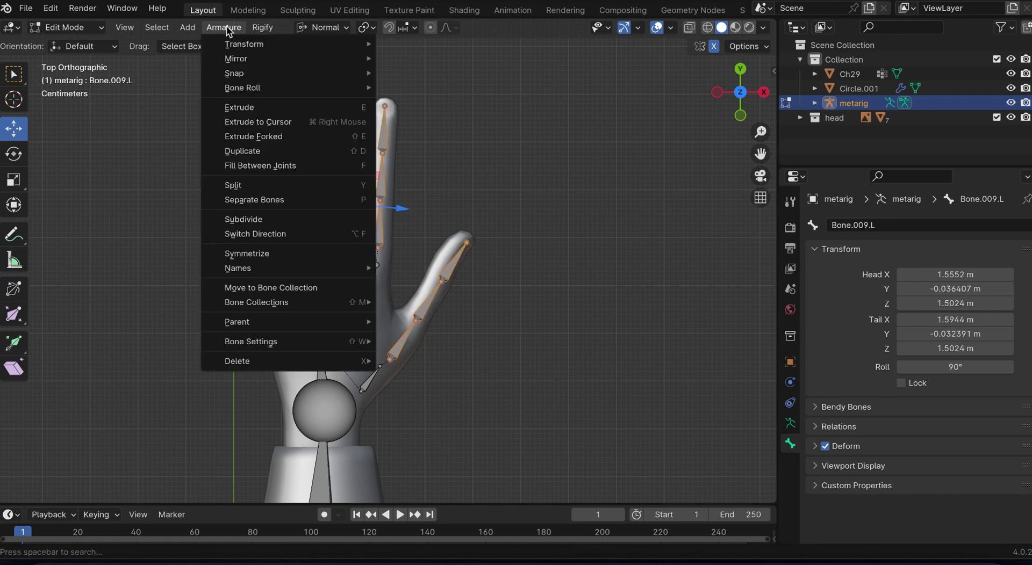
- Symmetrize the metarig so the left-hand finger bones get .R copies on the right hand
click(259, 252)
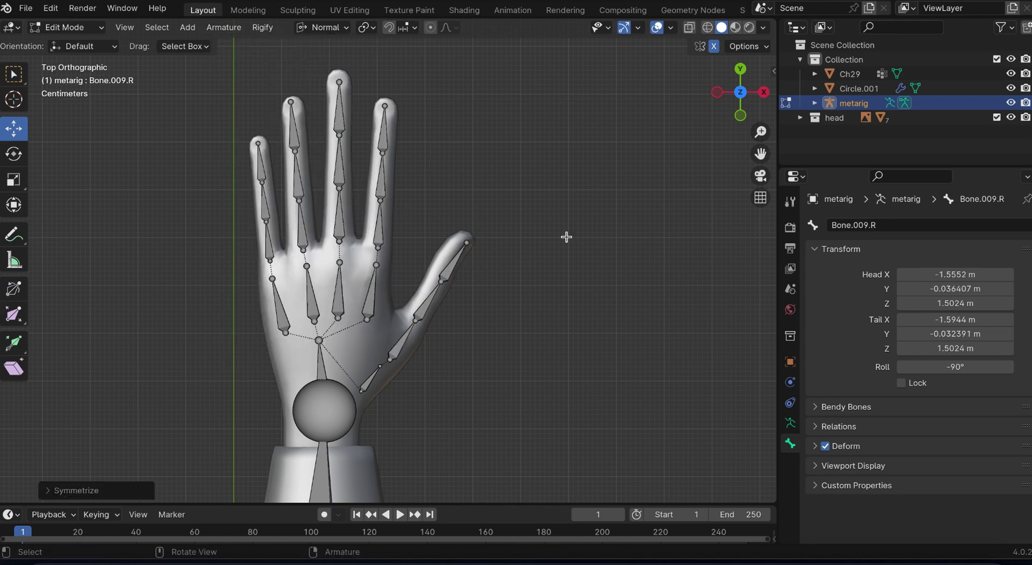
mouse_move(761, 134)
mouse_down()
mouse_move(760, 81)
mouse_move(760, 177)
mouse_up()
shift+middle_drag(600, 270, 638, 83)
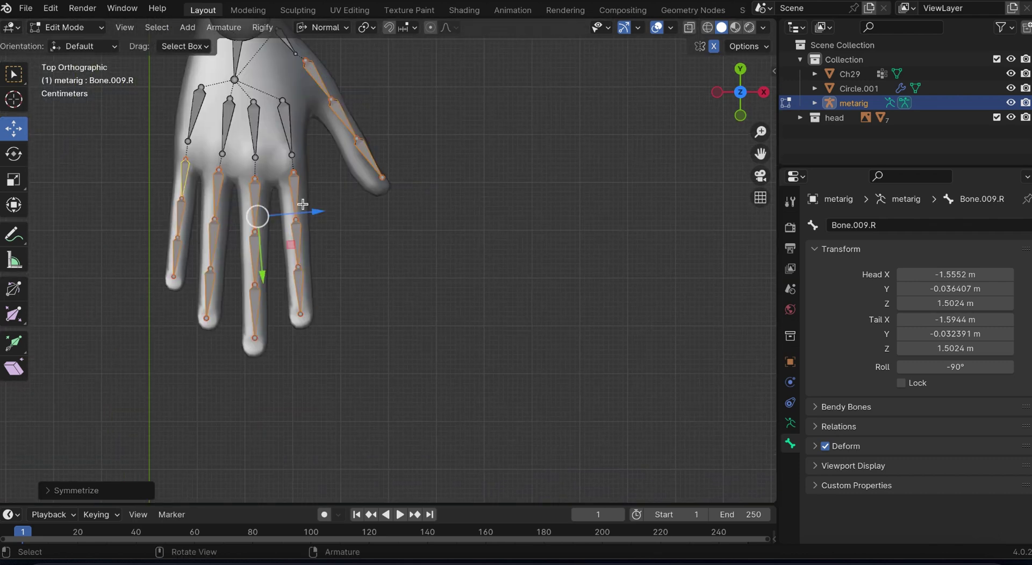
mouse_move(740, 92)
mouse_down()
mouse_move(720, 116)
mouse_move(744, 79)
mouse_up()
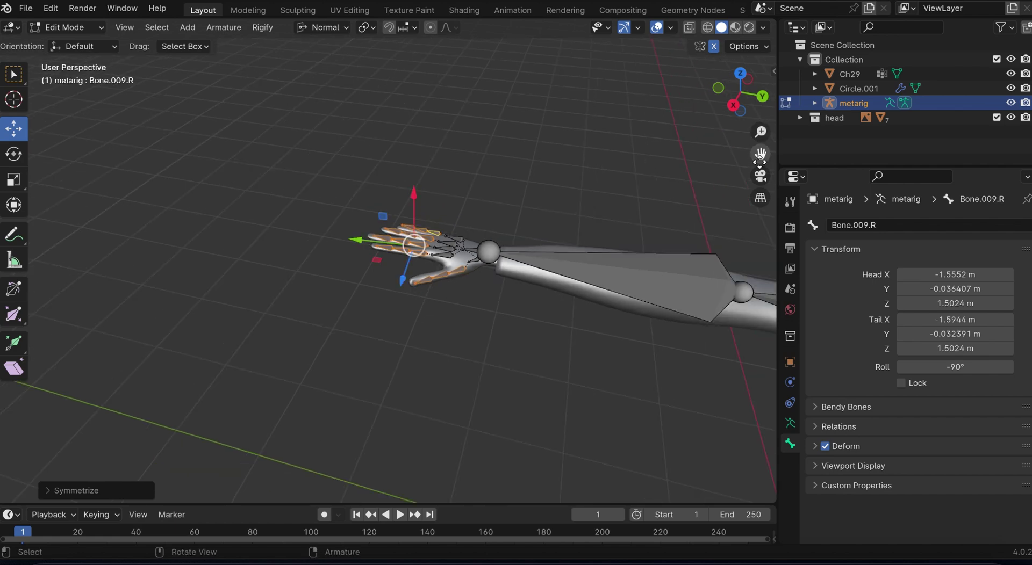
- Scale and move the linked right thumb bone chain until it fits inside the mesh thumb
click(744, 79)
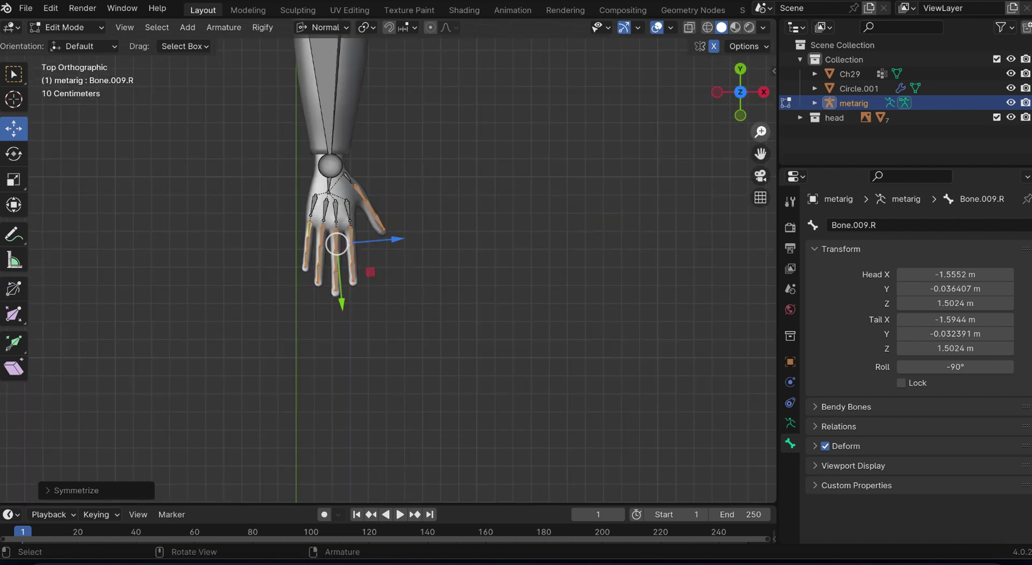
drag(760, 132, 761, 115)
mouse_move(760, 154)
mouse_down()
mouse_move(741, 134)
mouse_move(760, 116)
mouse_move(543, 206)
mouse_up()
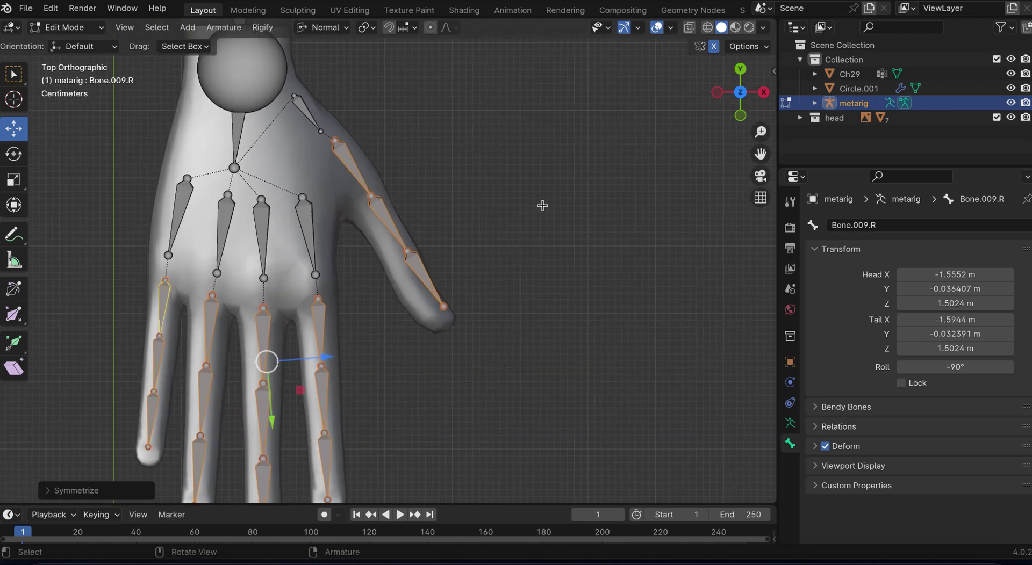
click(382, 218)
key(ctrl+l)
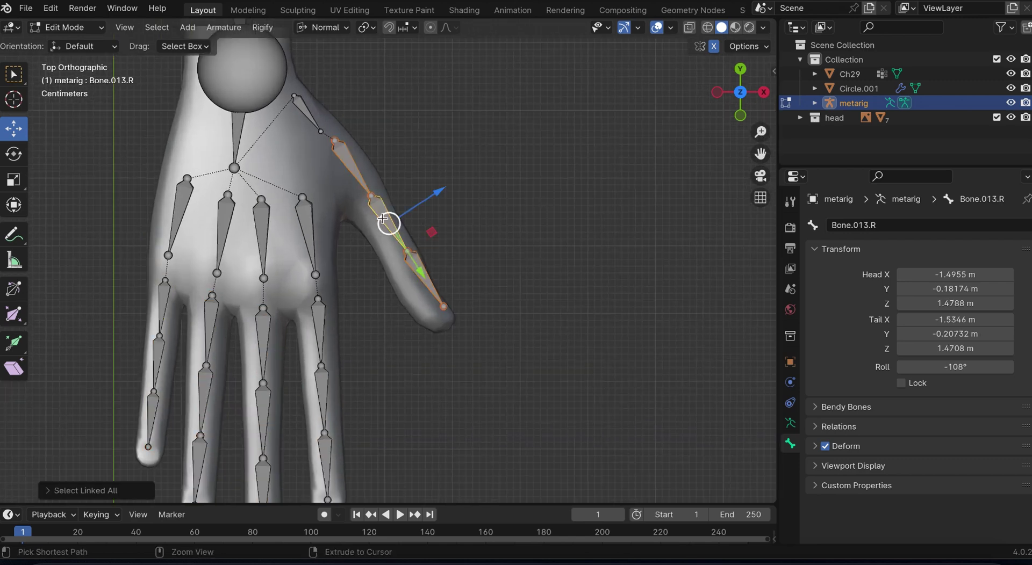
key(s)
click(505, 280)
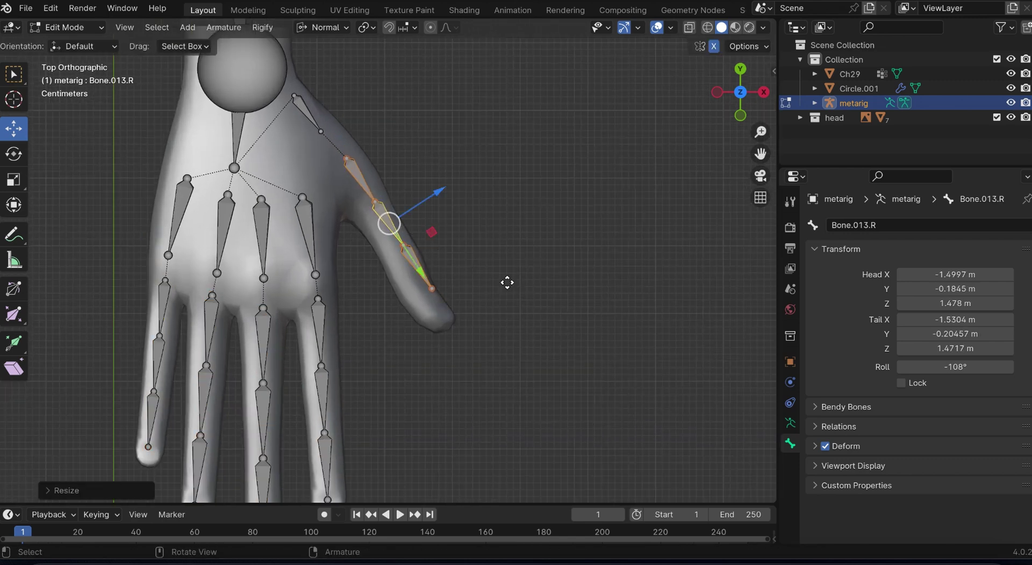
key(g)
click(596, 328)
key(s)
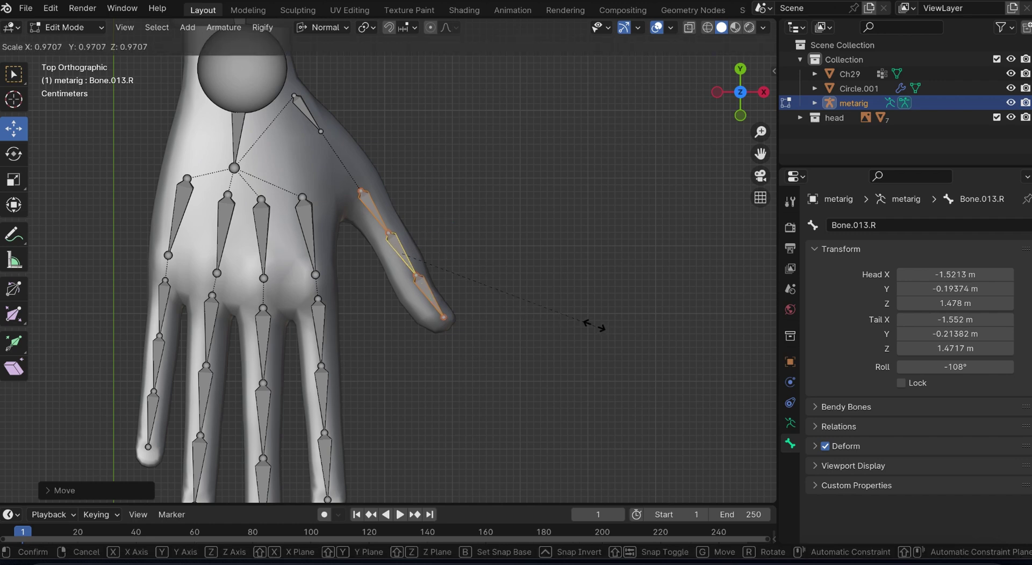
click(582, 322)
key(g)
click(581, 325)
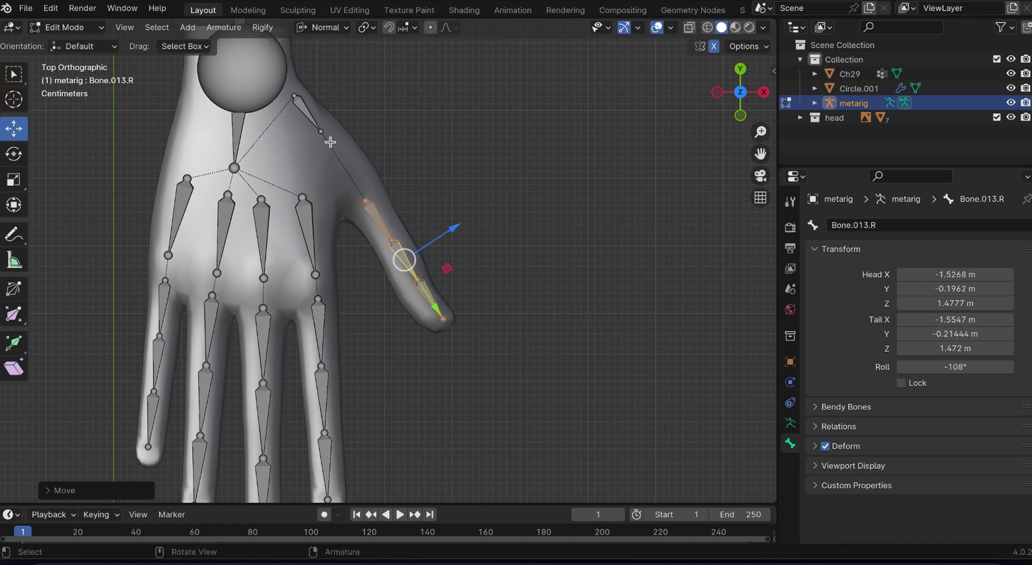
- Move and rotate palm bone hand.R.005 so it leads into the thumb base
click(306, 114)
key(g)
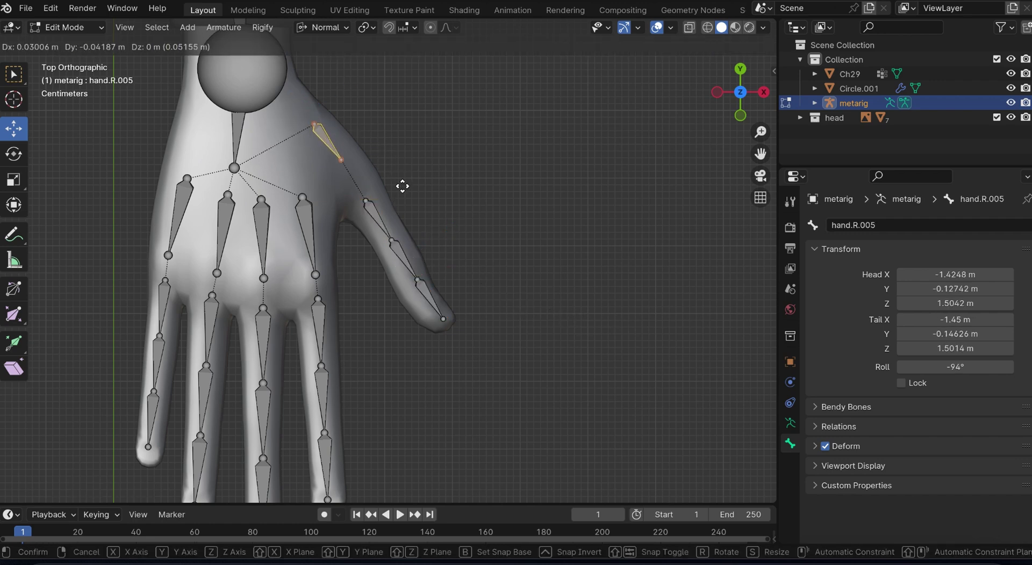
click(405, 195)
key(r)
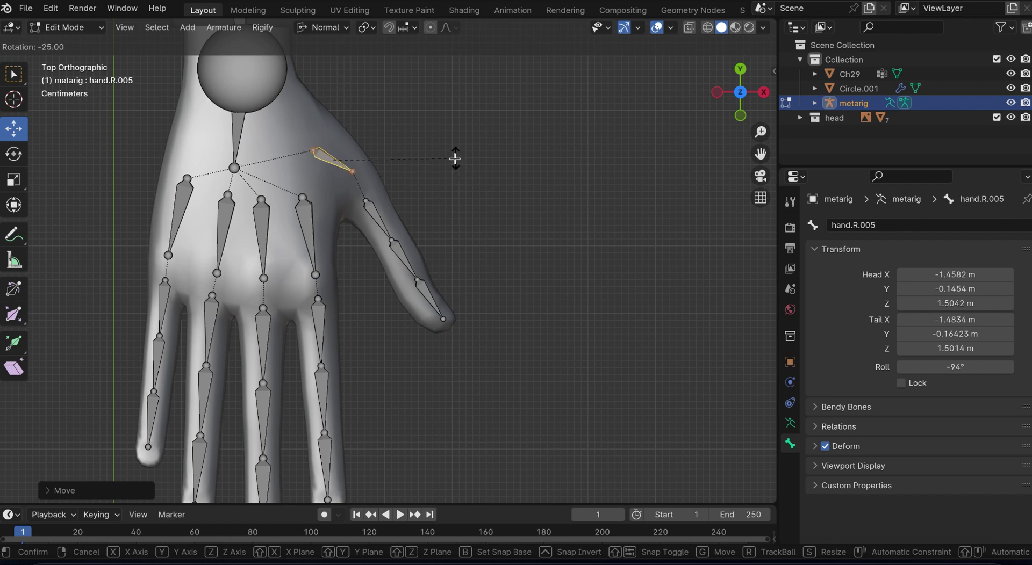
click(455, 159)
key(g)
click(446, 161)
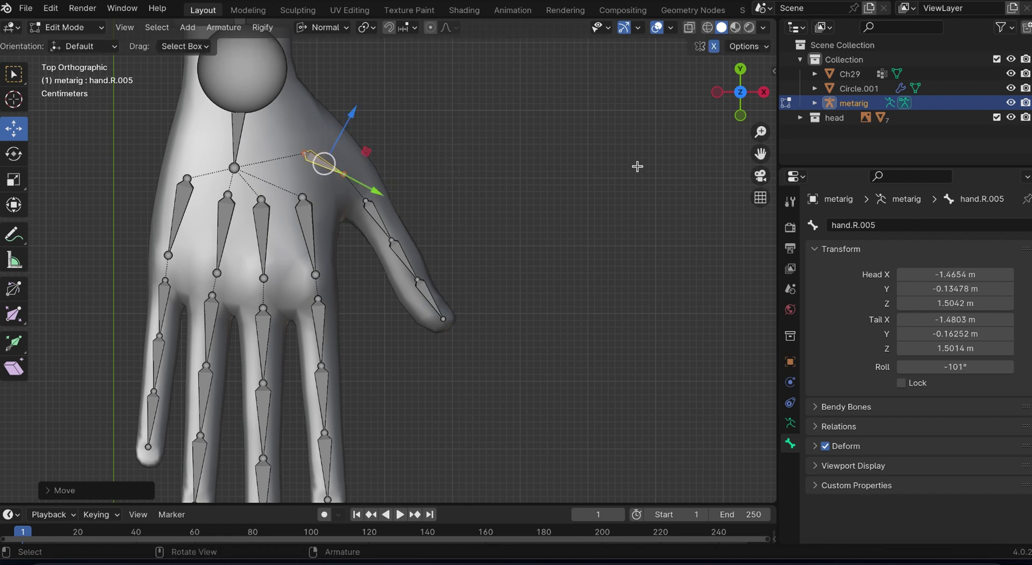
mouse_move(637, 167)
middle_down()
mouse_move(698, 134)
mouse_move(672, 118)
mouse_move(765, 79)
middle_up()
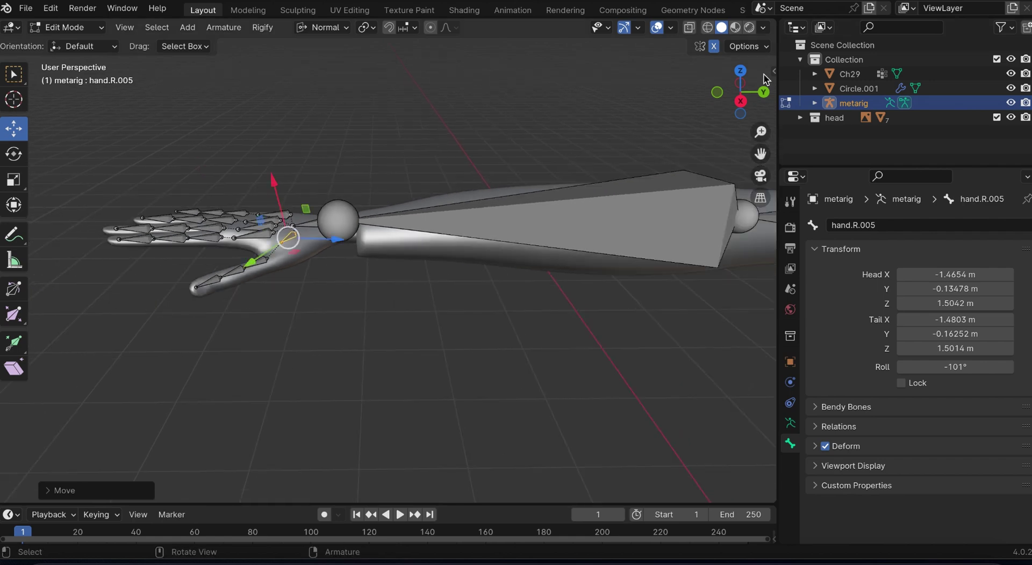
- Return to Object Mode and hide the eye circle object to reveal the eyeballs
scroll(387, 261, down, 3)
scroll(388, 261, down, 3)
scroll(388, 261, down, 1)
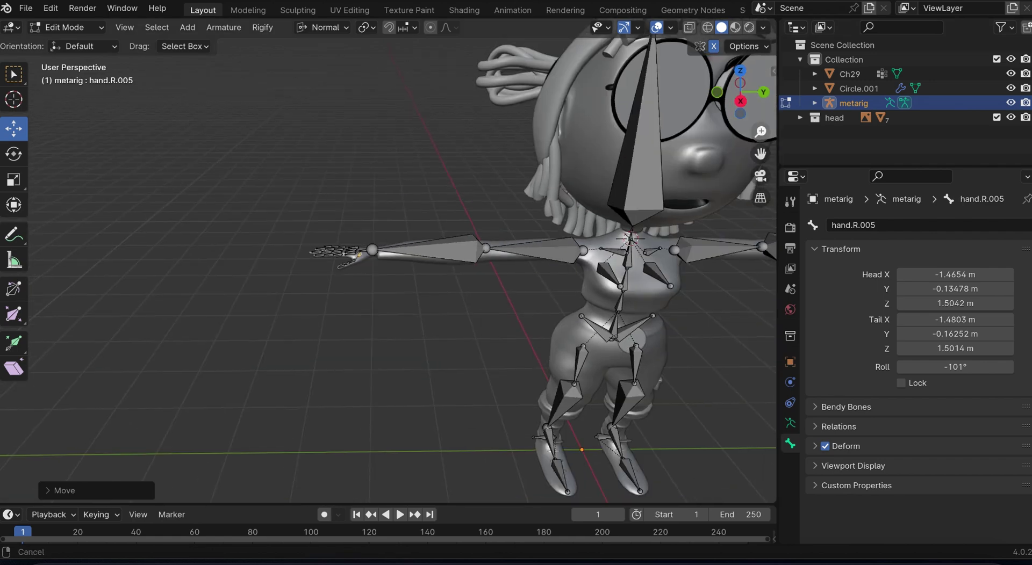
drag(760, 153, 524, 110)
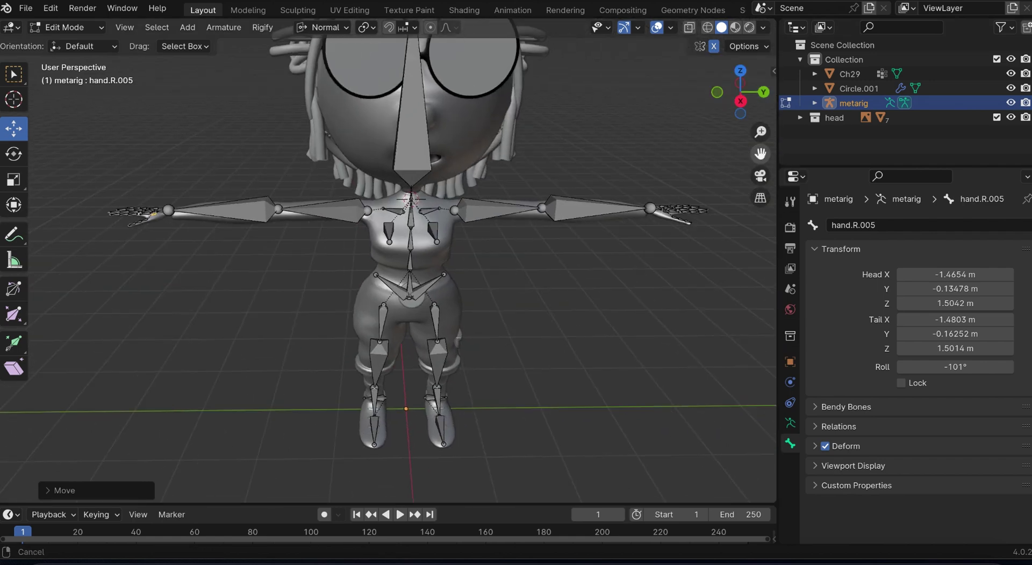
scroll(410, 134, down, 2)
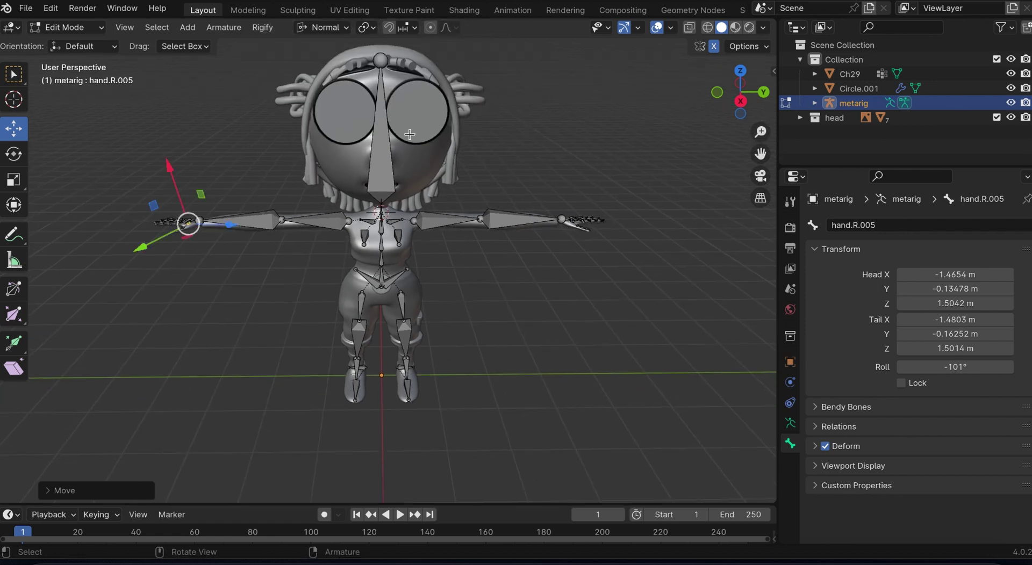
click(102, 33)
click(80, 43)
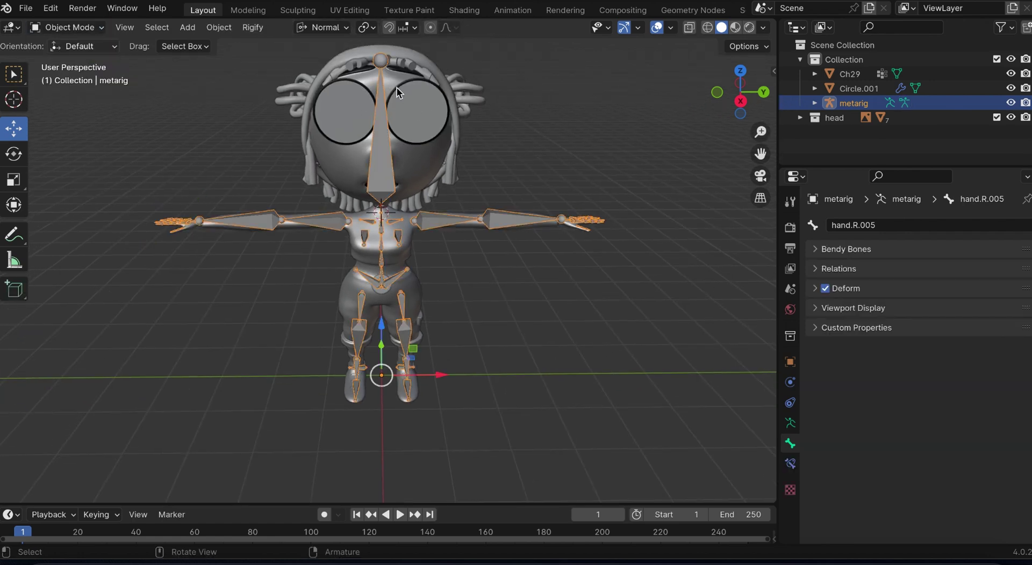
click(432, 113)
key(h)
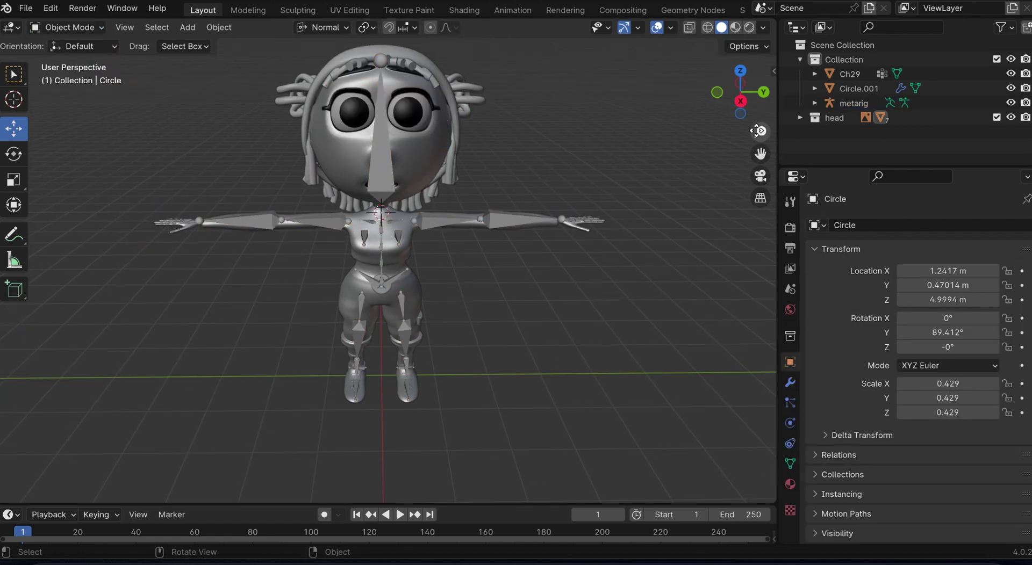
- Apply the Mirror modifier on the eyeball sphere object
drag(758, 130, 759, 155)
click(426, 127)
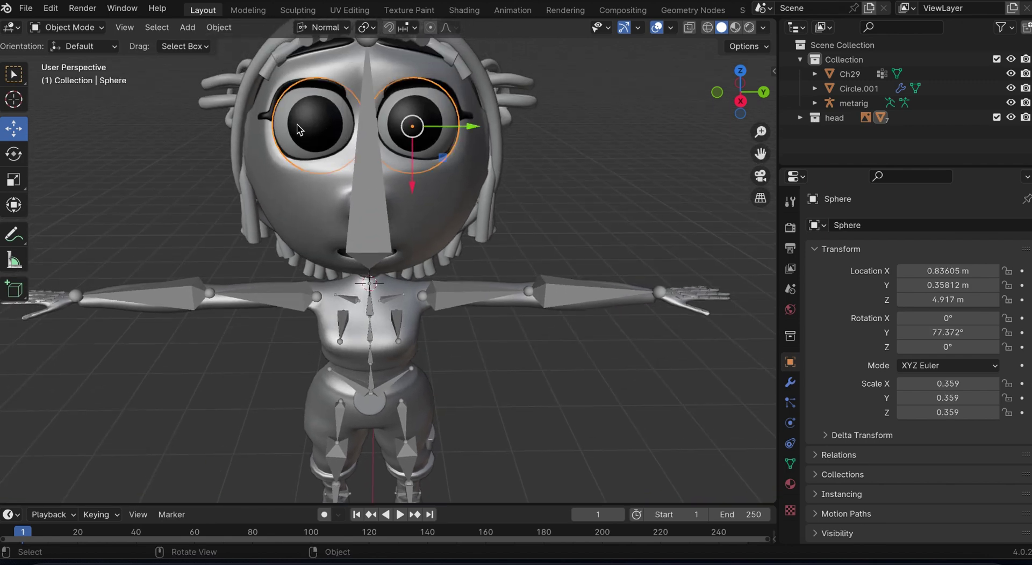
key(Tab)
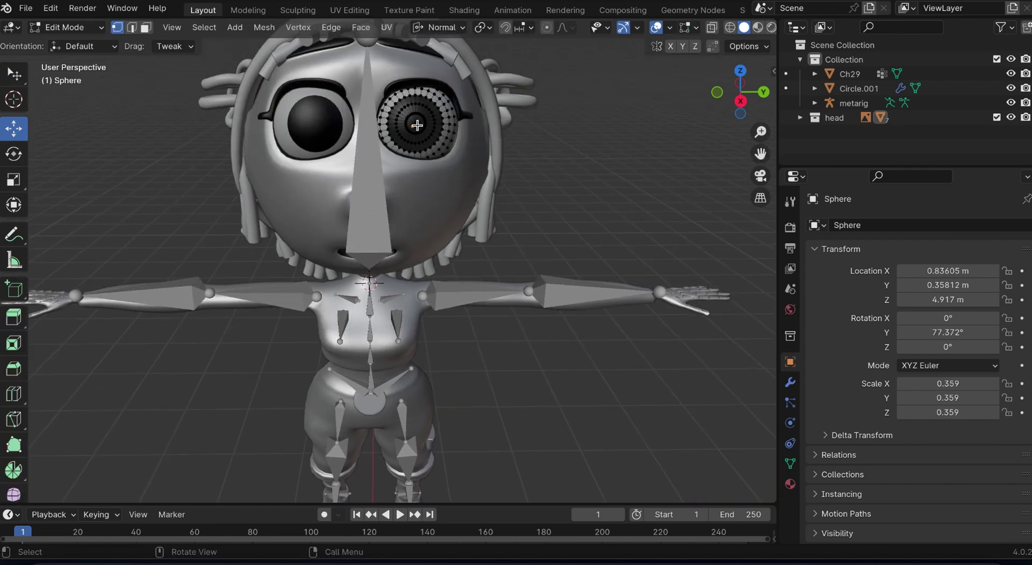
key(Tab)
click(790, 382)
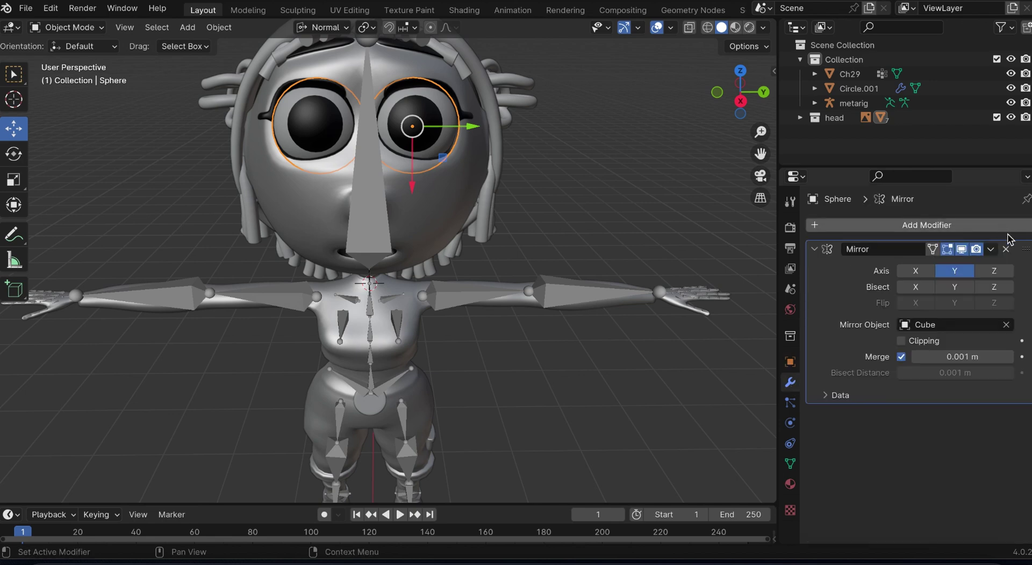
click(990, 249)
click(919, 266)
- Separate one eyeball into its own object, set its origin to geometry, and save one love.blend
key(Tab)
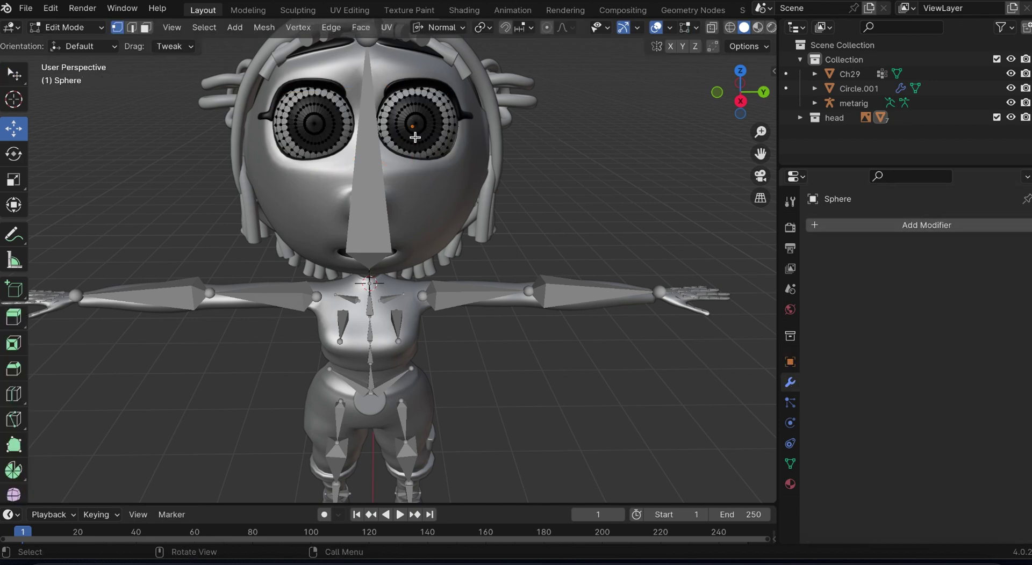
click(425, 120)
key(ctrl+l)
key(p)
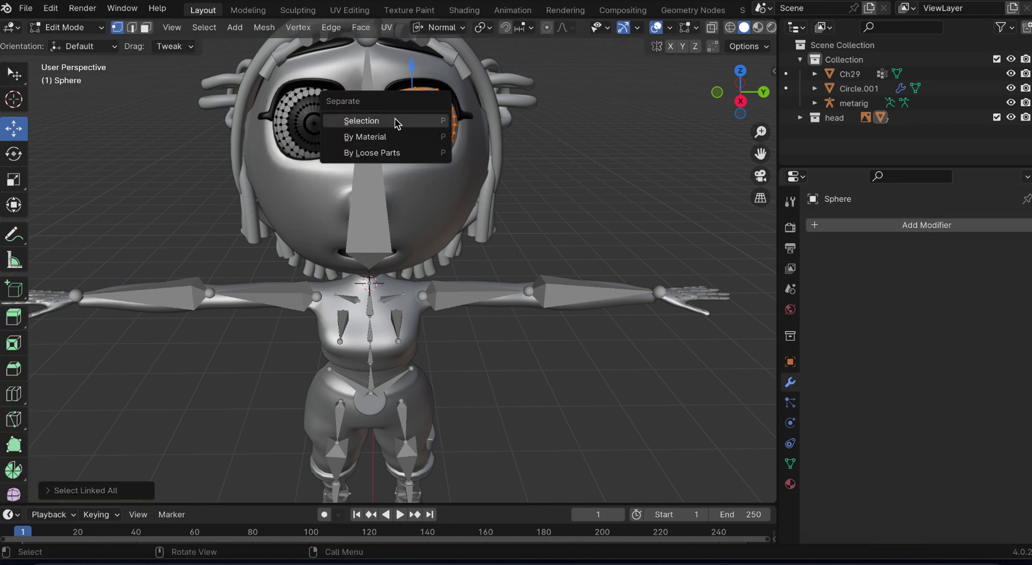
click(395, 122)
key(Tab)
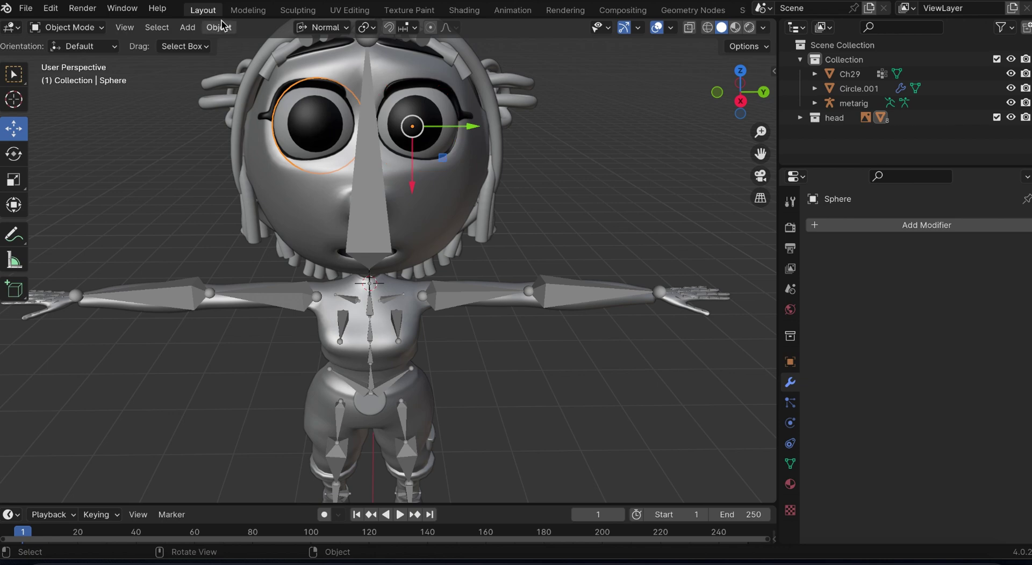
click(220, 27)
mouse_move(243, 59)
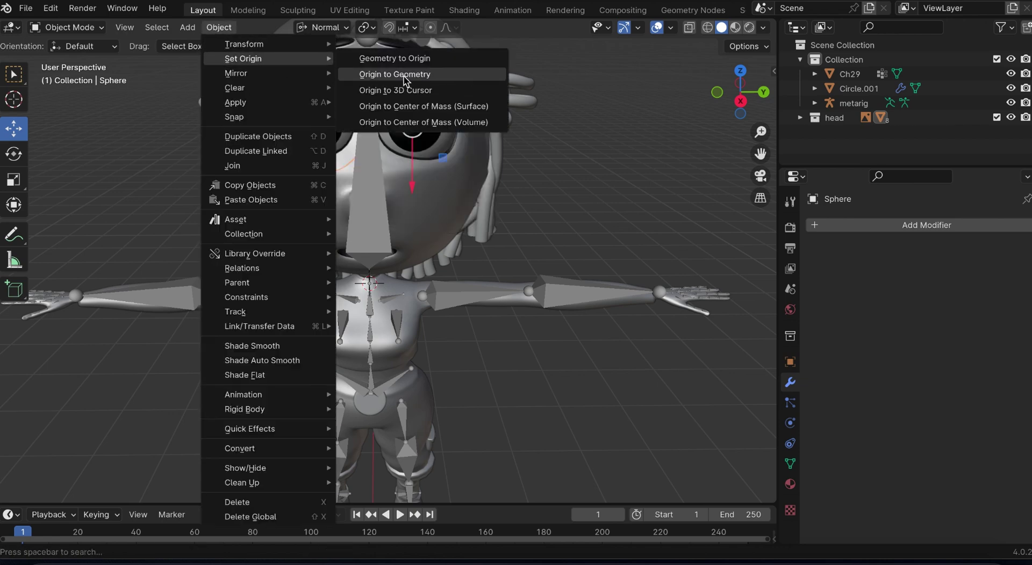
click(405, 75)
key(ctrl+s)
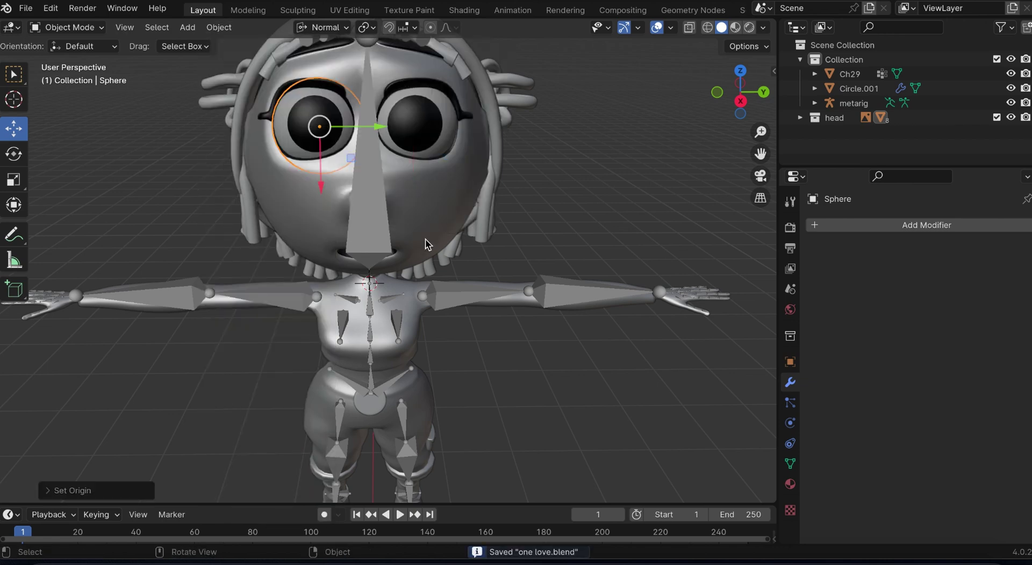
- Snap the 3D cursor to the eyeball object Sphere.001
click(414, 118)
click(400, 337)
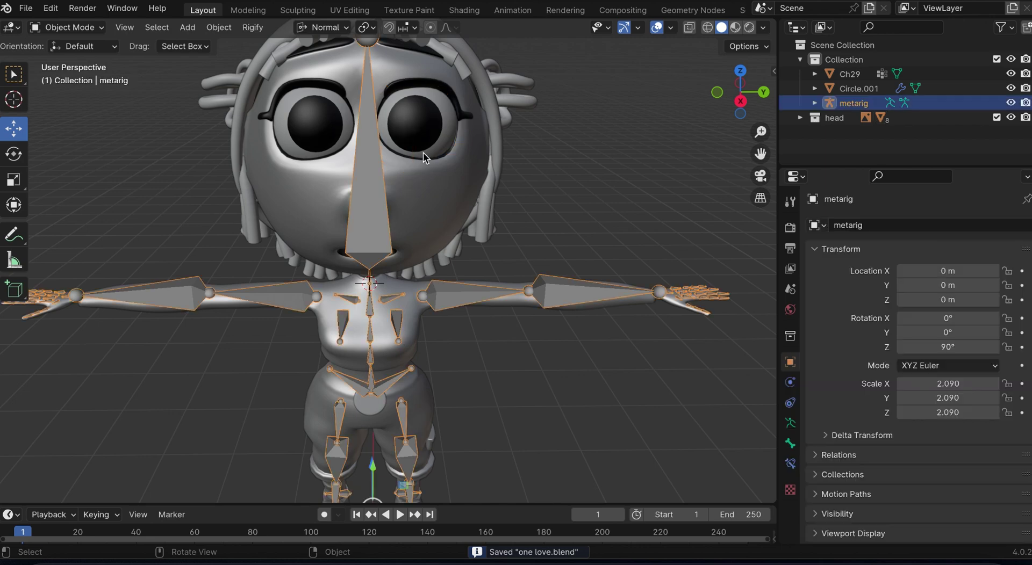
click(428, 133)
key(shift+s)
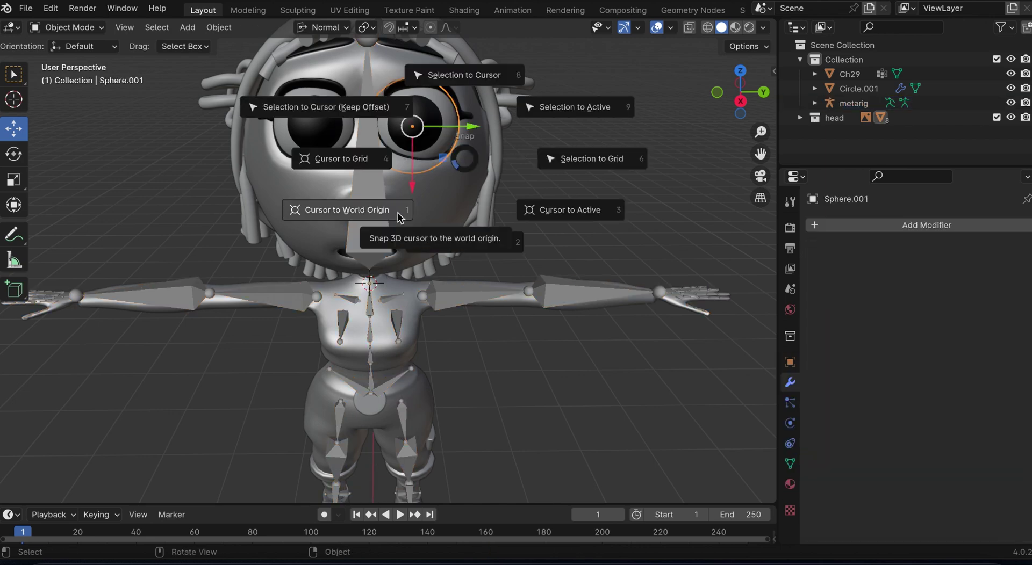
click(449, 245)
- In the metarig's Edit Mode, duplicate the breast bones straight up along Z to the face
click(396, 330)
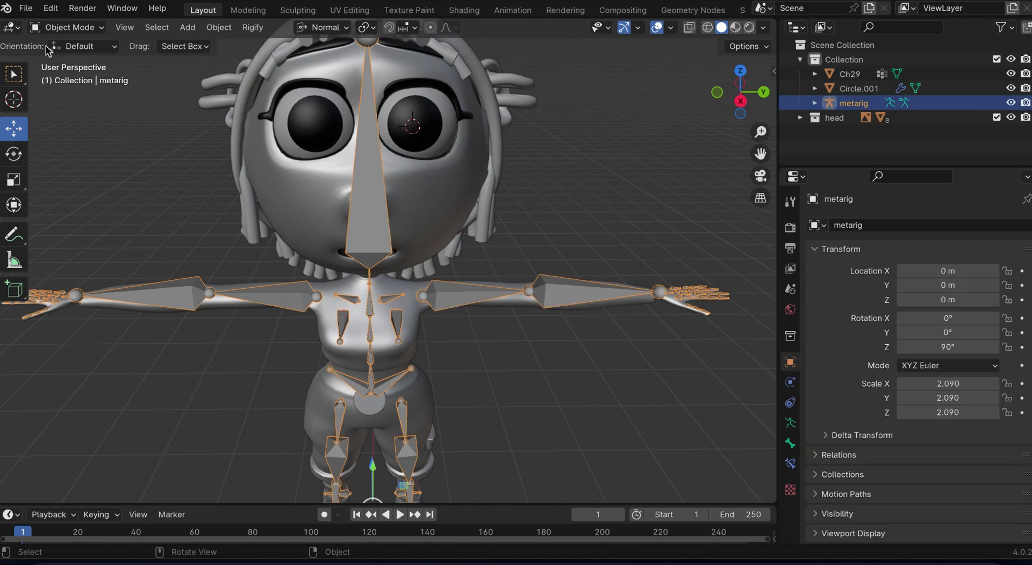
click(84, 26)
click(83, 79)
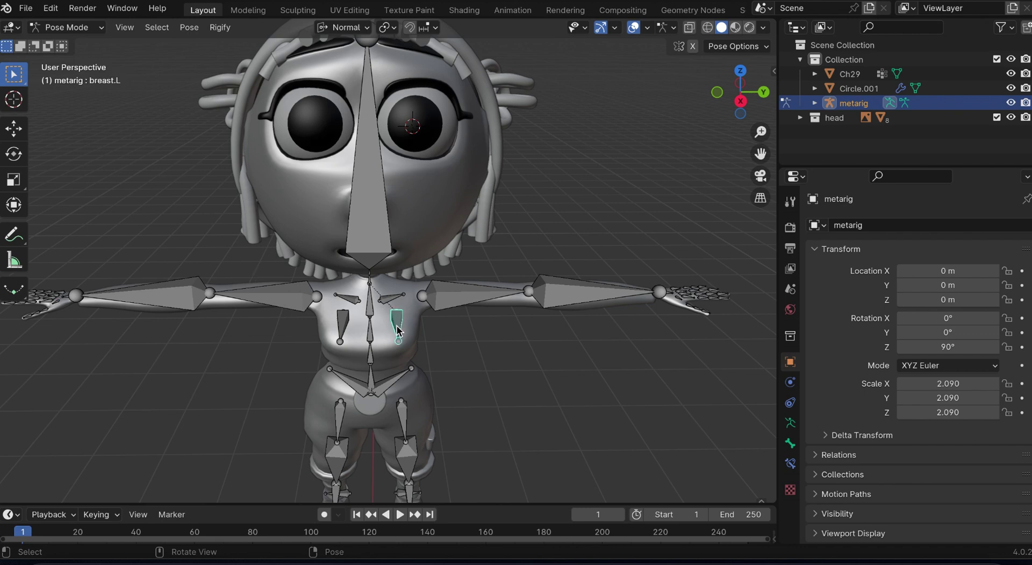
click(96, 28)
click(69, 59)
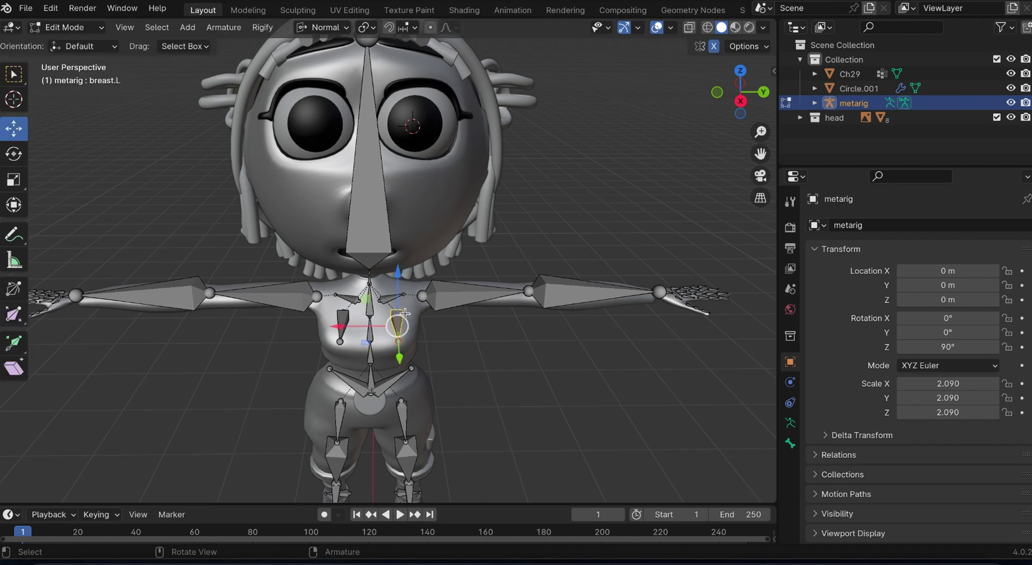
key(shift+d)
key(z)
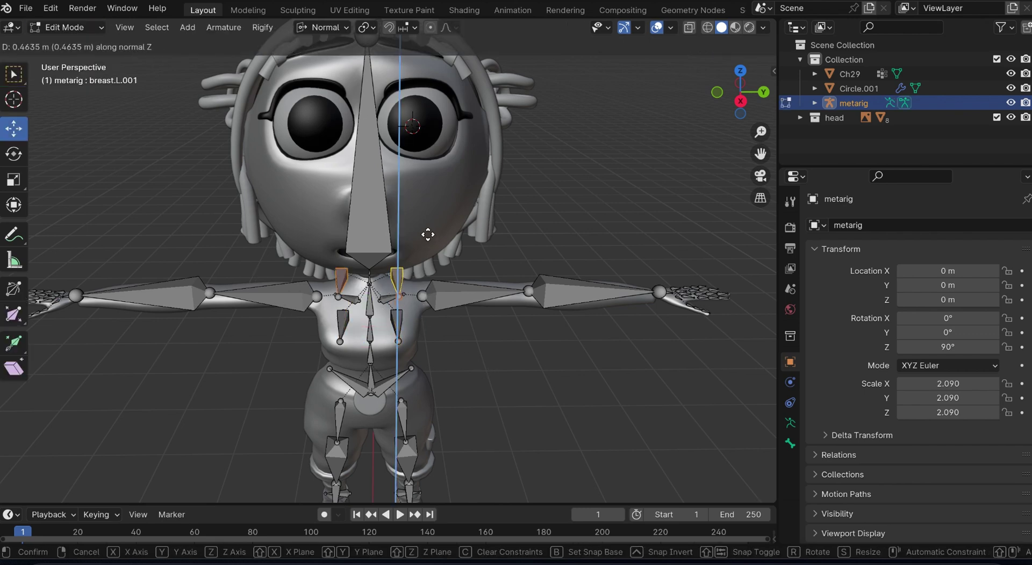
click(431, 211)
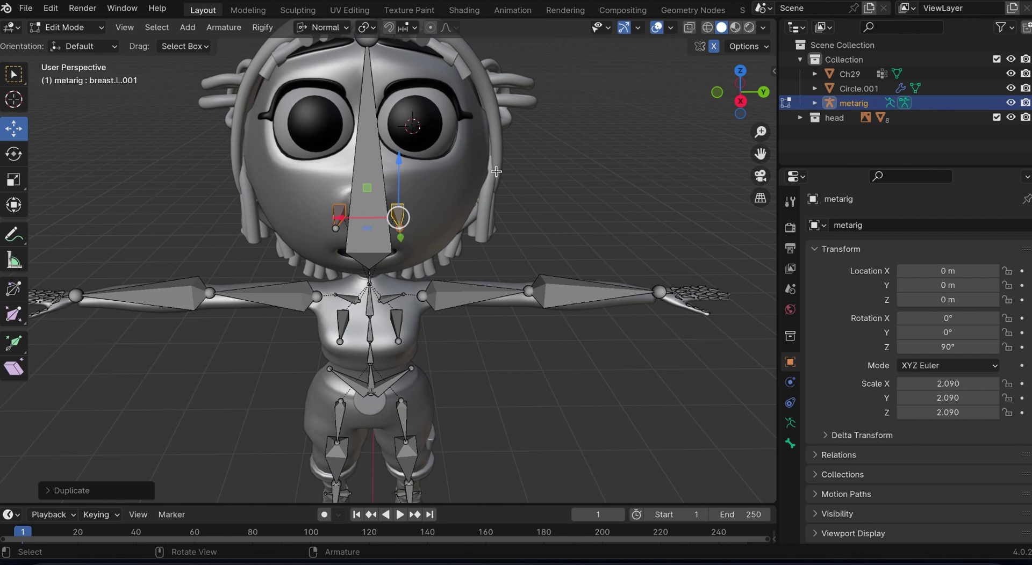
- Snap the cursor to the eye's centre and move the duplicated bones onto the eyes
key(shift+s)
click(470, 258)
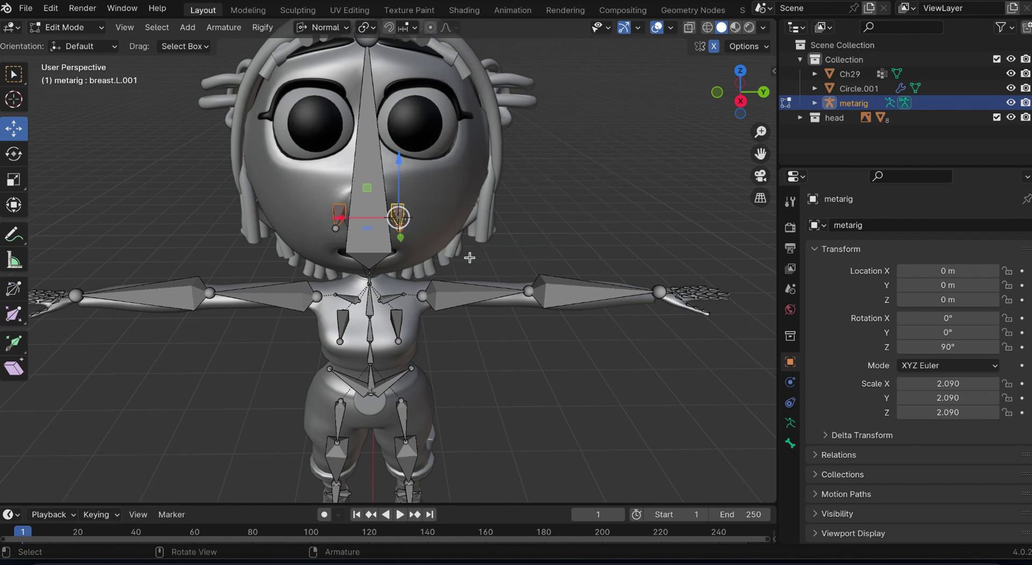
key(Tab)
click(433, 128)
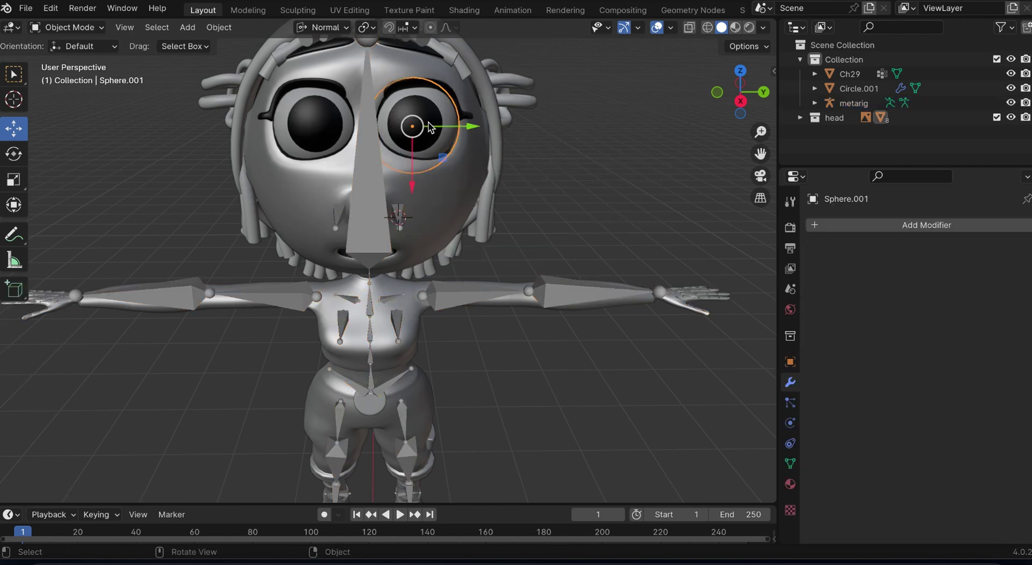
key(shift+s)
click(418, 212)
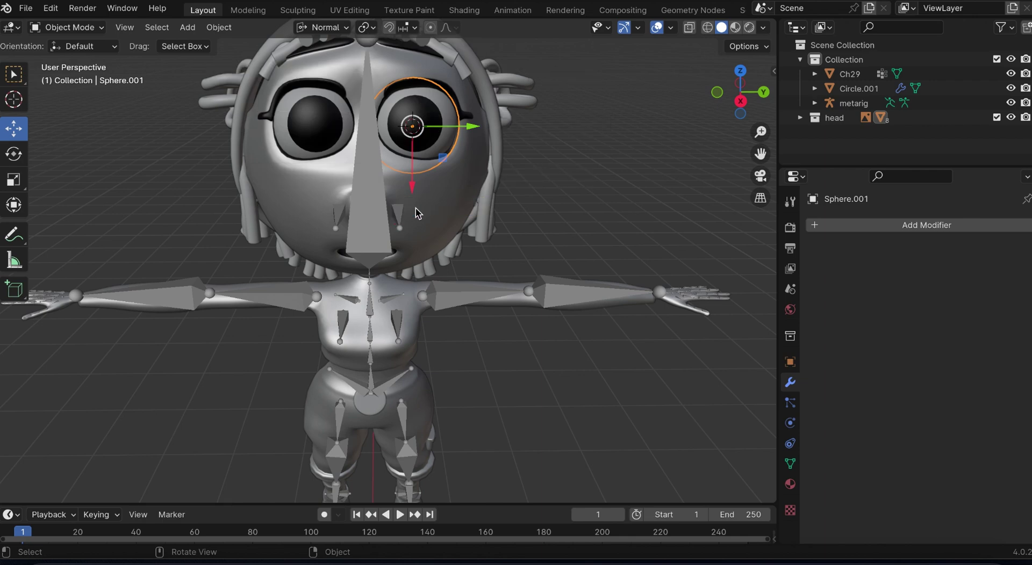
click(398, 331)
key(Tab)
key(shift+d)
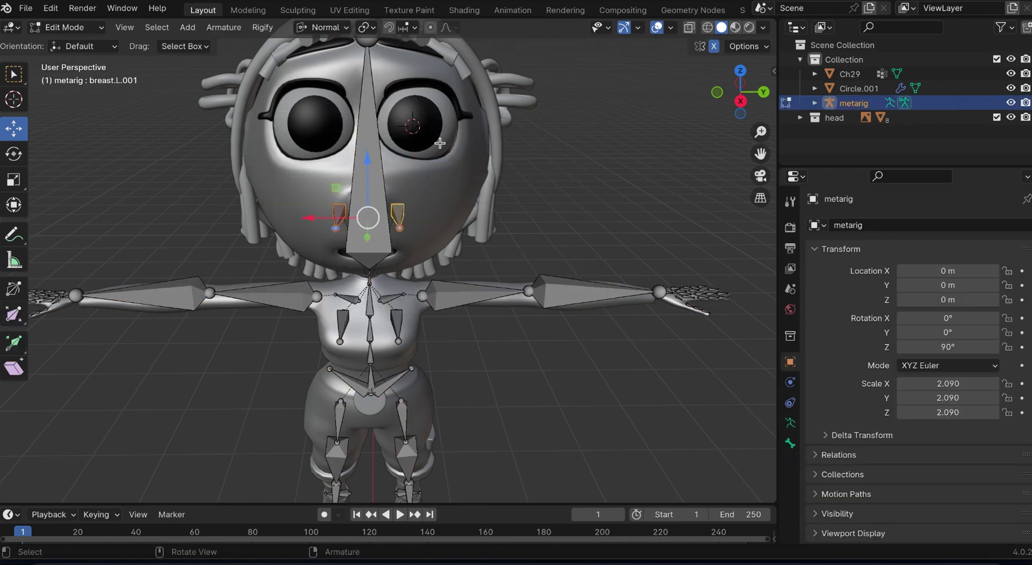
click(440, 143)
key(shift+s)
click(445, 61)
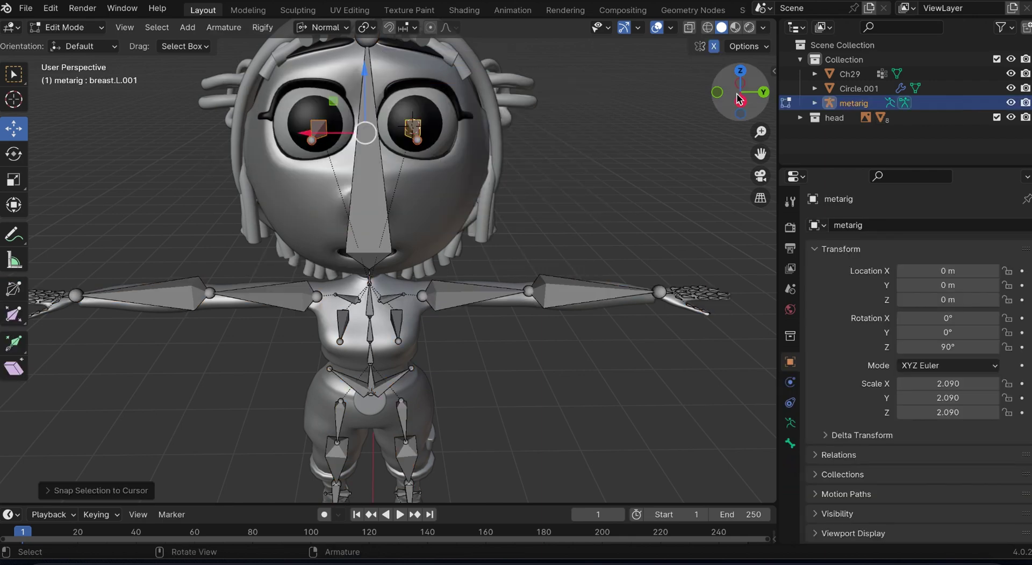
- Parent the eye bones to head bone spine.006 with Keep Offset
mouse_move(738, 98)
mouse_down()
mouse_move(687, 102)
mouse_move(731, 97)
mouse_up()
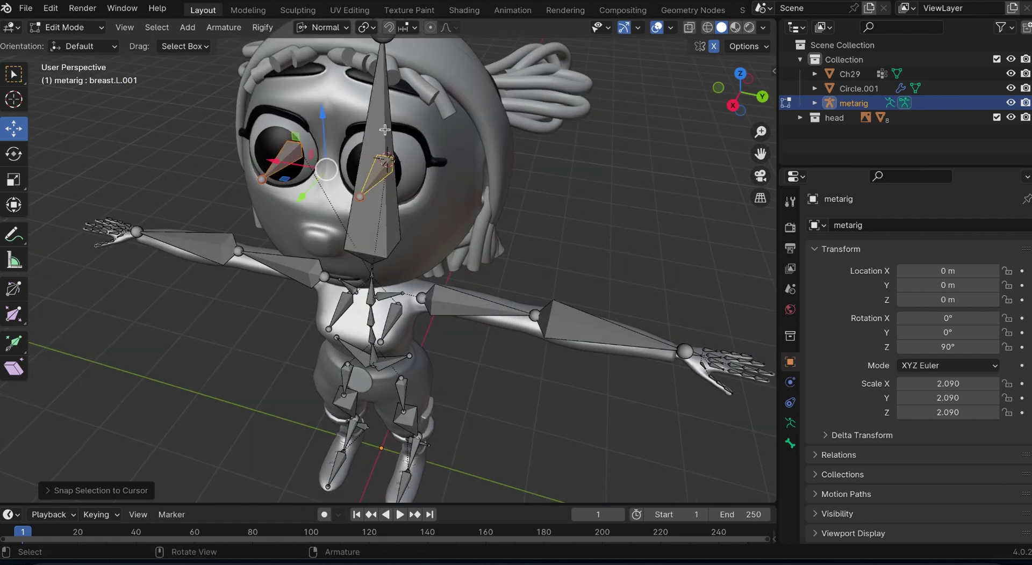
shift+click(378, 125)
key(ctrl+p)
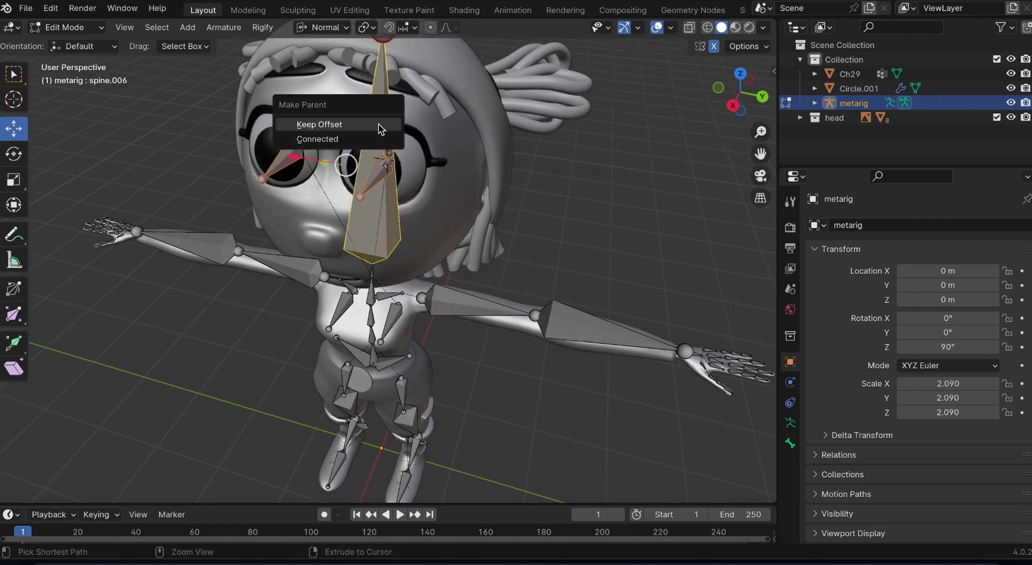
click(364, 125)
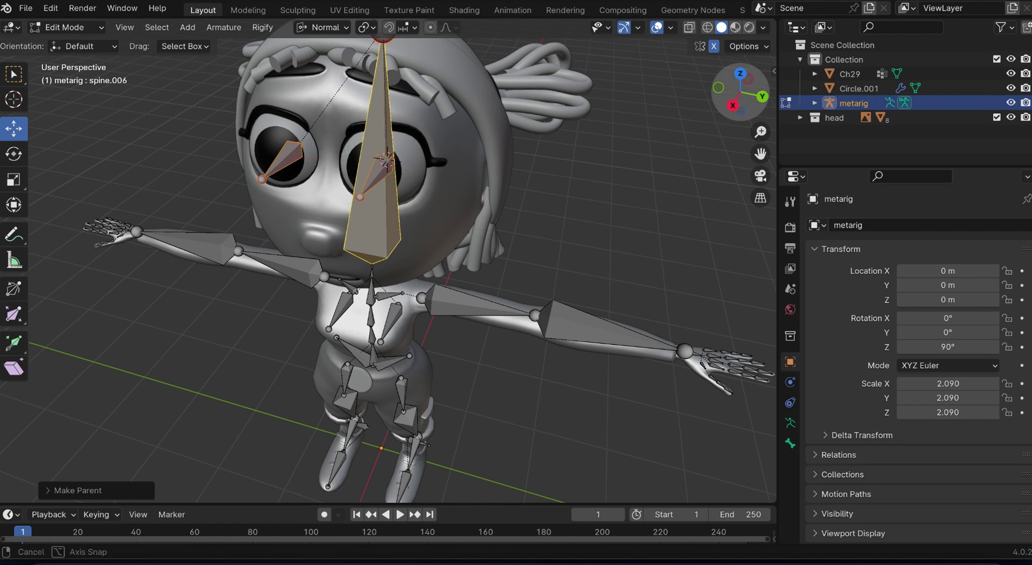
middle_drag(347, 163, 358, 343)
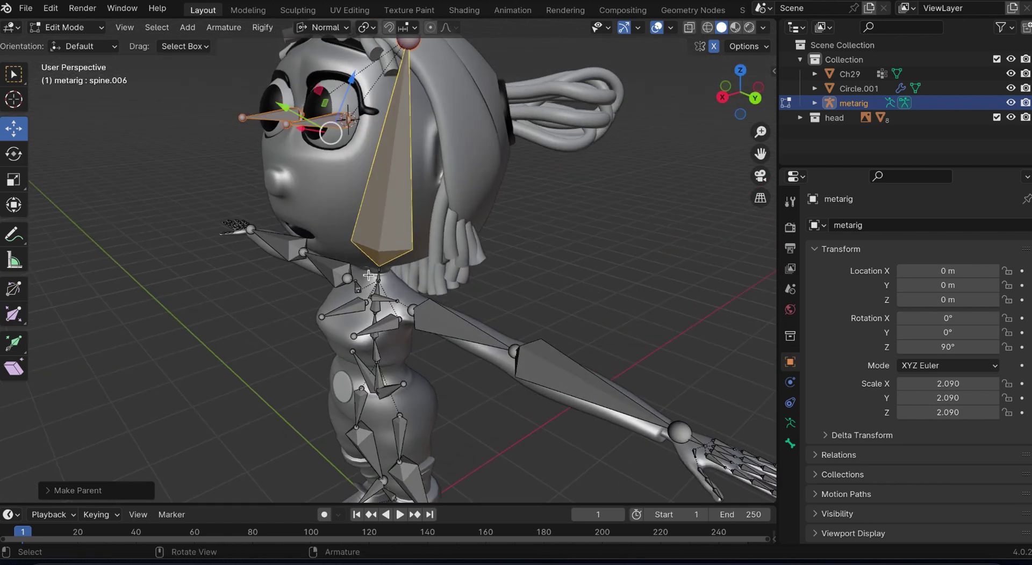
- Extrude eye bone breast.R.001 forward along Y to a target in front of the face
click(306, 118)
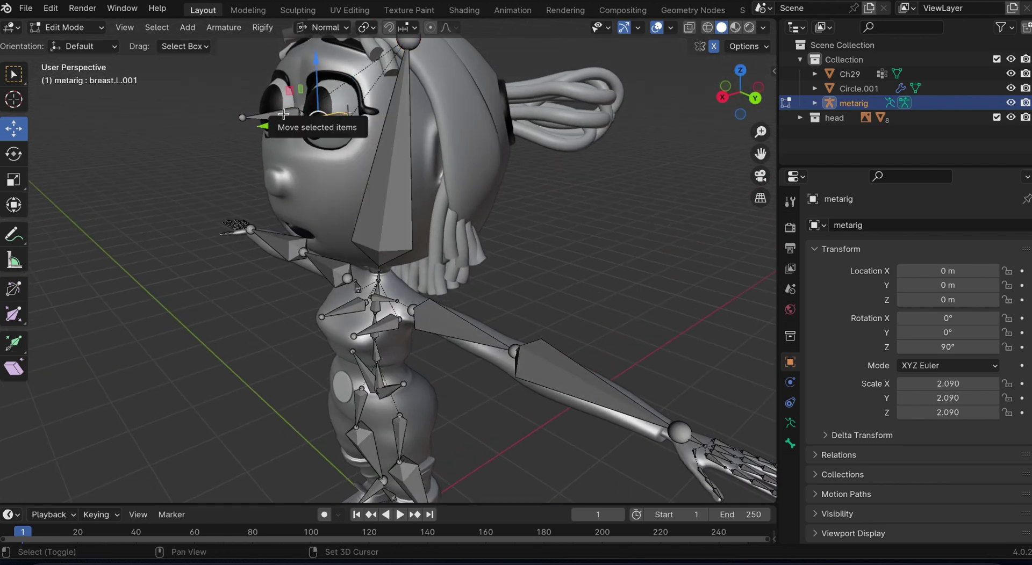
click(292, 117)
click(752, 99)
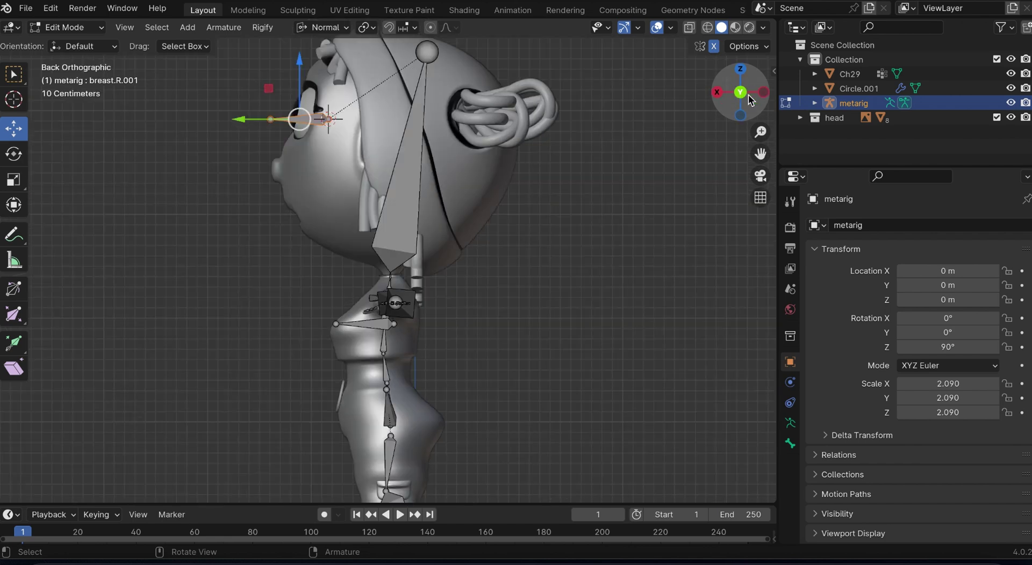
scroll(456, 215, up, 3)
shift+middle_drag(458, 189, 474, 193)
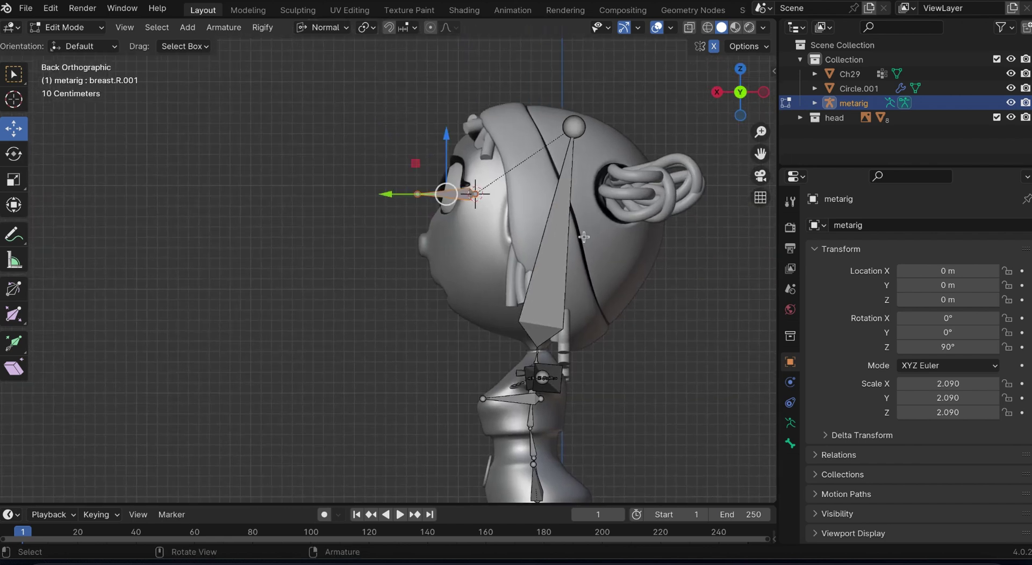
key(e)
key(y)
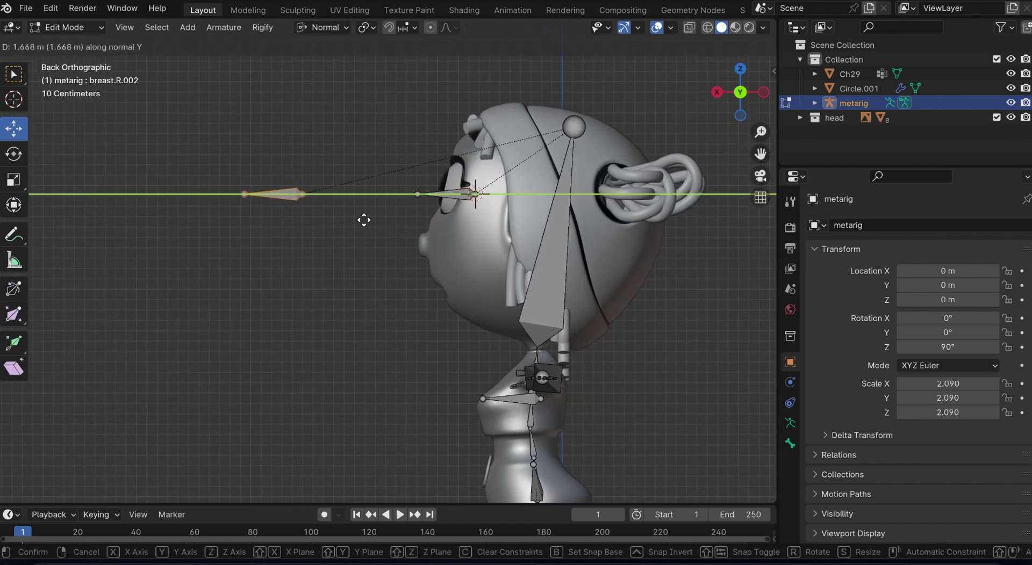
click(235, 192)
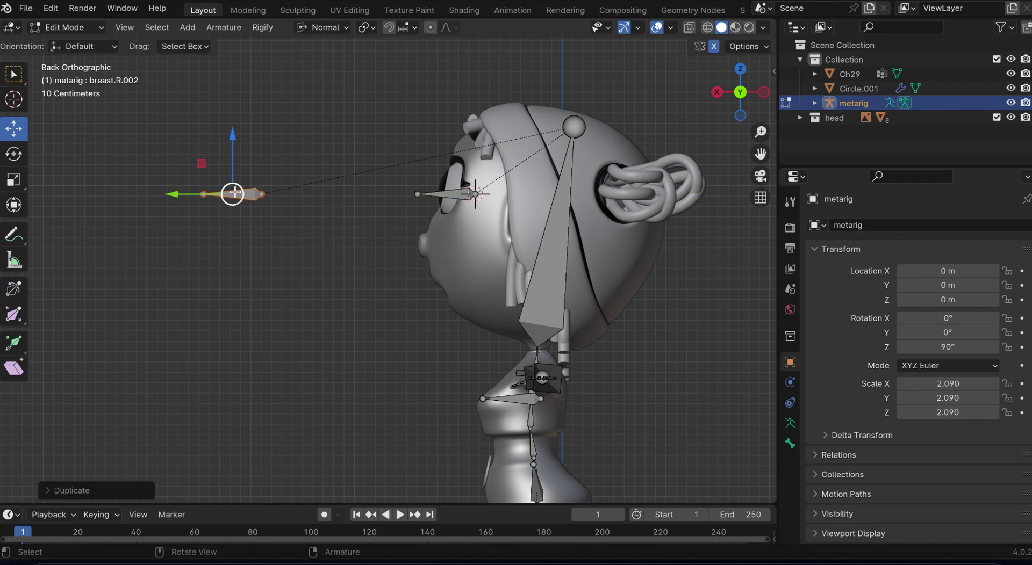
- Place a copy of the head bone in front of the face, rotated upright and scaled down as a small control bone
click(558, 258)
key(g)
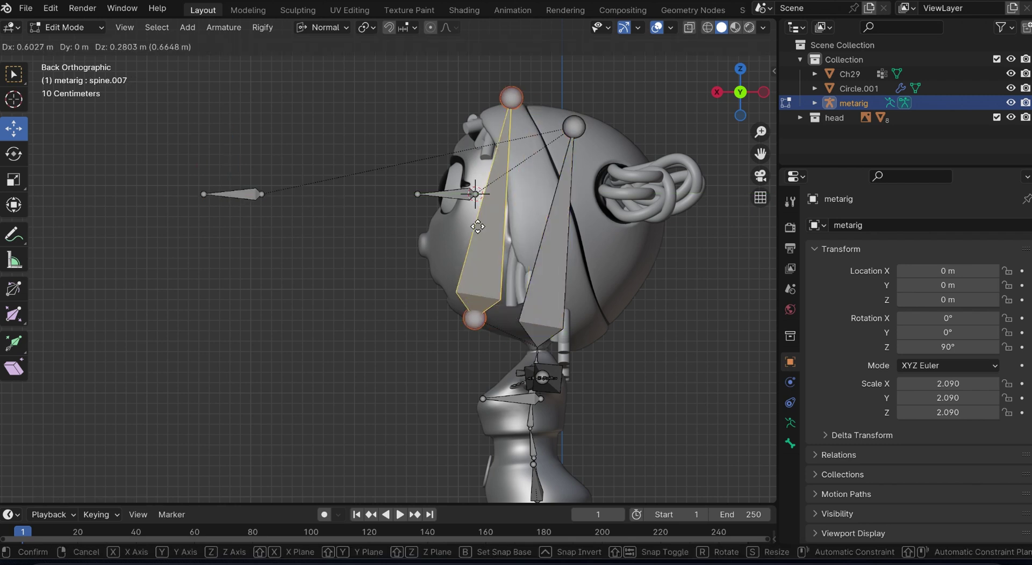
click(242, 182)
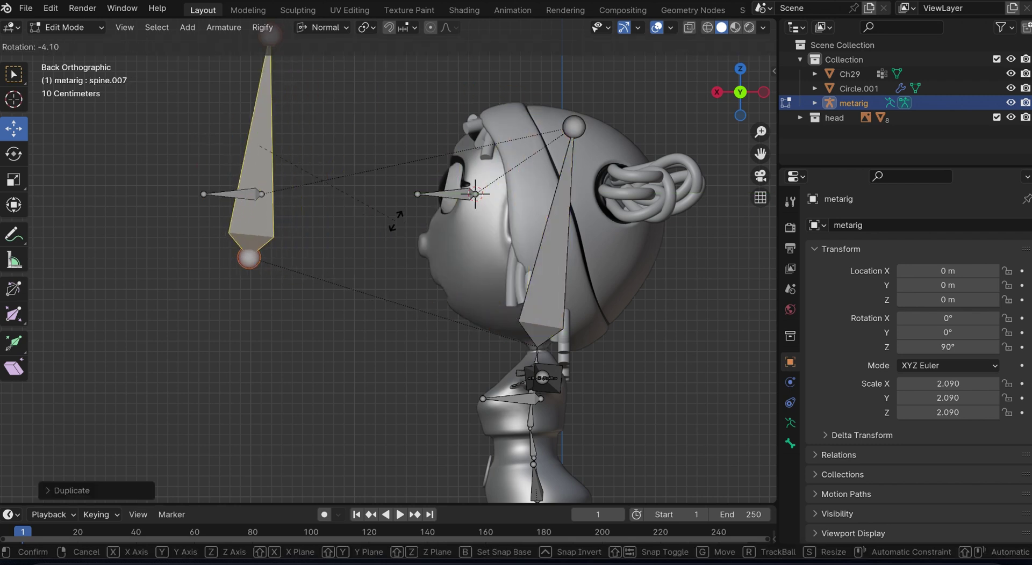
key(r)
click(391, 203)
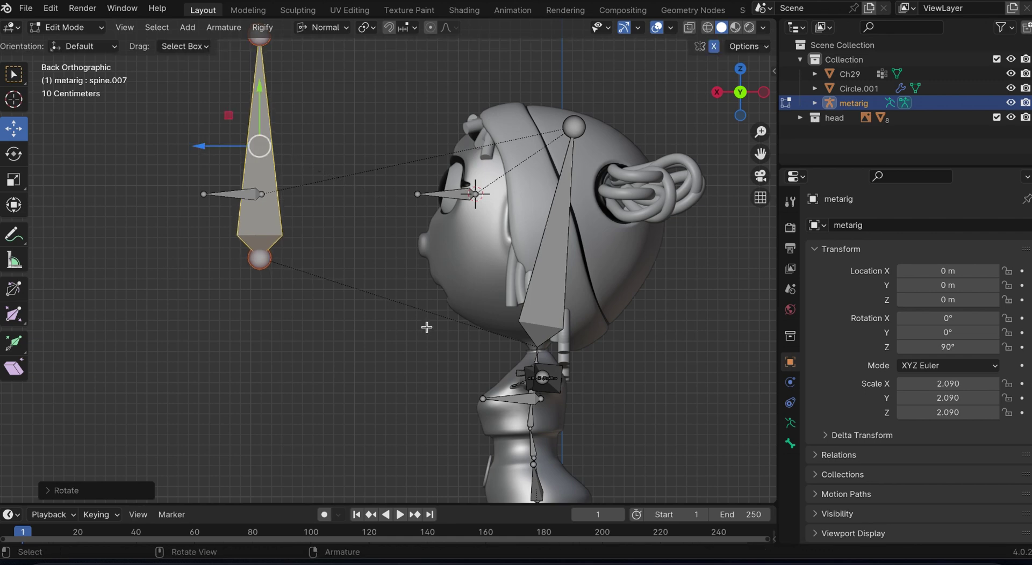
key(s)
click(333, 220)
key(g)
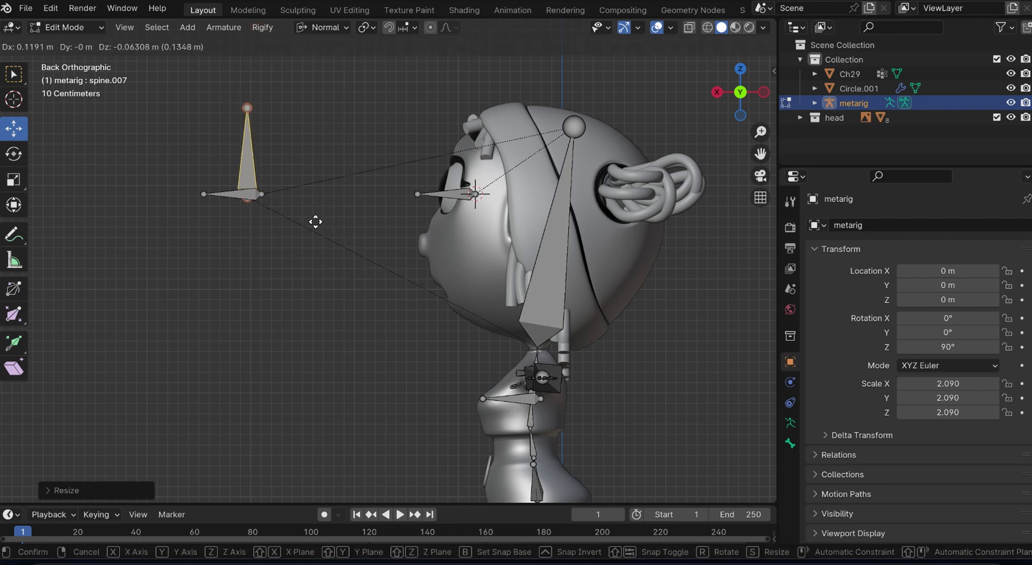
click(328, 234)
key(s)
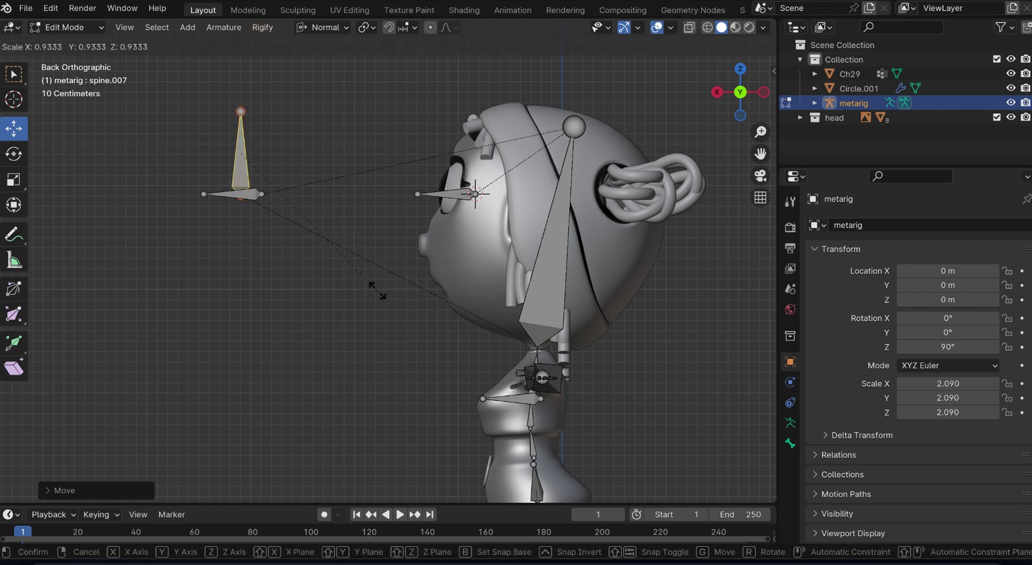
click(378, 293)
key(g)
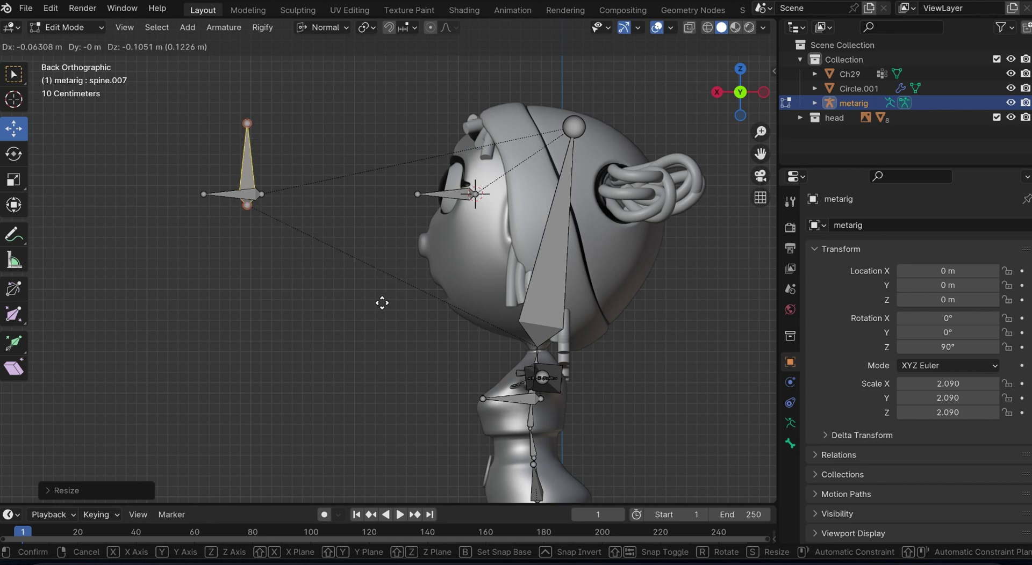
click(380, 295)
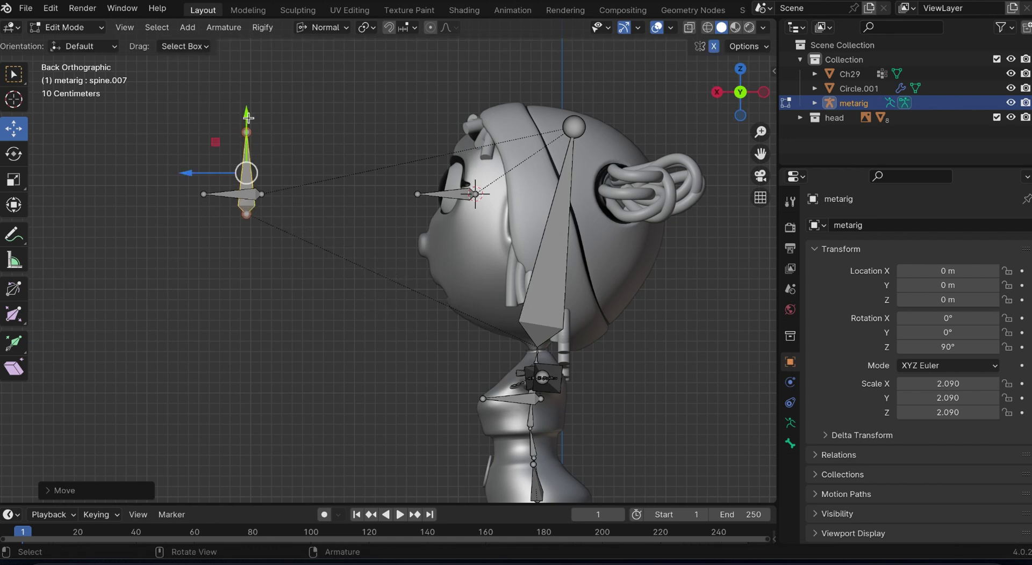
- Parent the eye target bone to control bone spine.007 with Keep Offset
mouse_move(740, 92)
mouse_down()
mouse_move(749, 98)
mouse_move(347, 290)
mouse_up()
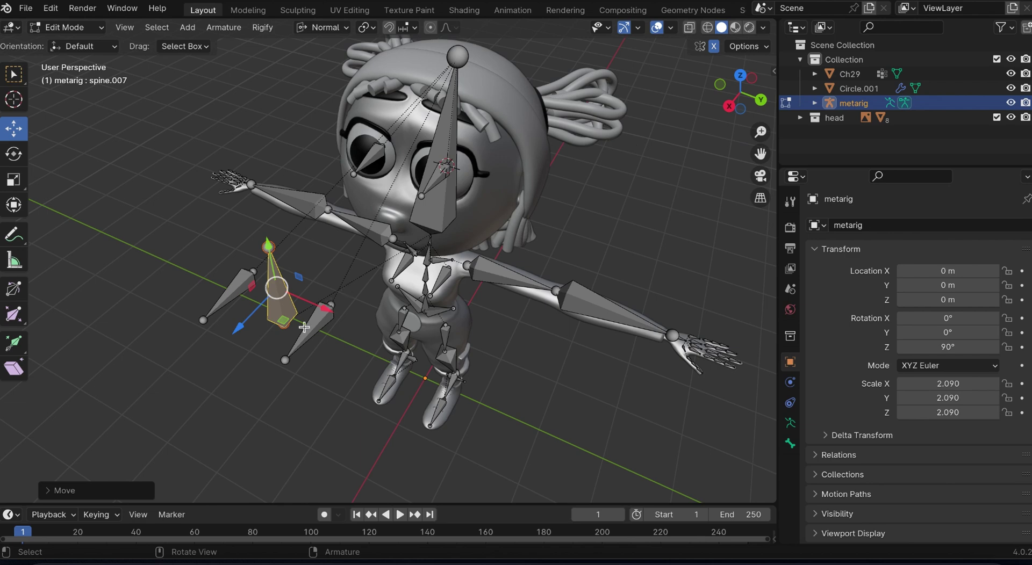
click(307, 327)
shift+click(273, 290)
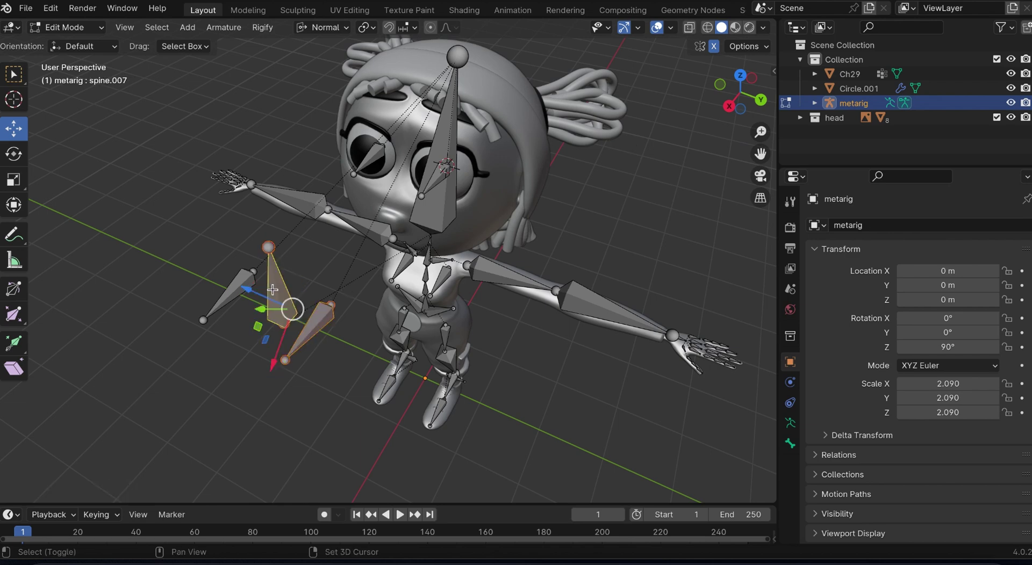
alt+click(272, 290)
click(272, 289)
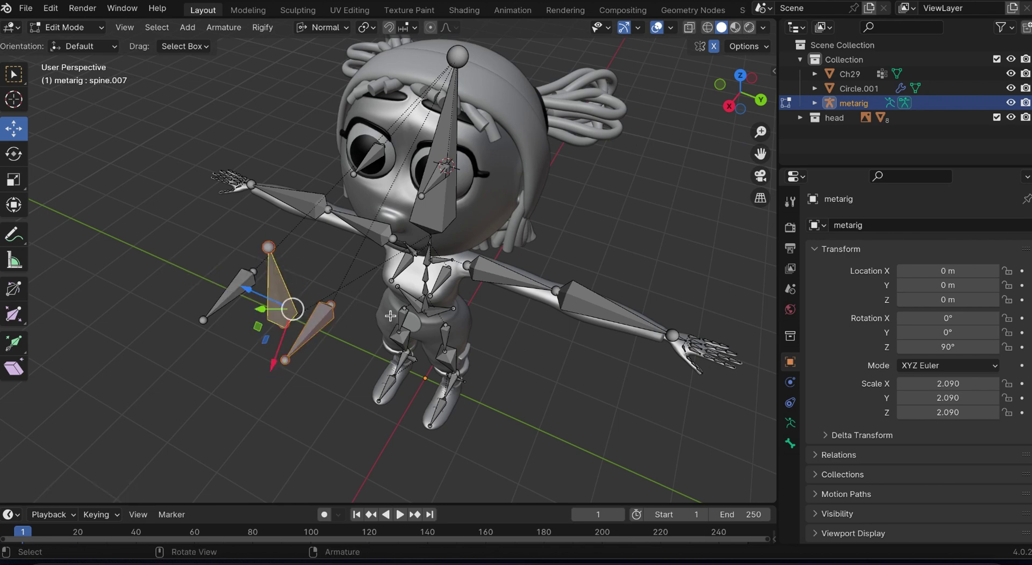
key(ctrl+p)
click(368, 320)
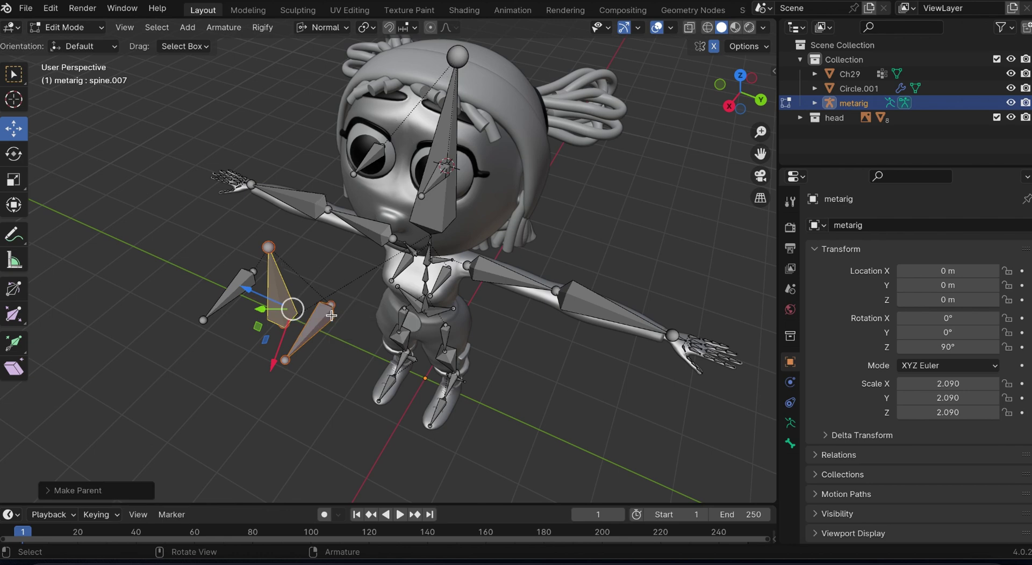
- Parent spine.007 to head bone spine.006 keeping offset, then save one love.blend
click(278, 298)
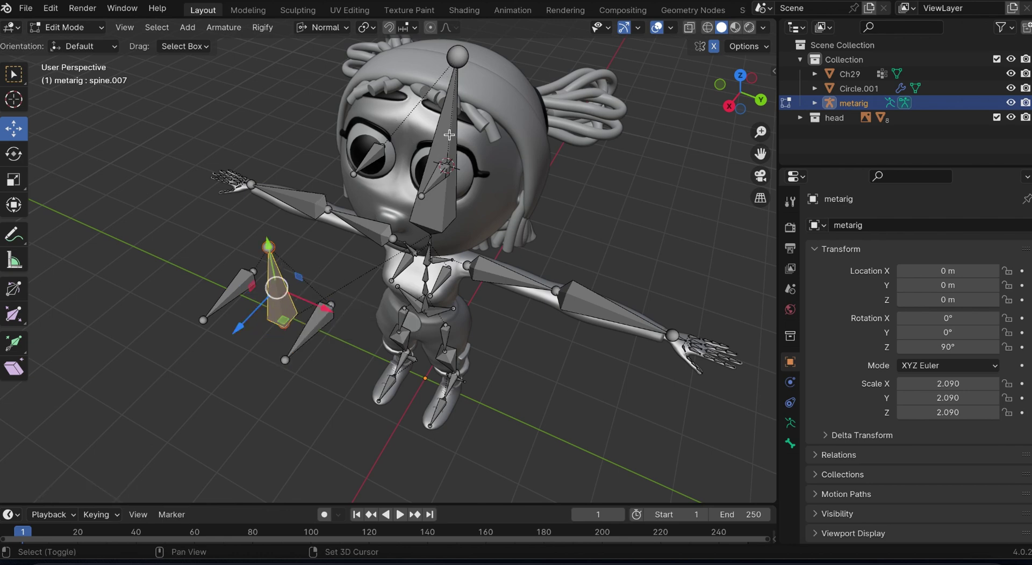
shift+click(449, 135)
key(ctrl+p)
click(425, 132)
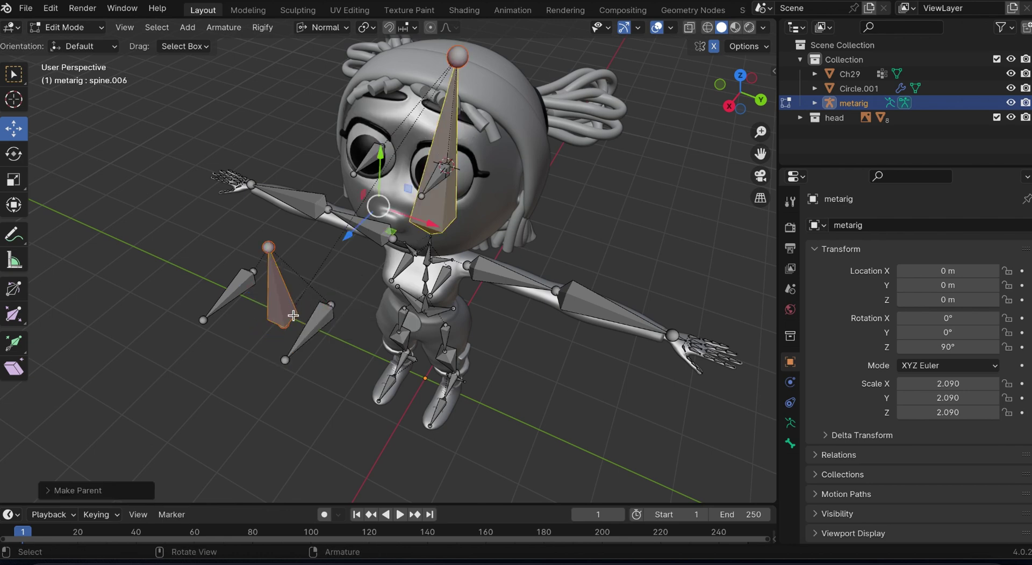
mouse_move(740, 90)
mouse_down()
mouse_move(580, 324)
mouse_move(698, 317)
mouse_move(667, 99)
mouse_up()
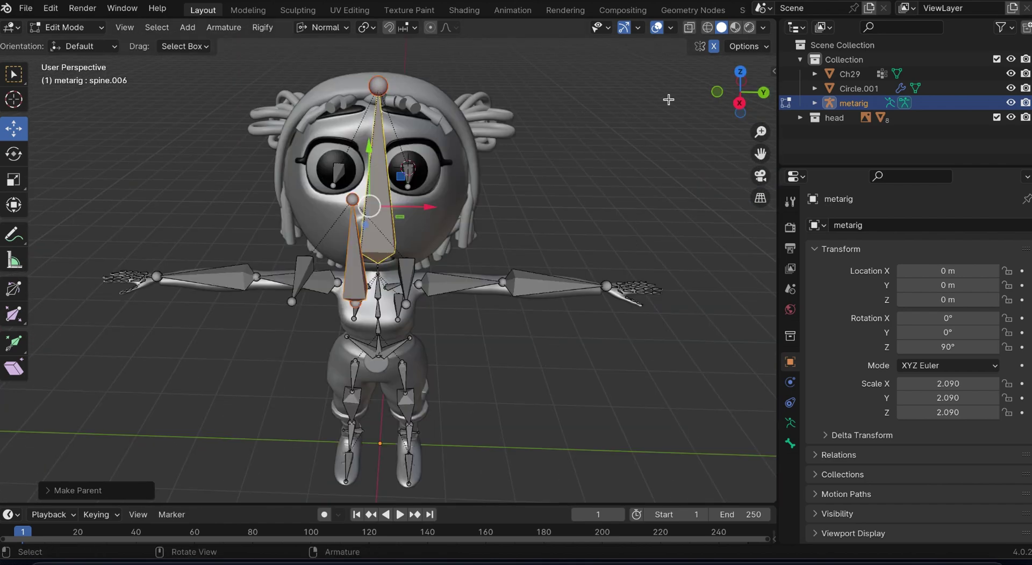
drag(736, 93, 543, 227)
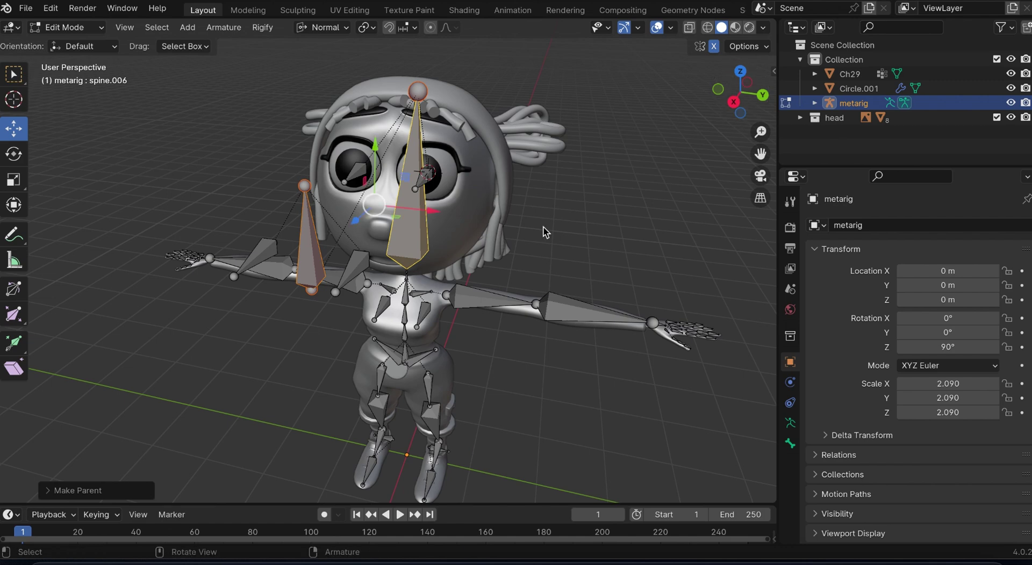
key(ctrl+s)
- Apply rotation and scale to the metarig and switch the armature into Pose Mode
key(Tab)
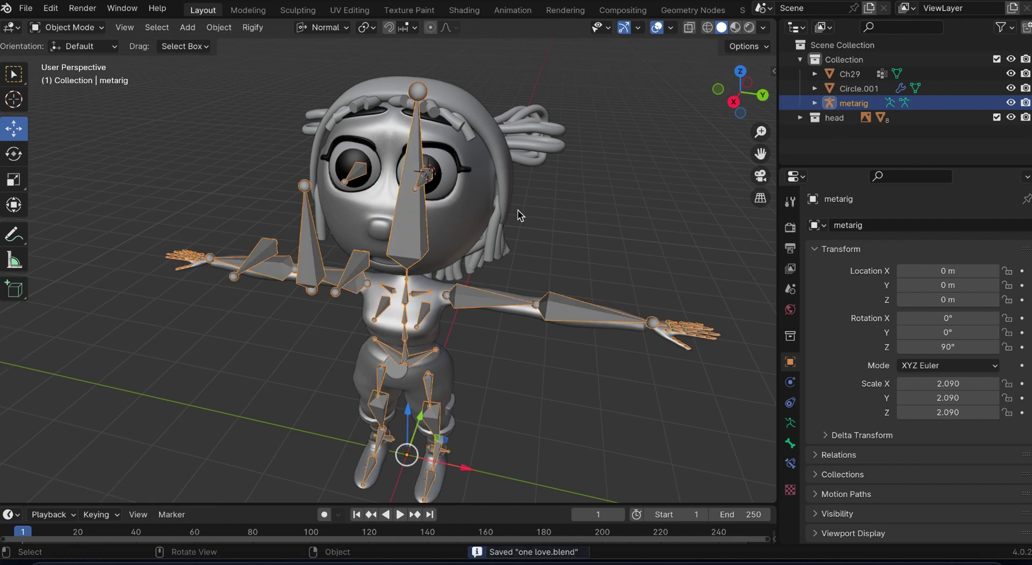
key(ctrl+a)
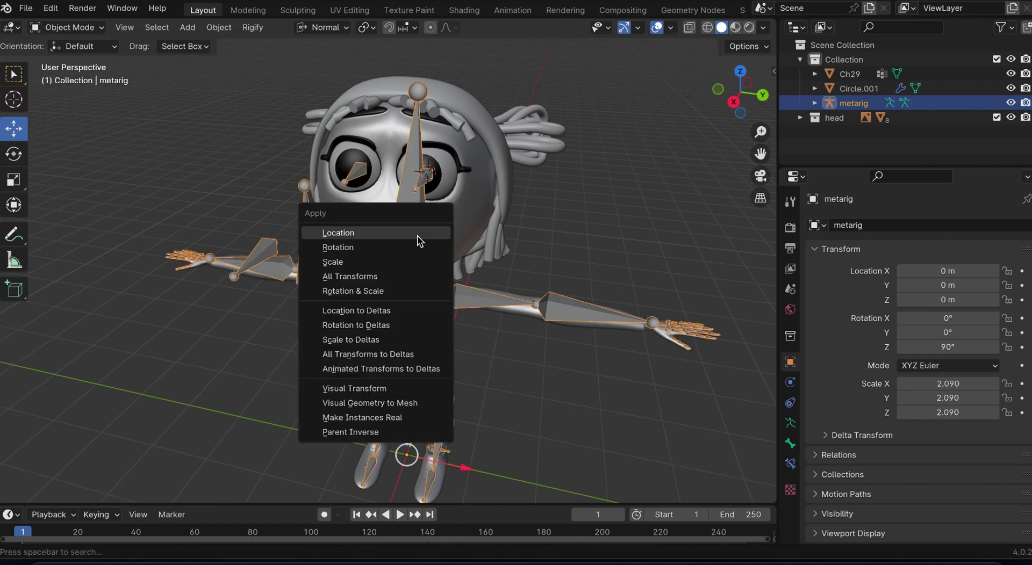
click(343, 275)
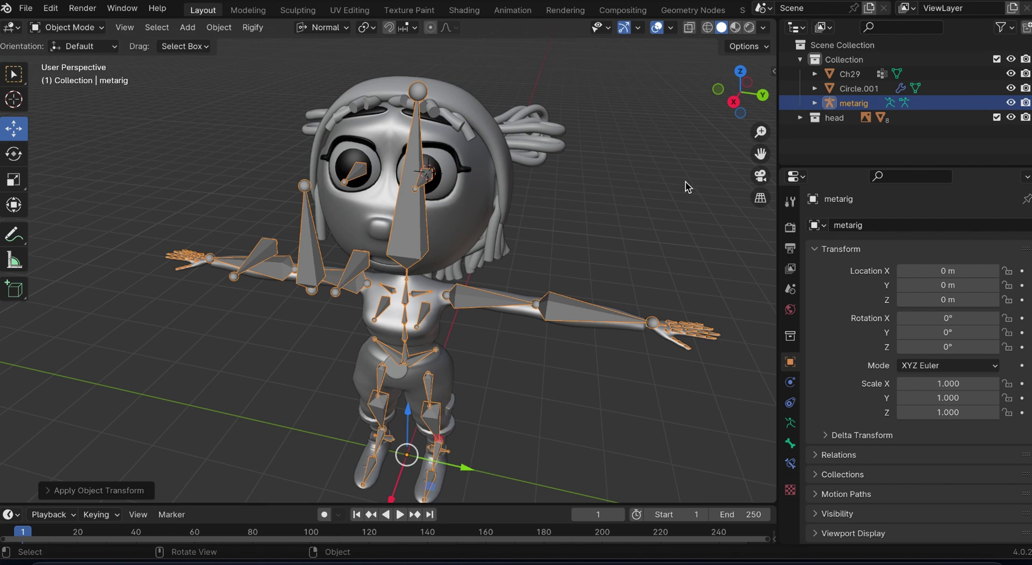
click(790, 422)
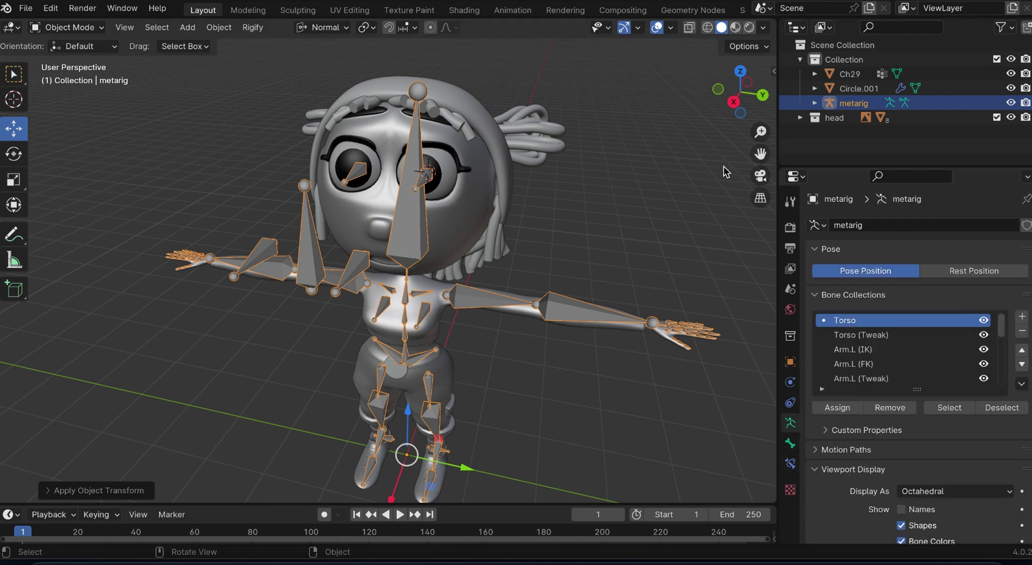
click(411, 205)
click(67, 27)
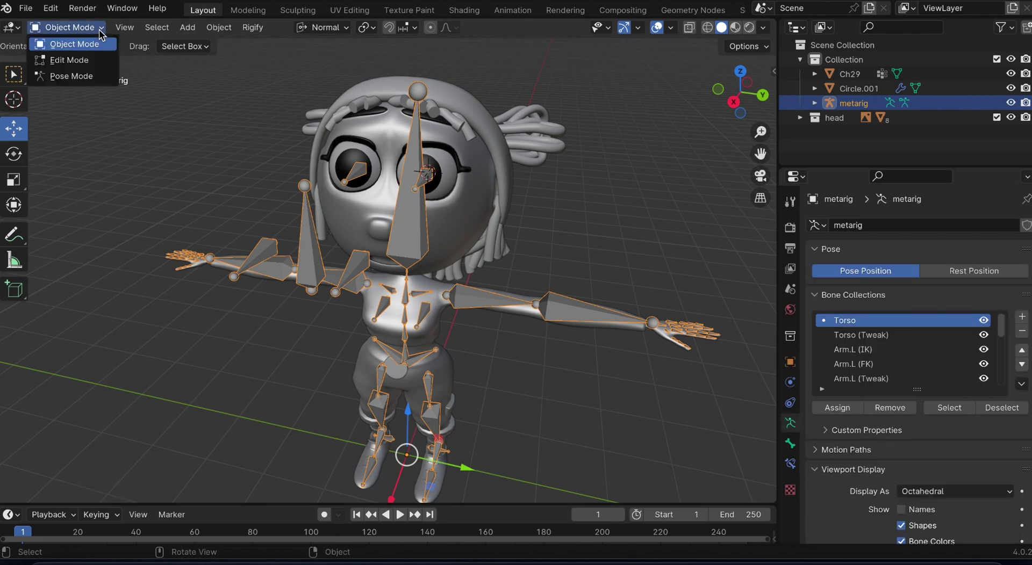
click(91, 76)
- Turn off Deform and Widget in the Rigify settings of eye bone breast.L.001
click(423, 182)
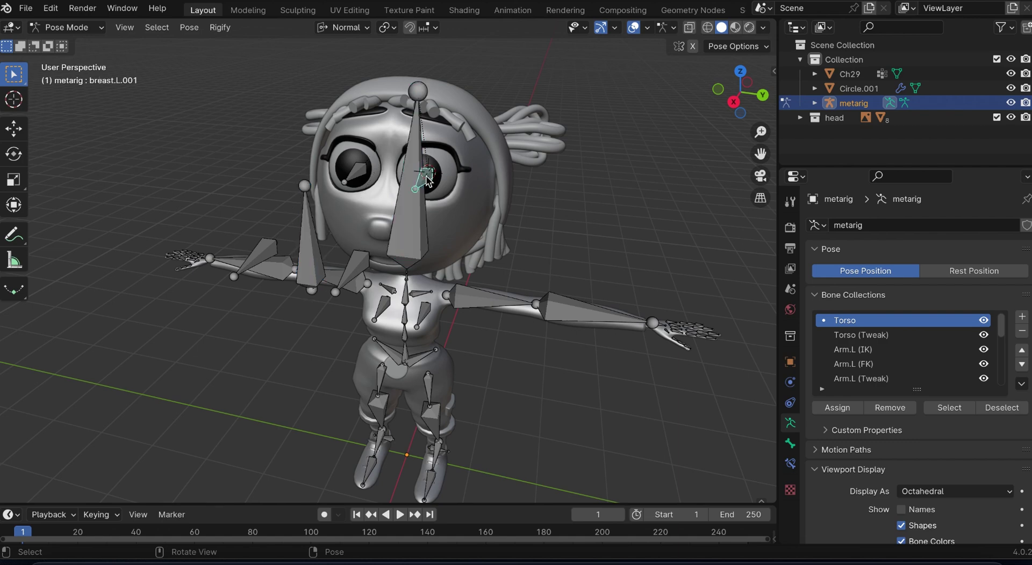
click(790, 464)
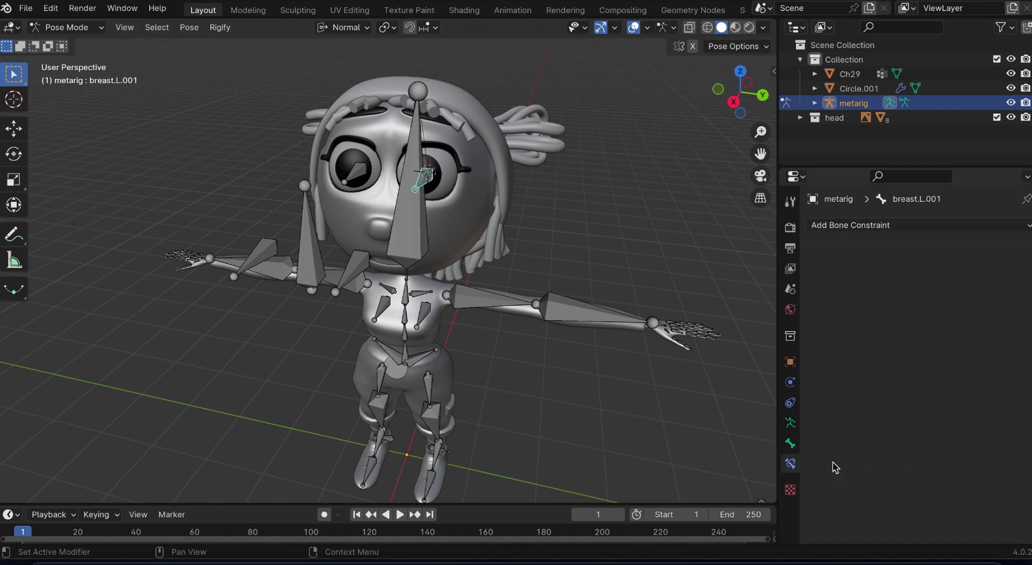
click(790, 443)
scroll(895, 489, down, 6)
click(819, 487)
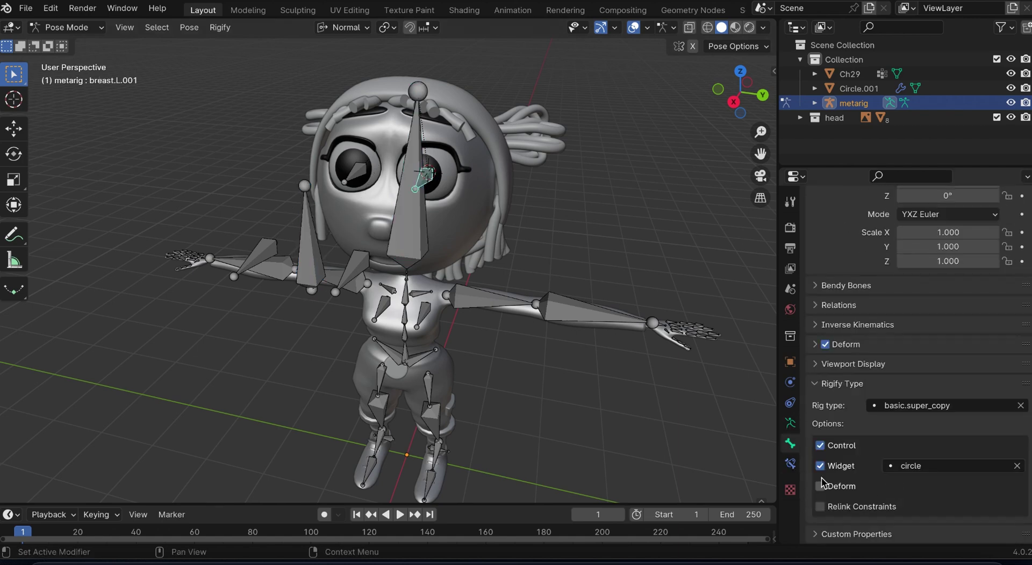
click(820, 466)
- Turn off the widget option for breast.R.001, breast.L.002 and breast.R.002
click(358, 178)
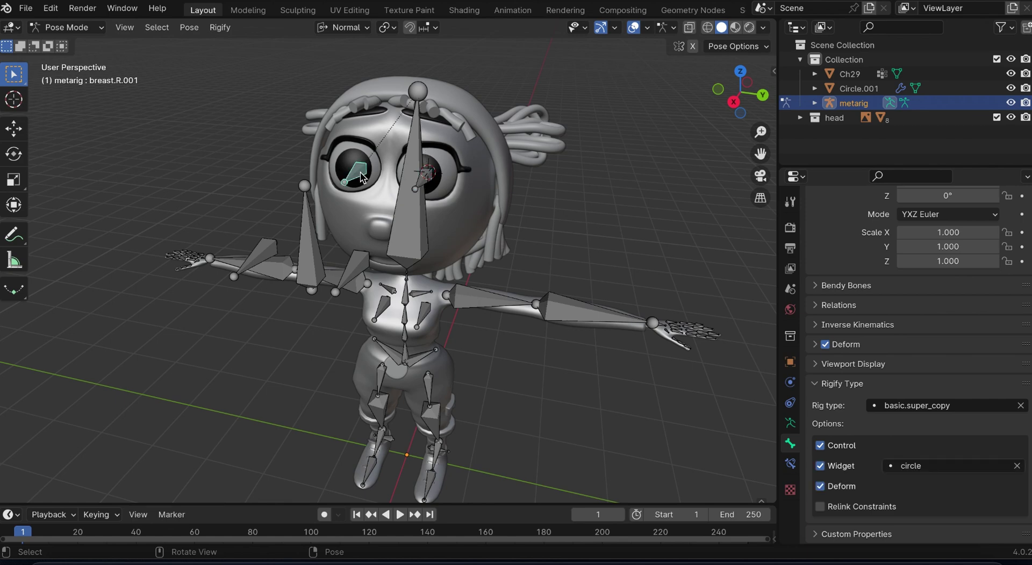
click(820, 466)
mouse_move(740, 108)
mouse_down()
mouse_move(753, 99)
mouse_move(688, 117)
mouse_up()
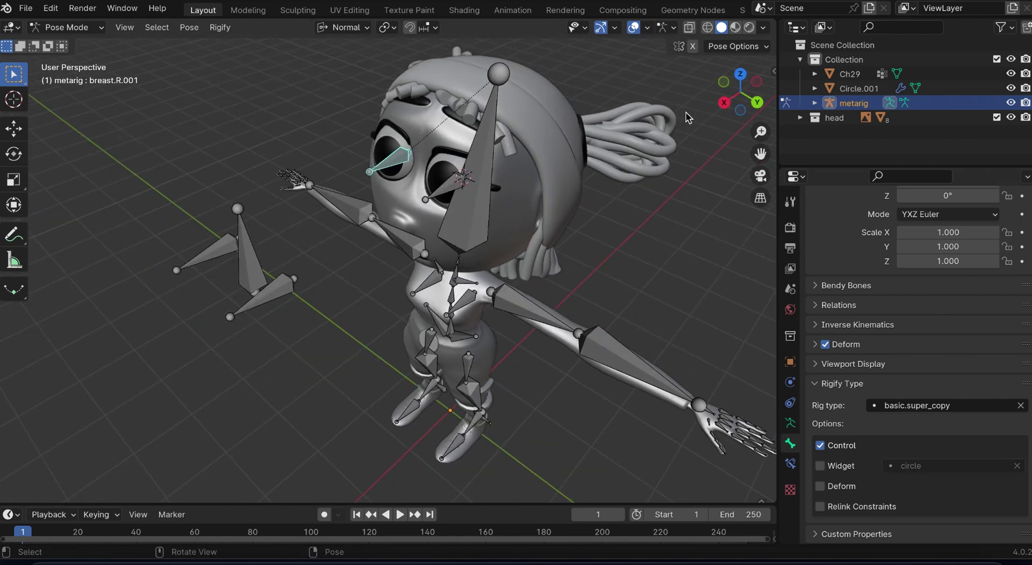
click(282, 294)
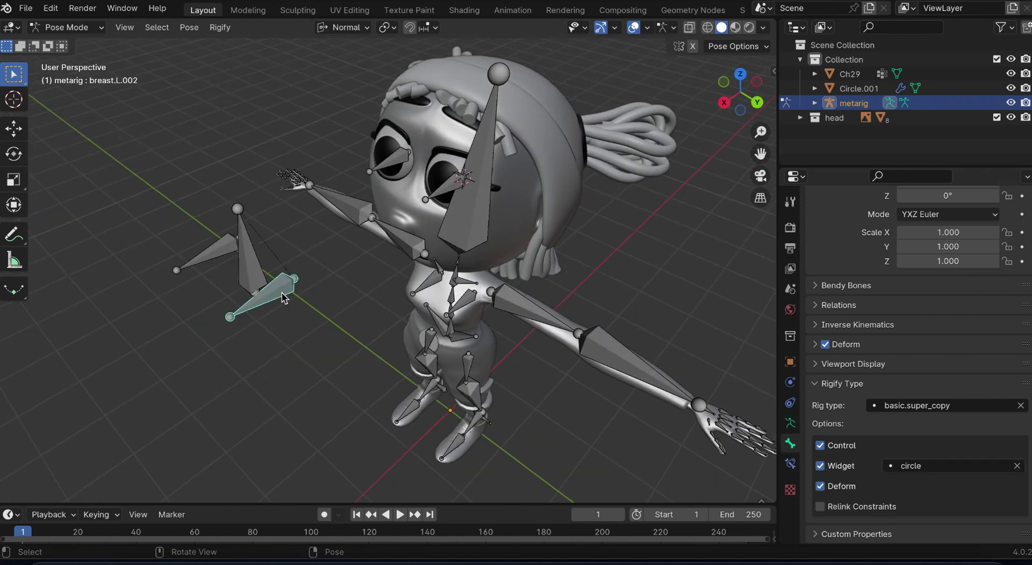
click(820, 466)
click(213, 257)
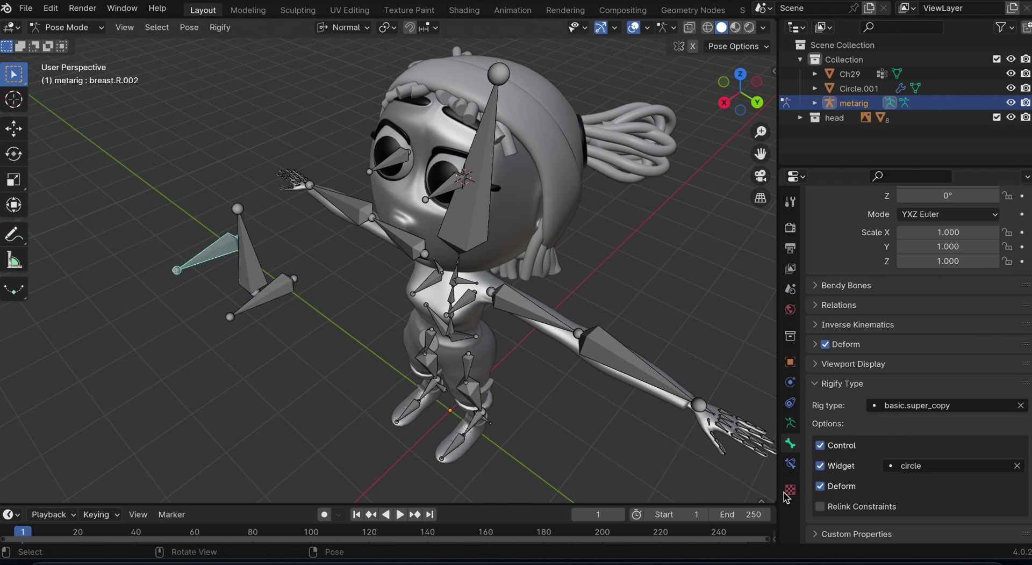
click(819, 466)
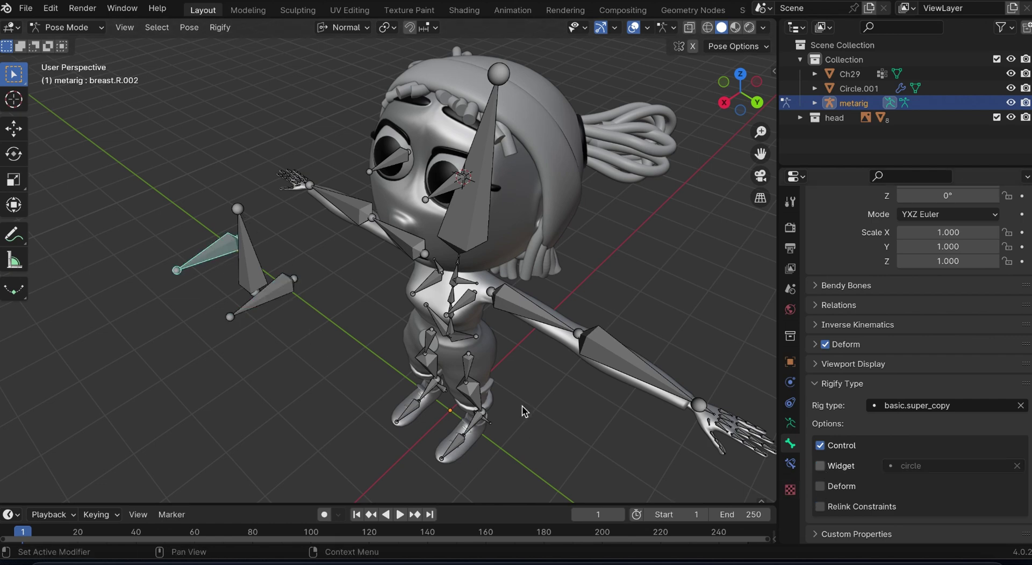
- Set spine.007's Rigify type to basic.super_copy and turn off its Deform option
click(247, 258)
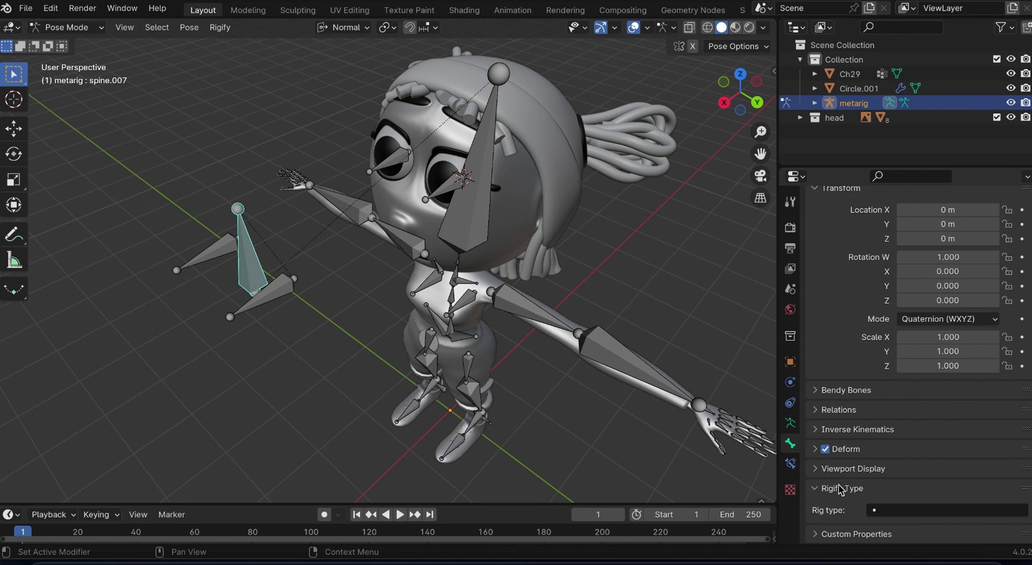
click(894, 516)
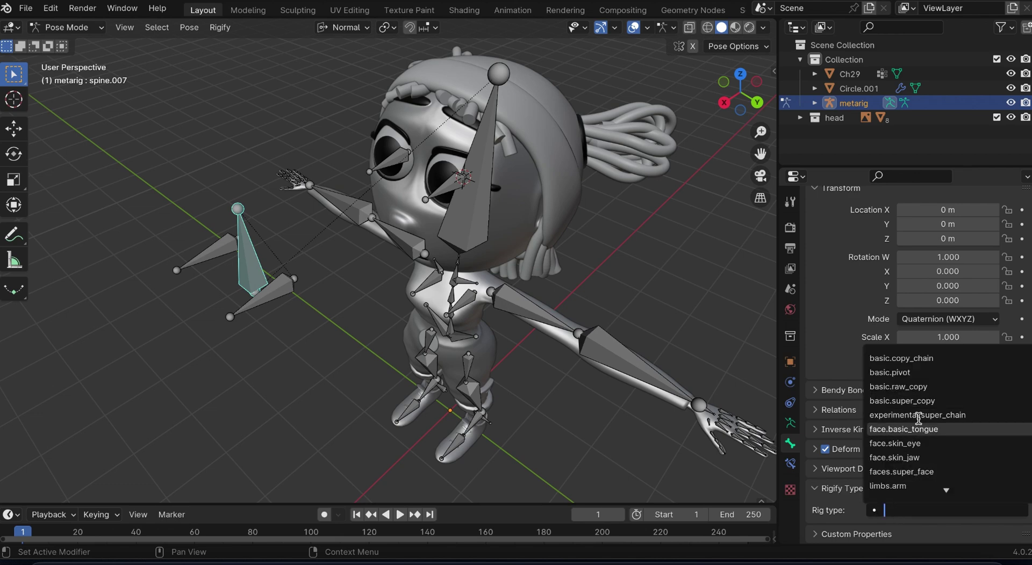
click(917, 401)
scroll(919, 430, down, 4)
scroll(924, 477, down, 1)
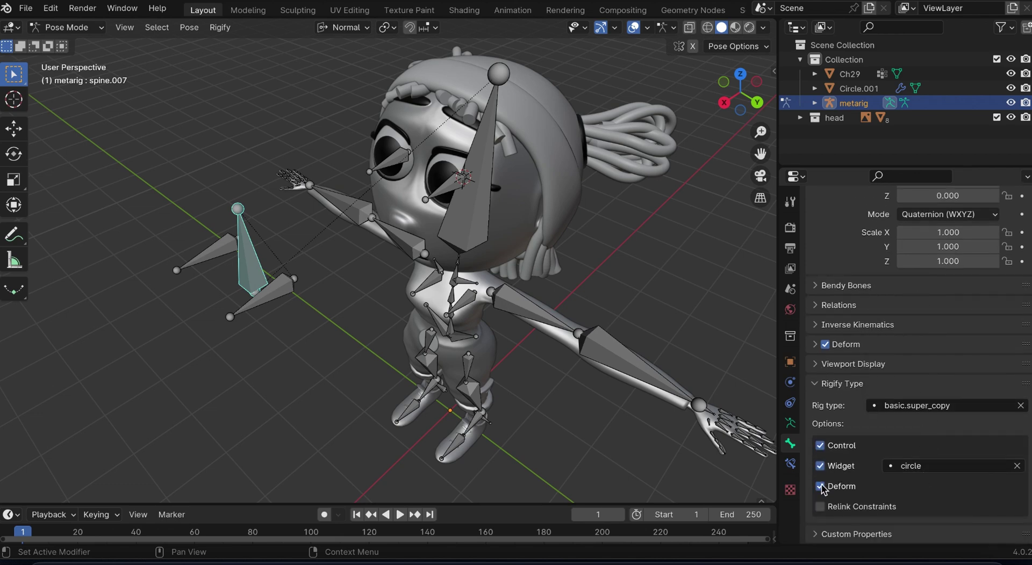
click(819, 486)
mouse_move(740, 92)
mouse_down()
mouse_move(763, 99)
mouse_move(752, 96)
mouse_up()
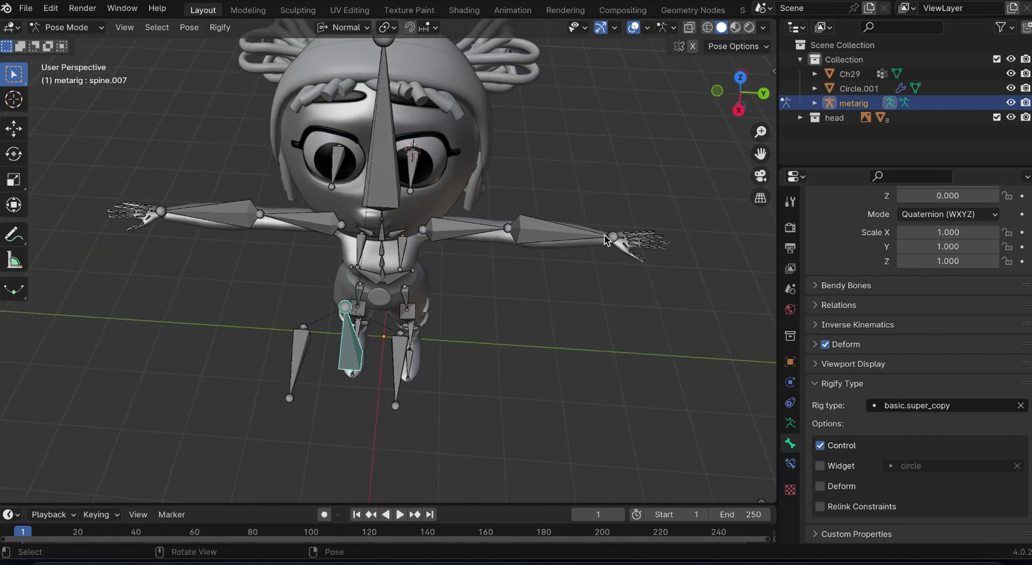
- Save the file, return the metarig to Object Mode and apply all its transforms
key(ctrl+s)
key(Tab)
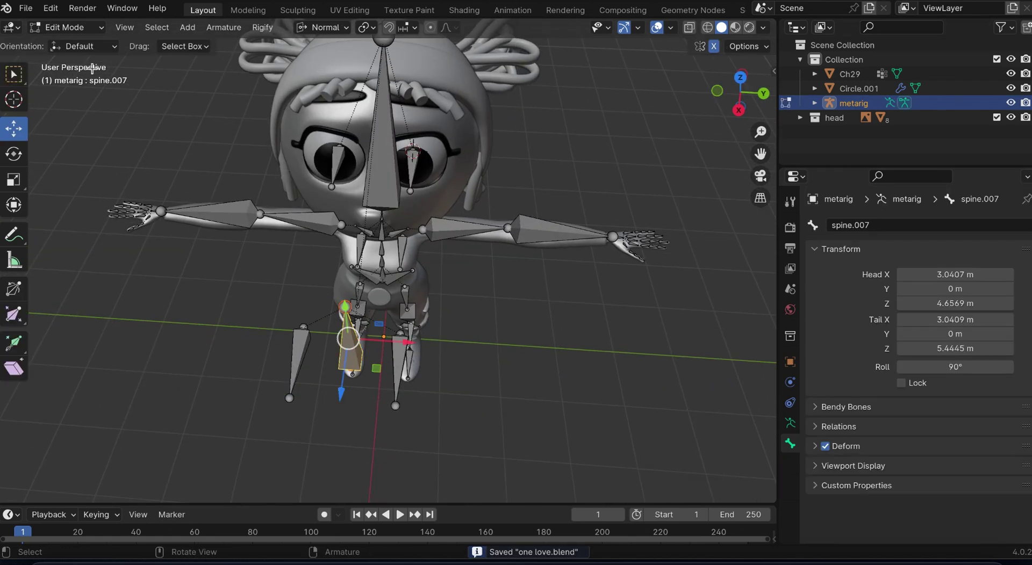
click(81, 27)
click(80, 42)
key(ctrl+a)
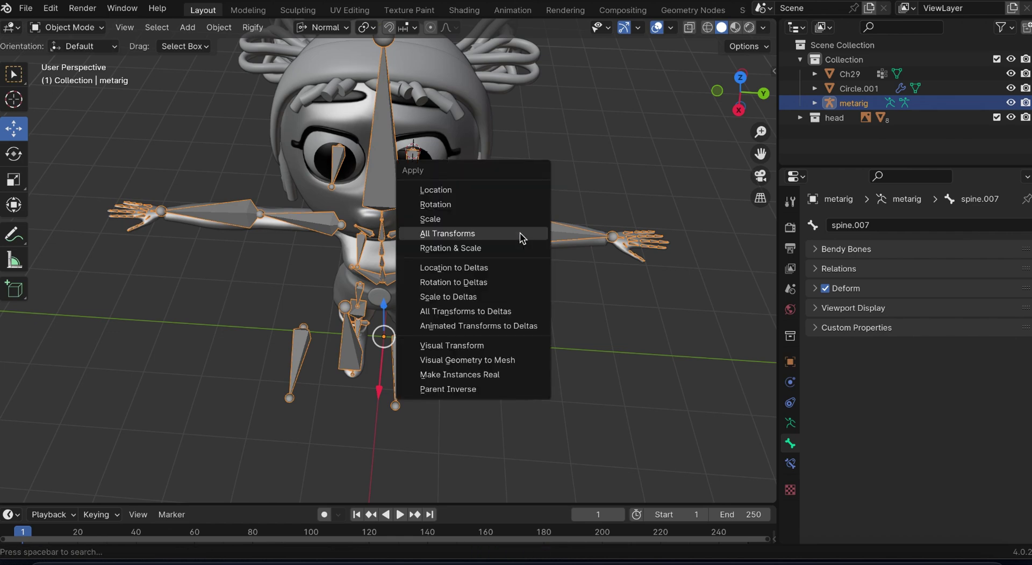
click(471, 235)
- Generate the Rigify control rig from the metarig's Armature Data panel
click(790, 423)
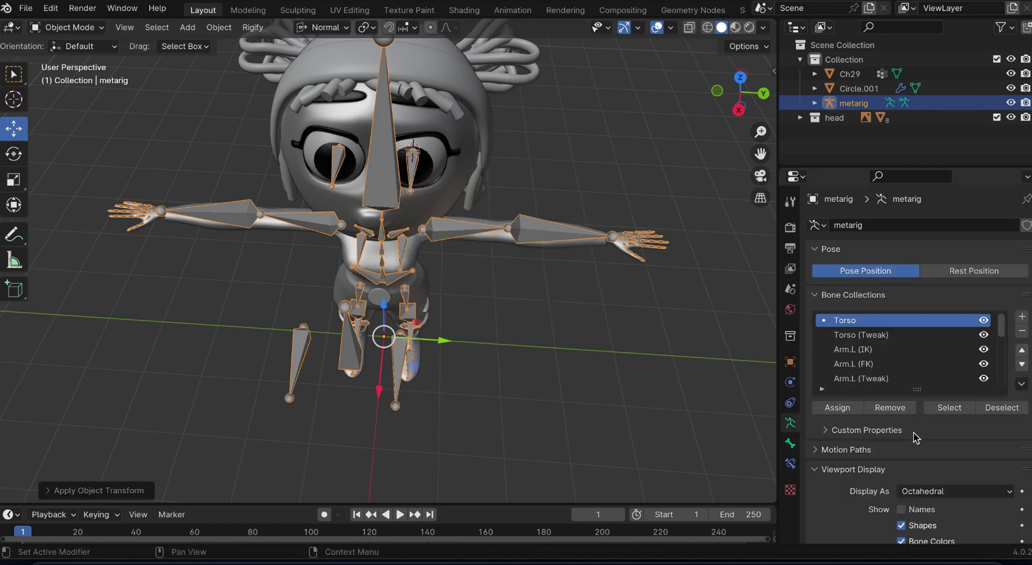
scroll(914, 432, down, 10)
click(924, 442)
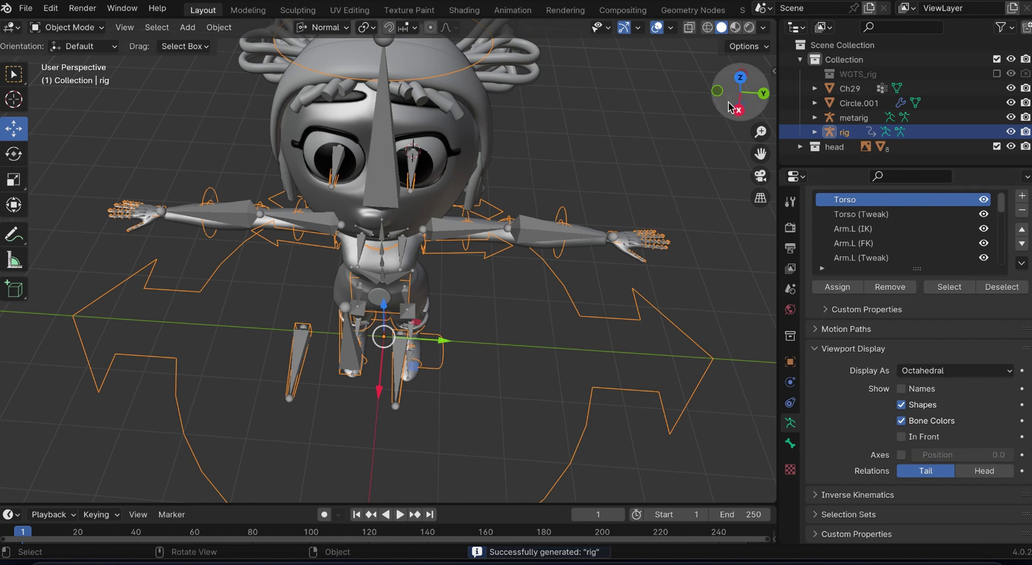
drag(740, 92, 709, 96)
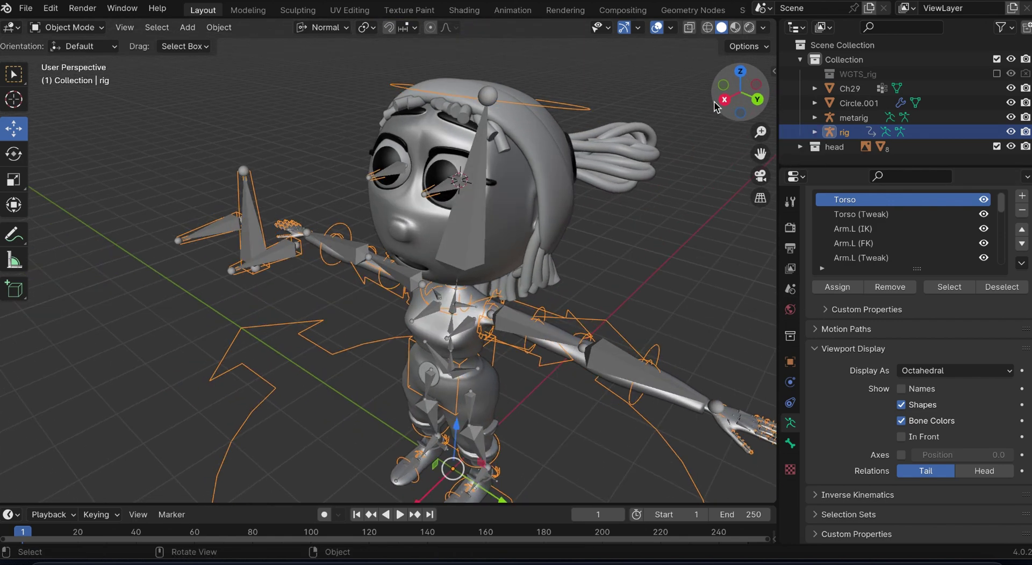
- Hide the metarig and make the generated rig's bones show through the mesh
click(469, 226)
key(h)
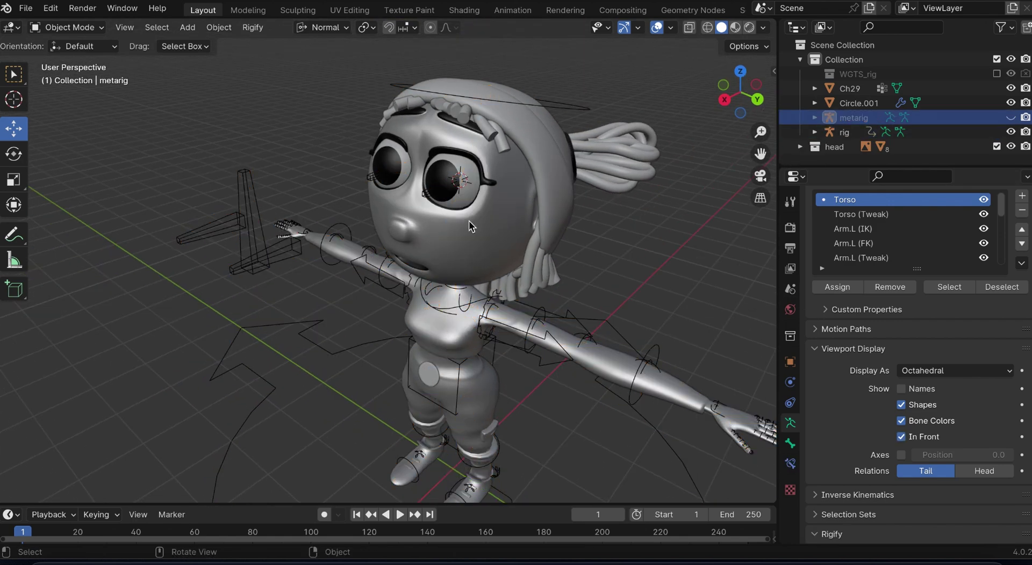
click(255, 242)
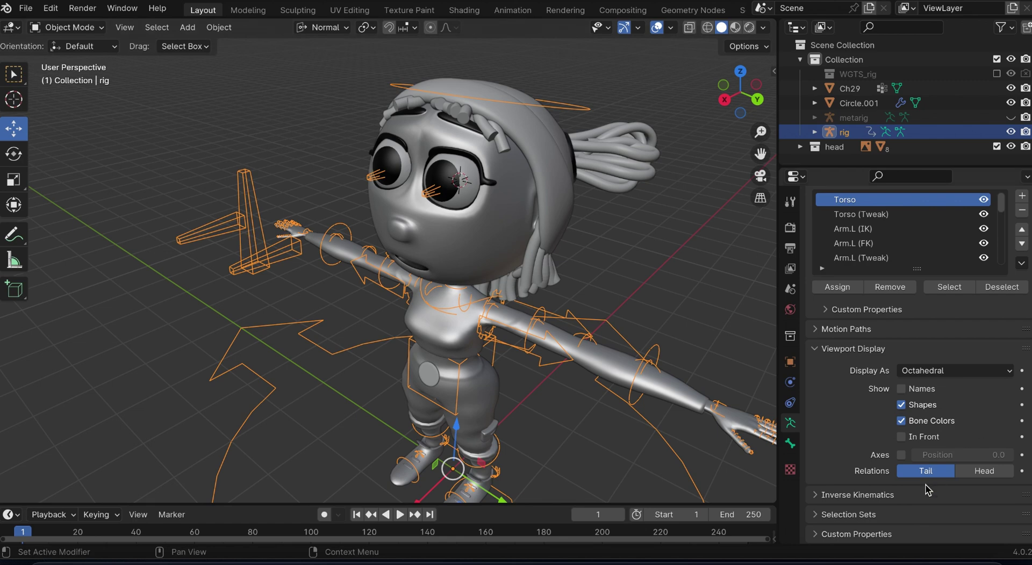
click(901, 436)
- Parent the head sphere mesh to the rig
click(487, 242)
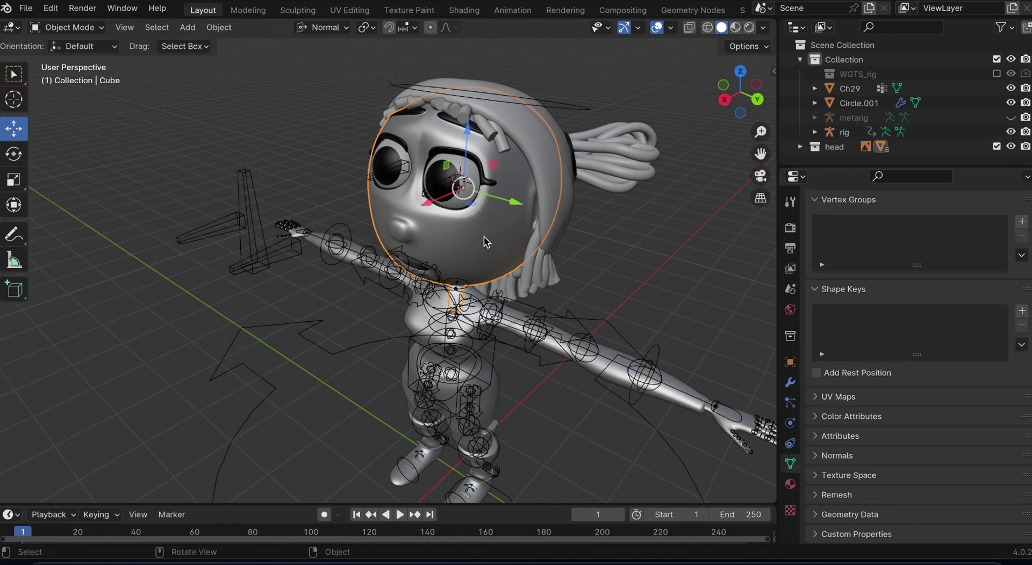
shift+click(262, 258)
key(ctrl+p)
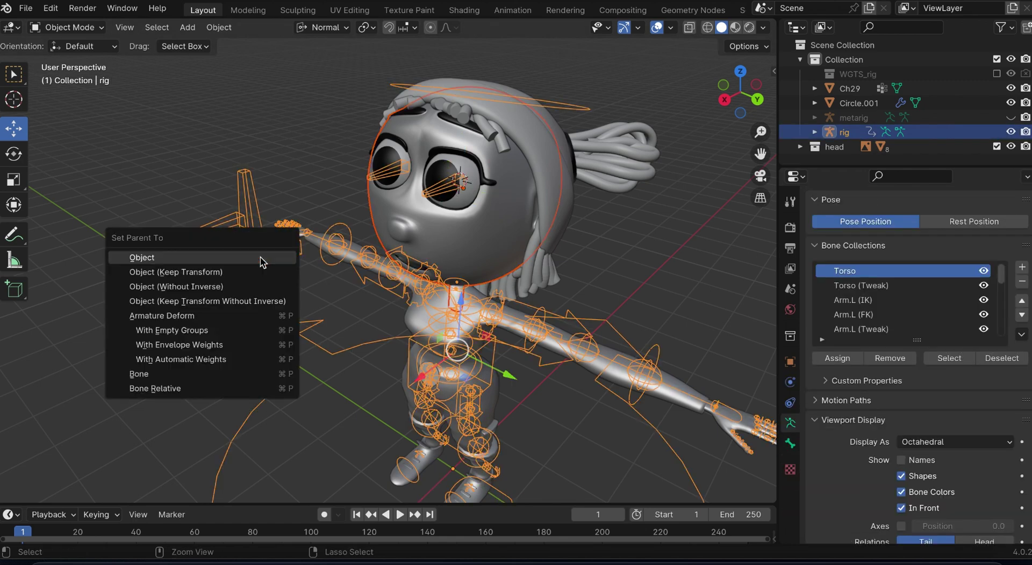
click(180, 359)
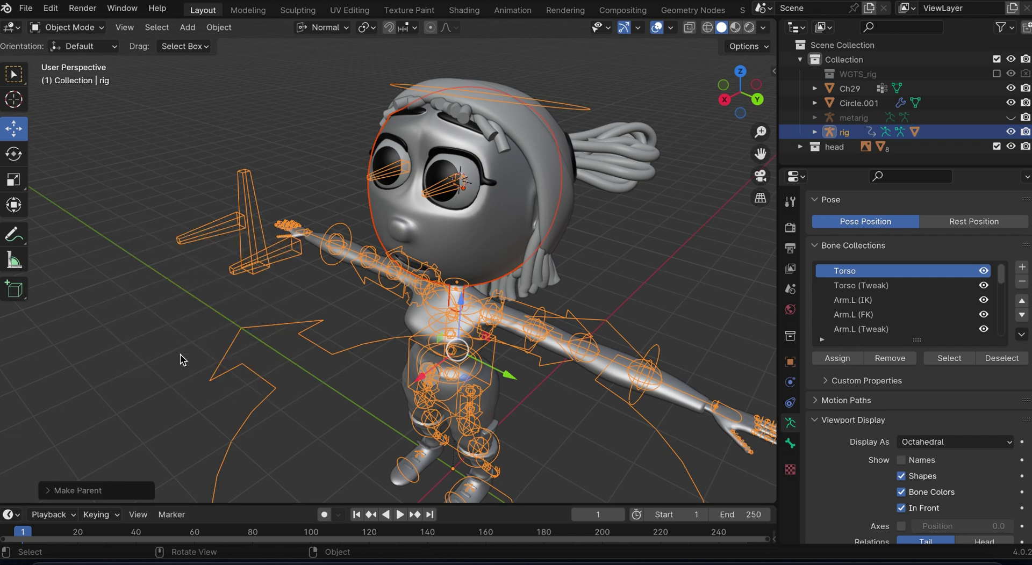
- Bind the Ch29 body mesh to the rig with automatic weights
click(480, 243)
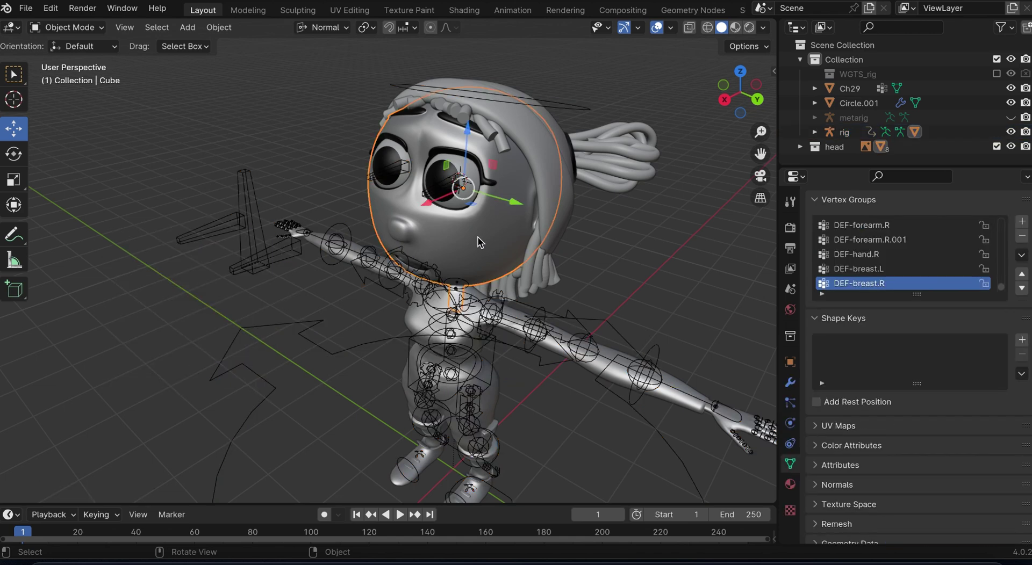
click(491, 398)
shift+click(258, 258)
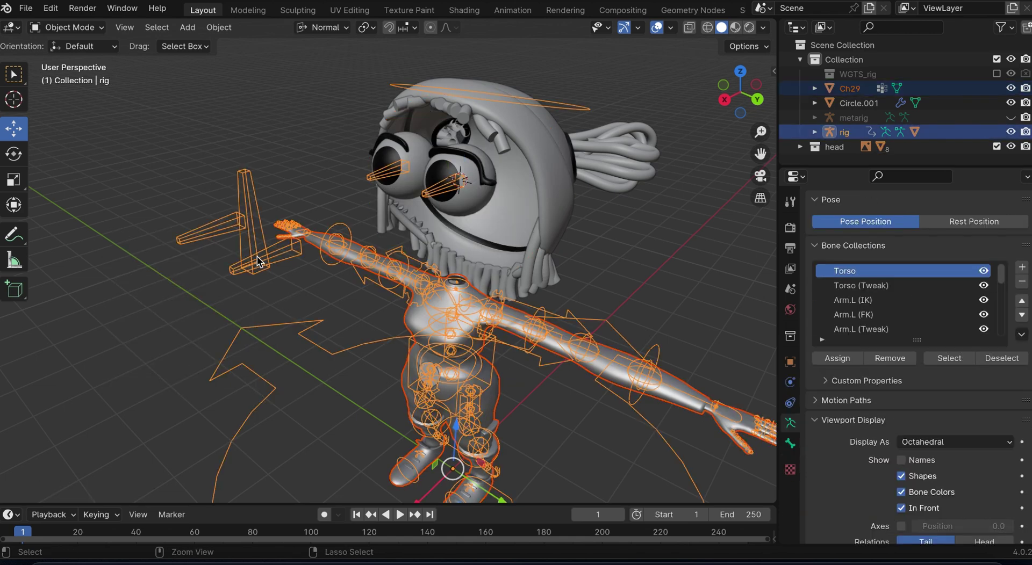
key(ctrl+p)
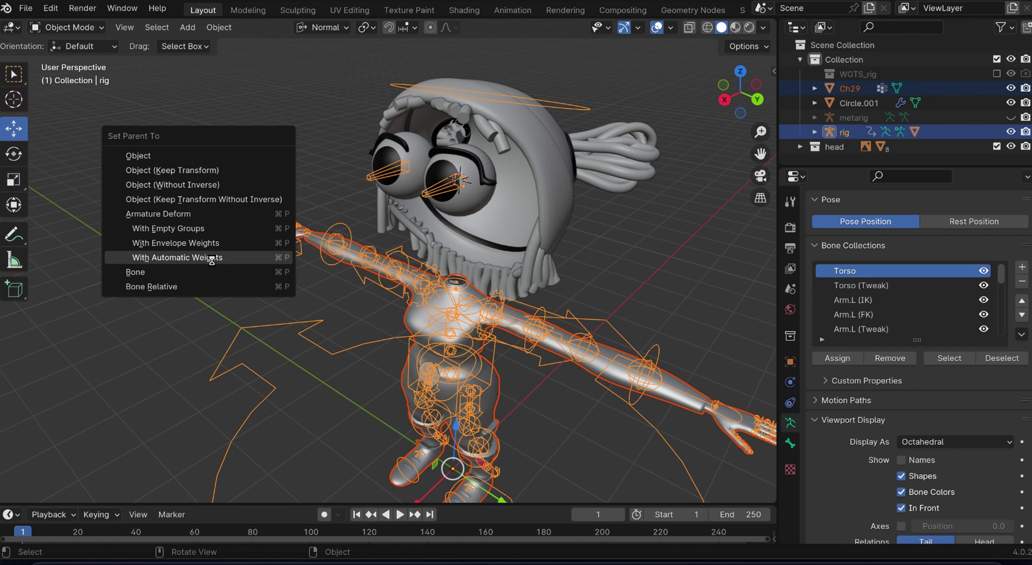
click(213, 259)
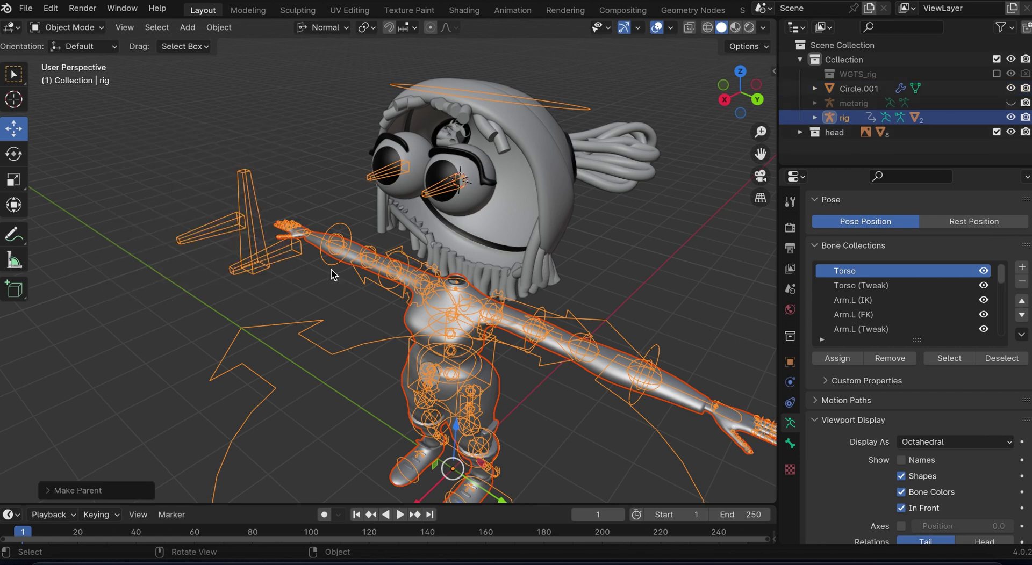
click(491, 406)
- Hide the body and parent the head mesh to the rig's head bone
key(h)
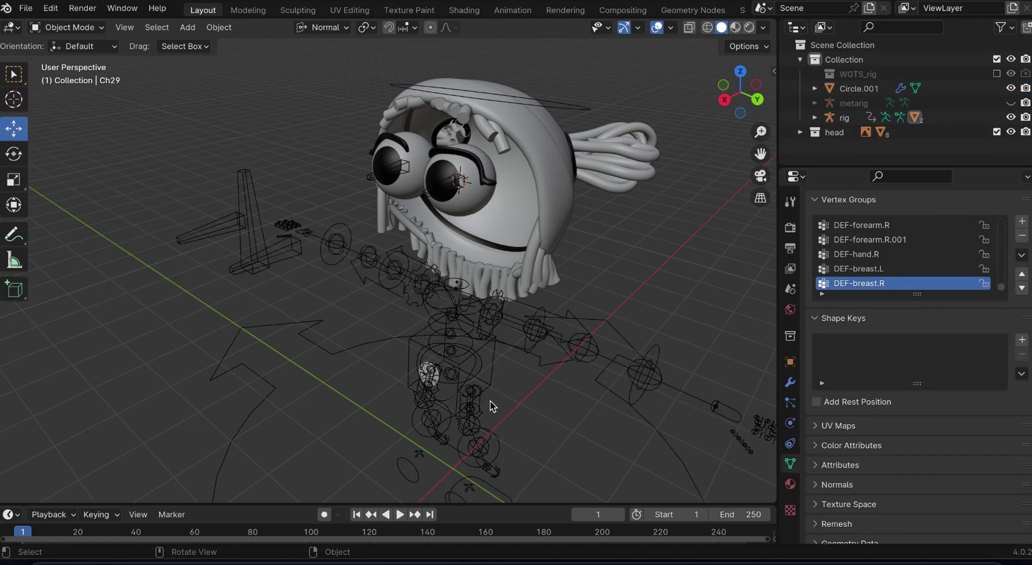
click(546, 173)
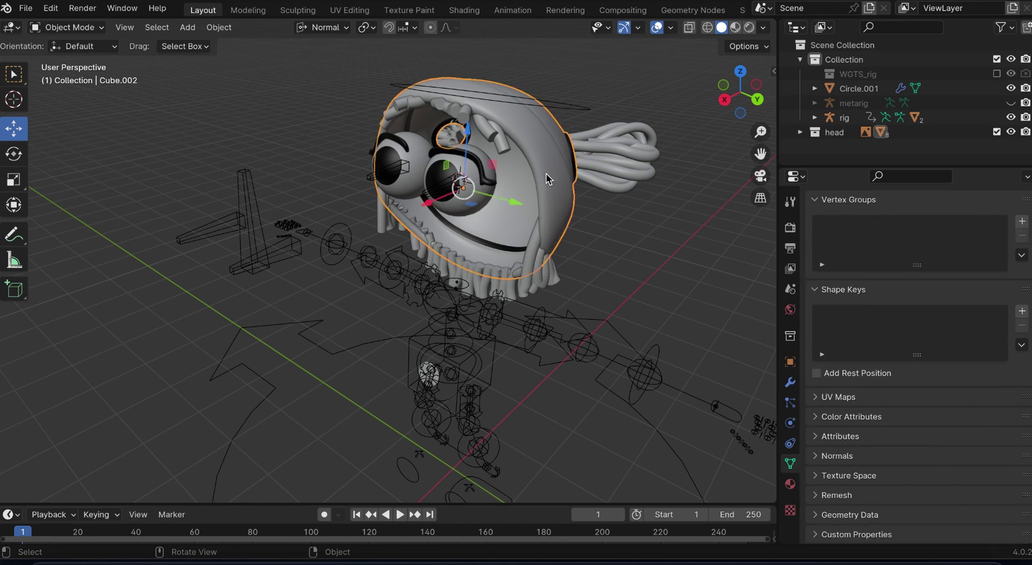
shift+click(355, 262)
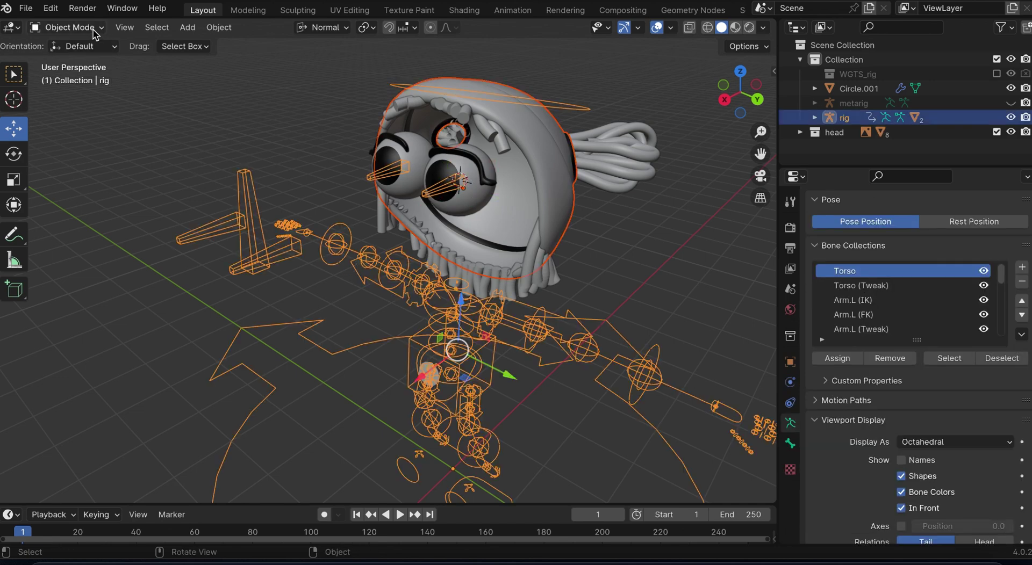
click(68, 27)
click(62, 81)
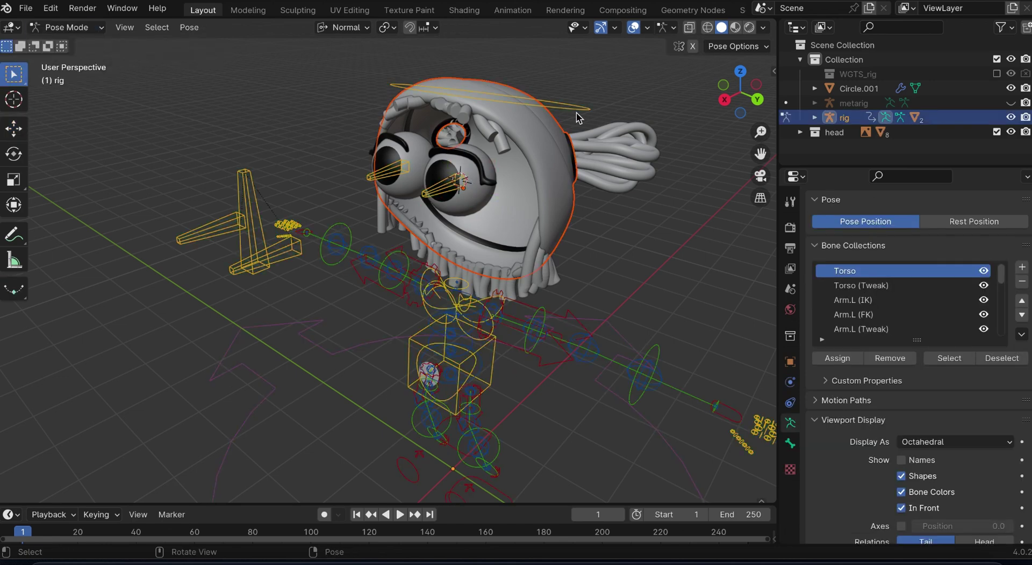
click(521, 103)
key(ctrl+p)
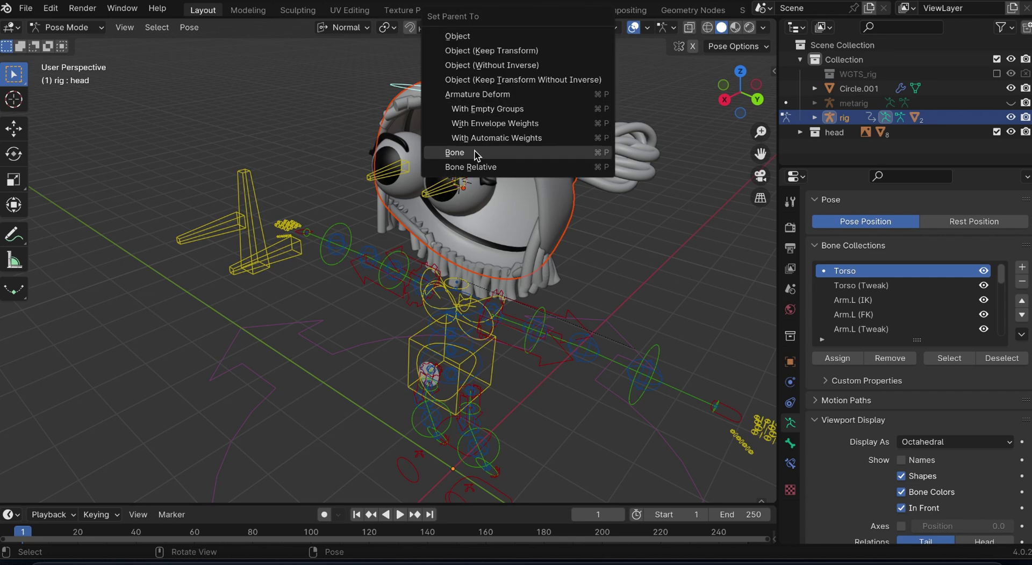
click(473, 153)
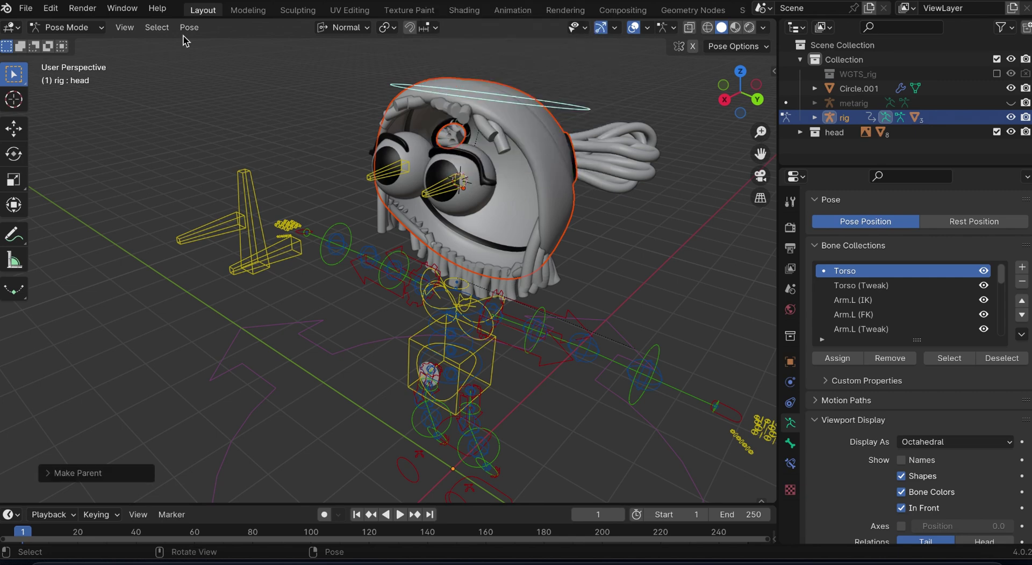
click(93, 27)
click(80, 40)
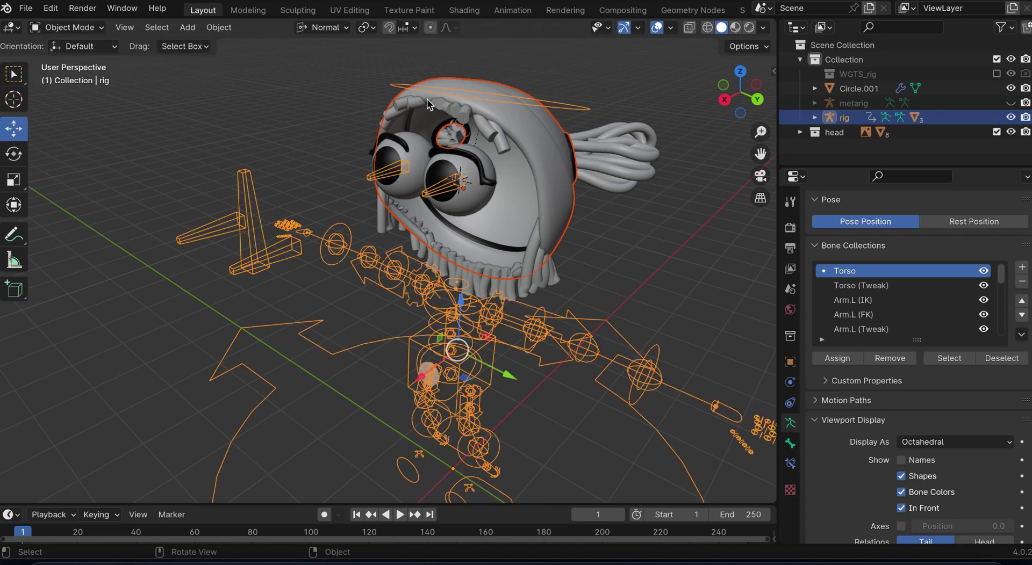
- Parent the side hair tuft Plane to the head bone and return to Object Mode
click(597, 157)
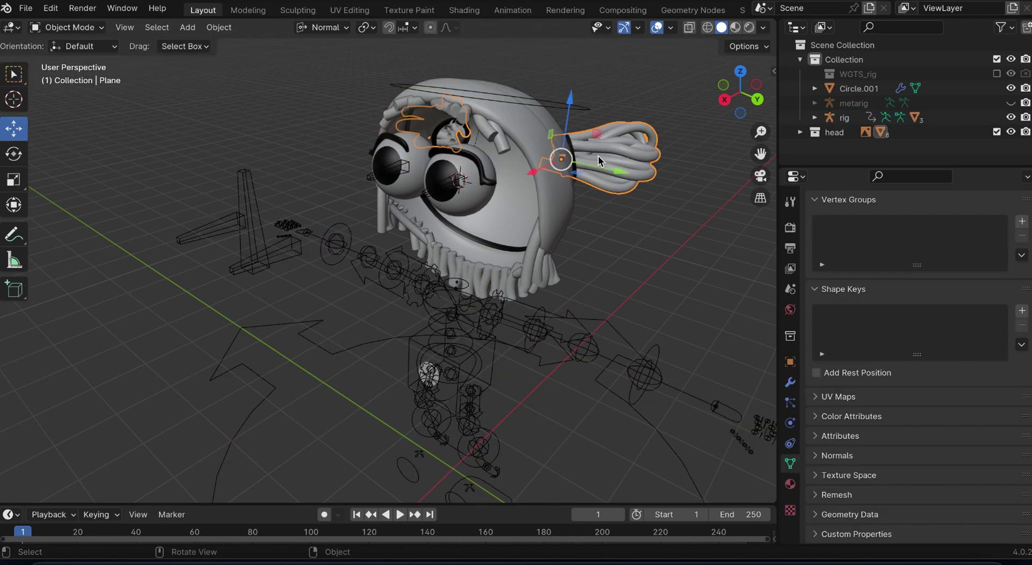
click(496, 312)
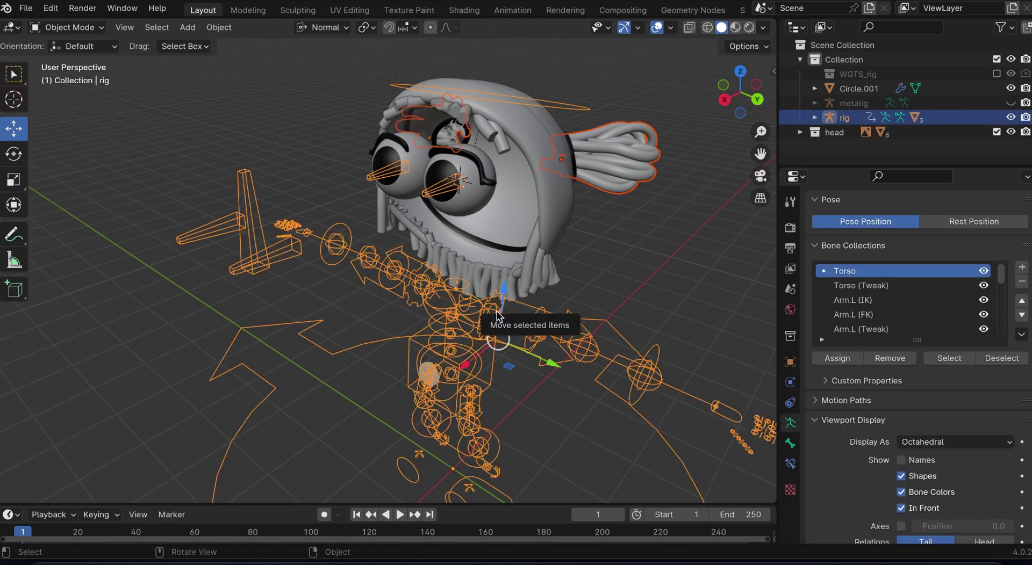
click(84, 30)
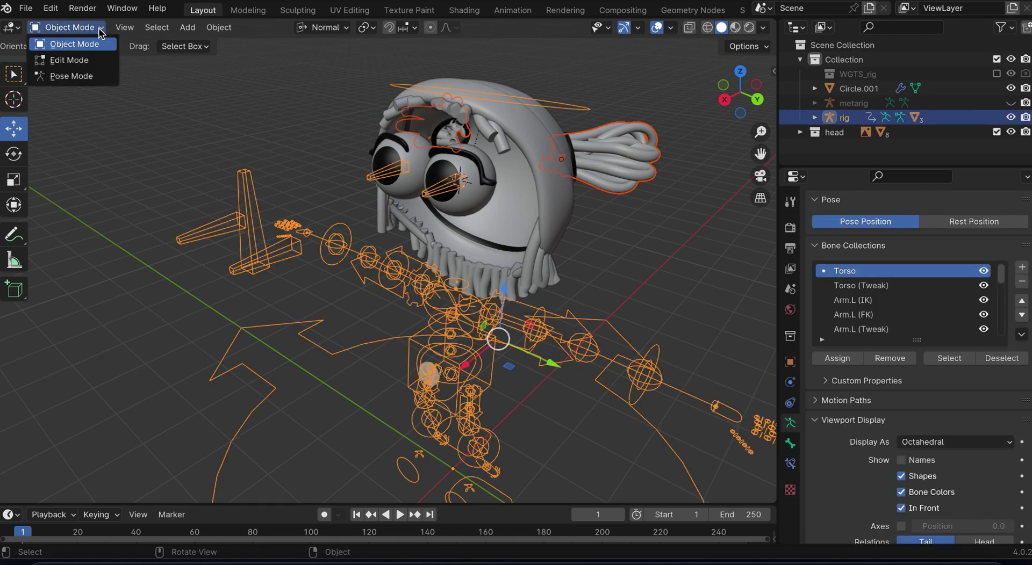
click(70, 76)
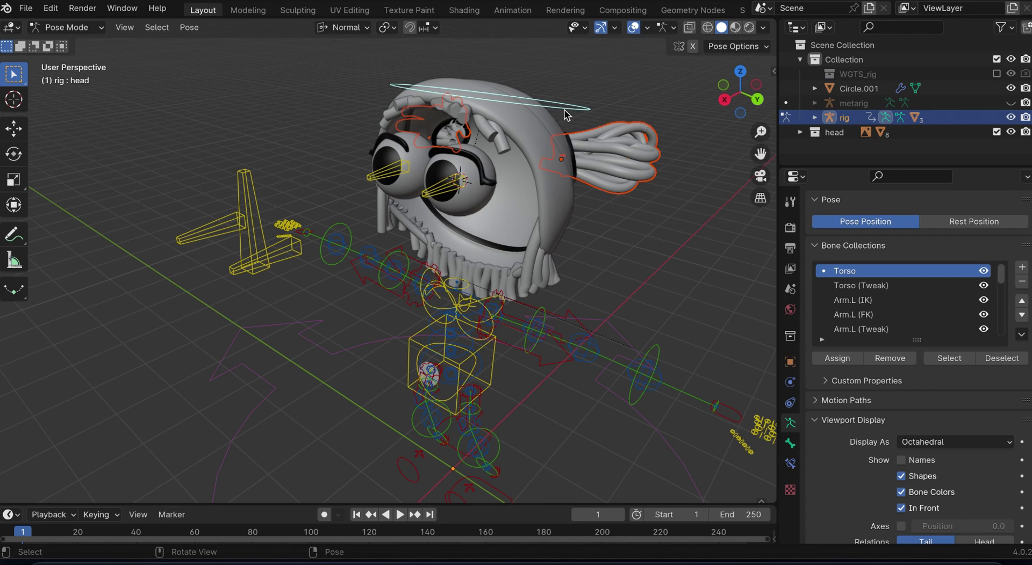
key(ctrl+p)
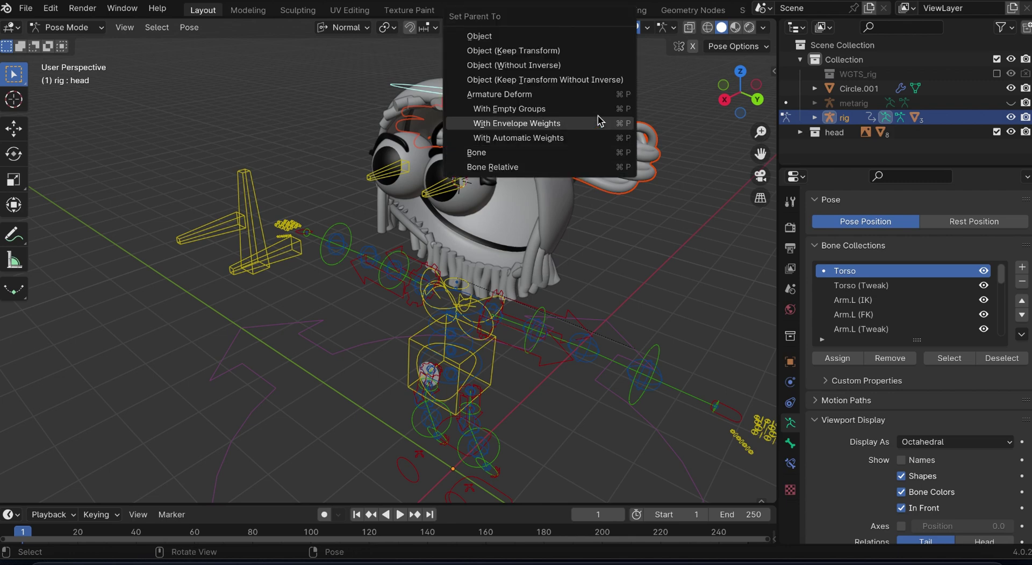
click(489, 153)
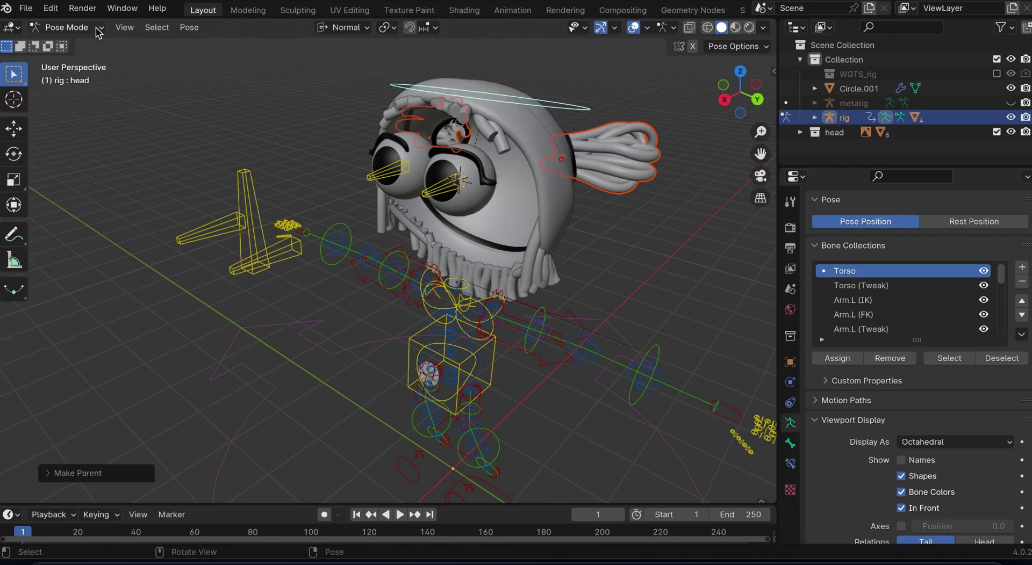
click(65, 26)
click(51, 43)
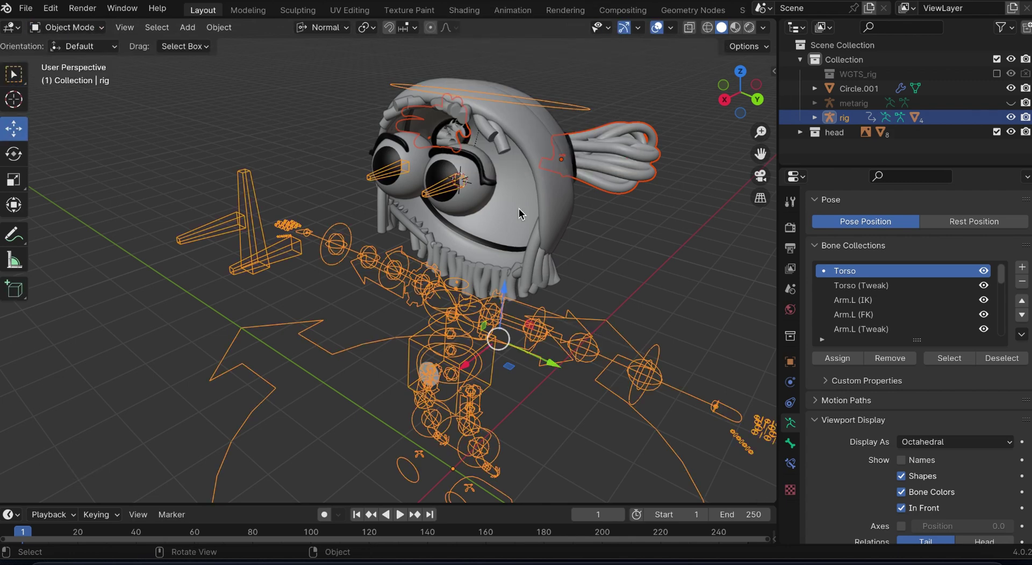
- Hide the head mesh and the side hair tuft
click(530, 136)
key(h)
click(601, 164)
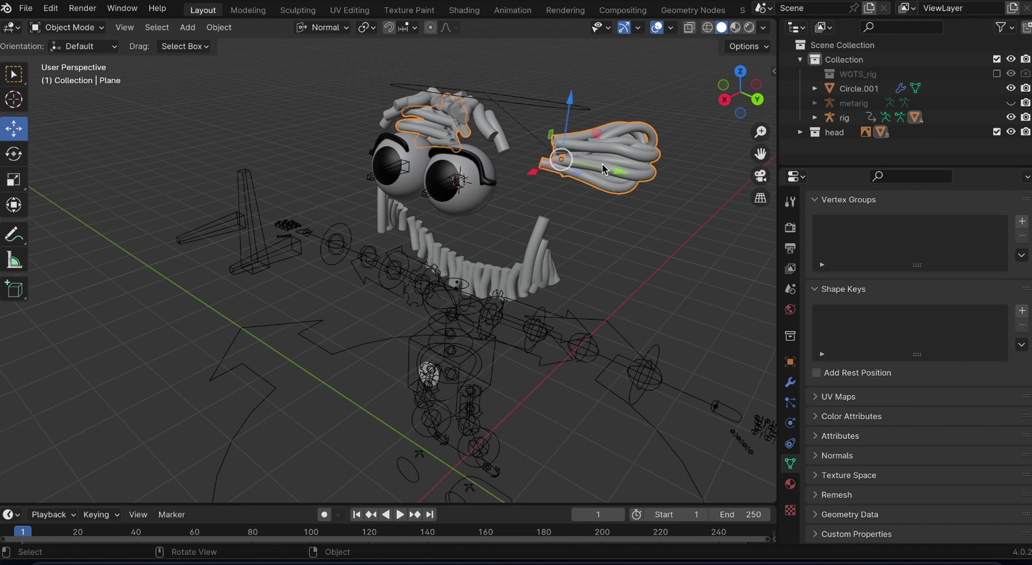
key(h)
- Parent the top hair and teeth mesh Plane.001 to the head bone
click(540, 231)
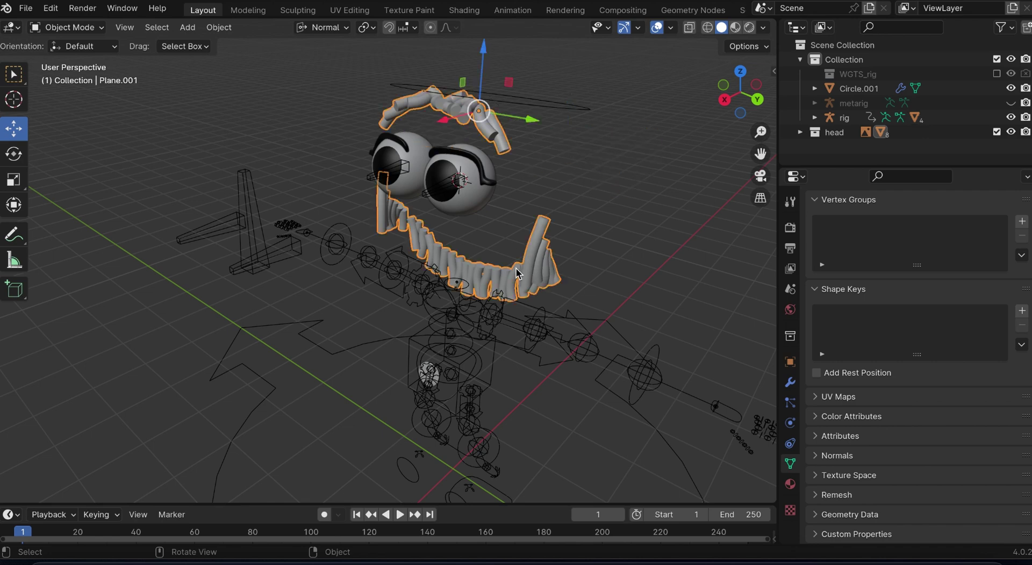
shift+click(574, 107)
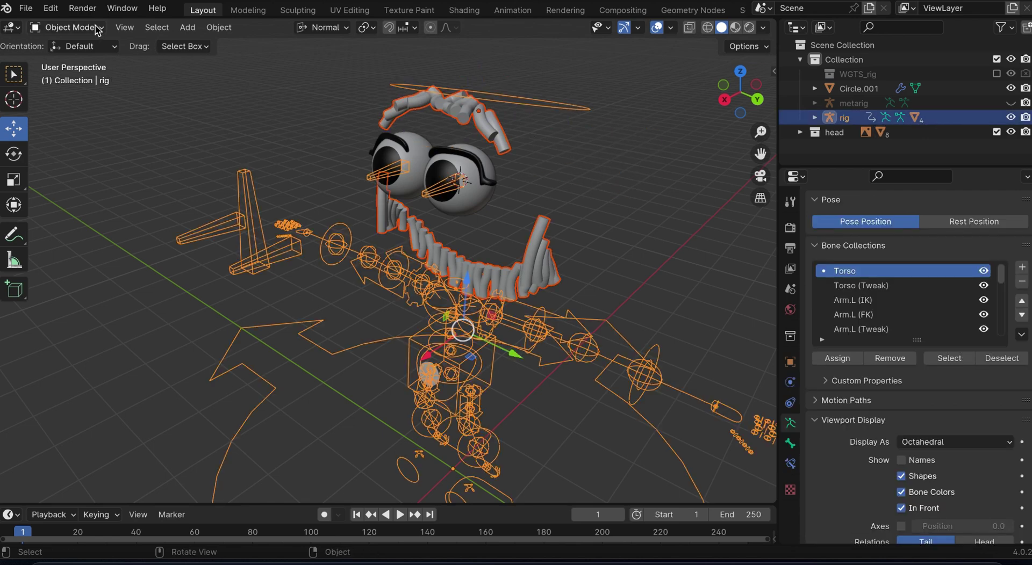
click(67, 27)
click(84, 81)
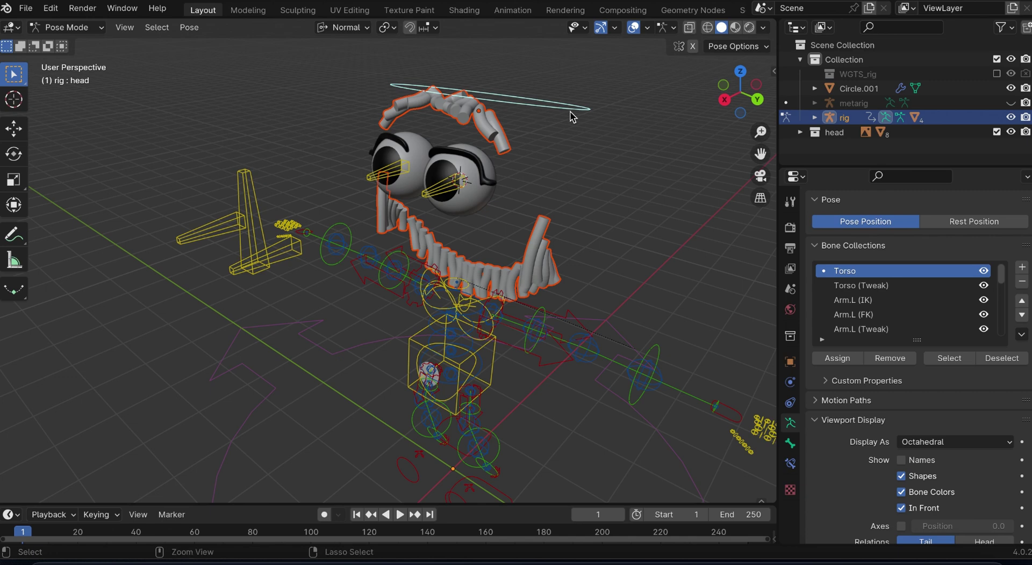
key(ctrl+p)
click(467, 154)
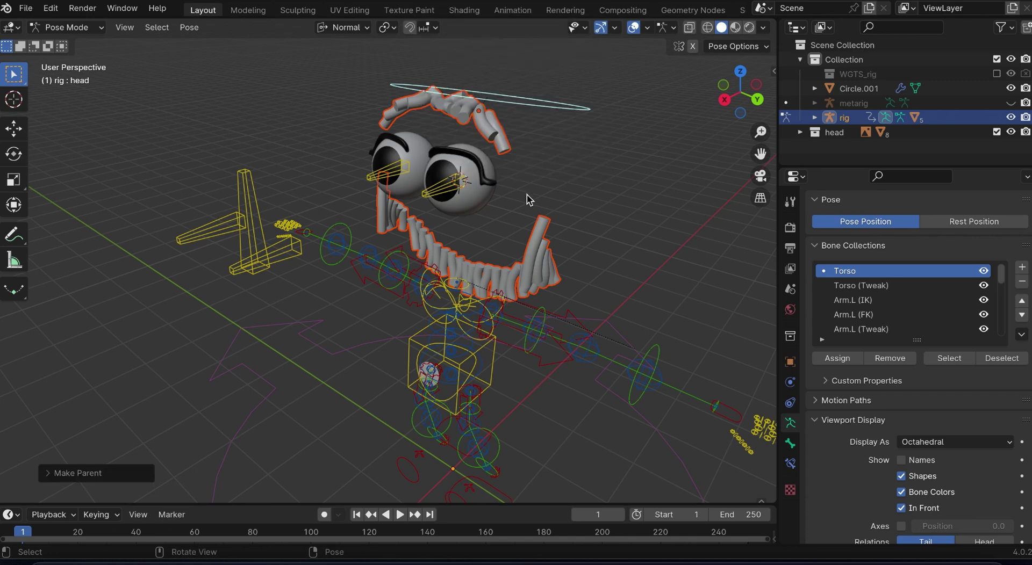
click(68, 27)
click(75, 41)
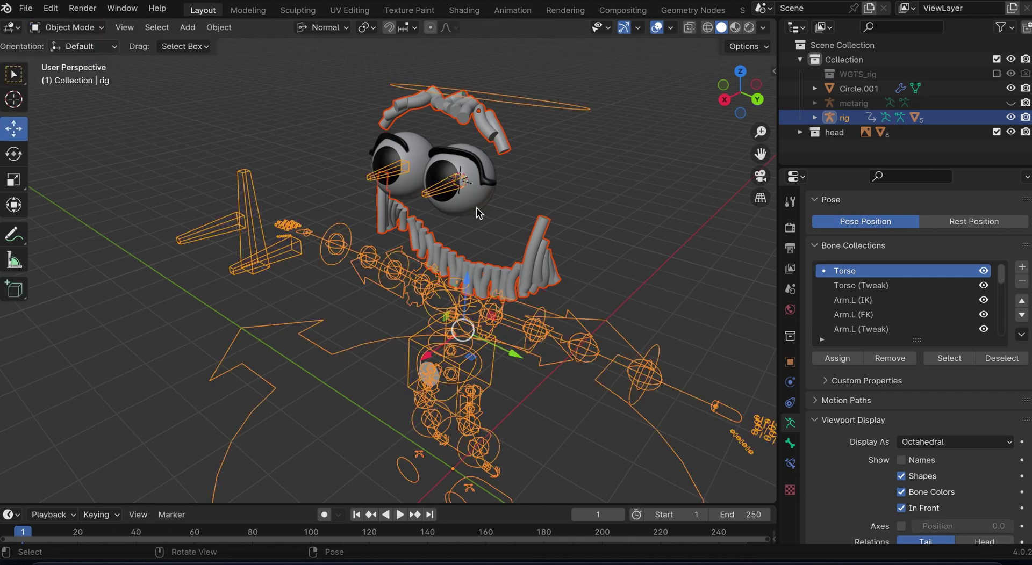
- Hide Plane.001 and parent the eyebrow mesh Cube.001 to the head bone
click(546, 254)
key(h)
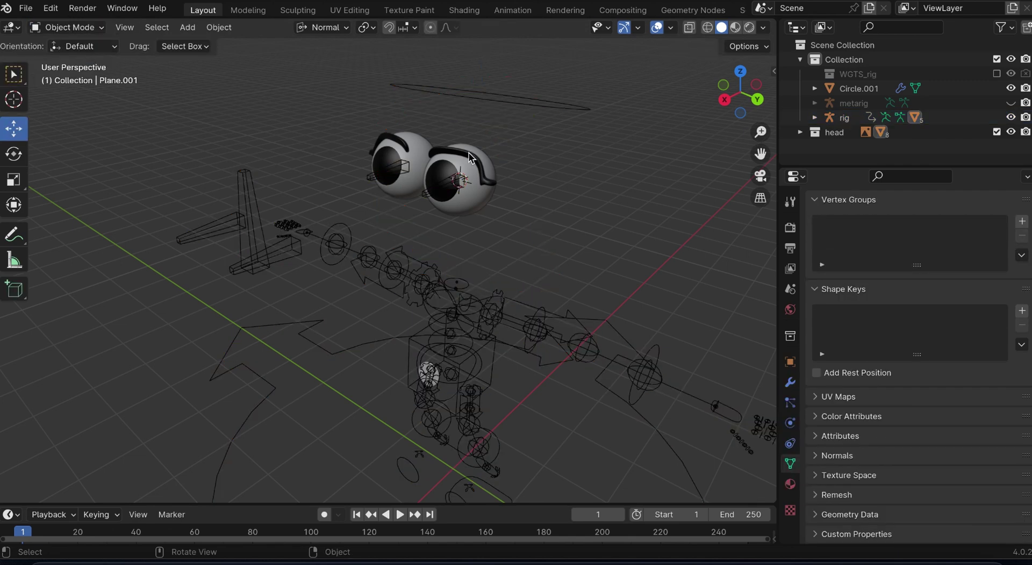
click(466, 158)
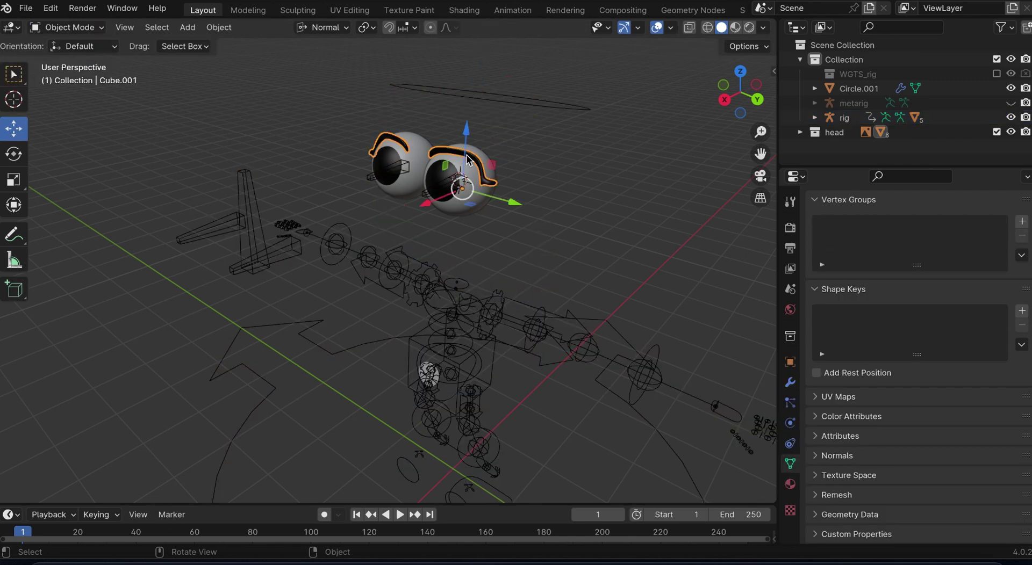
shift+click(548, 107)
click(104, 28)
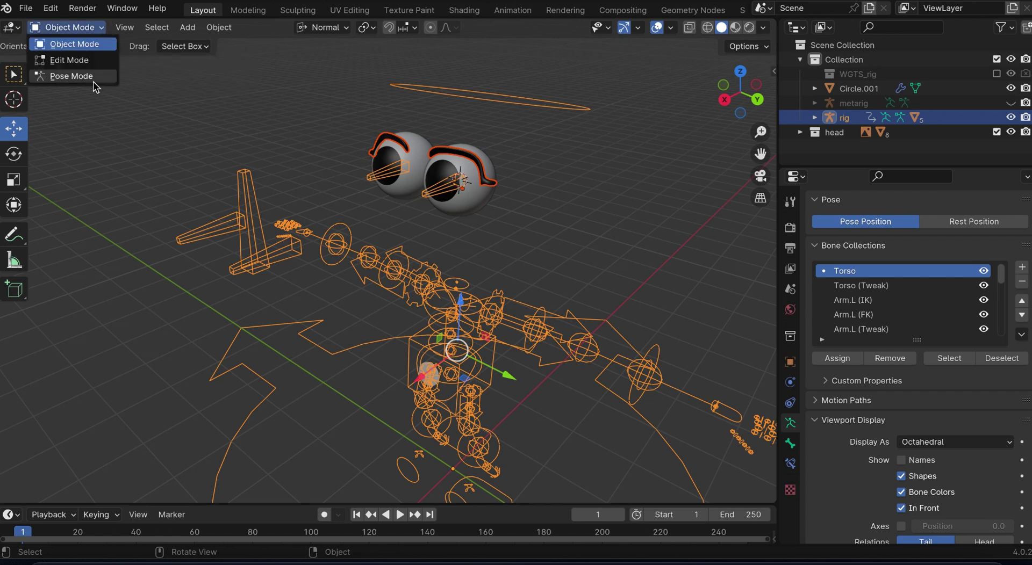
click(86, 76)
click(519, 101)
key(ctrl+p)
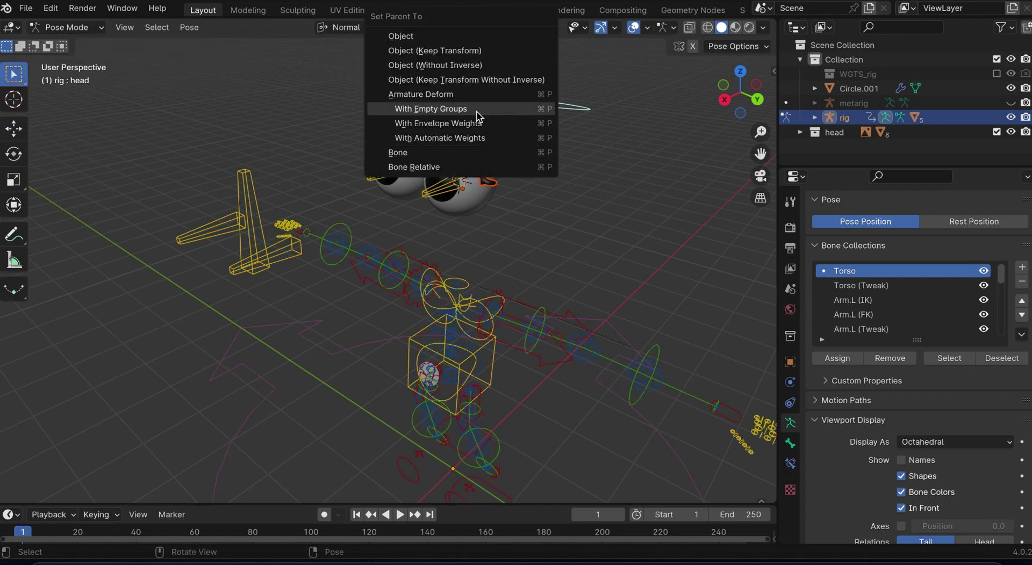
click(410, 153)
drag(740, 92, 550, 93)
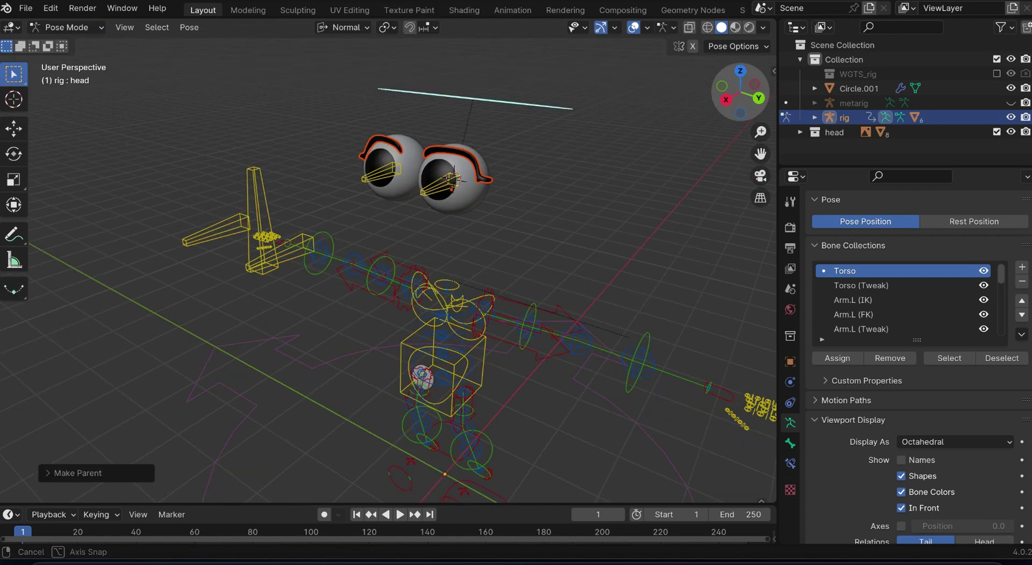
click(72, 28)
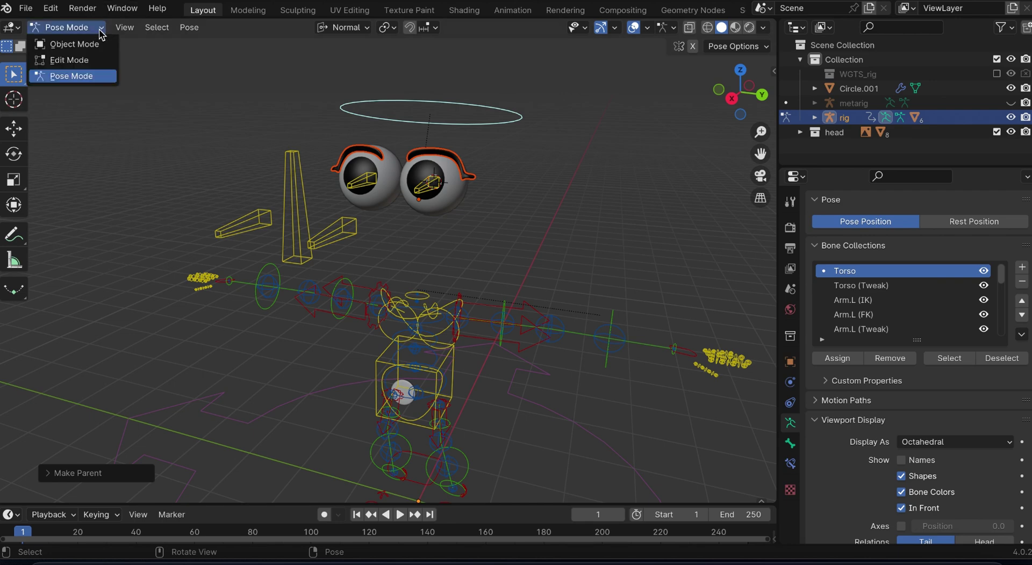
click(75, 44)
- Hide the eyebrows, bind Circle.001 to the rig with automatic weights, and save
click(459, 157)
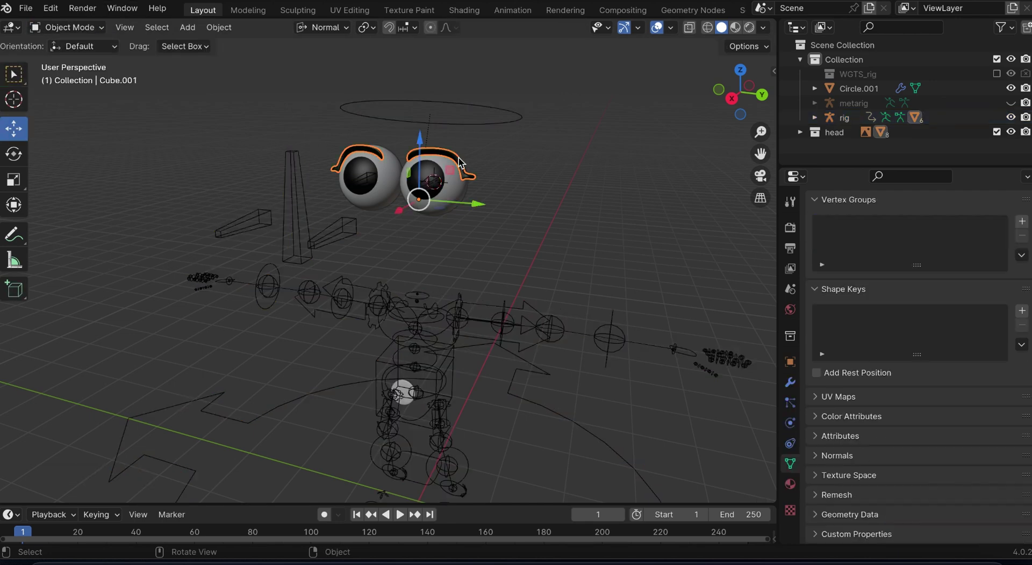
key(h)
click(404, 388)
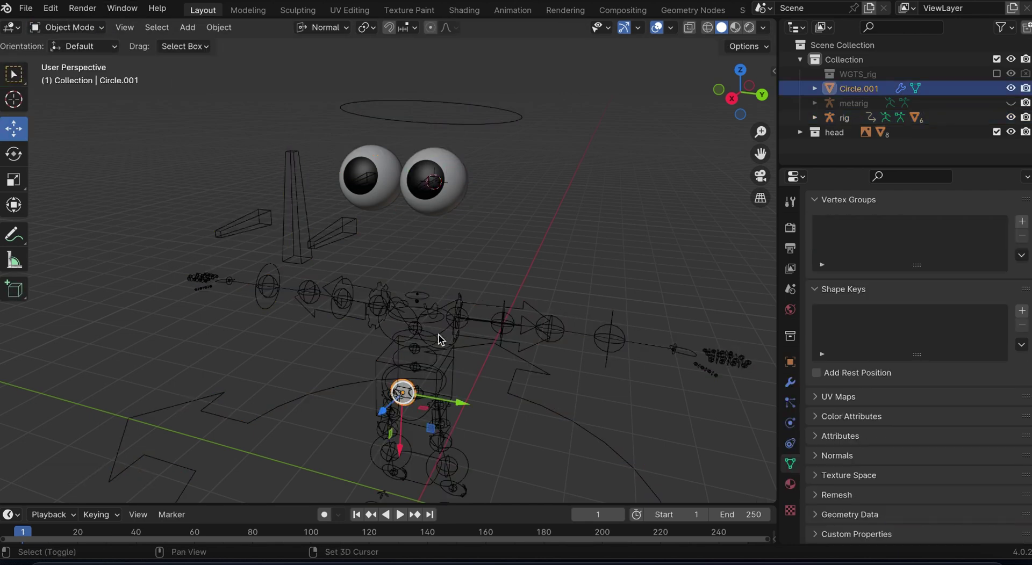
shift+click(404, 388)
key(ctrl+p)
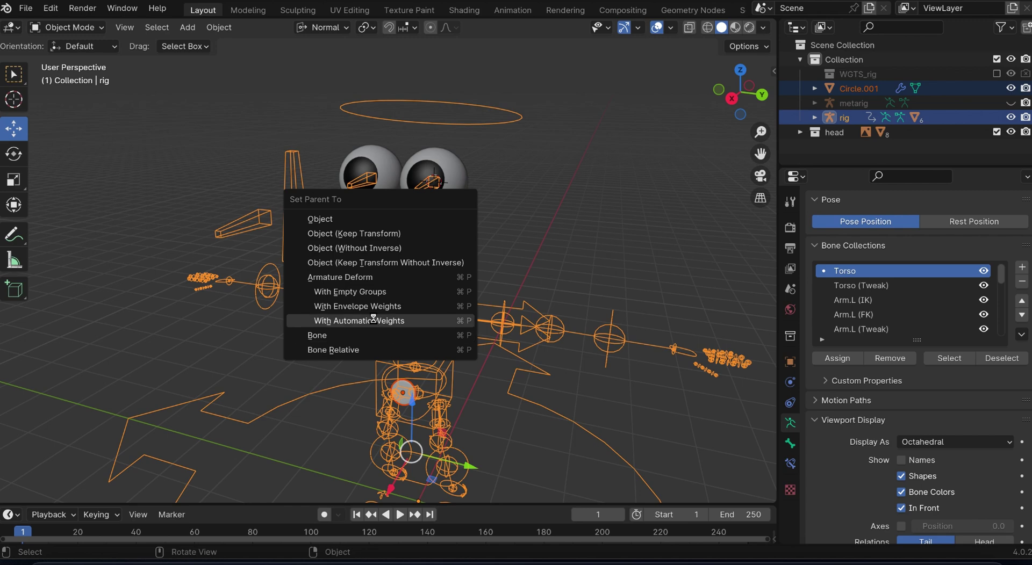
click(378, 321)
key(ctrl+s)
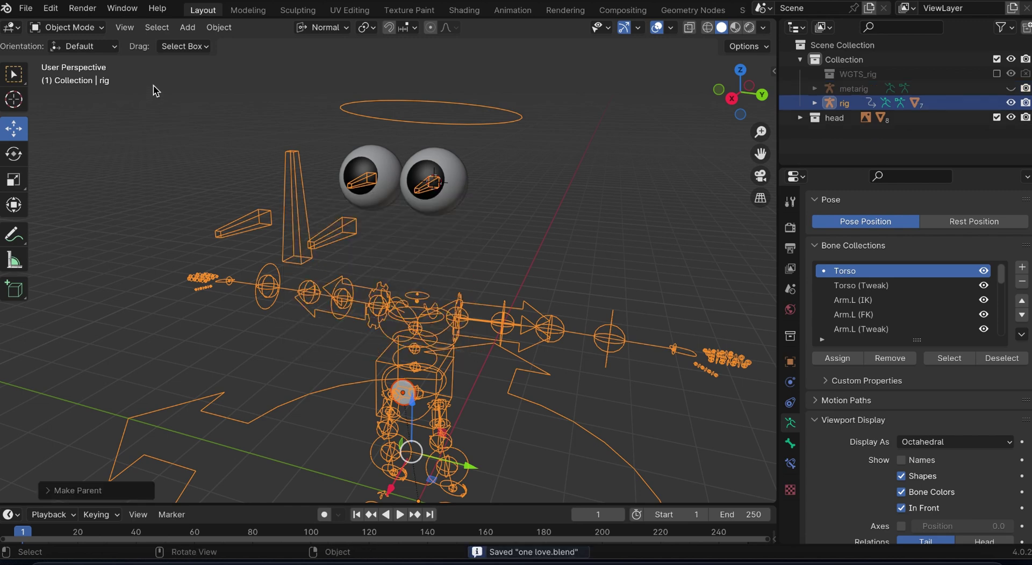
click(406, 384)
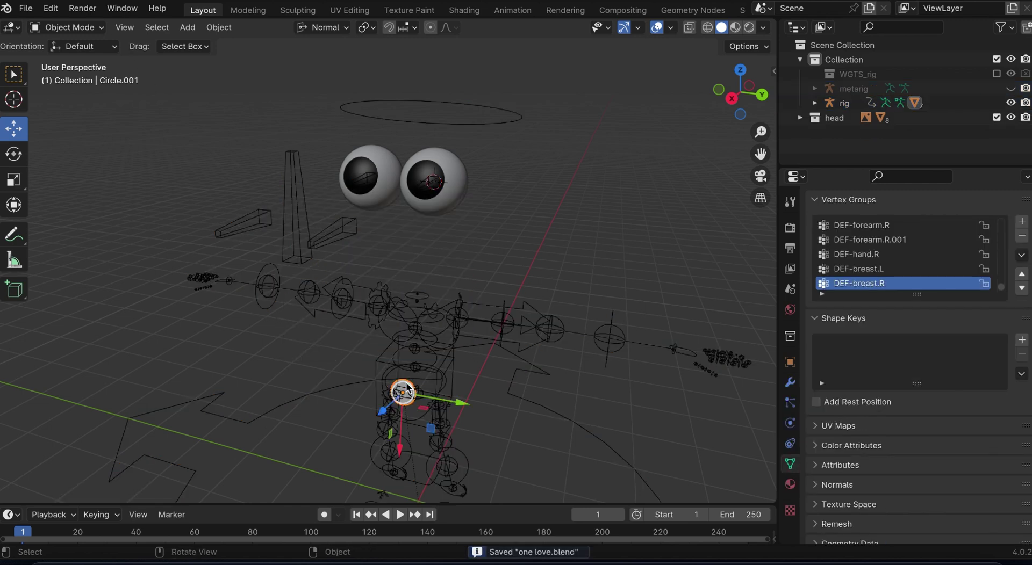
click(458, 193)
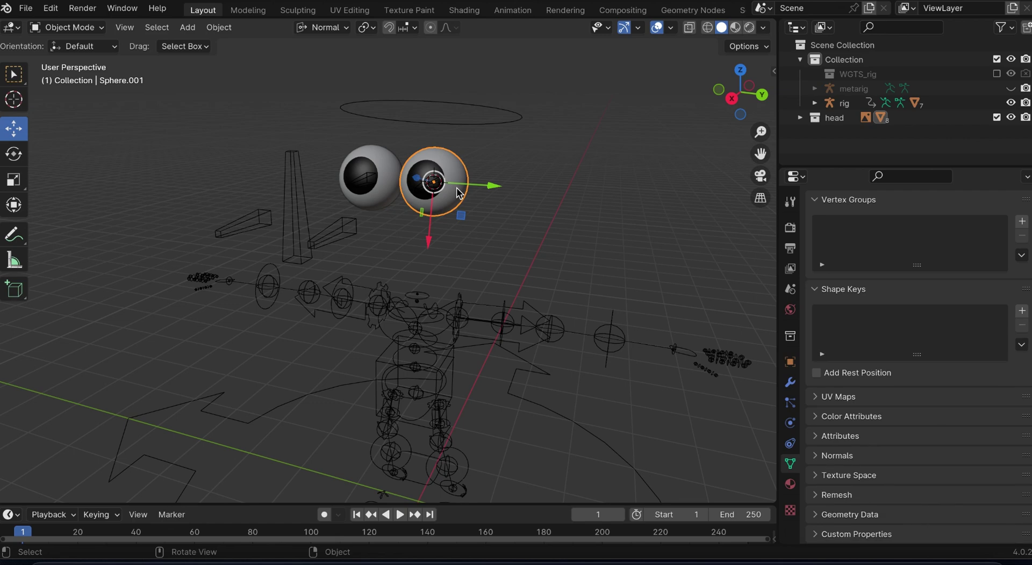
- Parent the right eyeball sphere to the eye bone inside it
shift+click(503, 123)
click(67, 27)
click(77, 76)
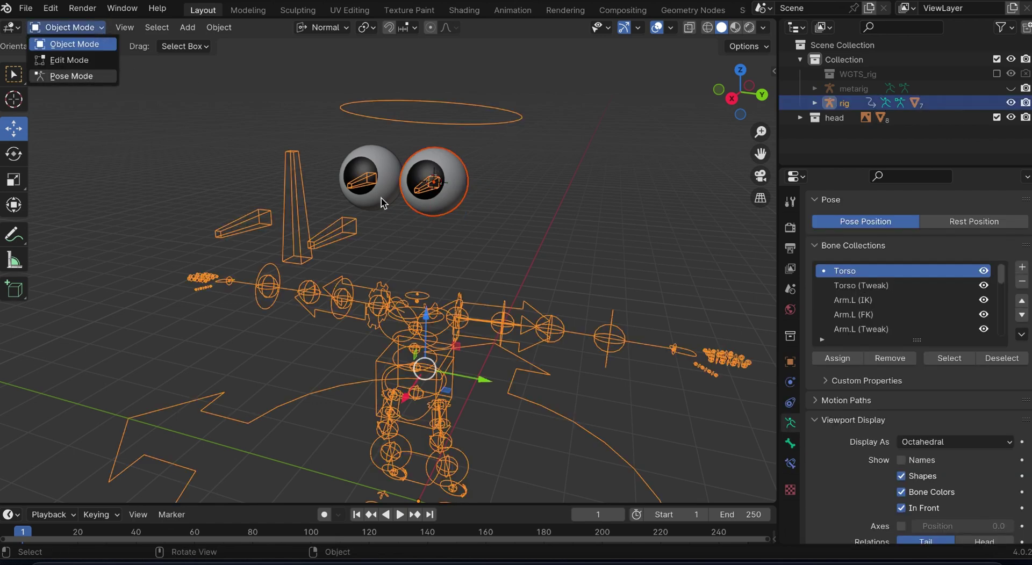
click(418, 189)
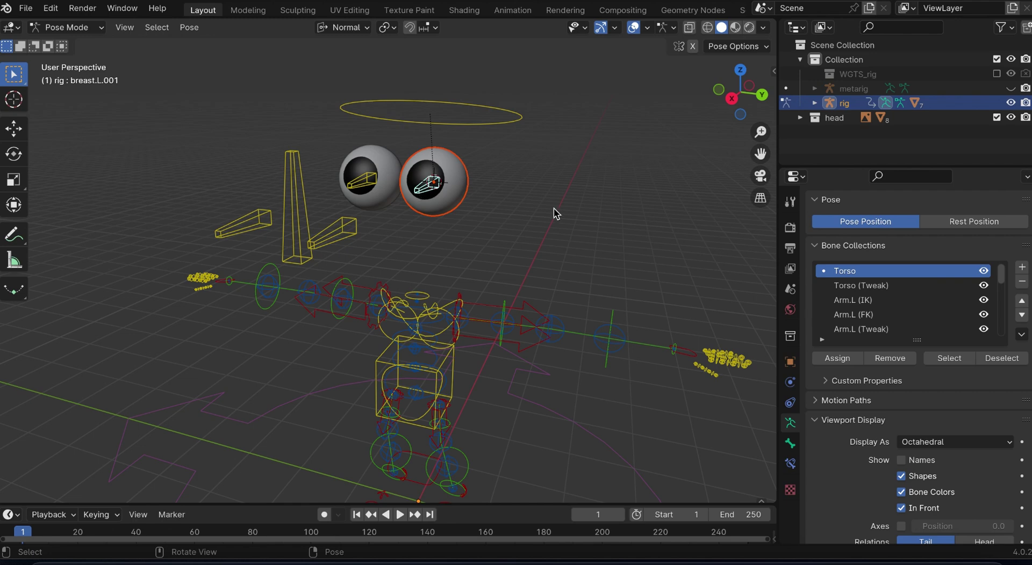
key(ctrl+p)
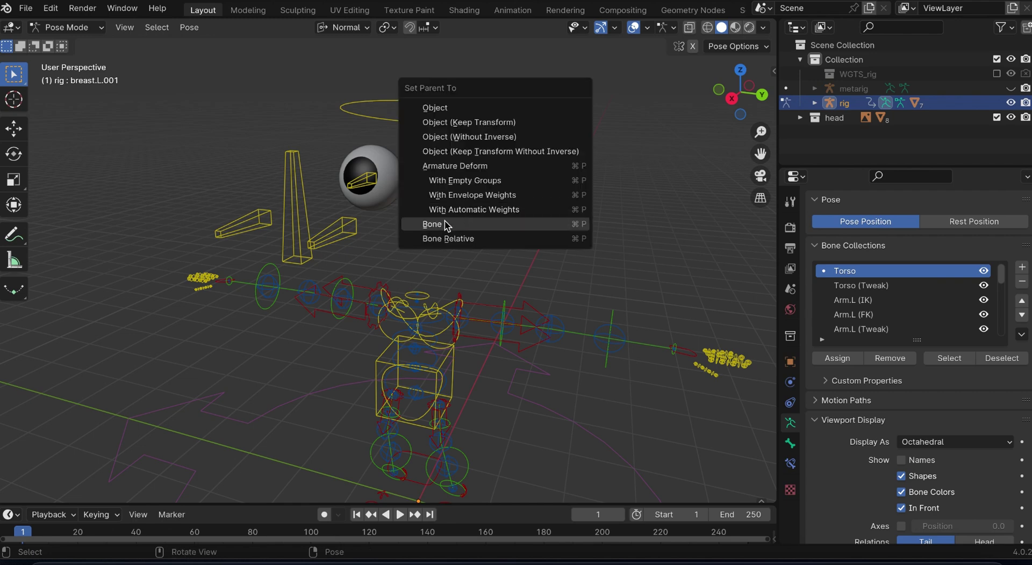
click(444, 223)
click(67, 27)
click(76, 43)
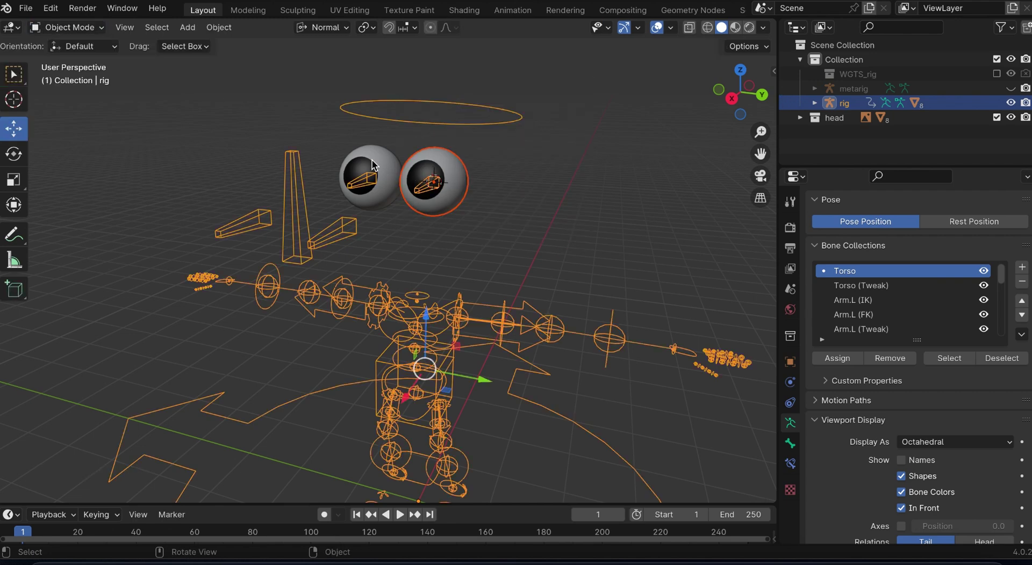
- Parent the left eyeball sphere to its eye bone and return to Object Mode
click(373, 165)
shift+click(433, 101)
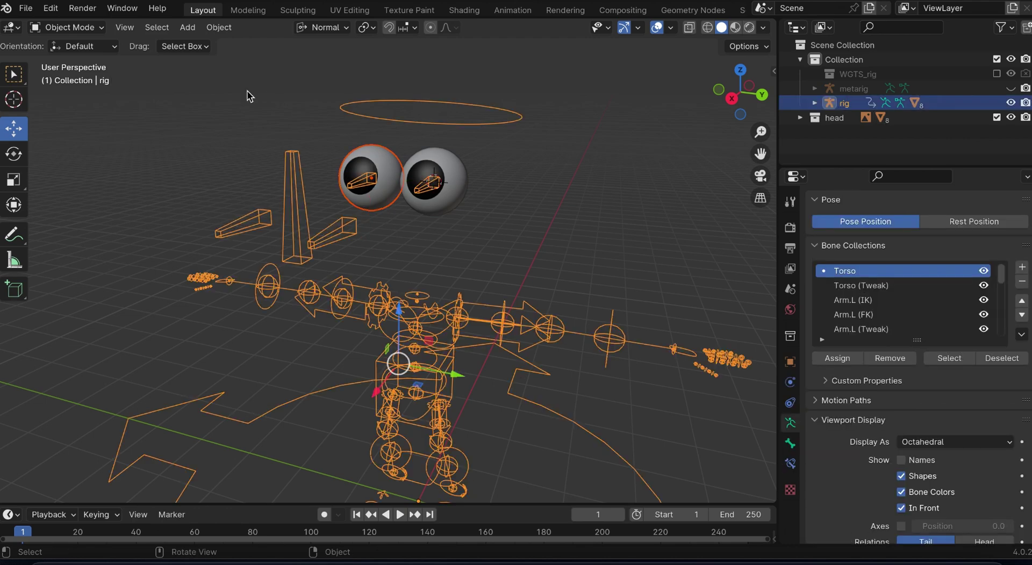
click(67, 27)
click(76, 74)
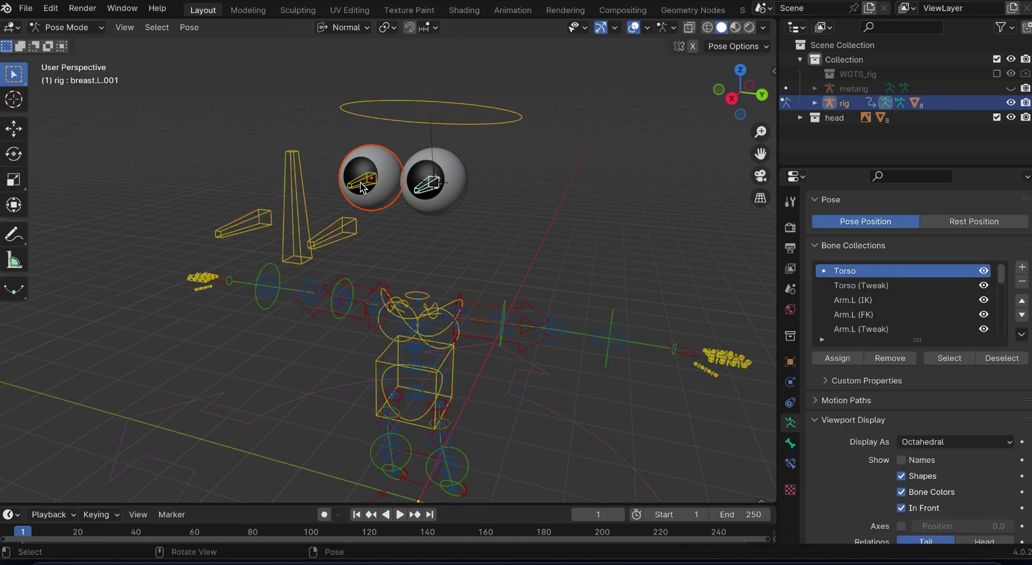
click(363, 186)
key(ctrl+p)
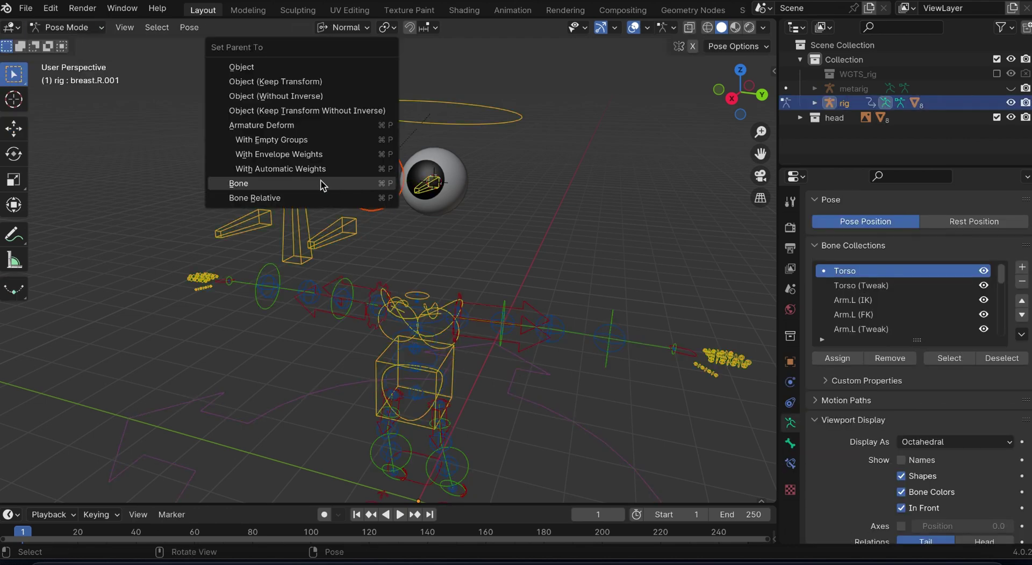
click(321, 181)
click(75, 27)
click(81, 41)
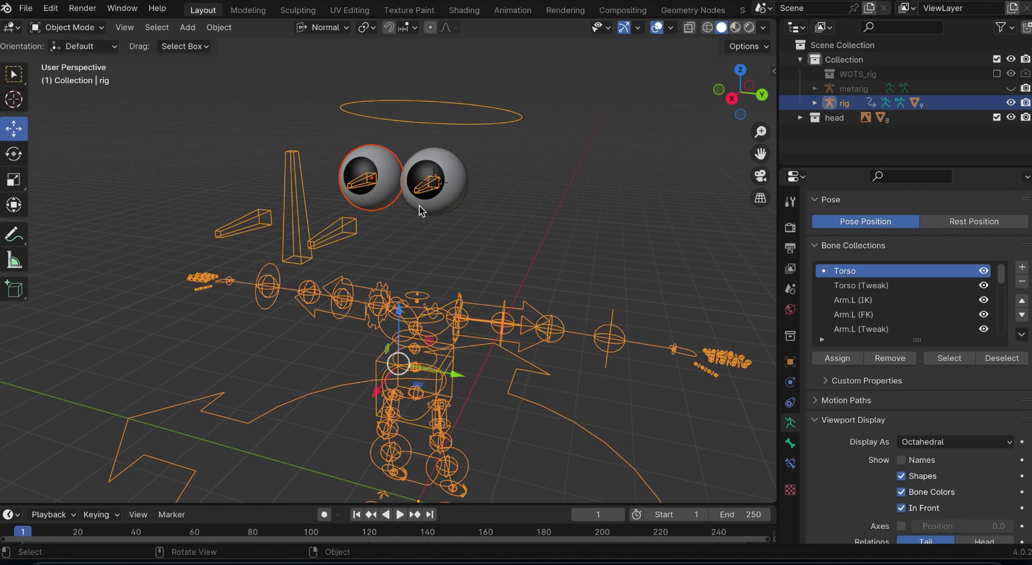
click(445, 204)
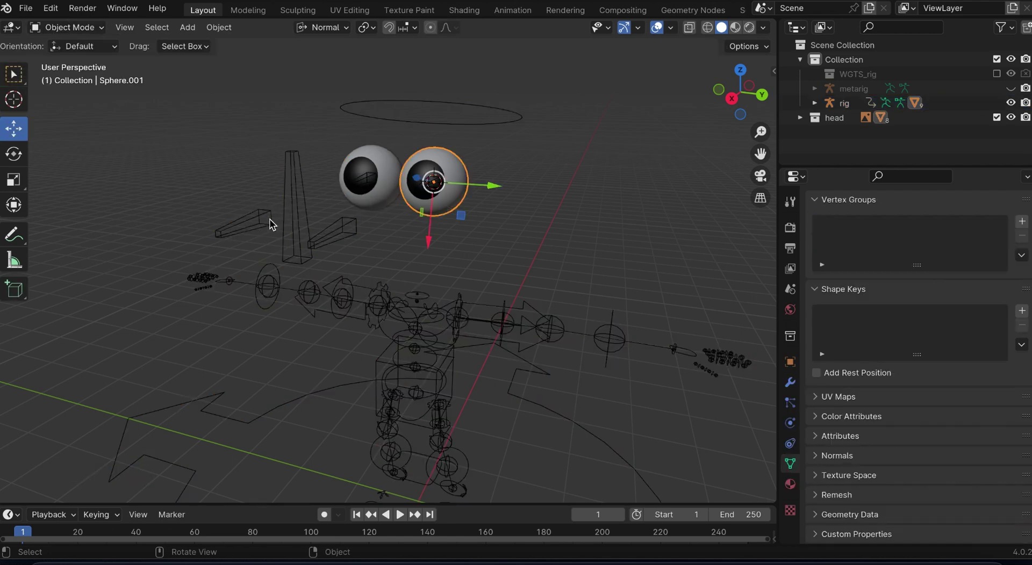
- In Pose Mode, test-move the tall spine bone, cancel the move, and save
click(305, 214)
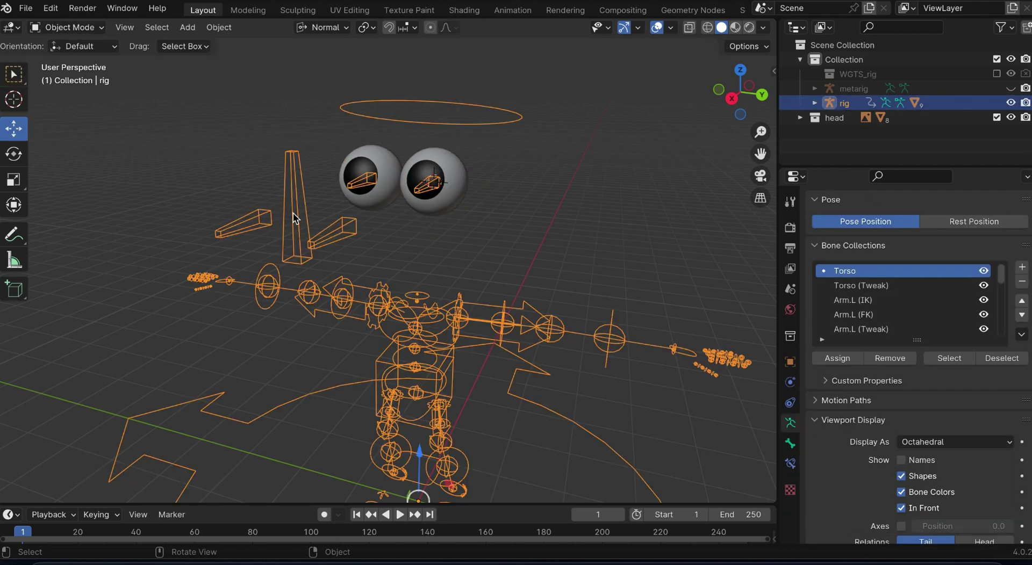
click(102, 28)
click(84, 74)
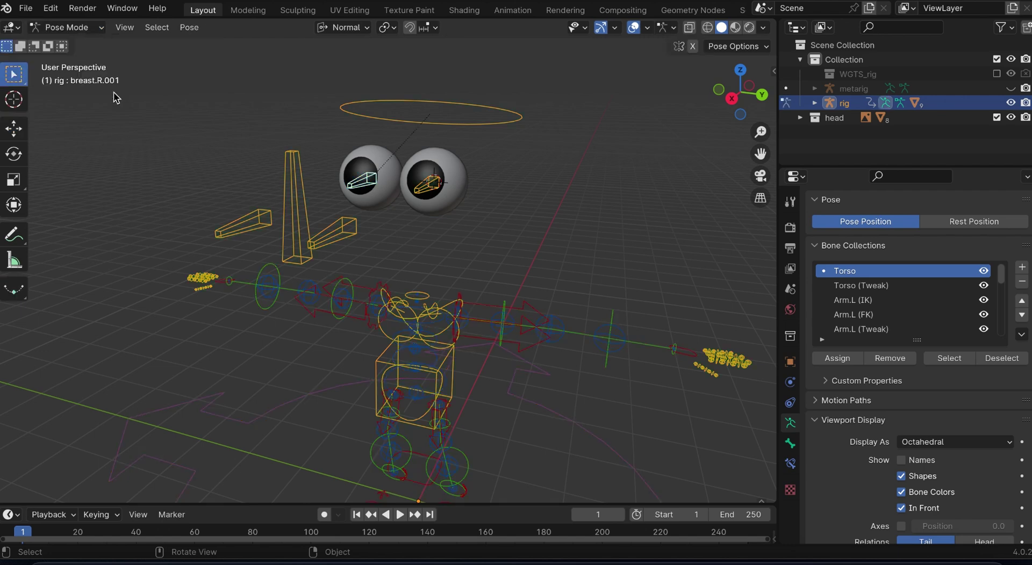
click(296, 198)
key(g)
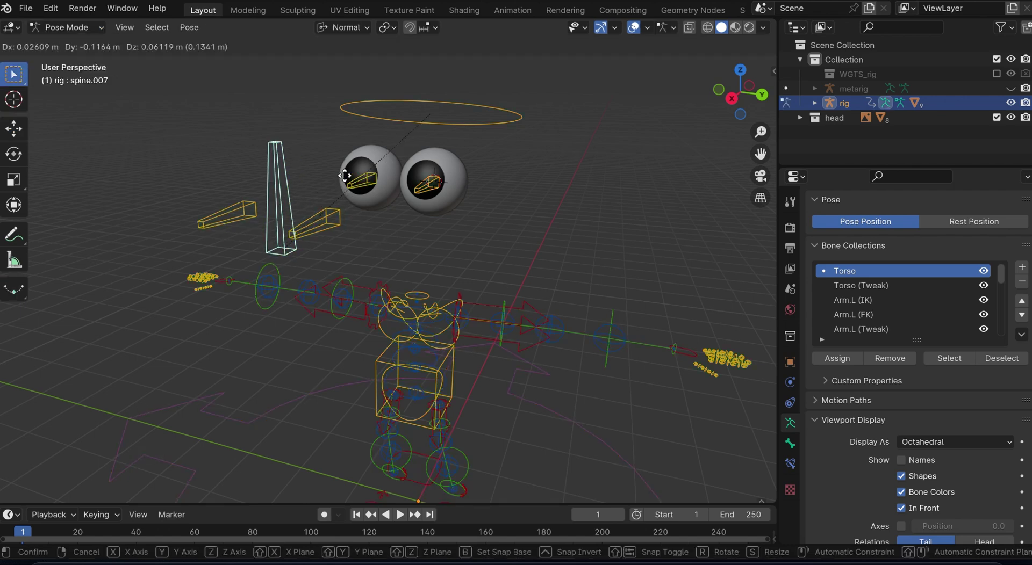
right_click(474, 224)
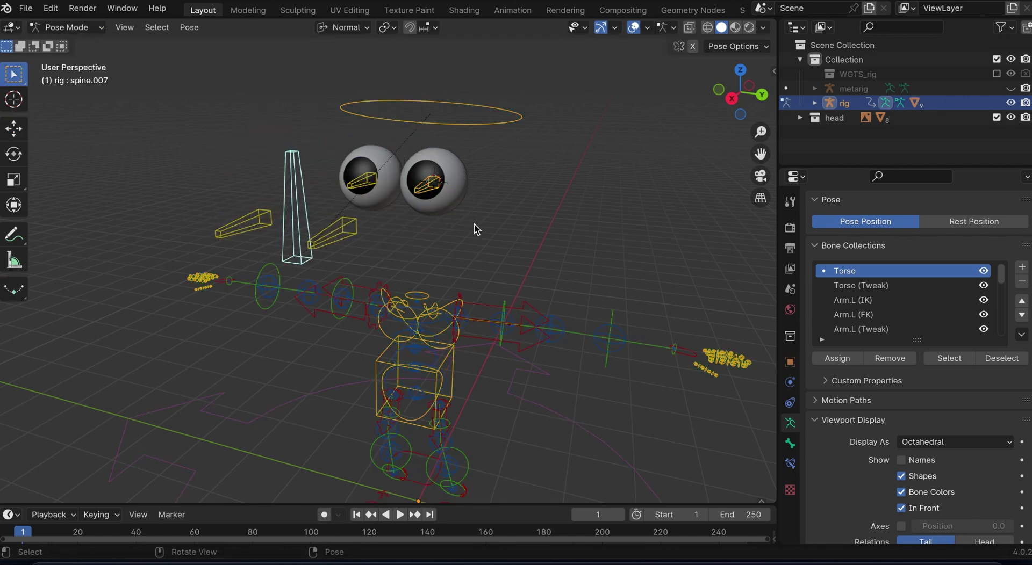
key(ctrl+s)
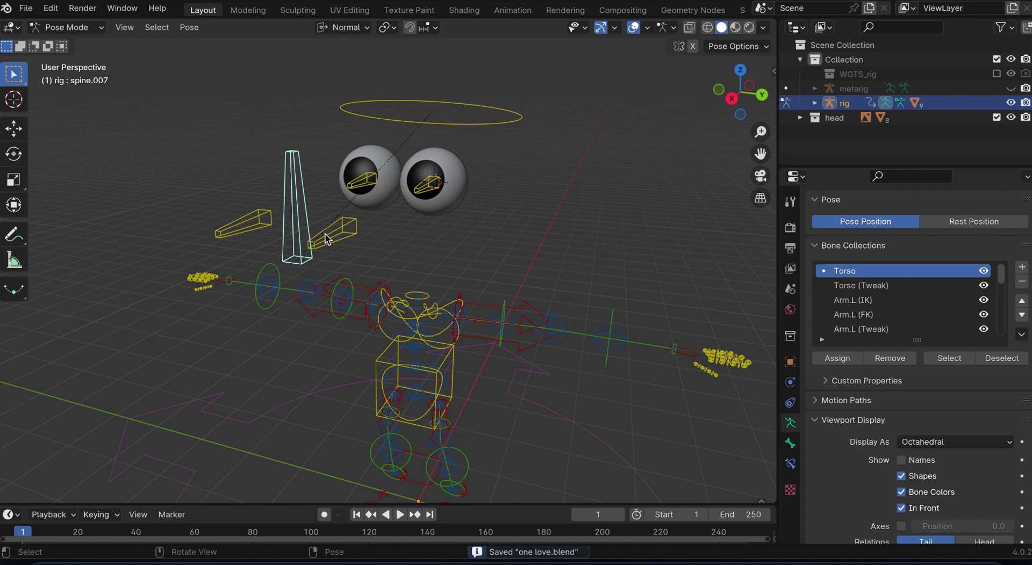
- Add Track To constraints making breast.L.001 and breast.R.001 aim at the angled bones
click(325, 239)
shift+click(421, 194)
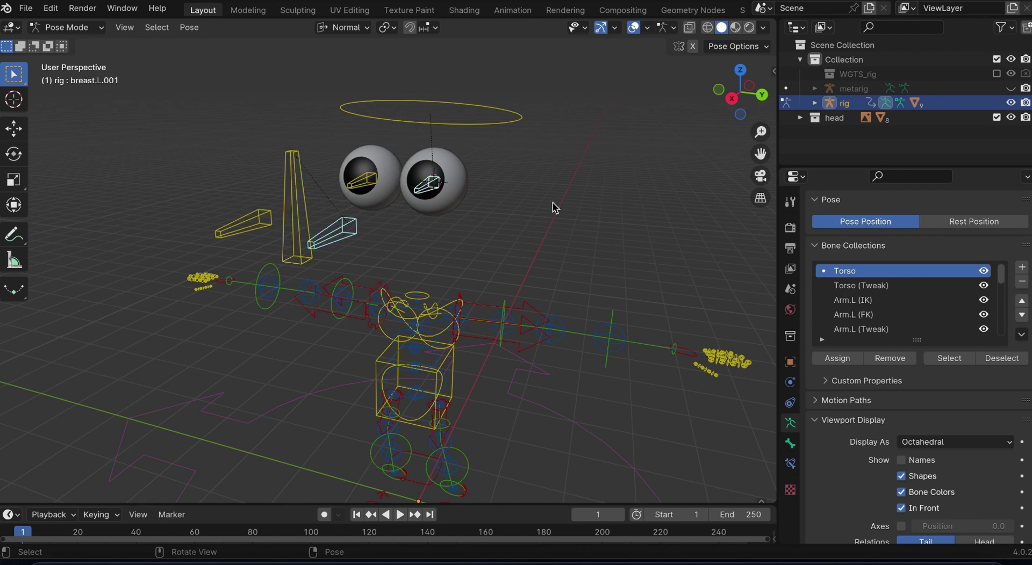
key(shift+ctrl+c)
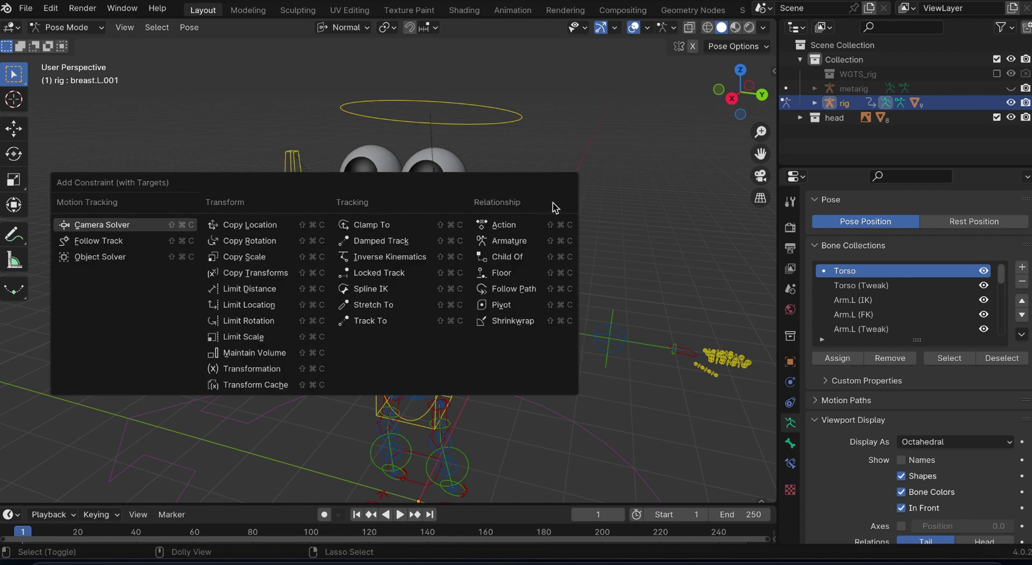
click(369, 319)
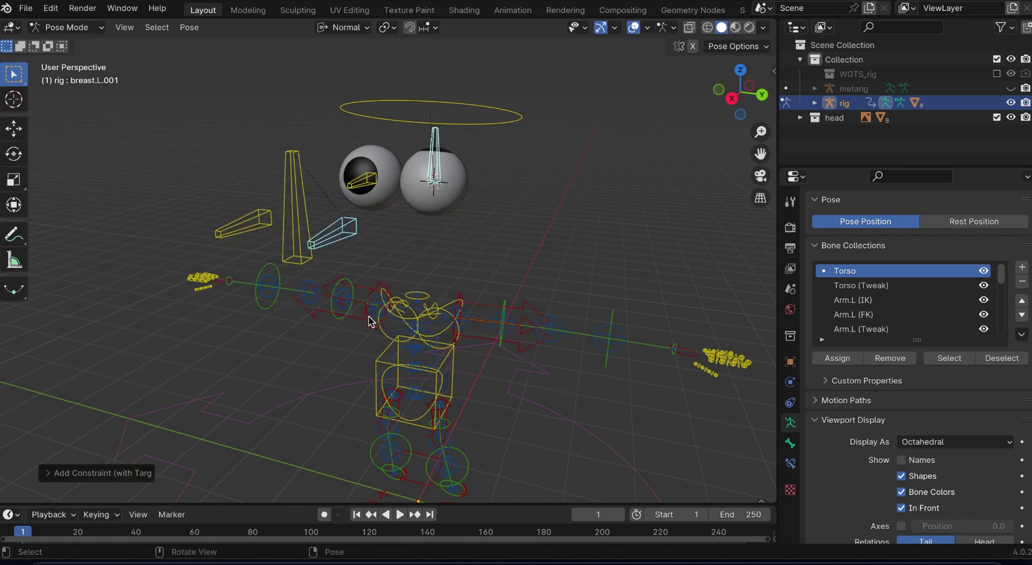
click(260, 223)
shift+click(361, 186)
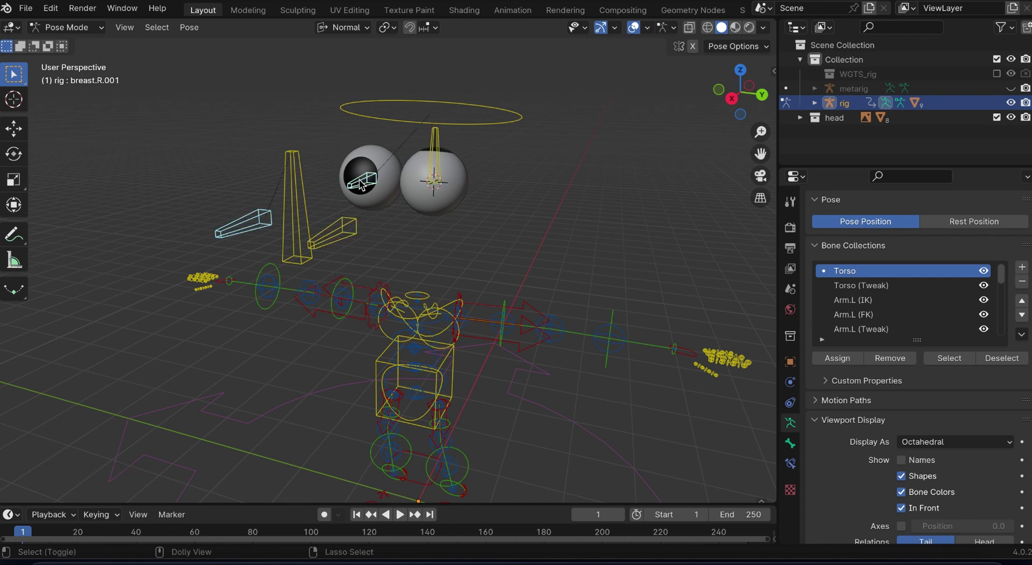
key(shift+ctrl+c)
click(340, 179)
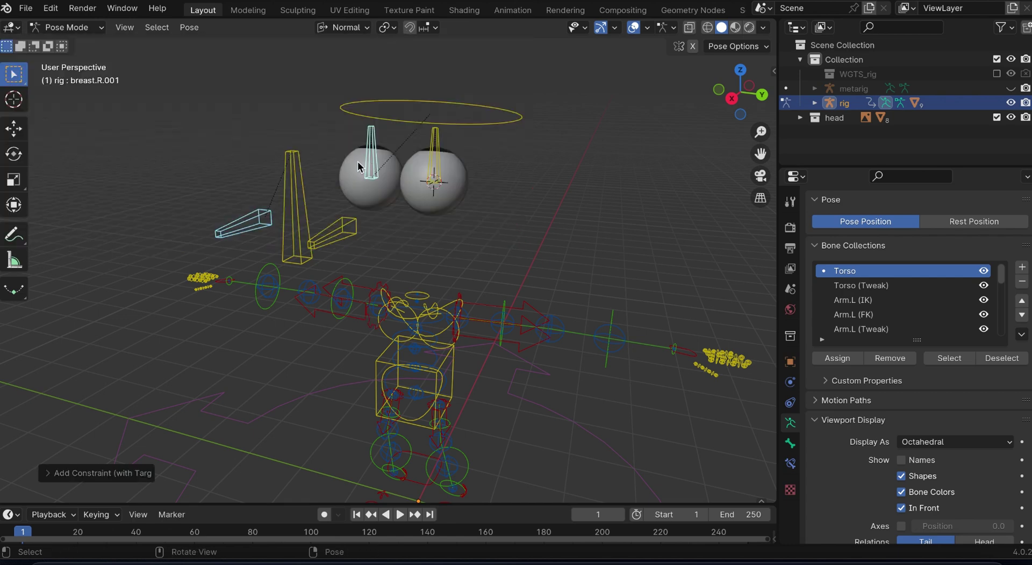
click(67, 27)
- Back in Object Mode, rotate both eyeball spheres 90° around their local Y axis
click(76, 43)
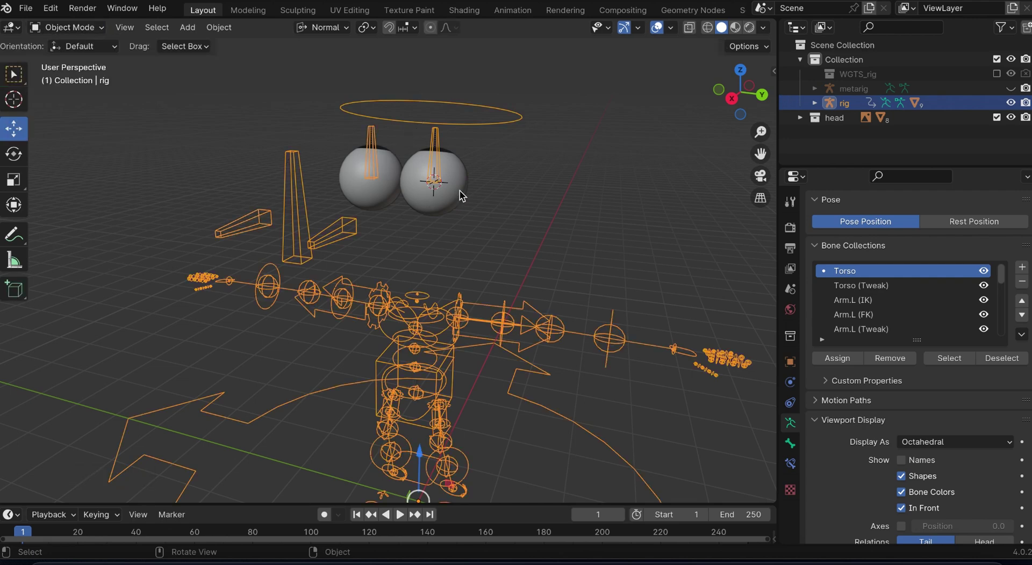
click(462, 196)
key(r)
key(y)
key(y)
text(9)
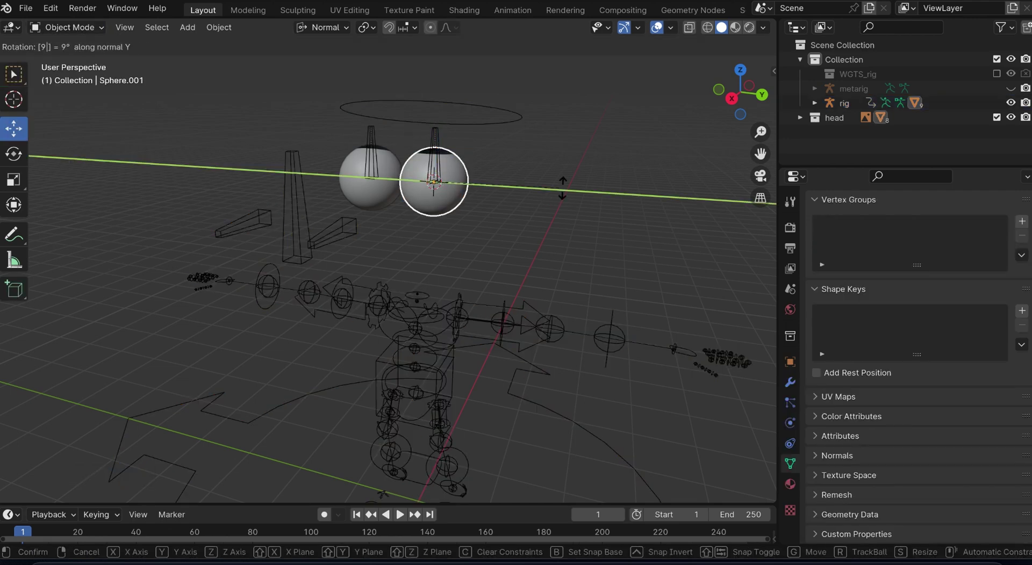
text(0)
key(Return)
click(375, 192)
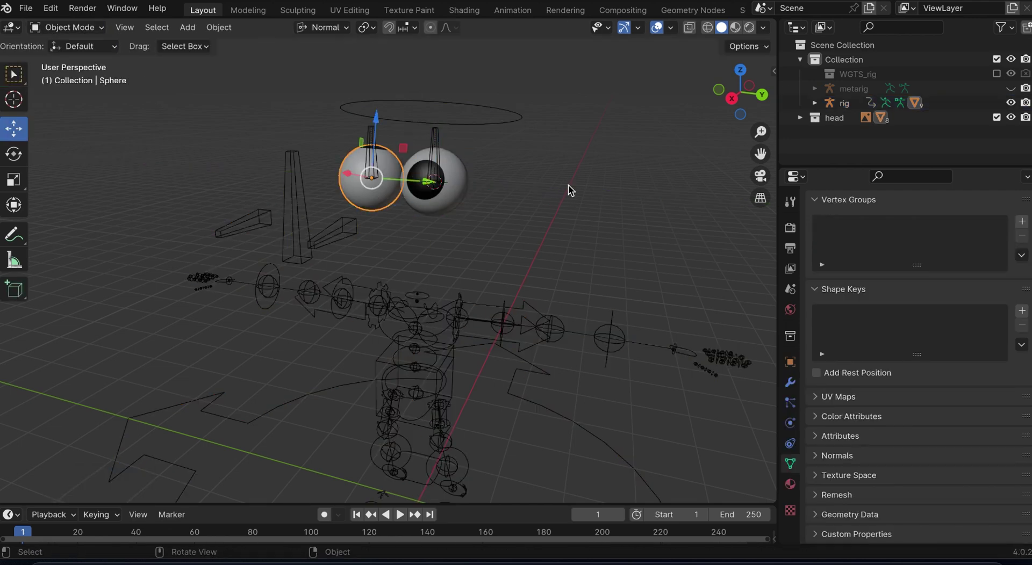
key(r)
key(y)
key(y)
text(90)
key(Return)
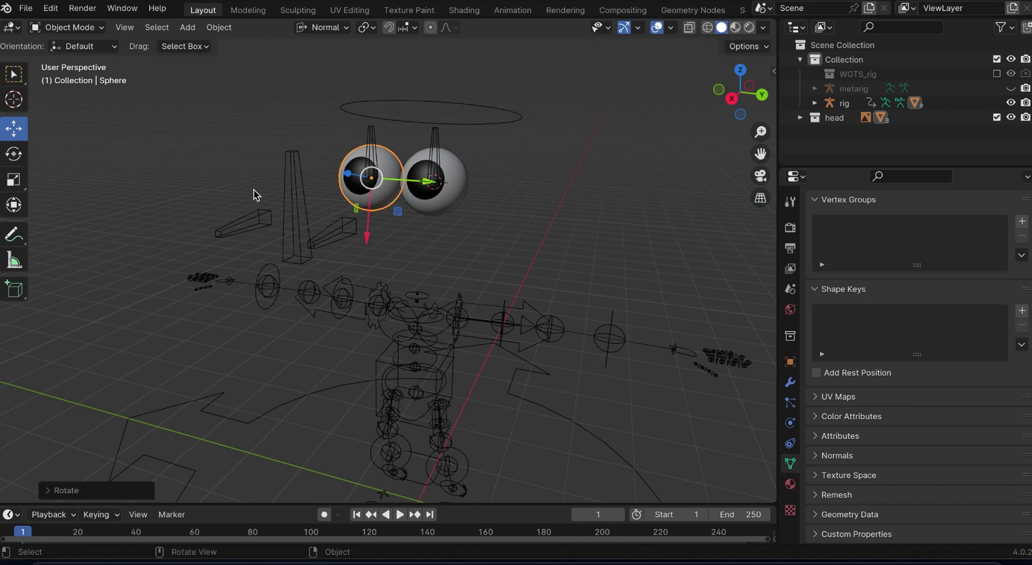
- Put the rig in Pose Mode and trial-move the spine bone to check the eyes, then cancel
click(280, 192)
click(97, 28)
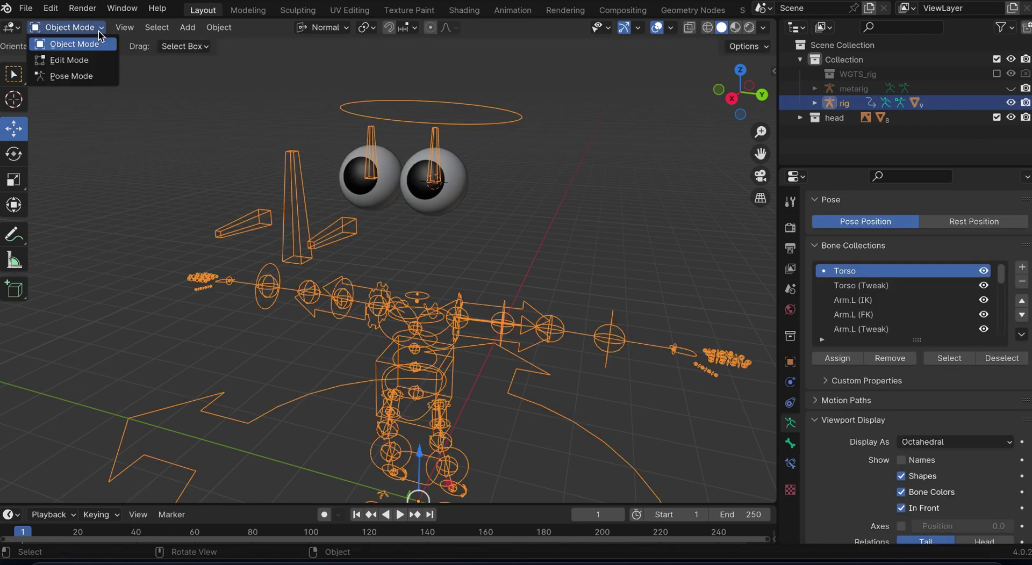
click(77, 76)
click(294, 186)
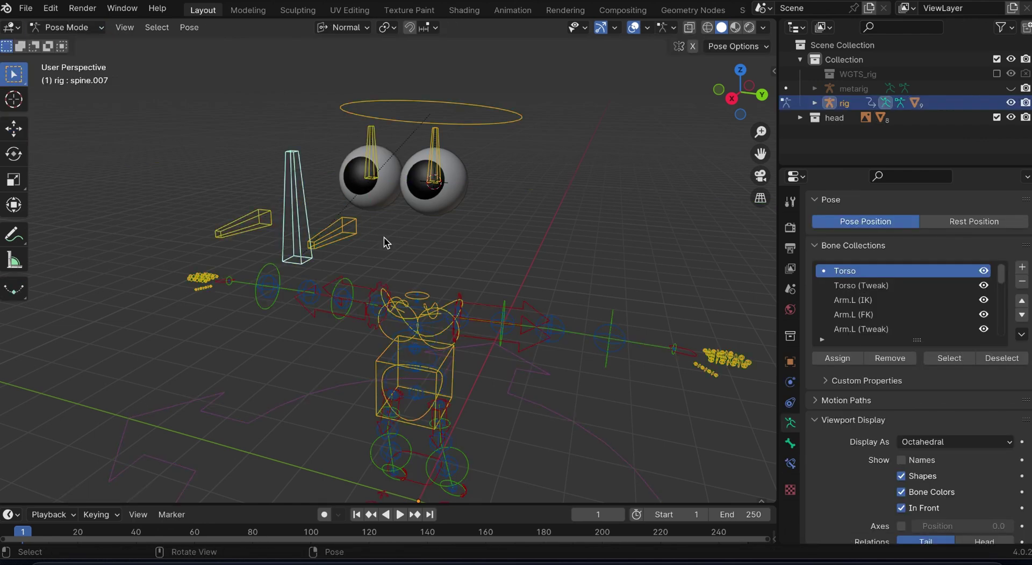
key(g)
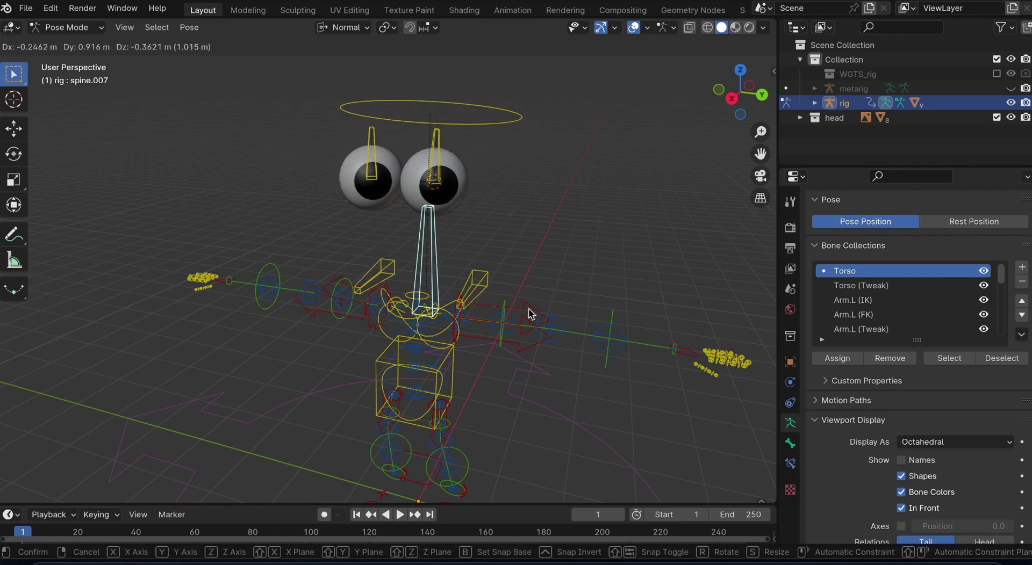
key(Escape)
- Return the rig to Object Mode and unhide all hidden objects with Alt+H
click(67, 27)
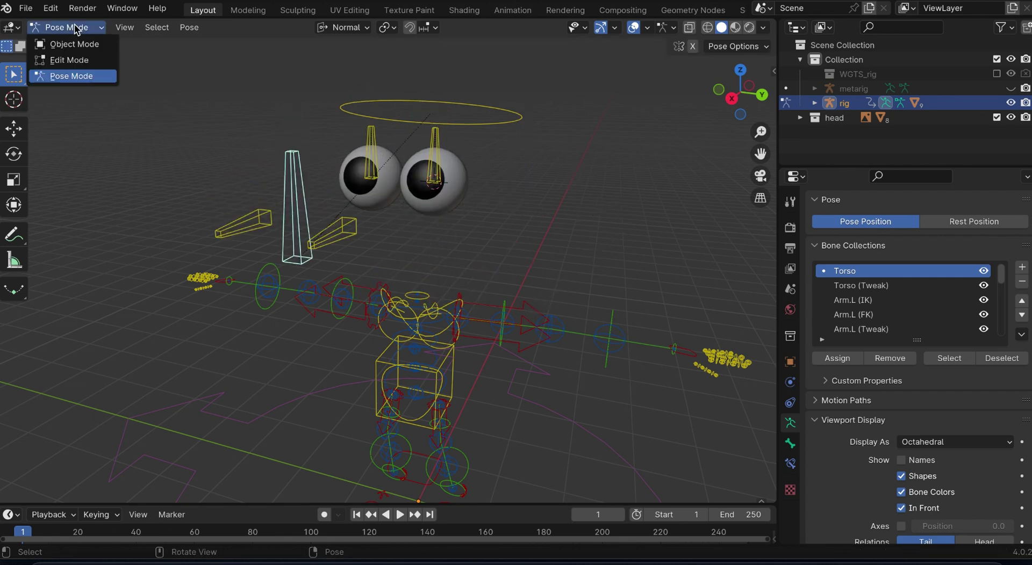
click(54, 42)
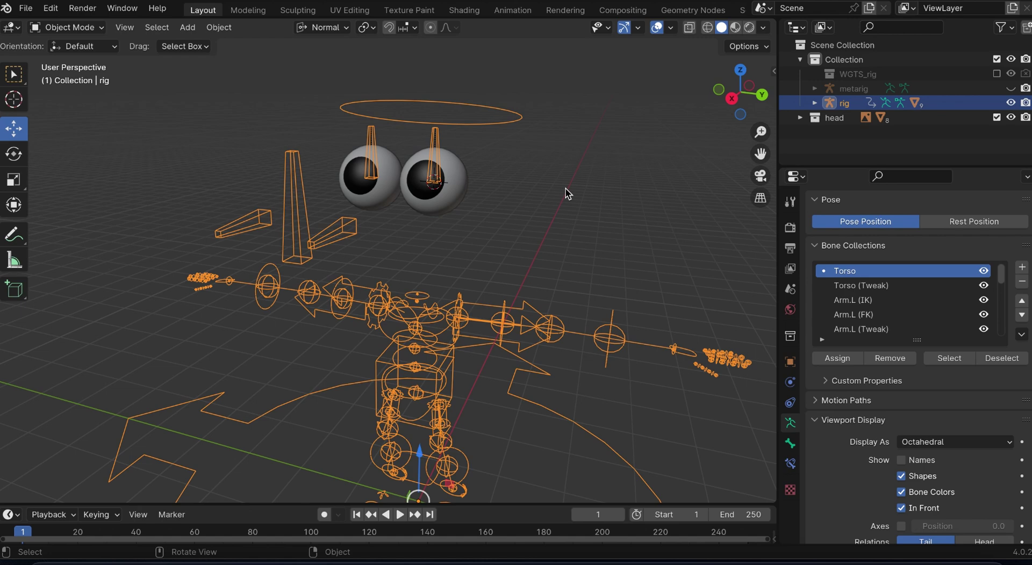
key(alt+h)
- Parent the glasses to the rig's head bone using Ctrl+P > Bone in Pose Mode
click(465, 207)
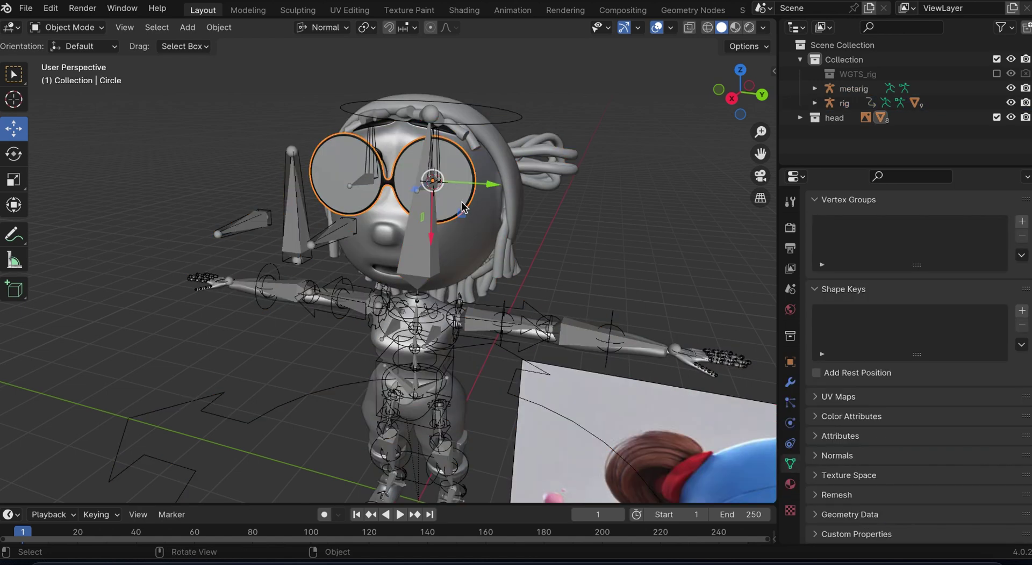
click(421, 253)
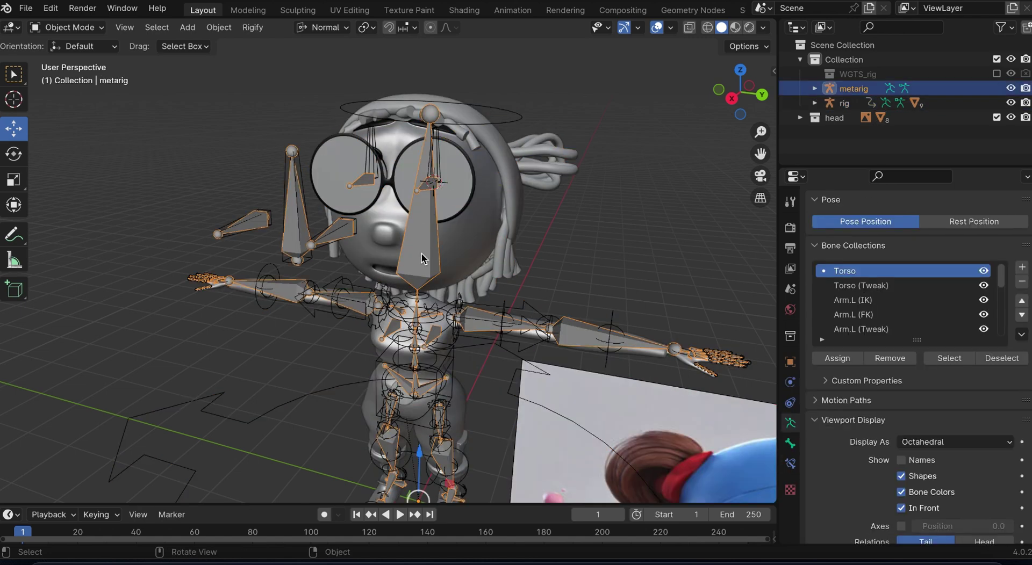
click(444, 215)
click(68, 27)
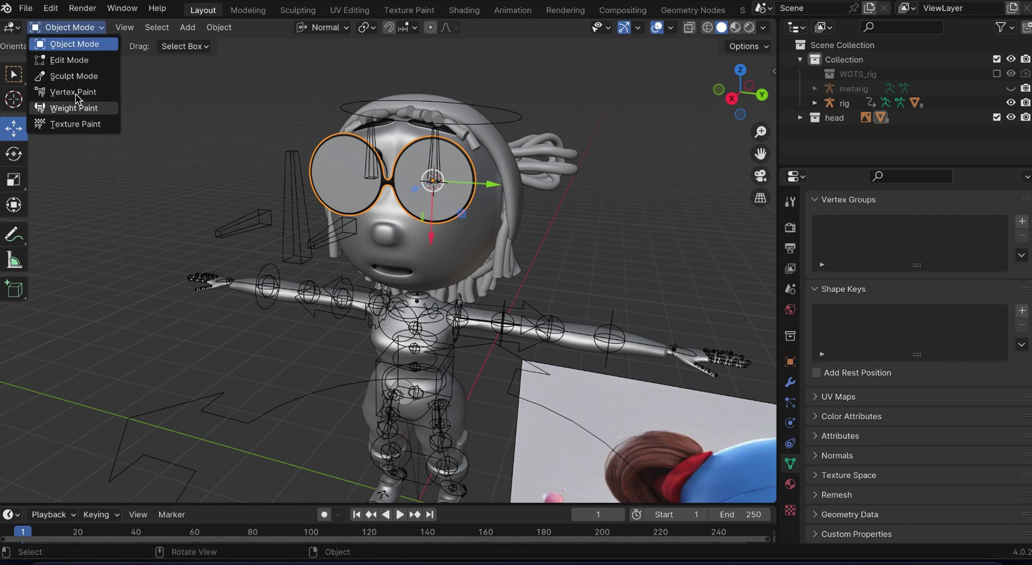
shift+click(515, 117)
click(67, 27)
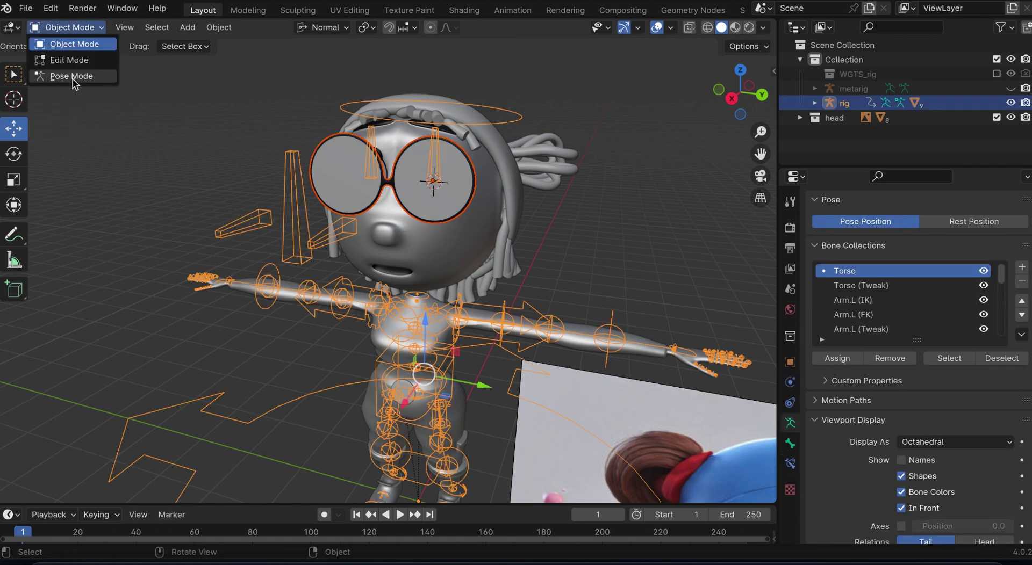
click(71, 76)
click(513, 114)
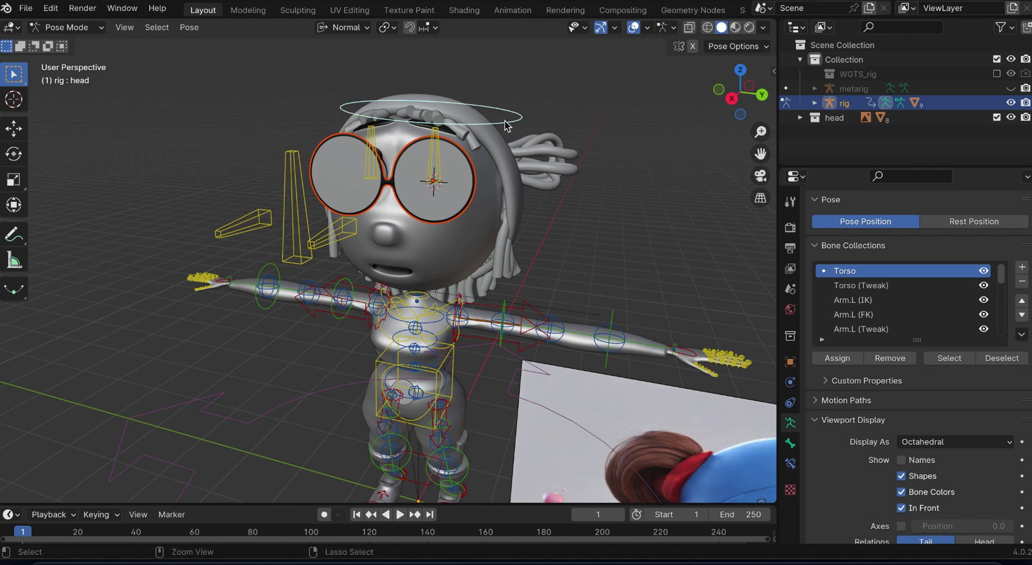
key(ctrl+p)
click(400, 153)
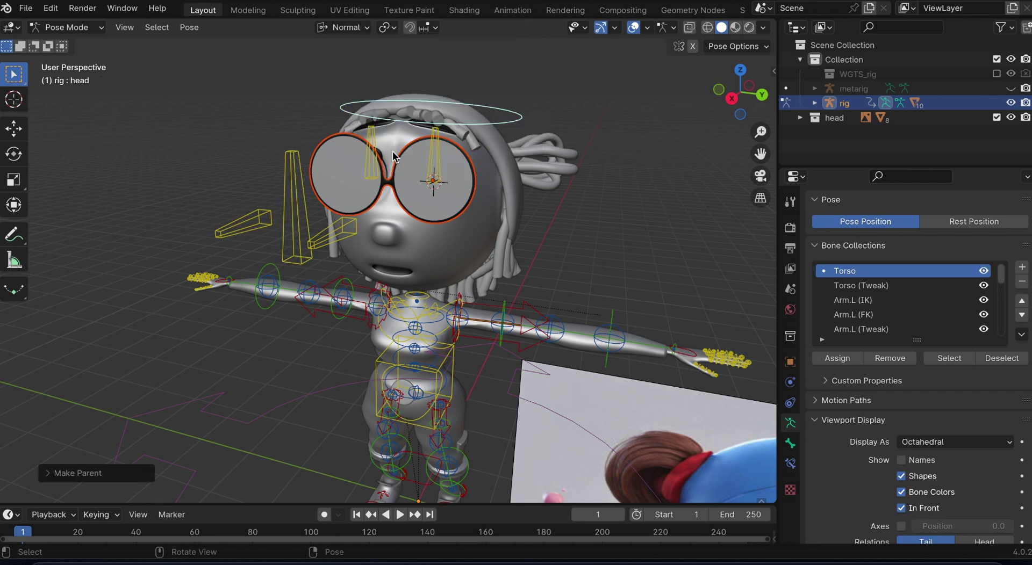
- Return to Object Mode and select the reference image
click(70, 26)
click(70, 42)
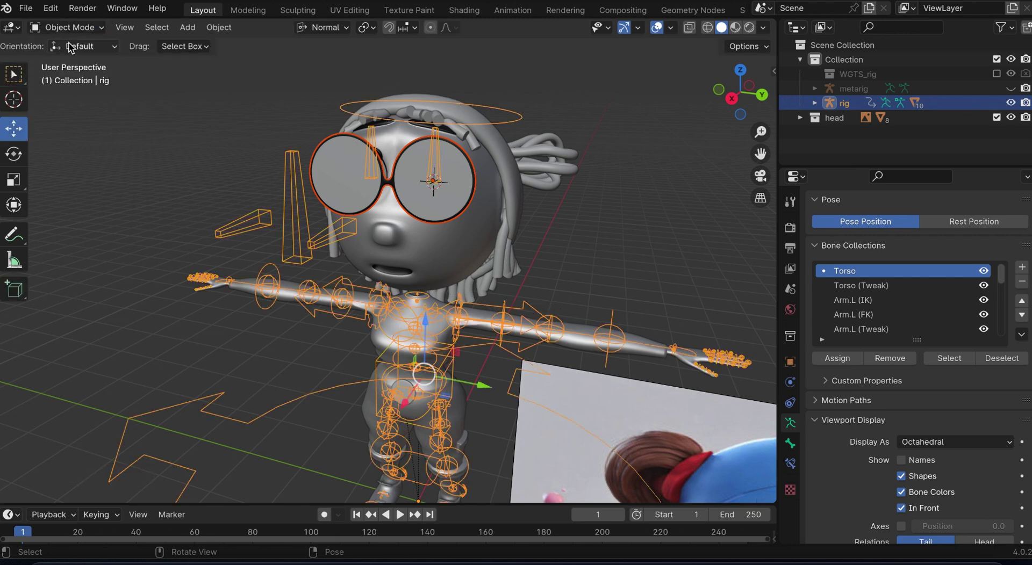
click(482, 241)
click(621, 413)
- Hide the reference image and put the rig into Pose Mode
key(h)
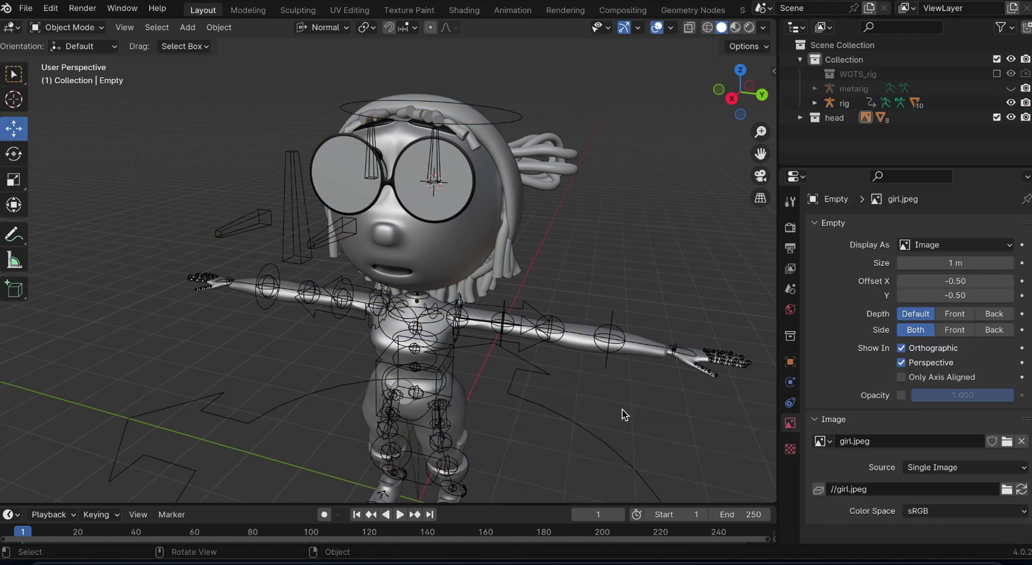
click(312, 243)
click(86, 28)
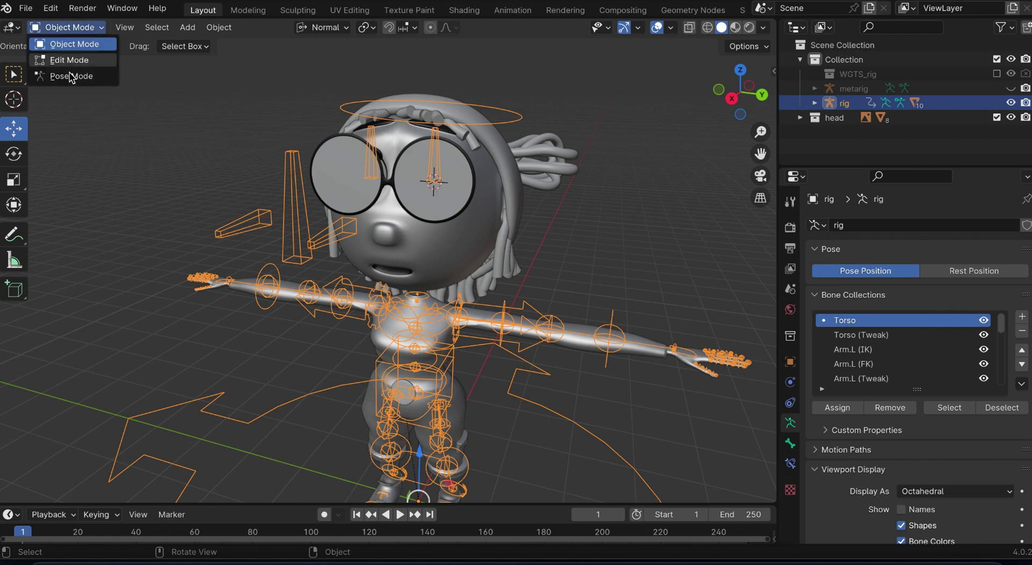
click(70, 78)
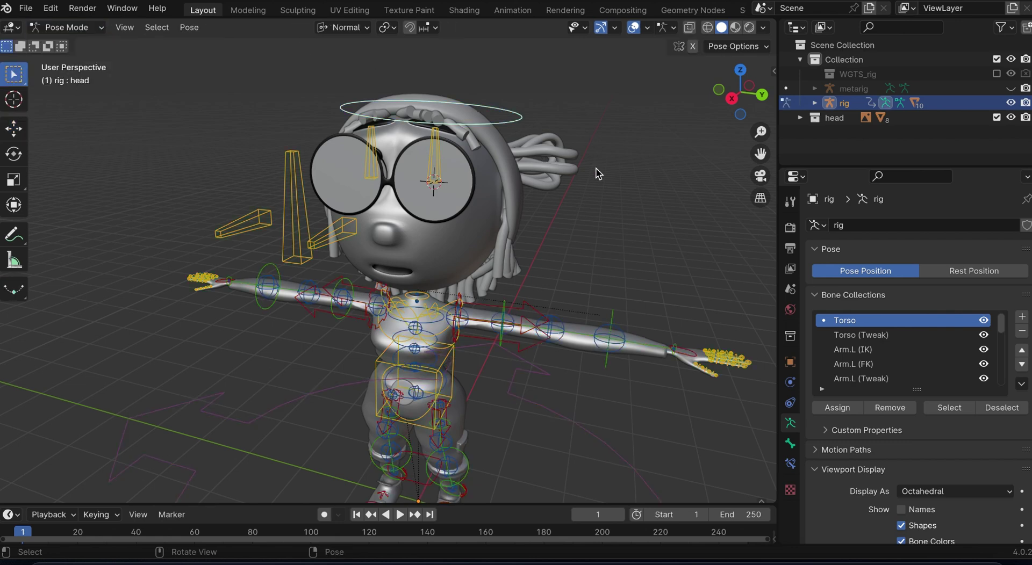
- Zoom out and trial-rotate the head bone, cancelling to keep the rest pose
drag(759, 135, 760, 155)
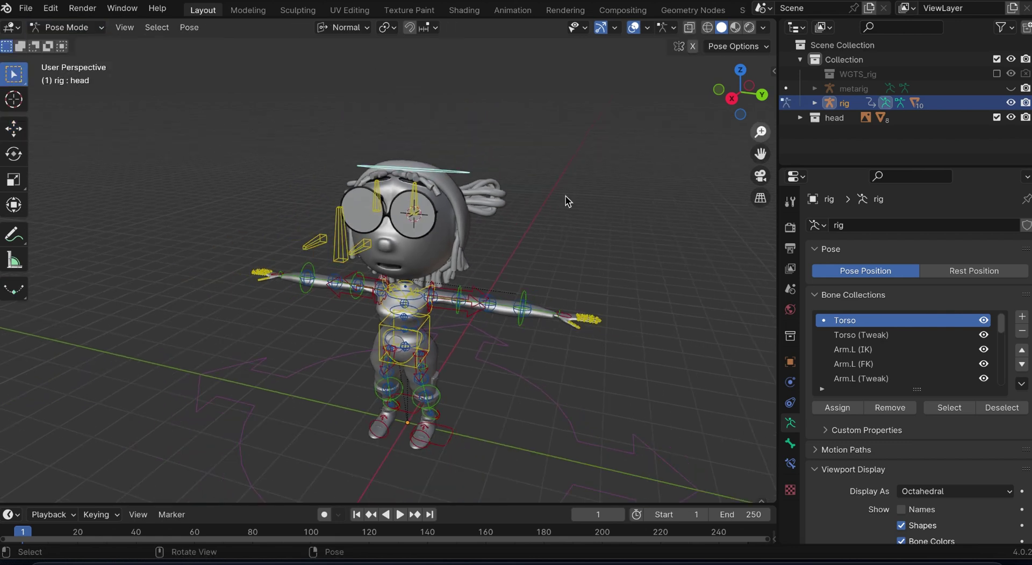
key(r)
key(r)
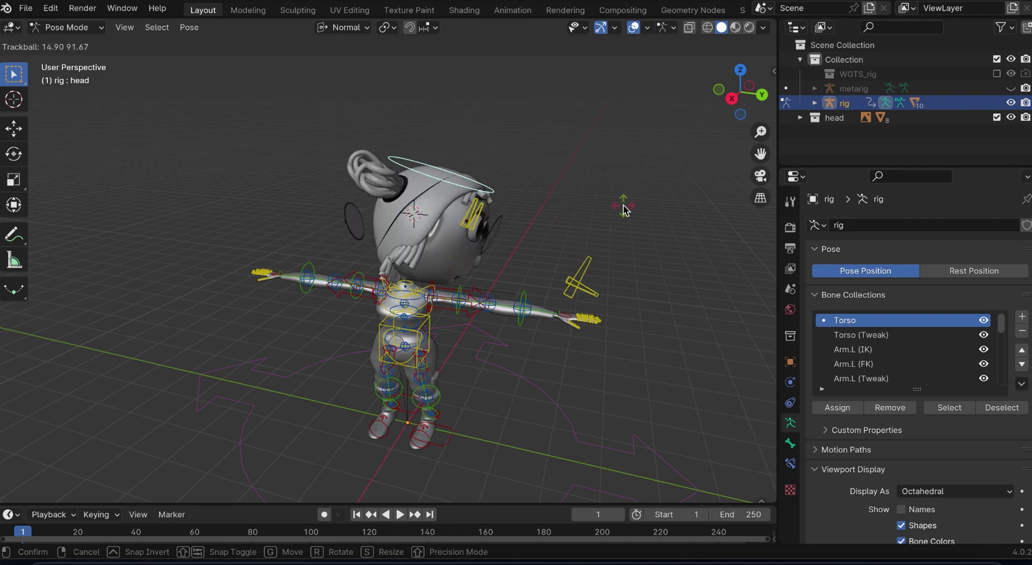
right_click(624, 208)
click(105, 27)
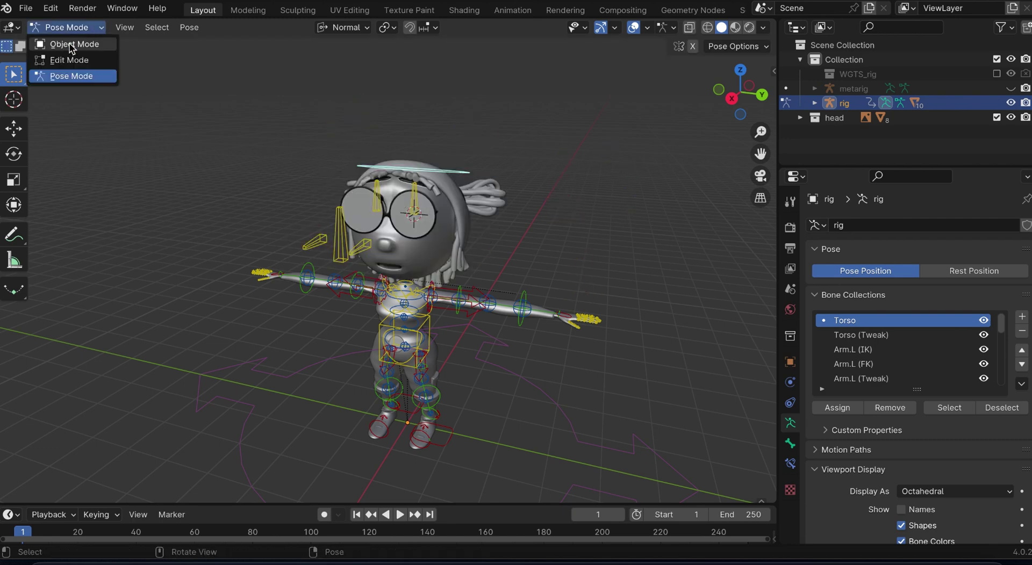
- In Object Mode, apply the glasses' Mirror modifier, then reselect the rig
click(76, 42)
click(418, 239)
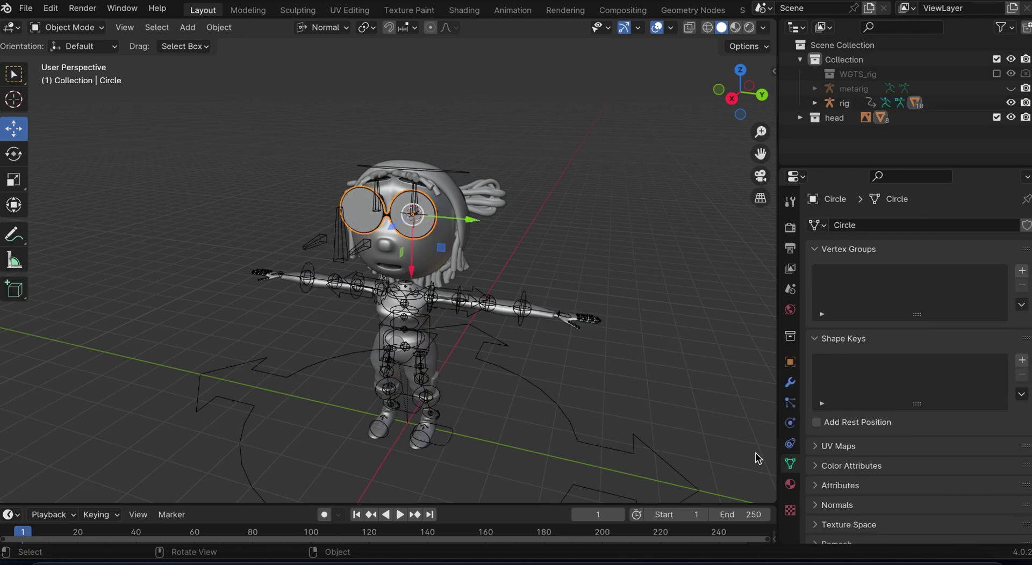
click(790, 383)
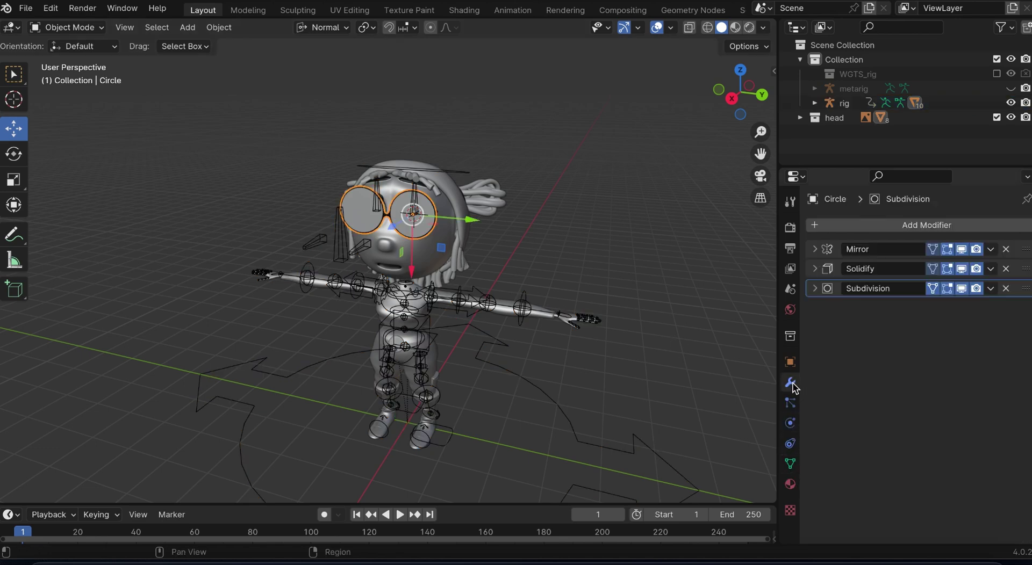
click(990, 249)
click(935, 267)
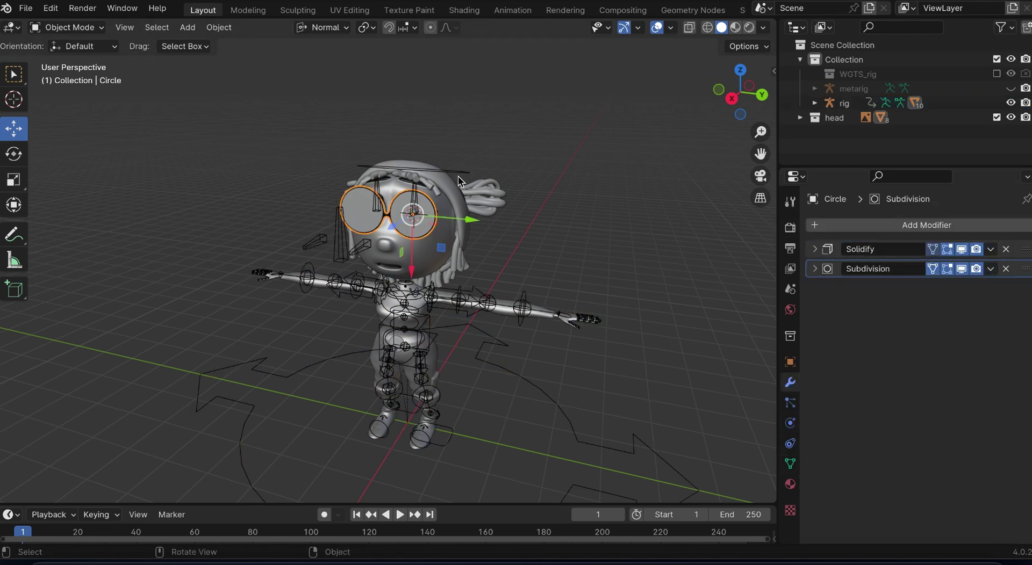
click(310, 252)
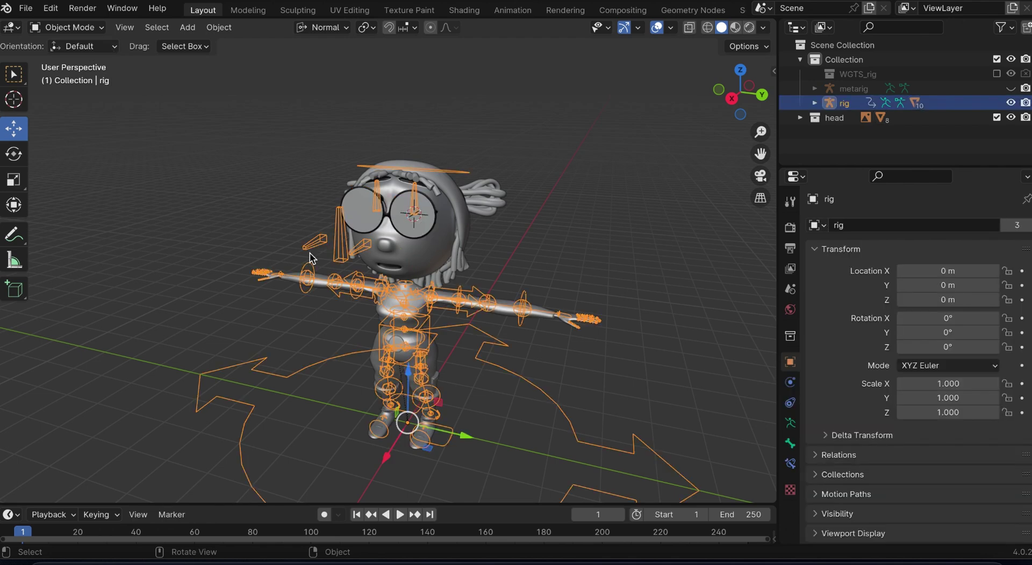
click(65, 27)
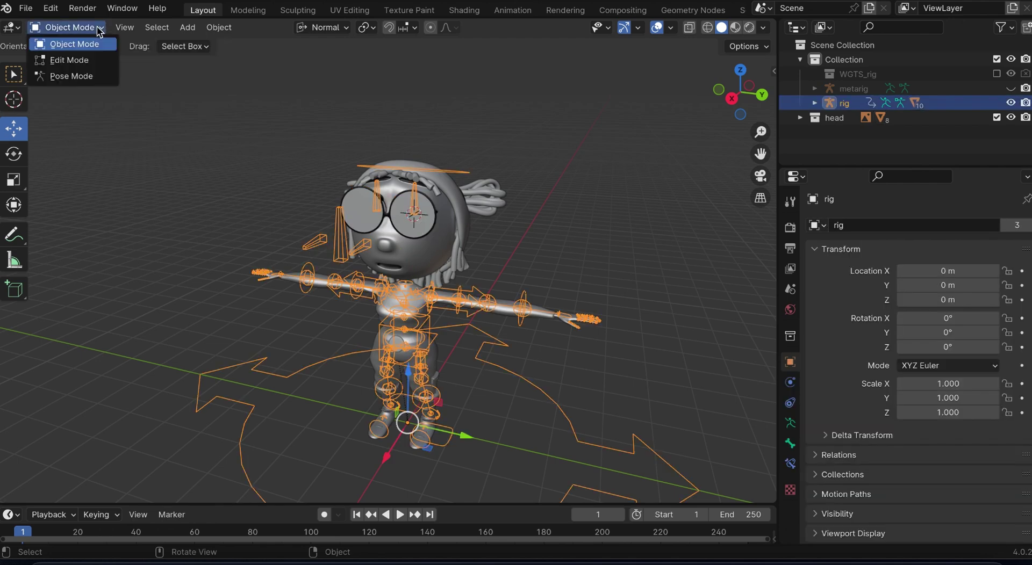
- Enter Pose Mode and trial-rotate the head bone, cancelling the rotation
click(63, 76)
key(r)
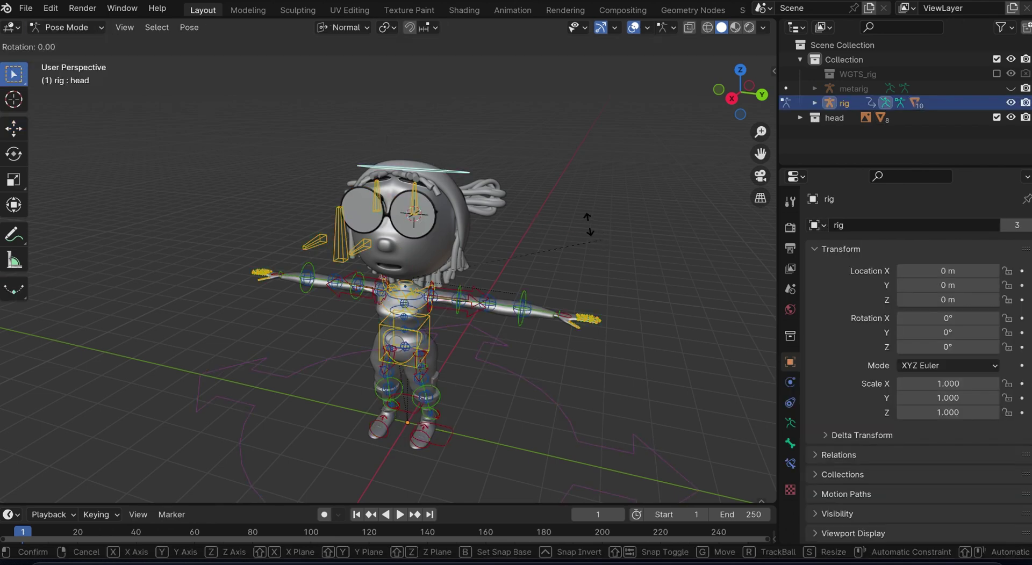
right_click(620, 254)
- From the front view, trial-move the torso with and without overlays, cancelling each move
drag(741, 110, 720, 113)
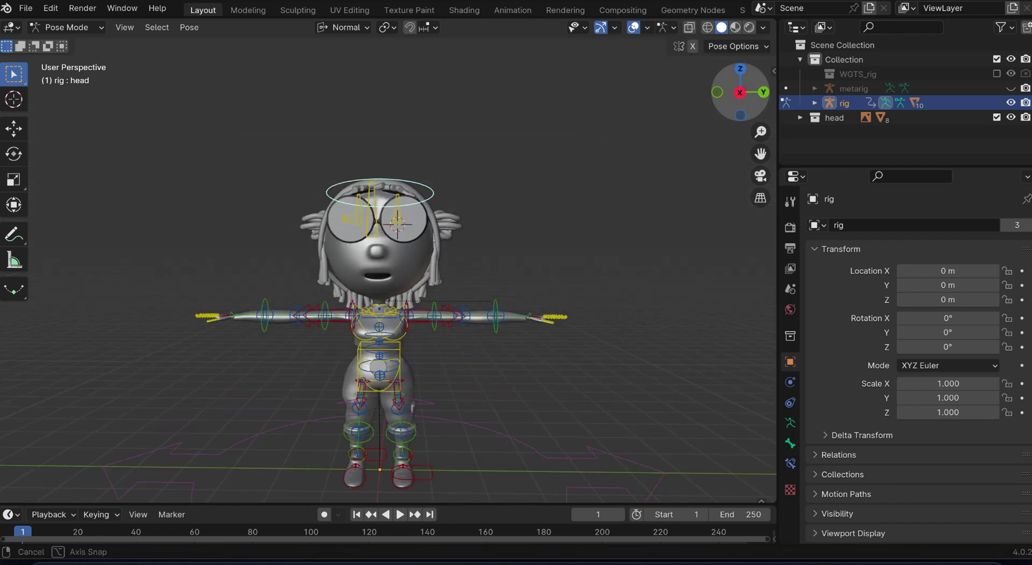
click(400, 352)
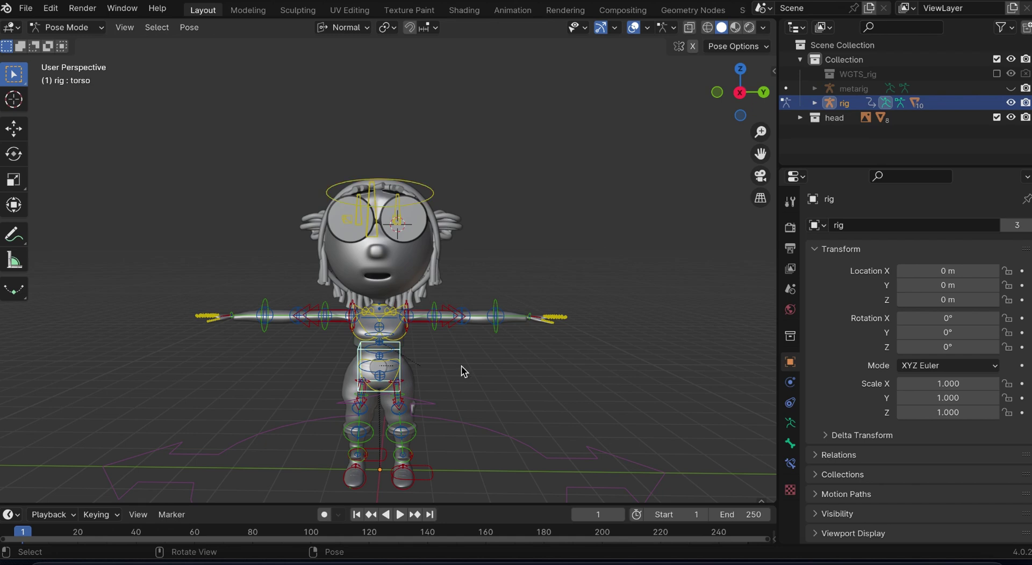
key(g)
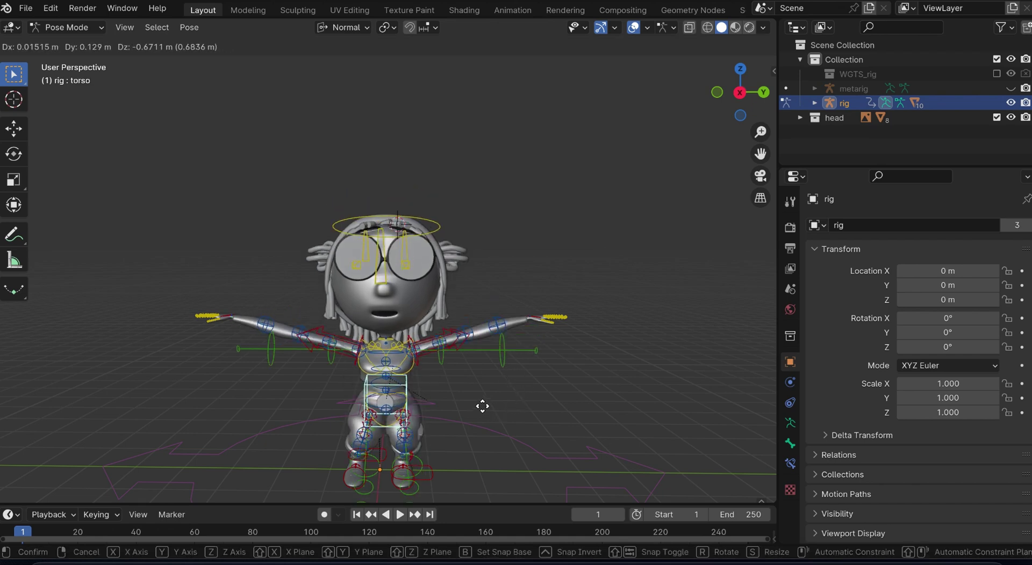
right_click(479, 379)
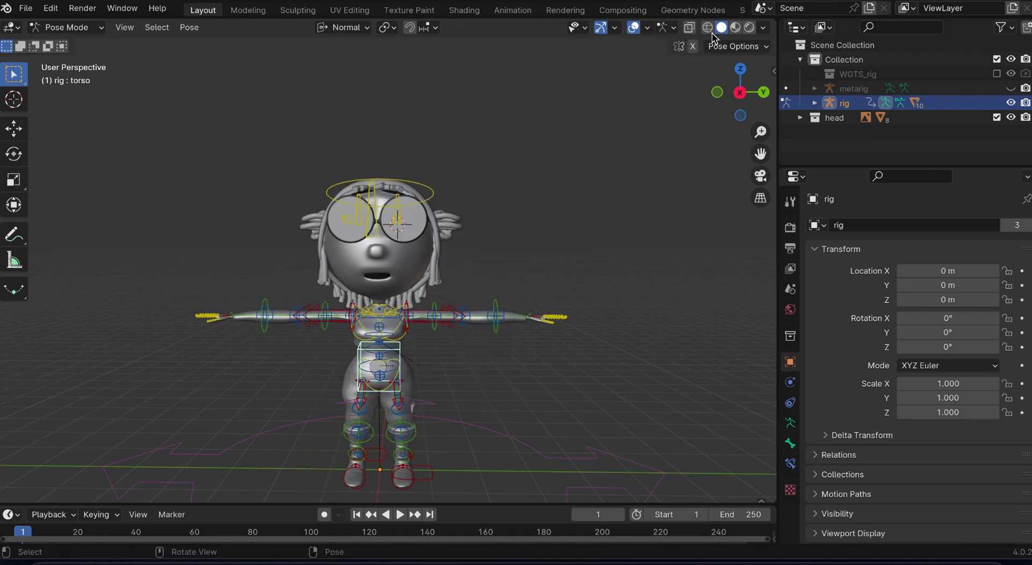
click(635, 29)
key(g)
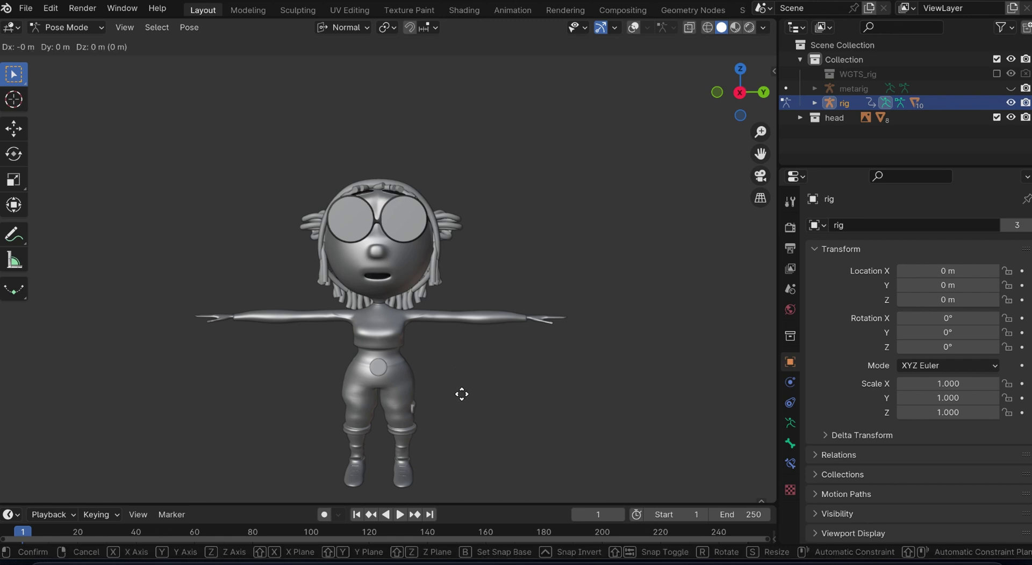
right_click(427, 358)
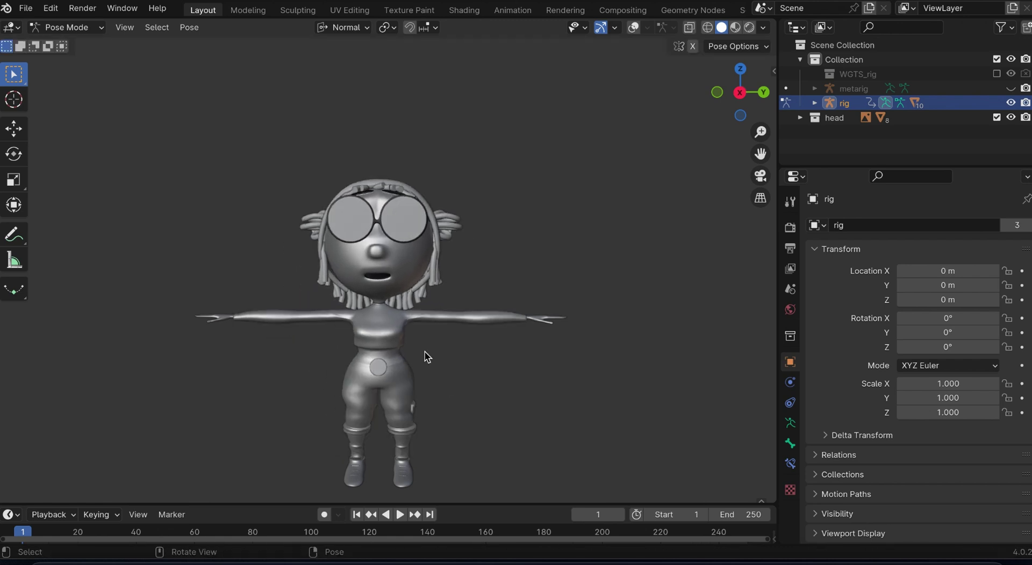
click(734, 27)
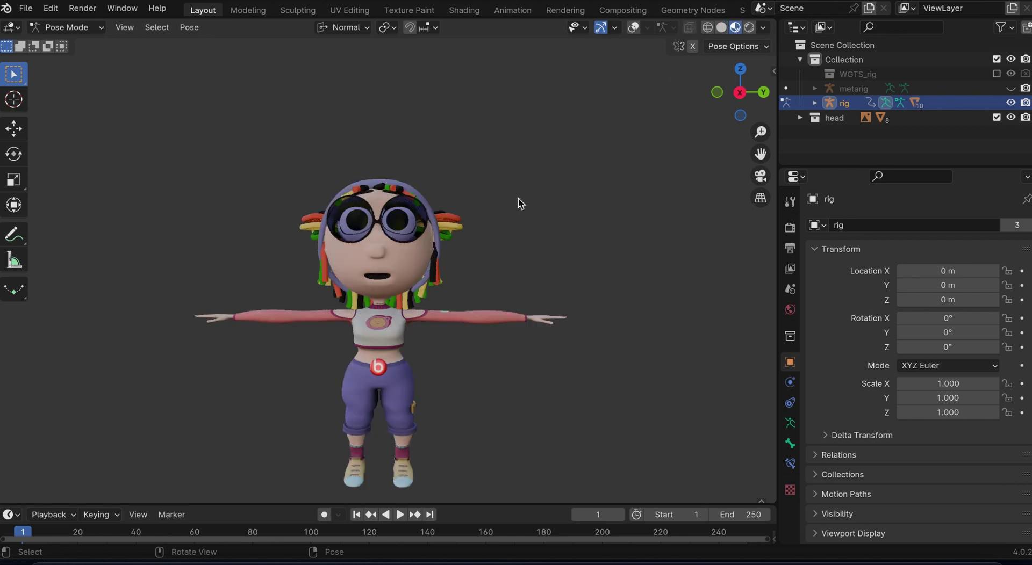
click(633, 27)
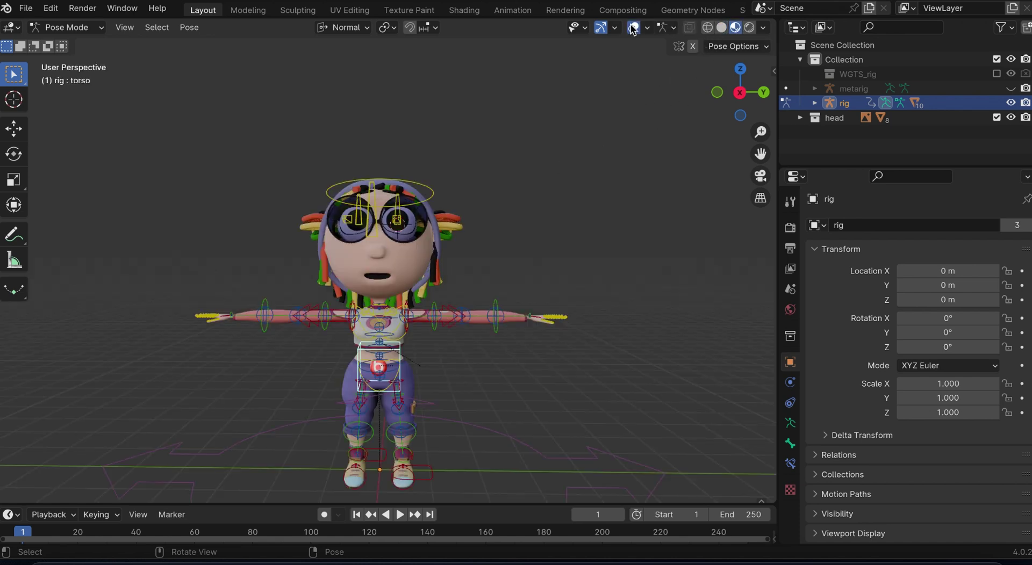
click(432, 476)
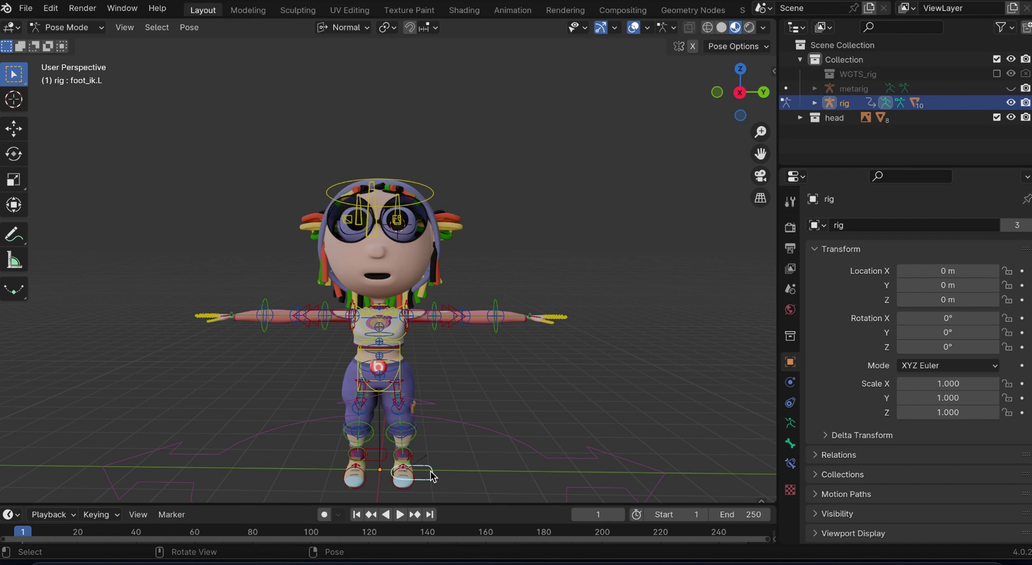
key(g)
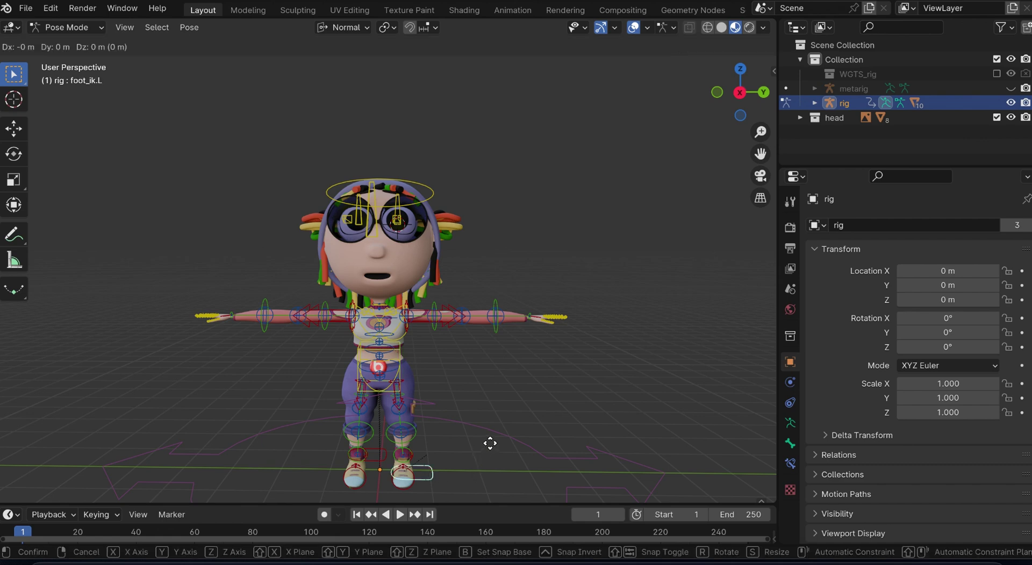
right_click(606, 384)
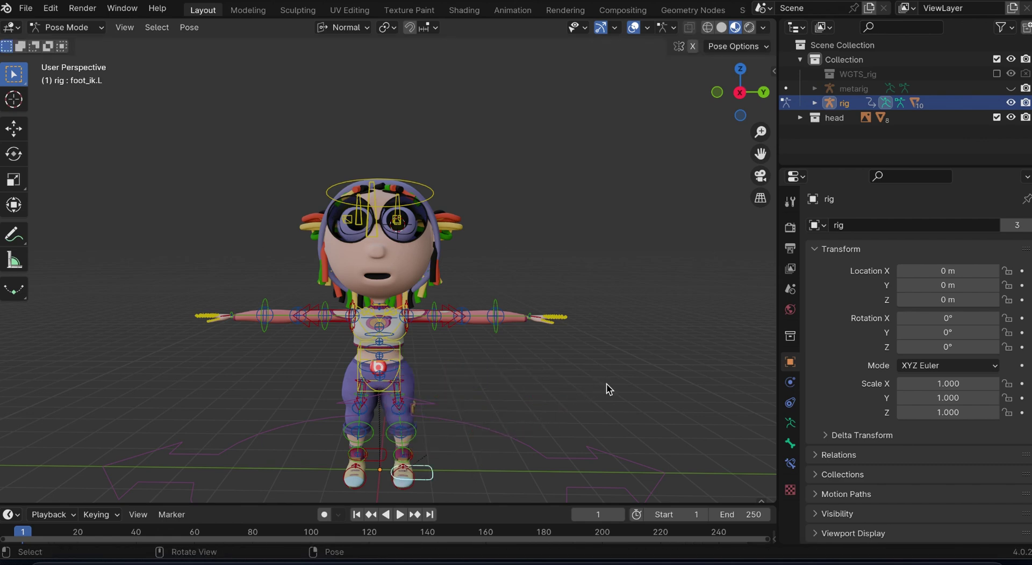
click(382, 462)
key(g)
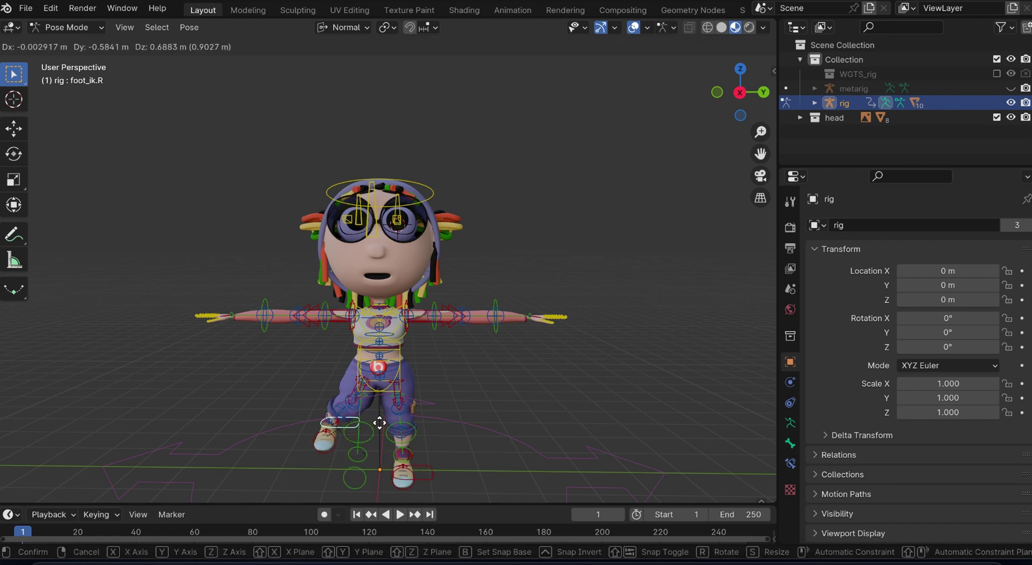
right_click(357, 427)
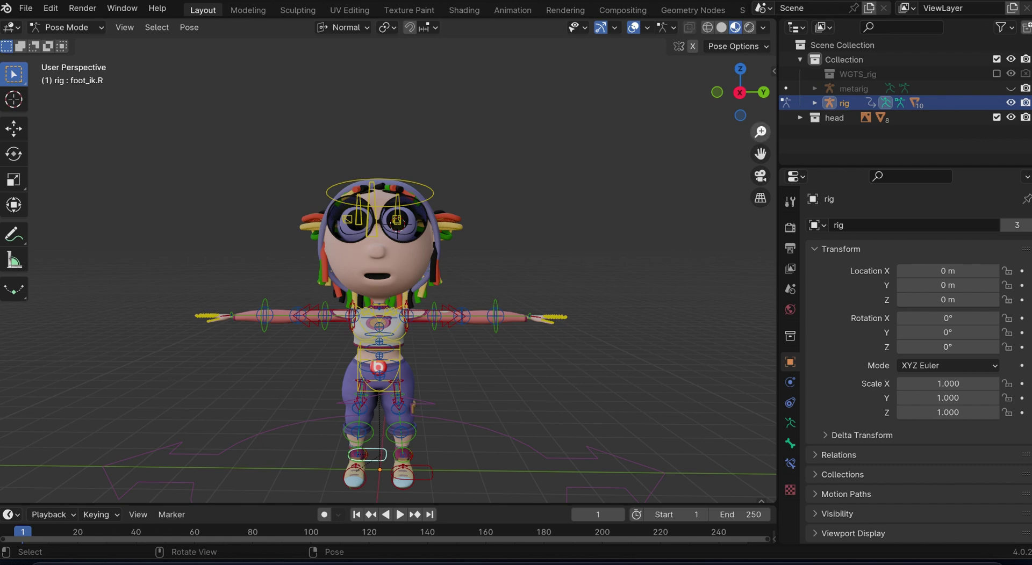
drag(760, 133, 630, 176)
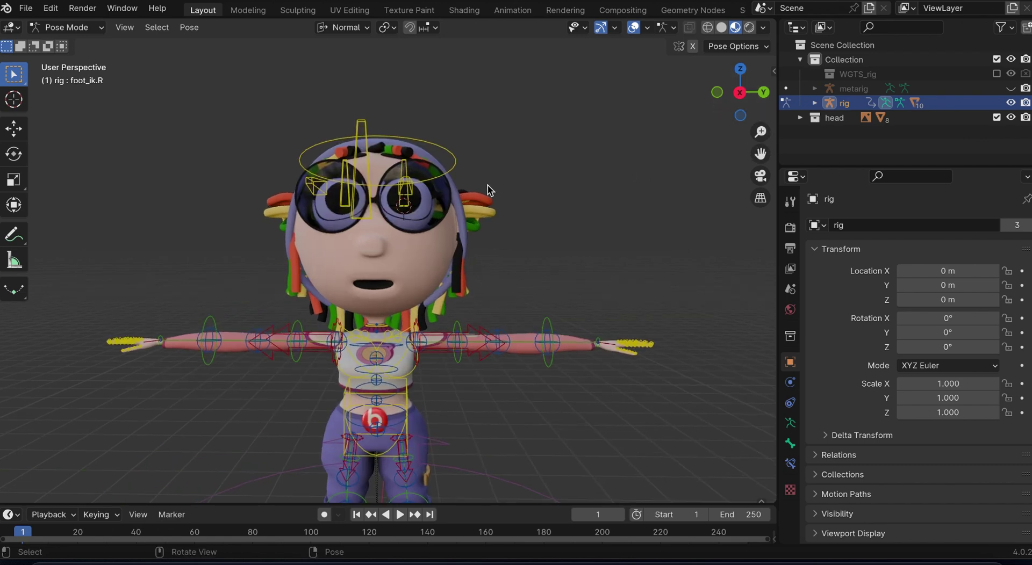
- Trial-move the spine.007 head control and cancel to keep the rest pose
click(363, 151)
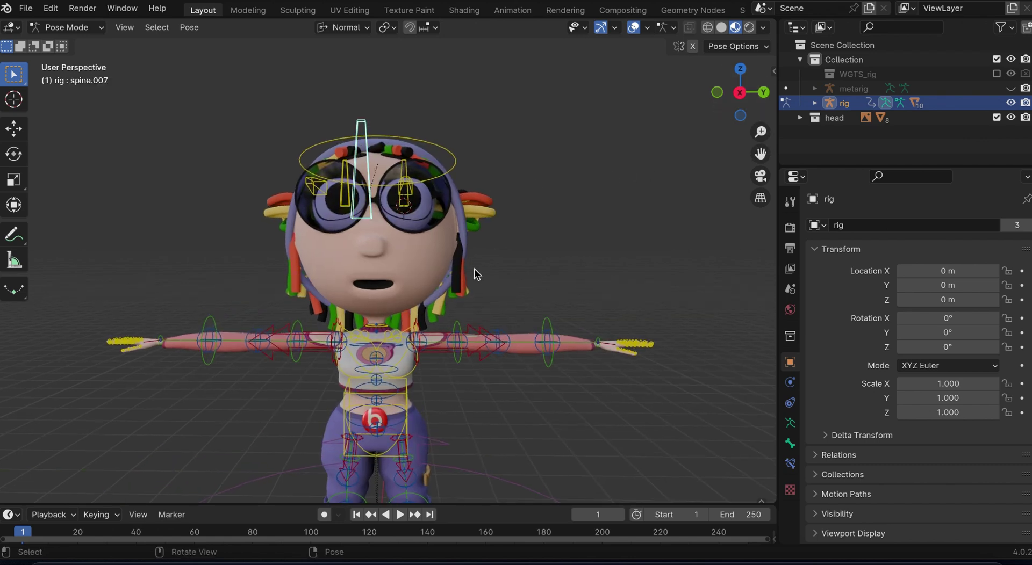
key(g)
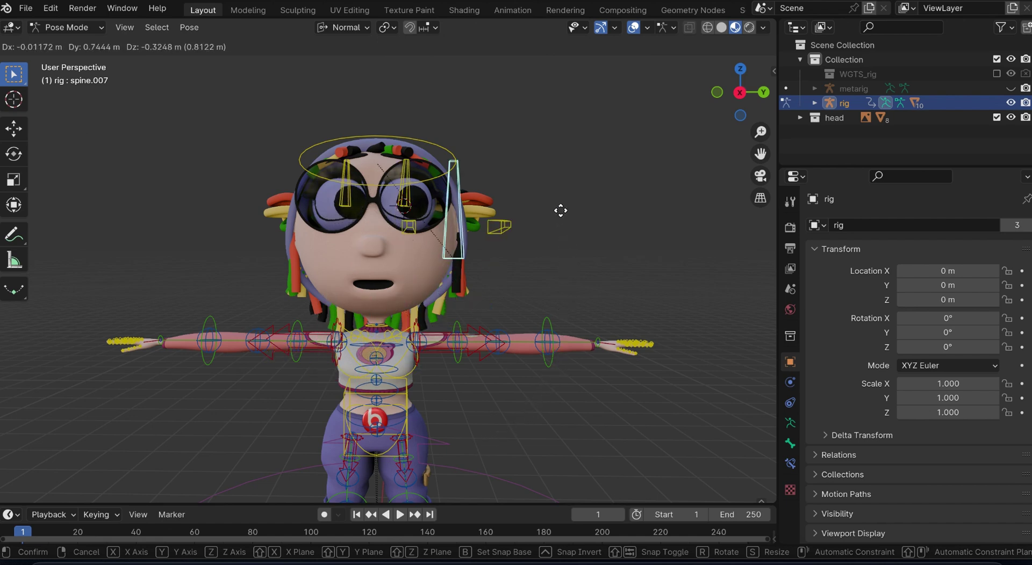
right_click(470, 143)
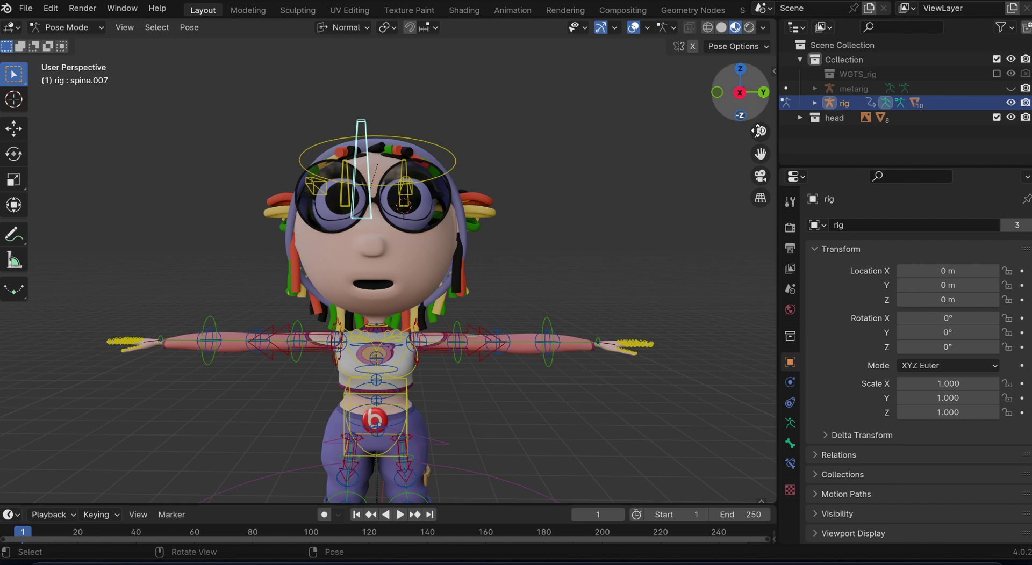
- Switch to Solid shading and orbit to a side view of the left arm
key(z)
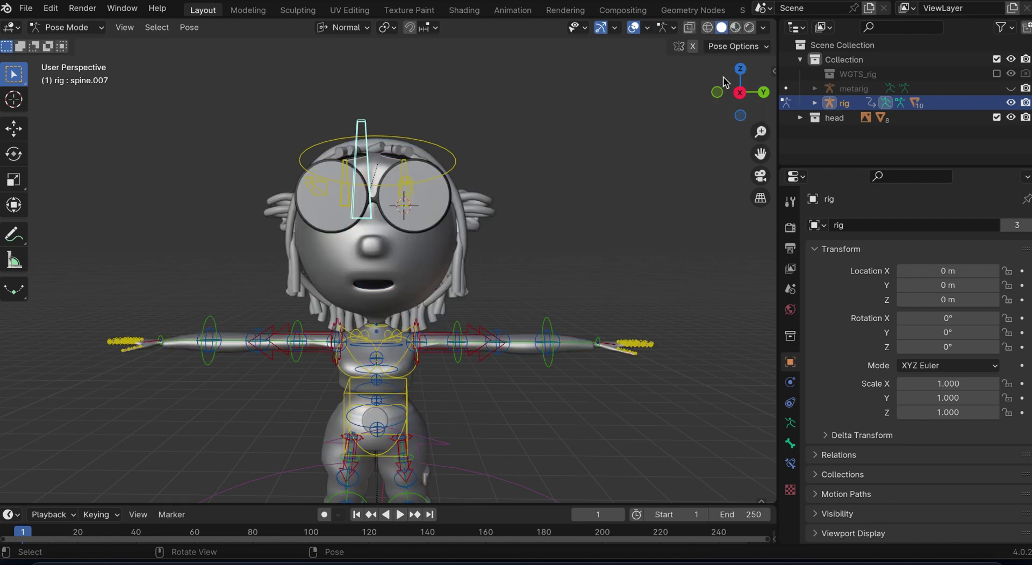
drag(725, 82, 741, 108)
drag(760, 154, 503, 169)
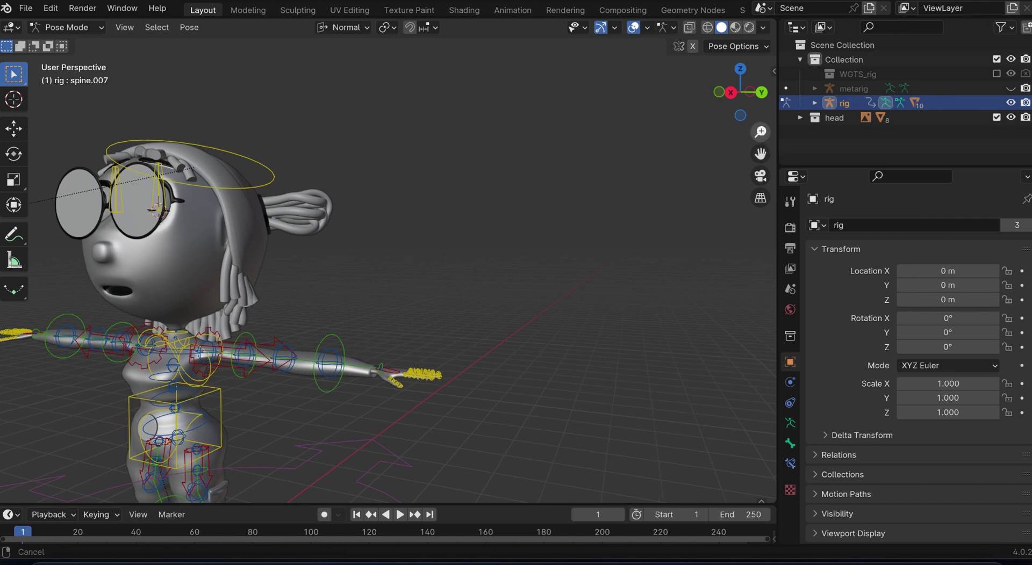
- Zoom in on the left hand and select its finger bones, including Bone.008.L
scroll(387, 269, up, 2)
scroll(387, 268, up, 2)
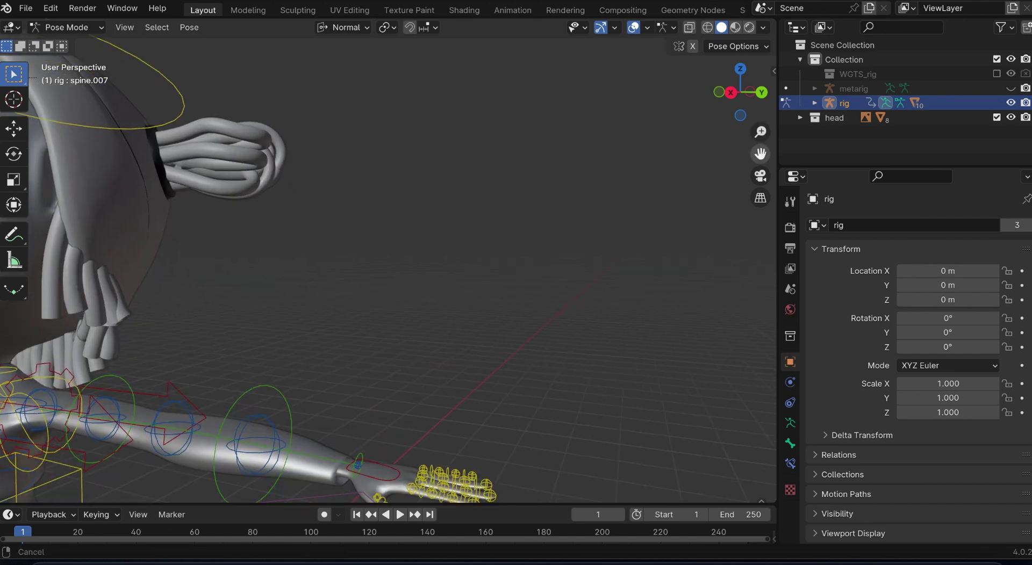
drag(502, 169, 438, 116)
drag(761, 131, 761, 102)
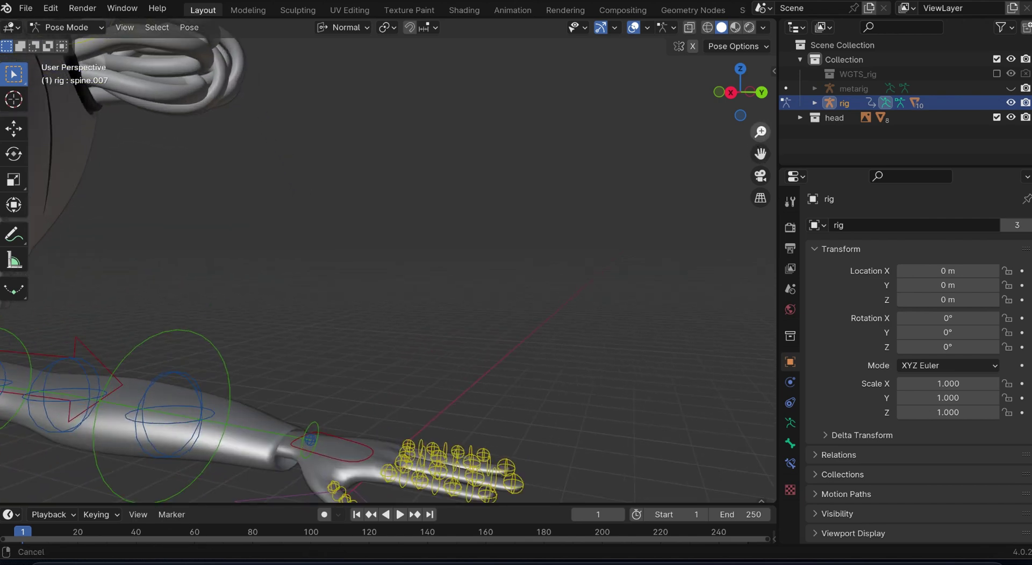
drag(760, 153, 749, 116)
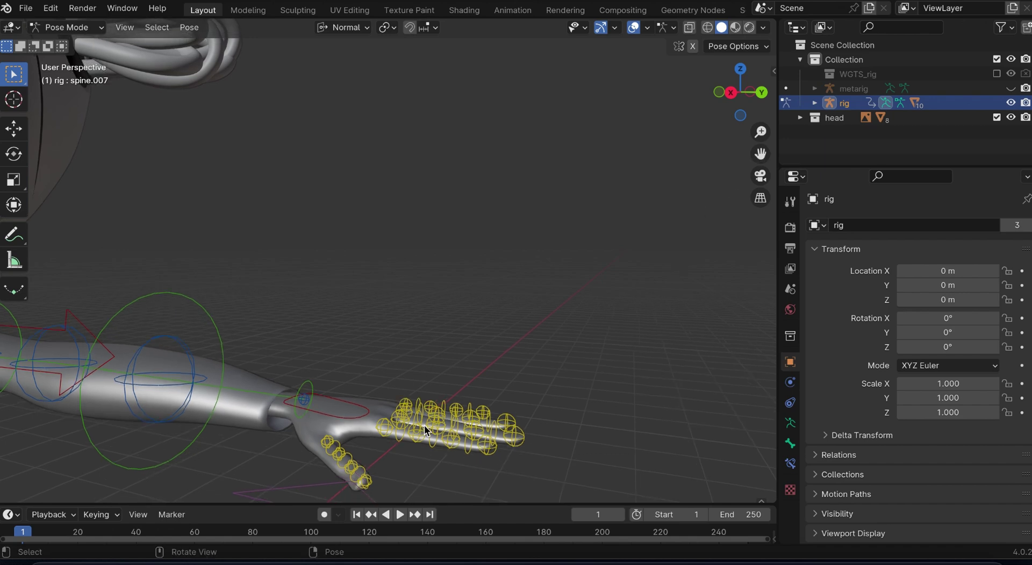
click(399, 445)
shift+click(450, 459)
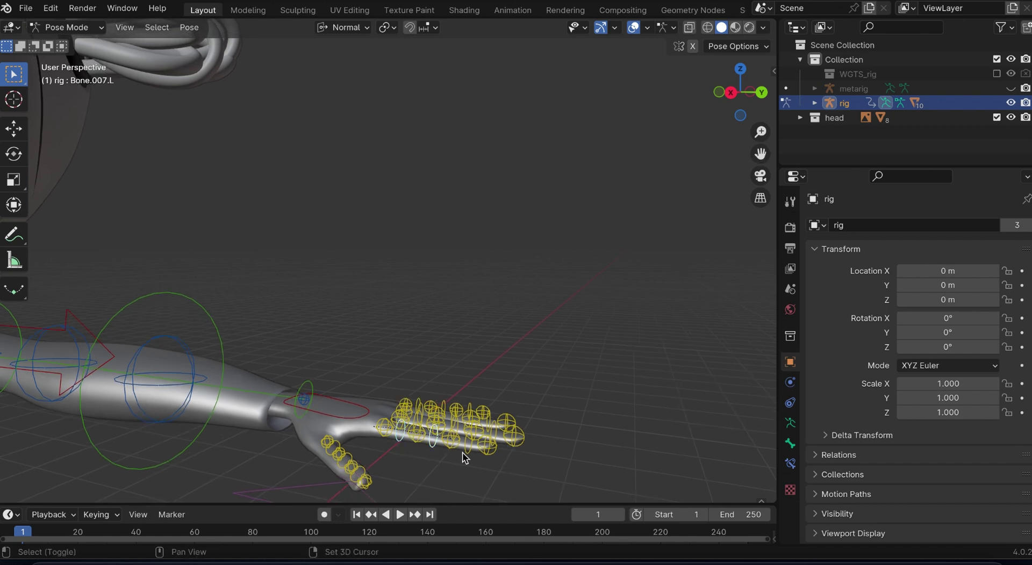
shift+click(468, 456)
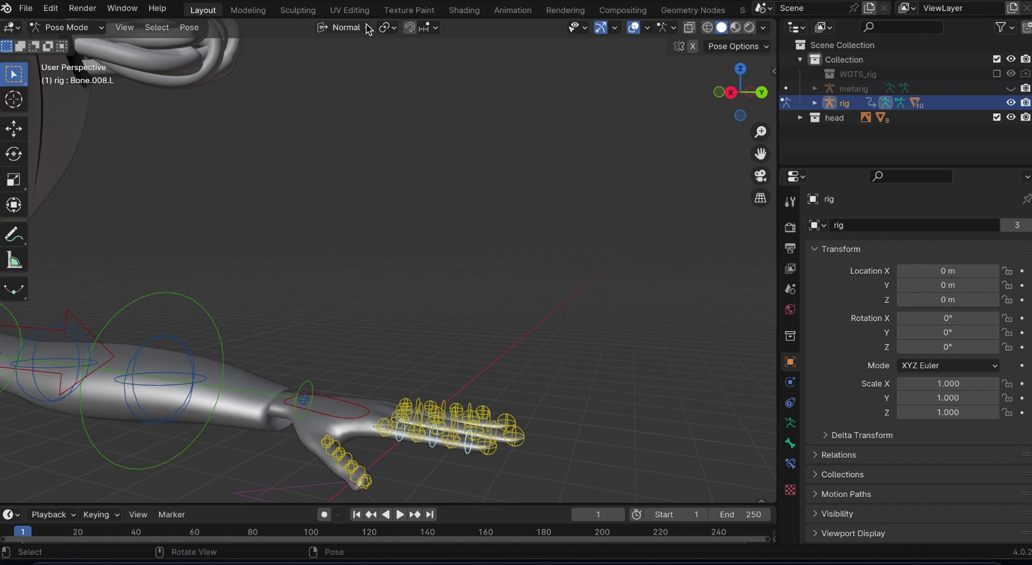
- Set Pivot Point to Individual Origins and bend the fingers by rotating them around Z
click(344, 27)
click(387, 27)
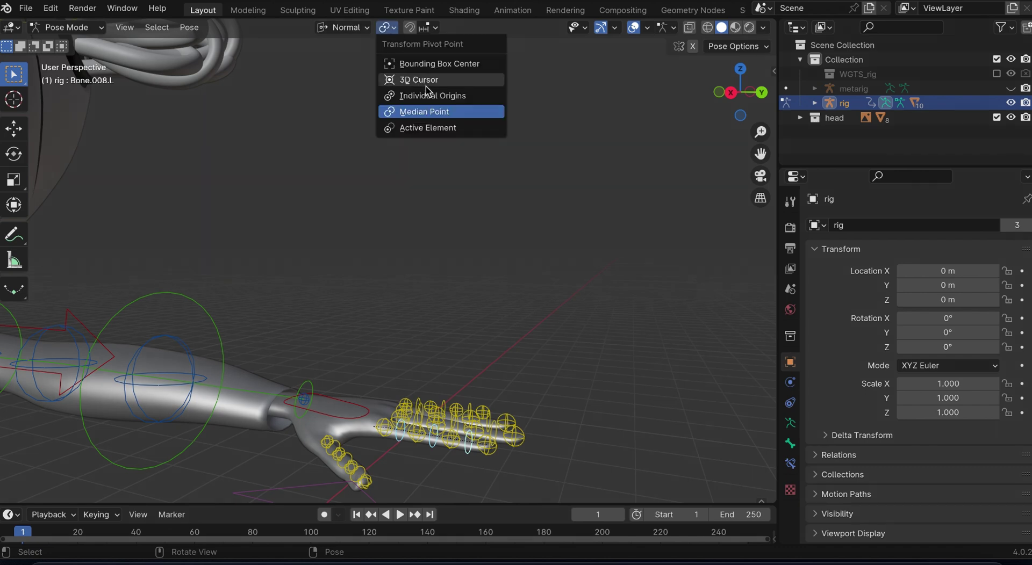
click(424, 92)
click(16, 132)
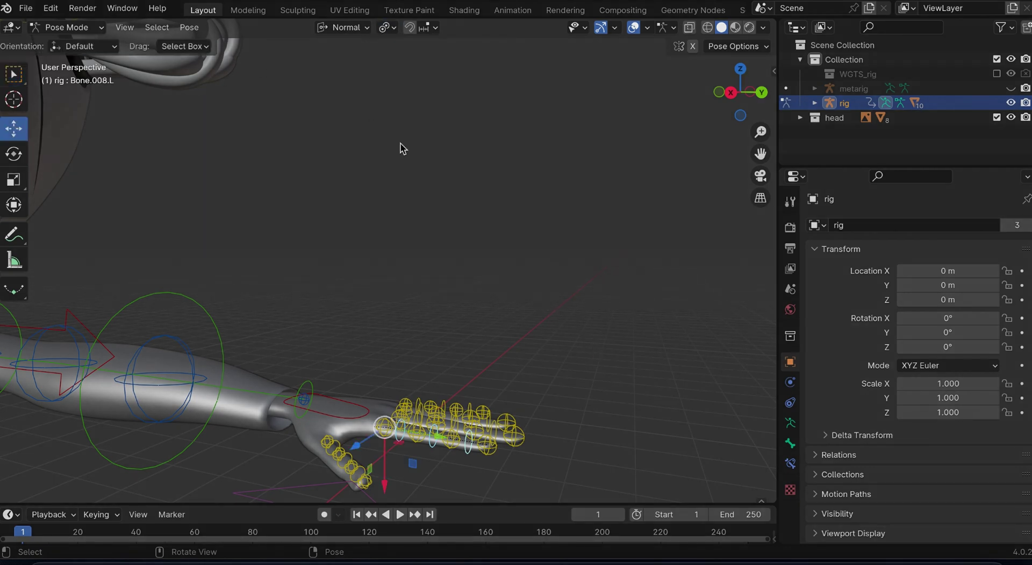
key(r)
key(z)
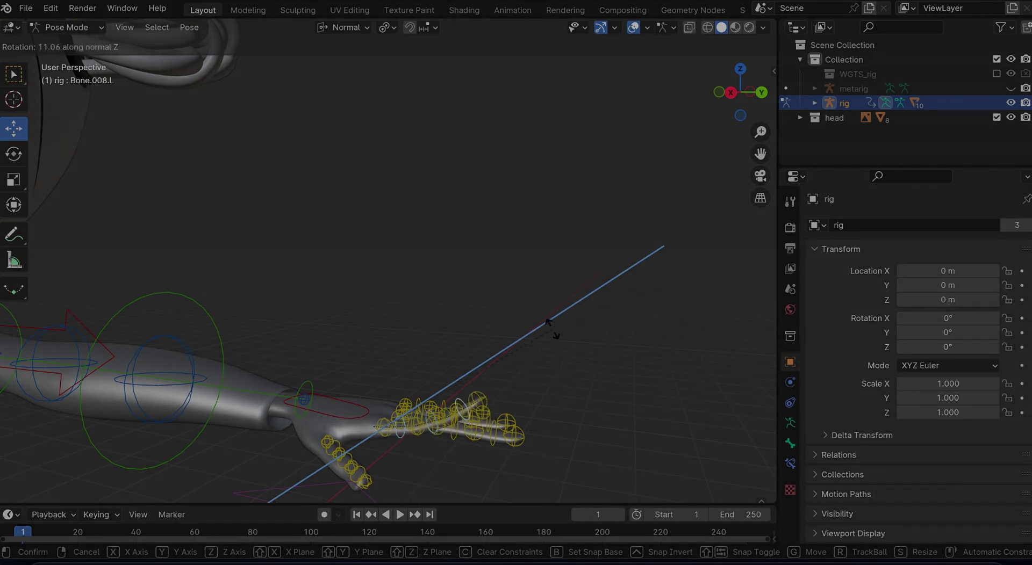
click(531, 288)
- Trial-rotate the left hand IK control on X and Z, then cancel
click(352, 408)
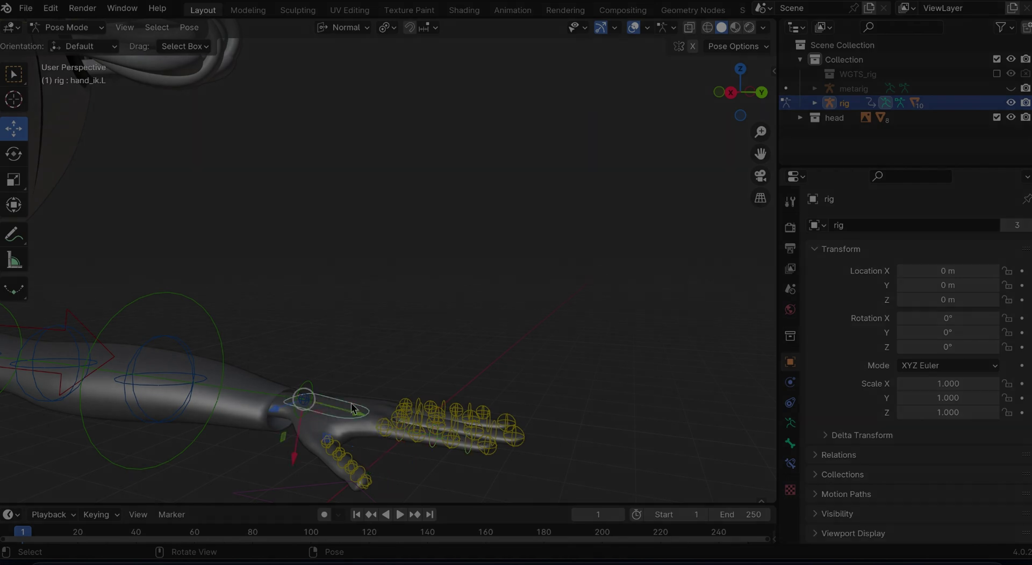
key(r)
key(x)
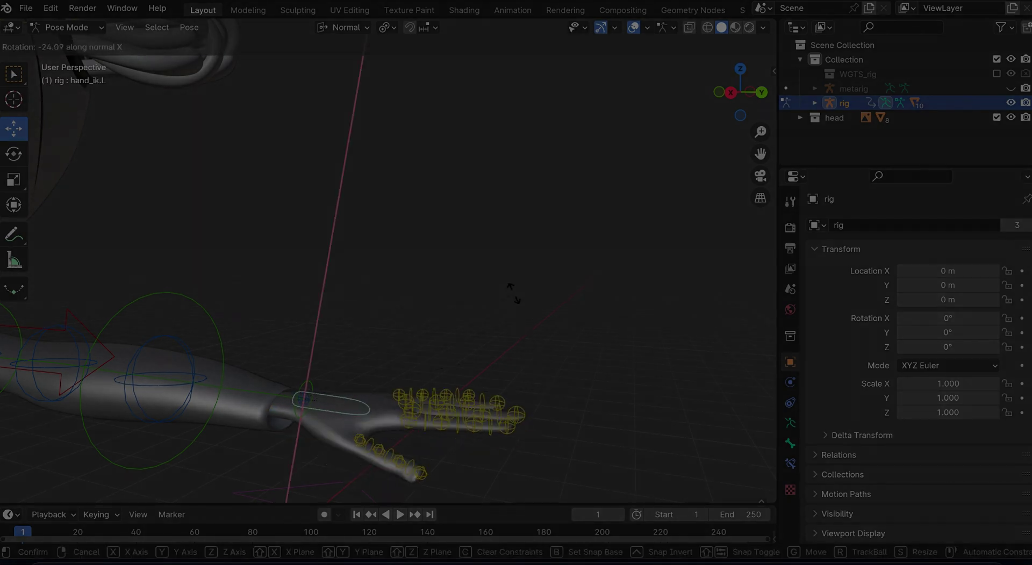
key(z)
key(Escape)
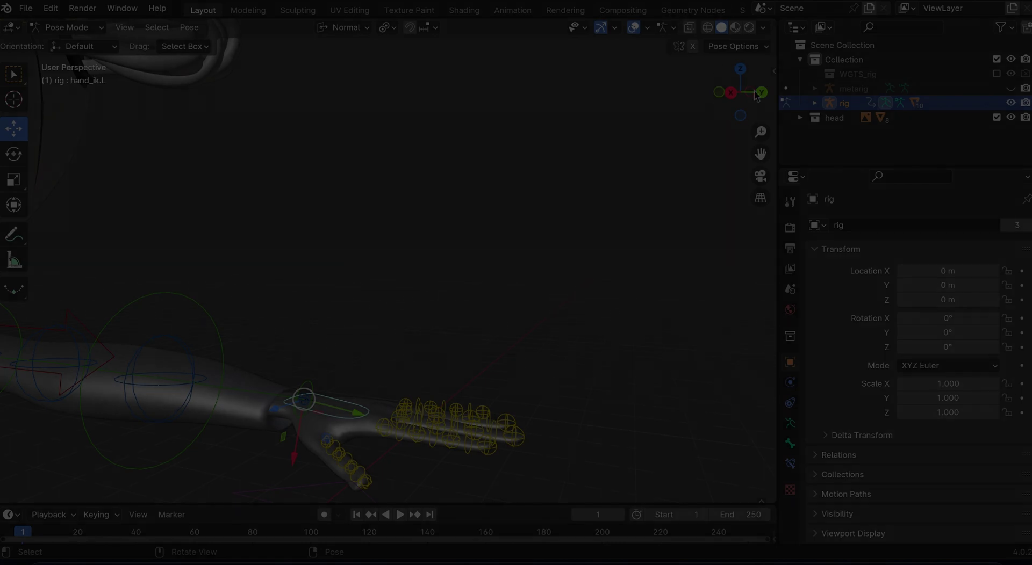
drag(760, 132, 760, 172)
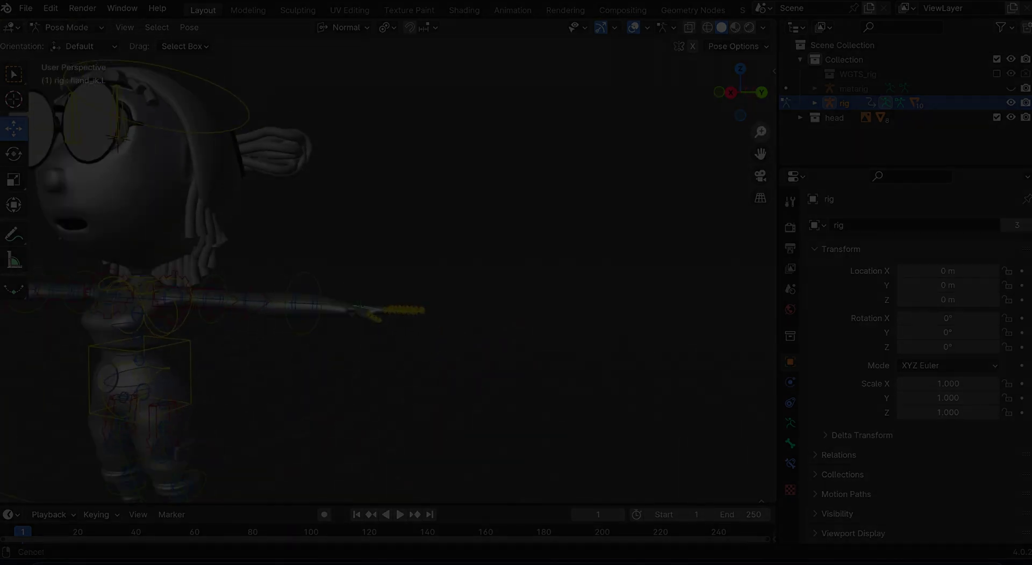
drag(760, 132, 760, 156)
scroll(358, 295, up, 2)
scroll(358, 295, up, 1)
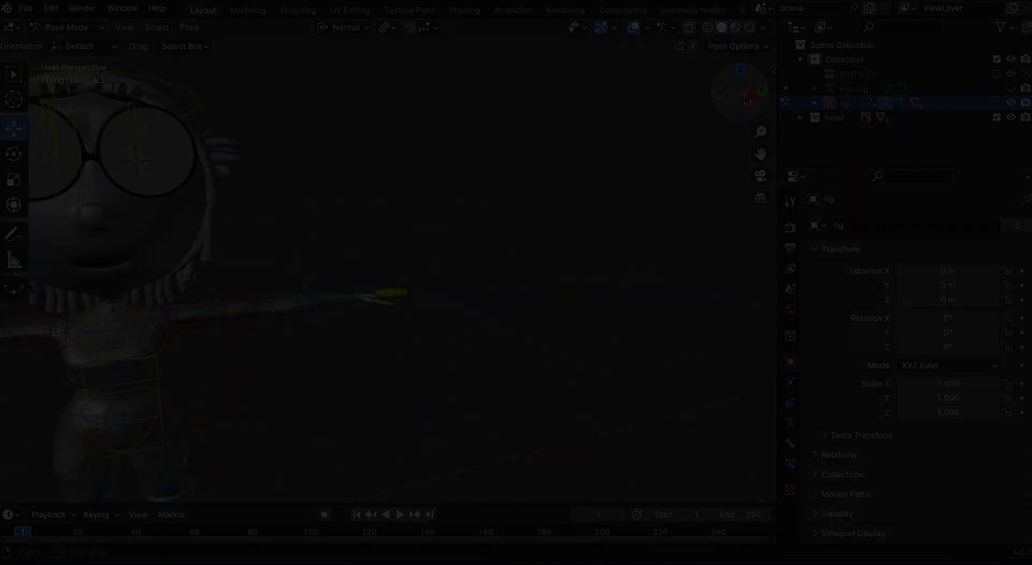
scroll(358, 295, down, 4)
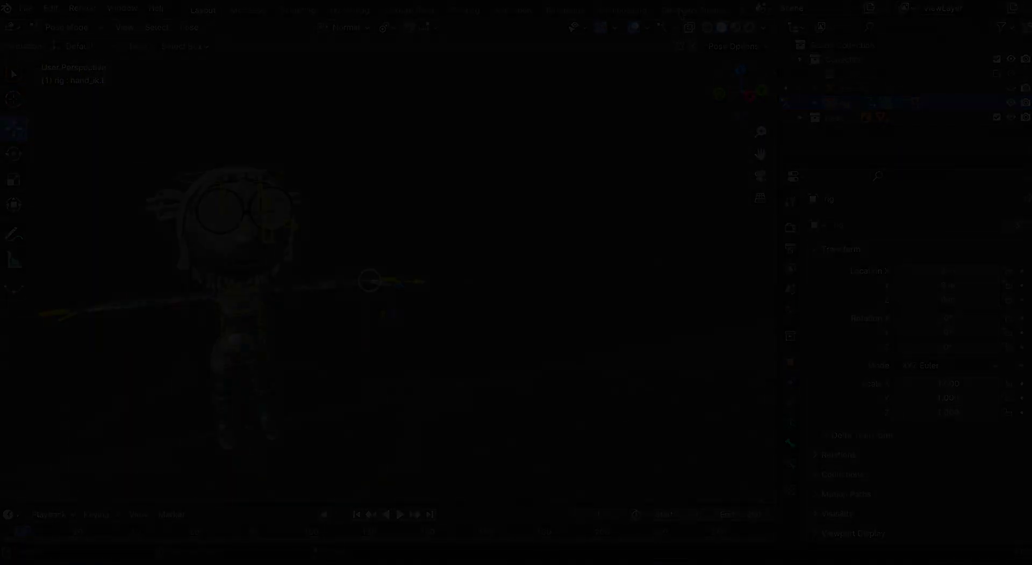